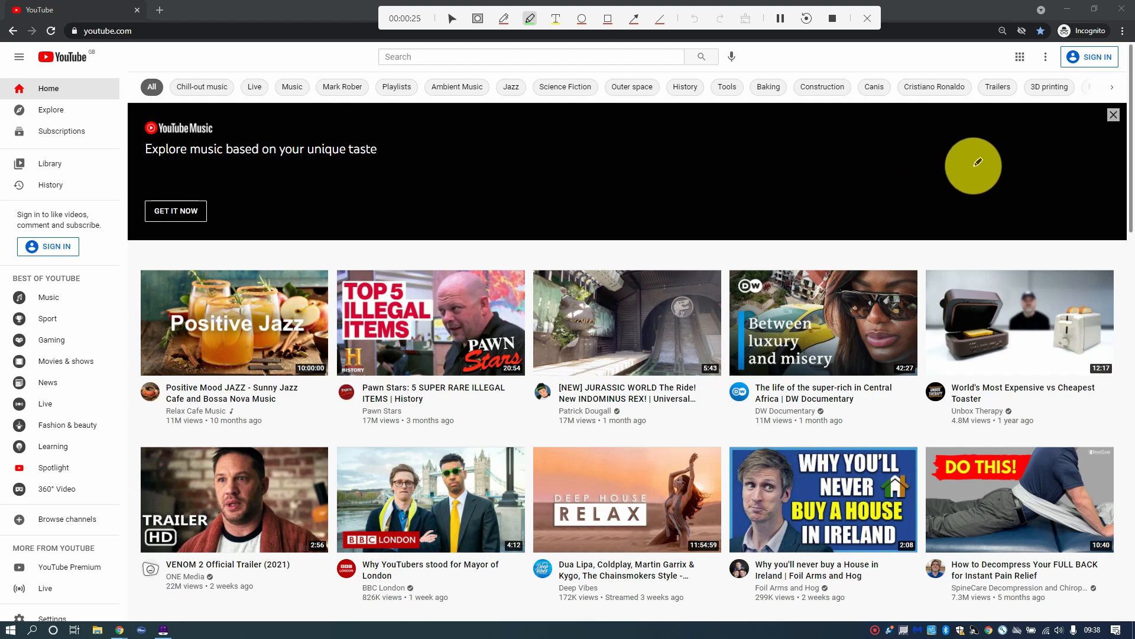
# - Go to the YouTube sign-in page and open the form for creating a Google account for personal use
pyautogui.moveTo(1098, 47)
pyautogui.mouseDown()
pyautogui.moveTo(1052, 61)
pyautogui.moveTo(1079, 88)
pyautogui.moveTo(1116, 82)
pyautogui.moveTo(1111, 30)
pyautogui.moveTo(1079, 36)
pyautogui.mouseUp()
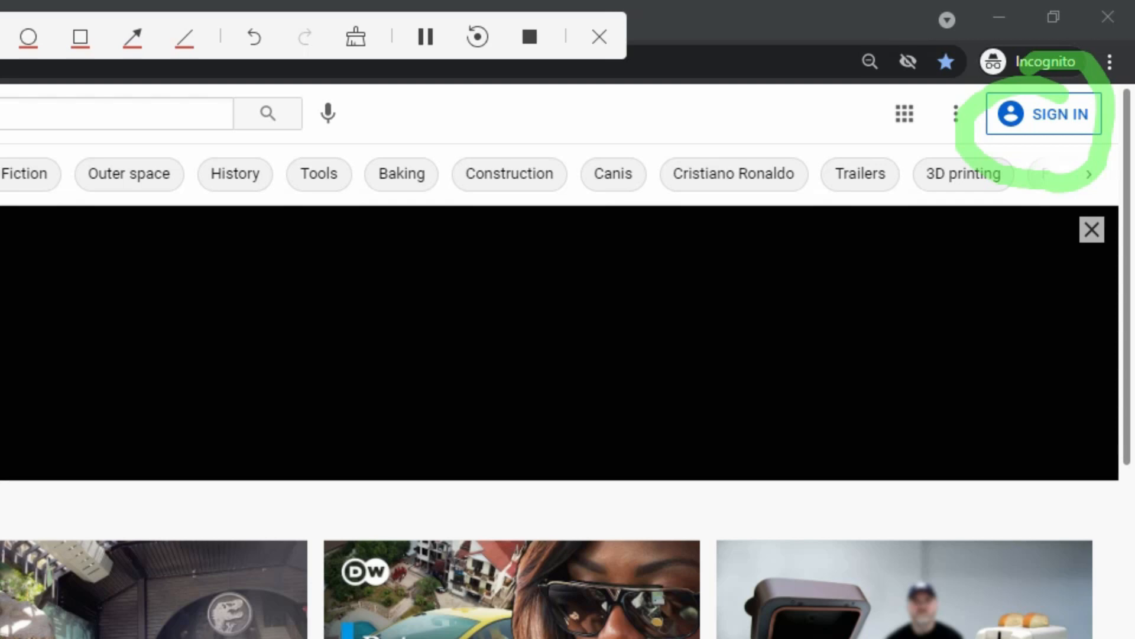
pyautogui.click(1070, 123)
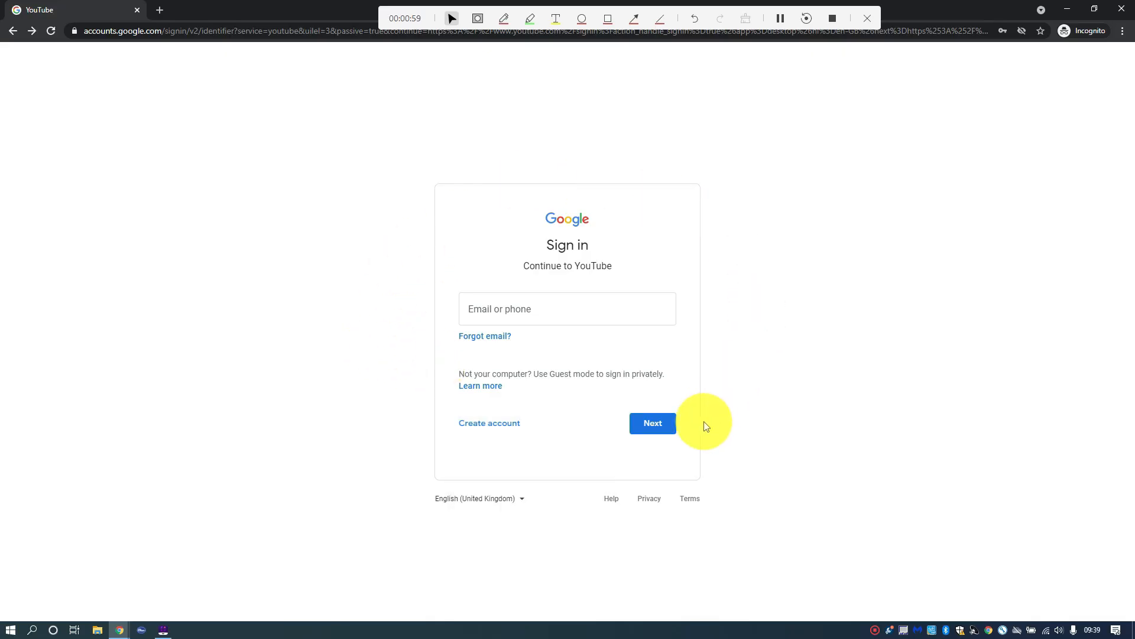
pyautogui.click(495, 428)
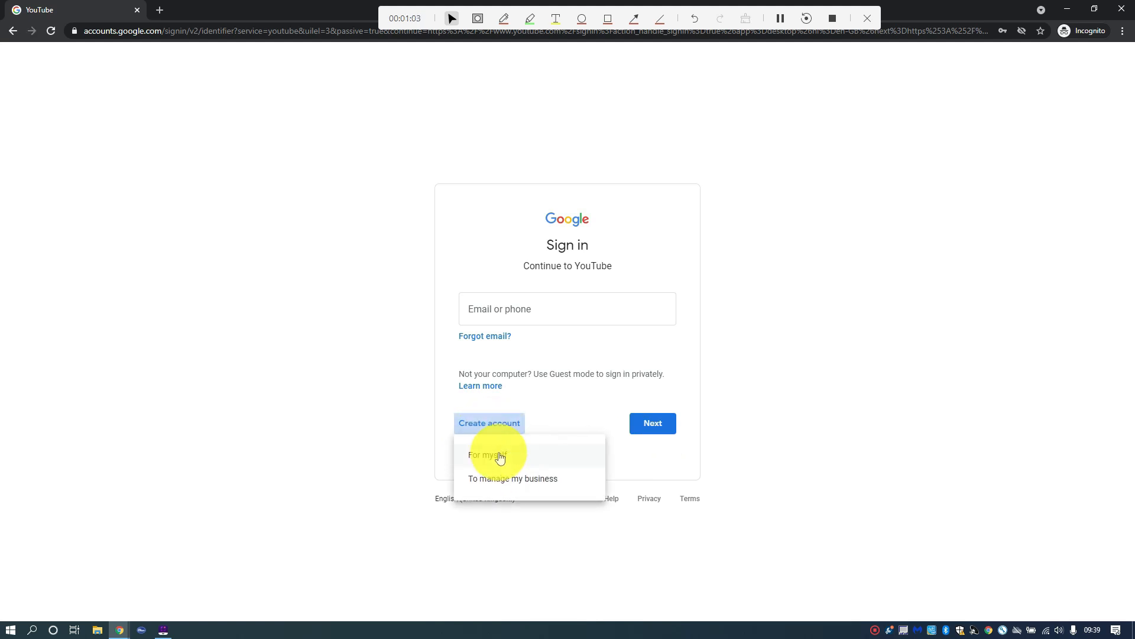
pyautogui.click(500, 456)
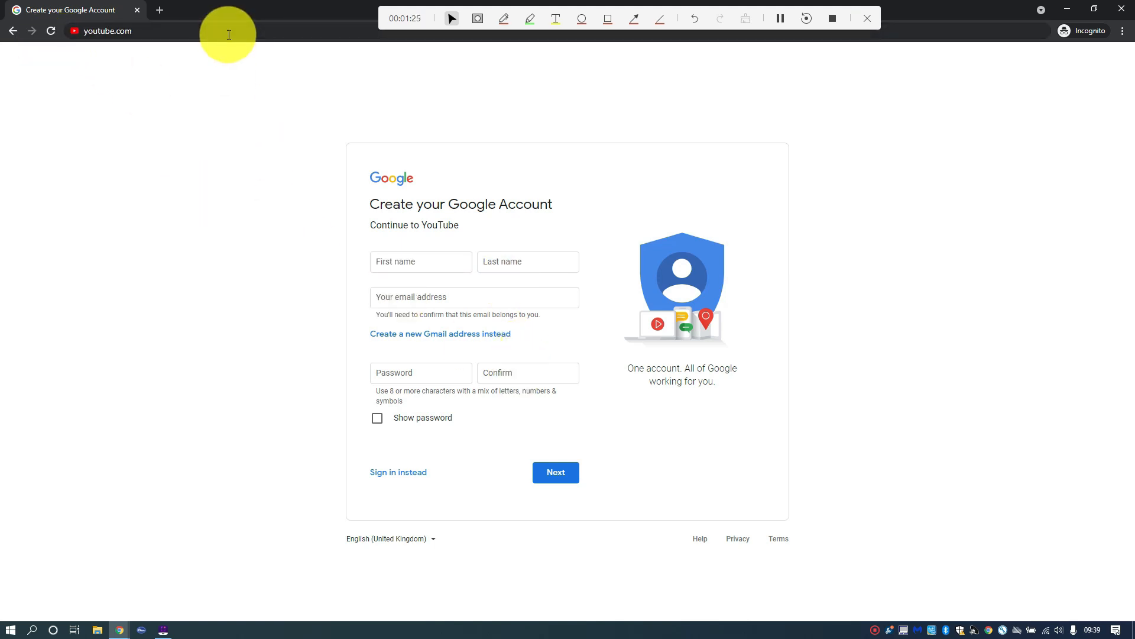
# - Return to youtube.com and open the page for adding or managing channels from the account settings
pyautogui.click(229, 35)
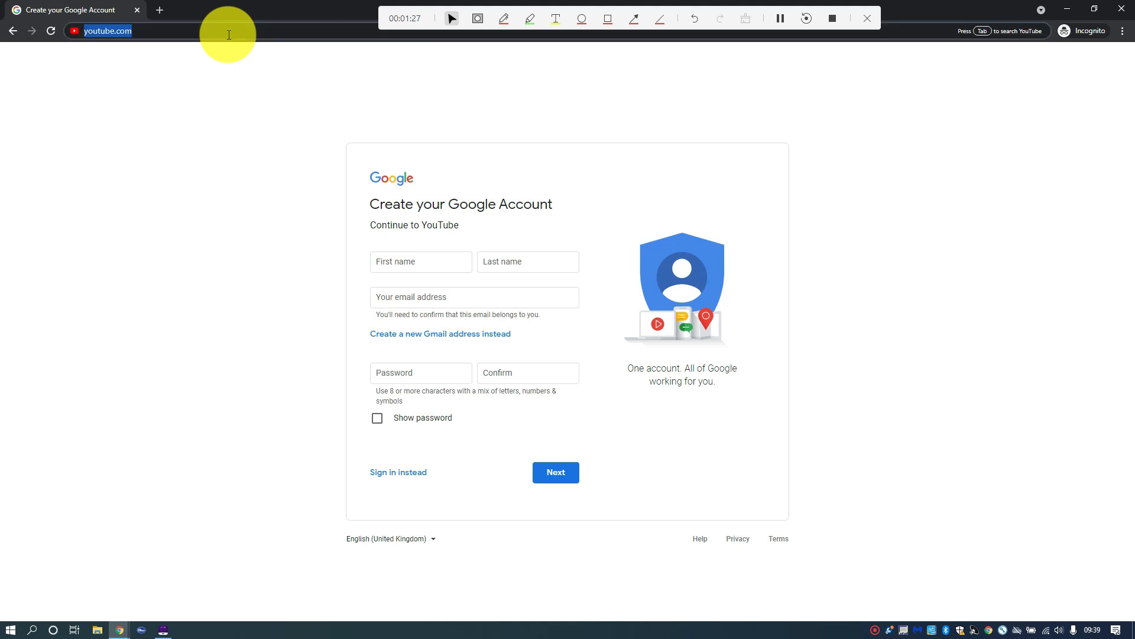
pyautogui.press('Return')
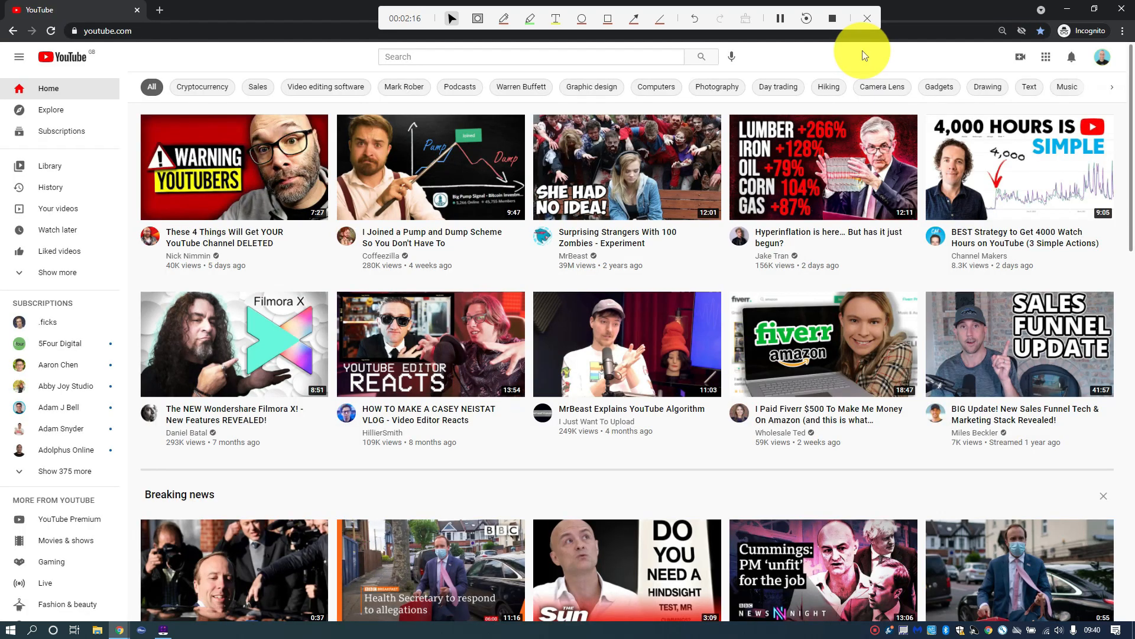
pyautogui.click(1101, 62)
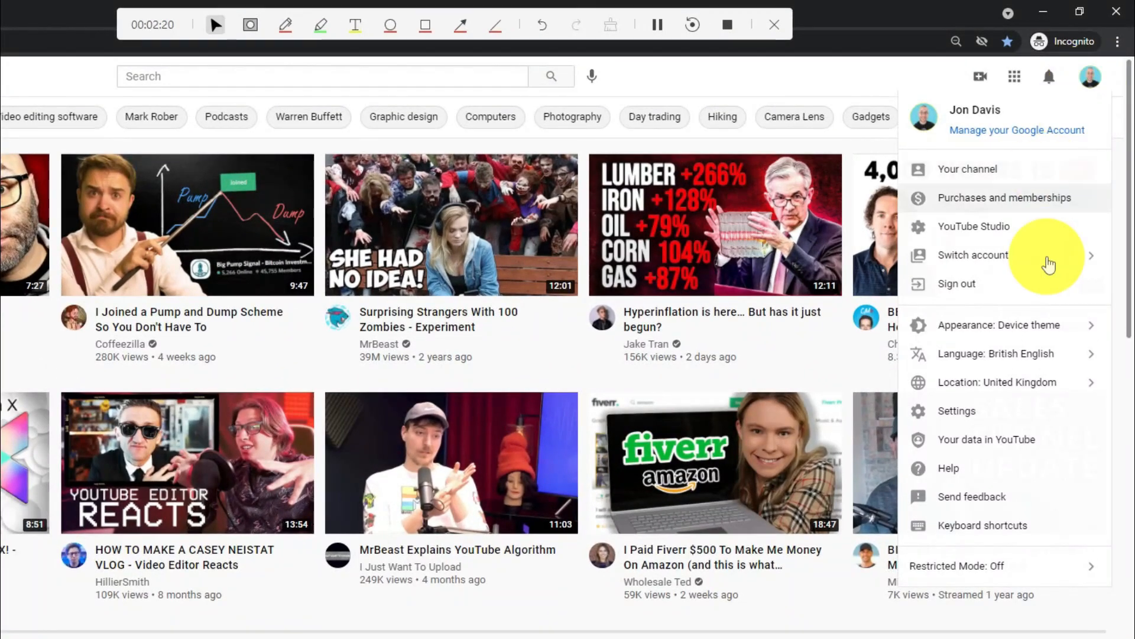
pyautogui.click(997, 412)
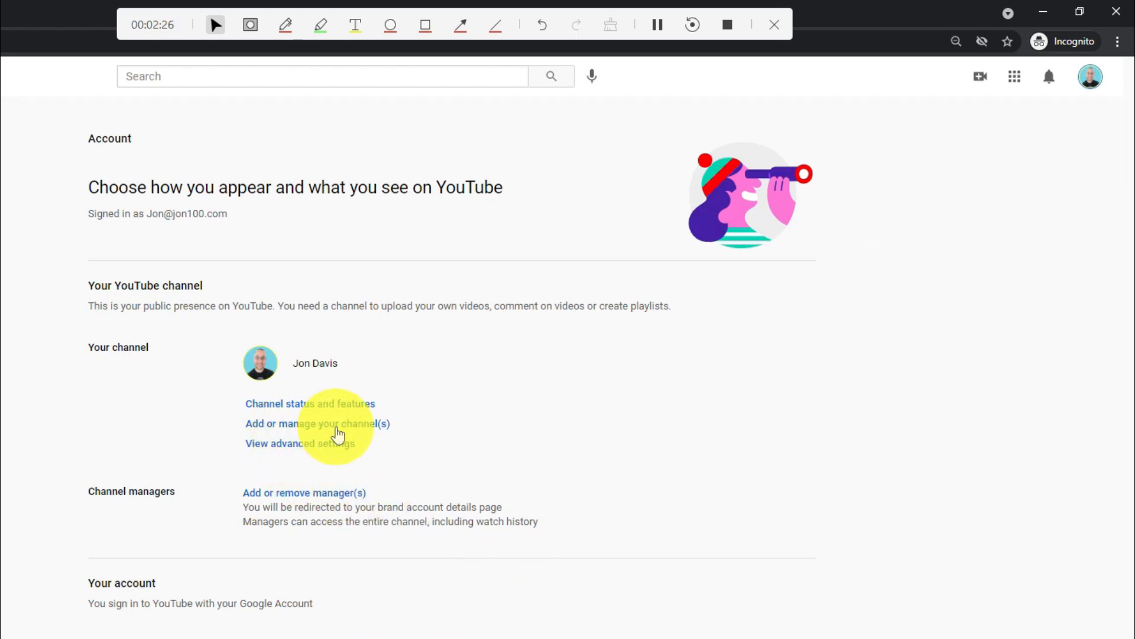
pyautogui.click(353, 426)
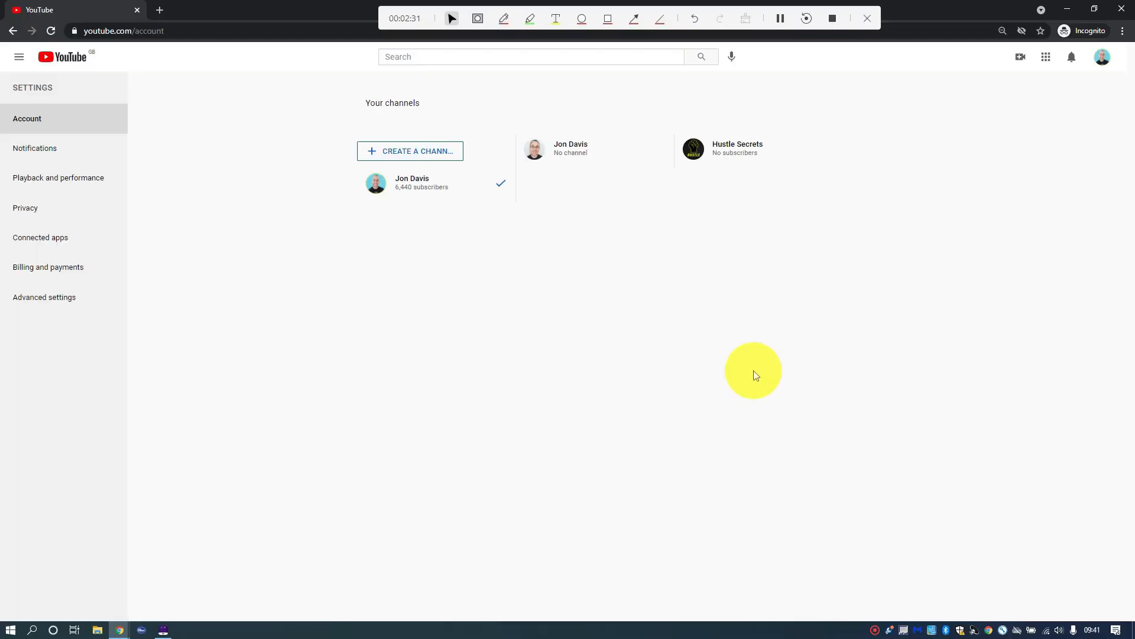
# - Create a new channel named "The Dog Boss"
pyautogui.click(420, 155)
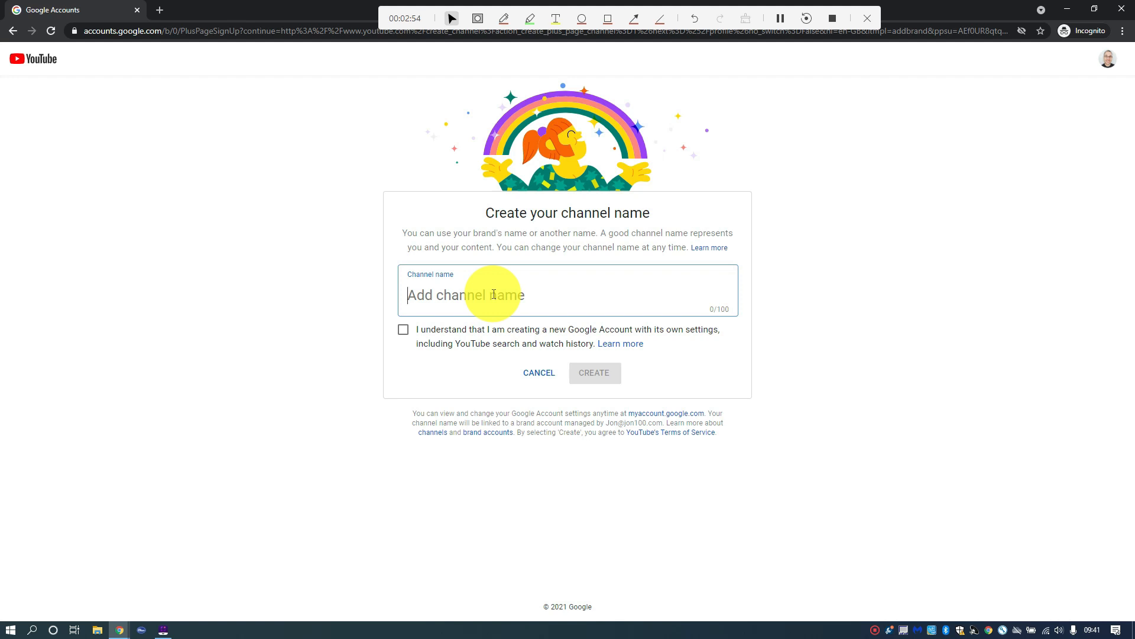
pyautogui.write('The Dog Boss')
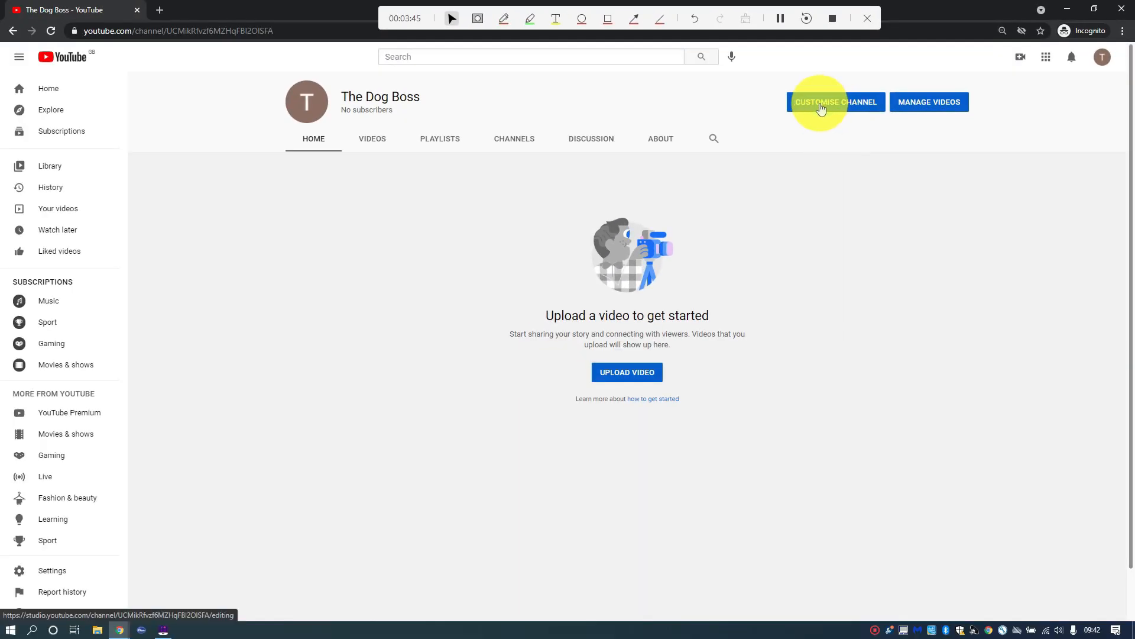
# - Add a channel description beginning "We create informative and entertaining videos for dog lovers!" and open the channel's branding settings
pyautogui.click(820, 105)
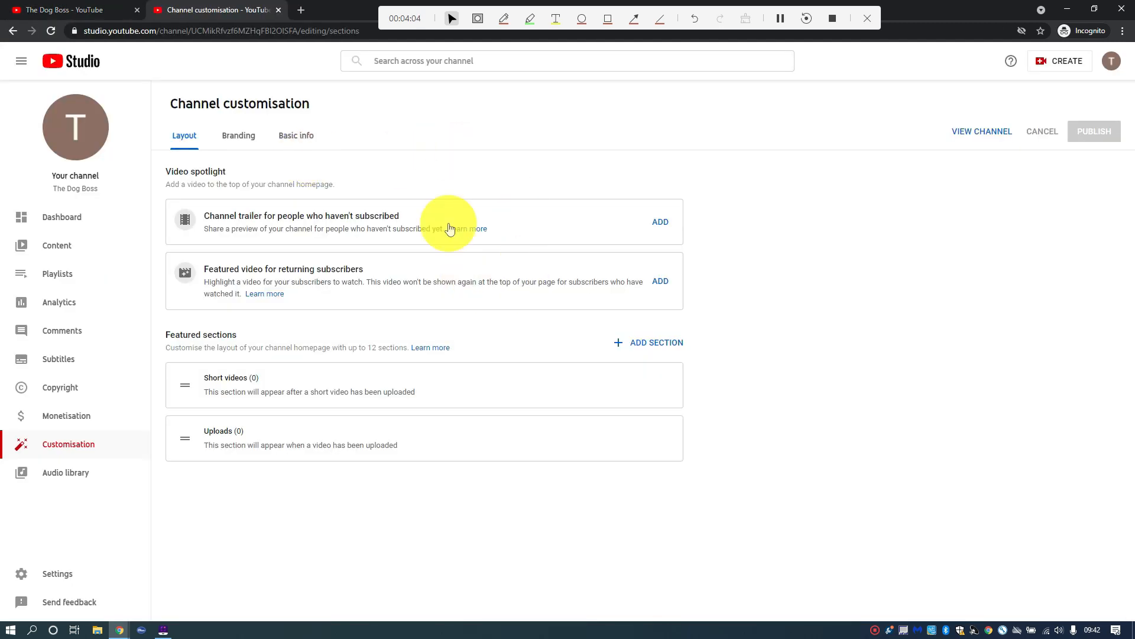
pyautogui.click(303, 141)
pyautogui.click(300, 255)
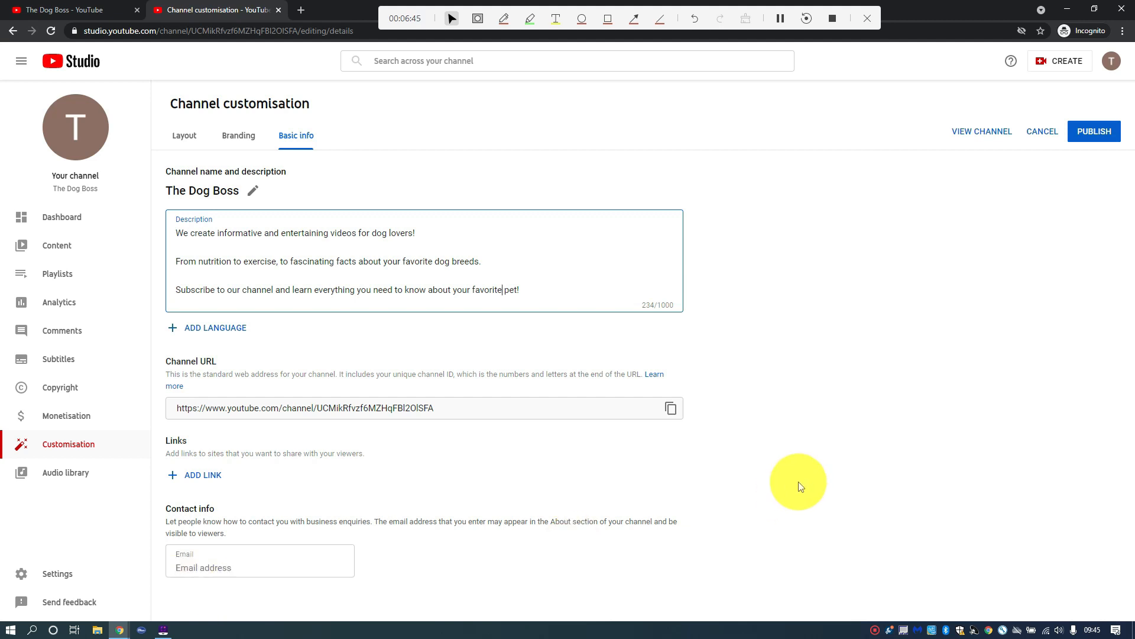
pyautogui.click(238, 135)
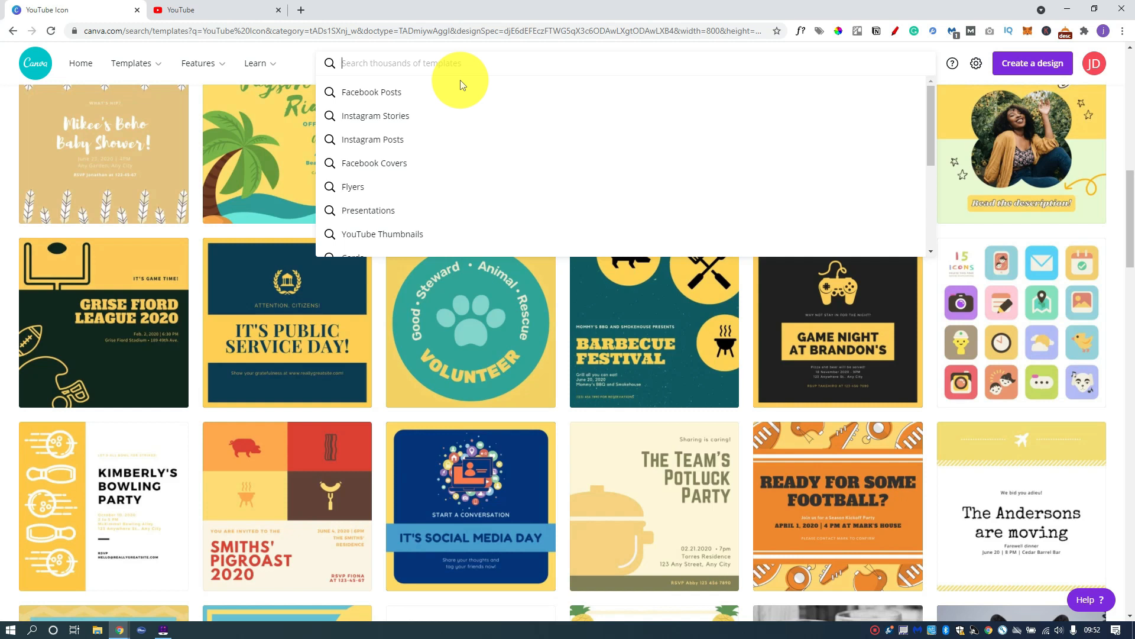
# - Search Canva's templates for "YOUTUBE" and choose the YouTube Icon category
pyautogui.write('YOU')
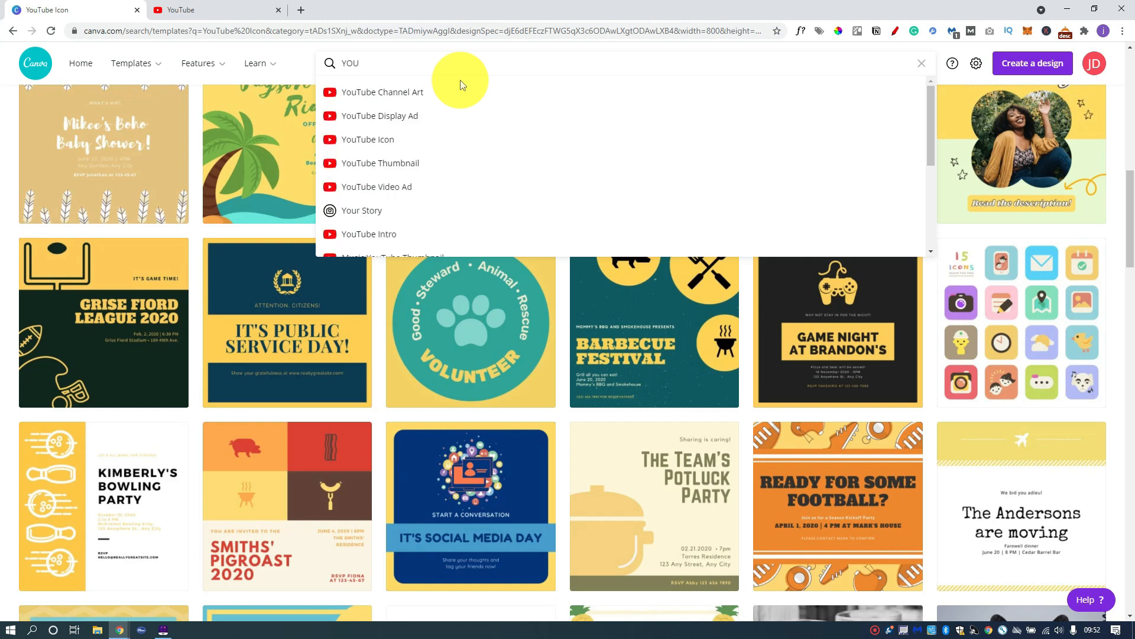
pyautogui.write('TUBE')
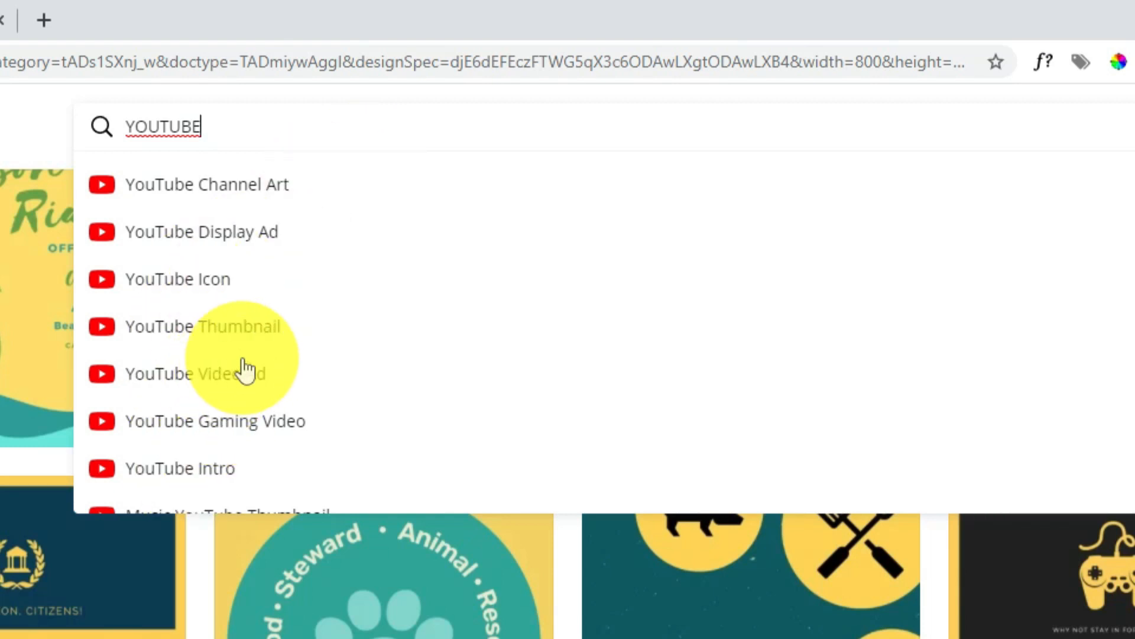
pyautogui.click(169, 284)
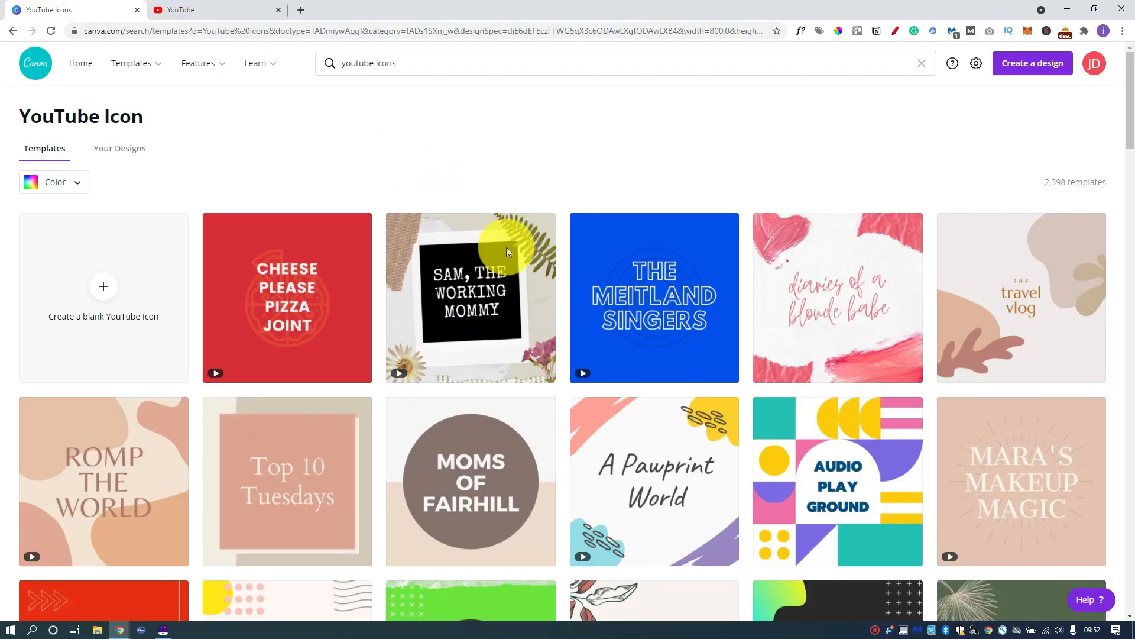
# - Browse the YouTube Icon template gallery for design ideas, then return to its start
pyautogui.scroll(-9, 579, 303)
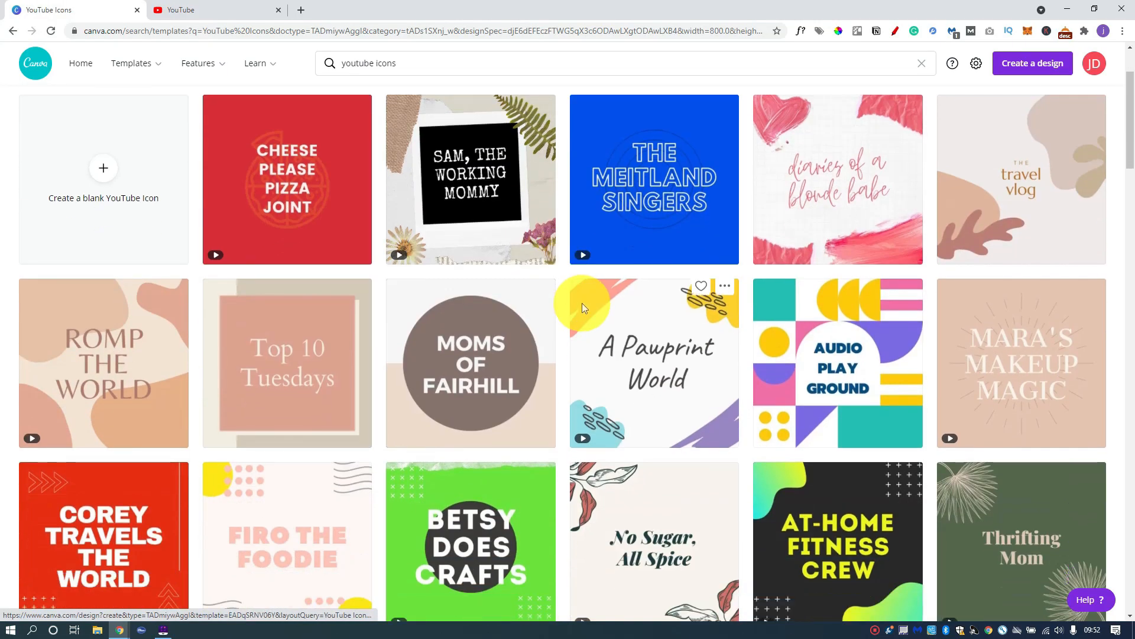
pyautogui.scroll(-4, 594, 303)
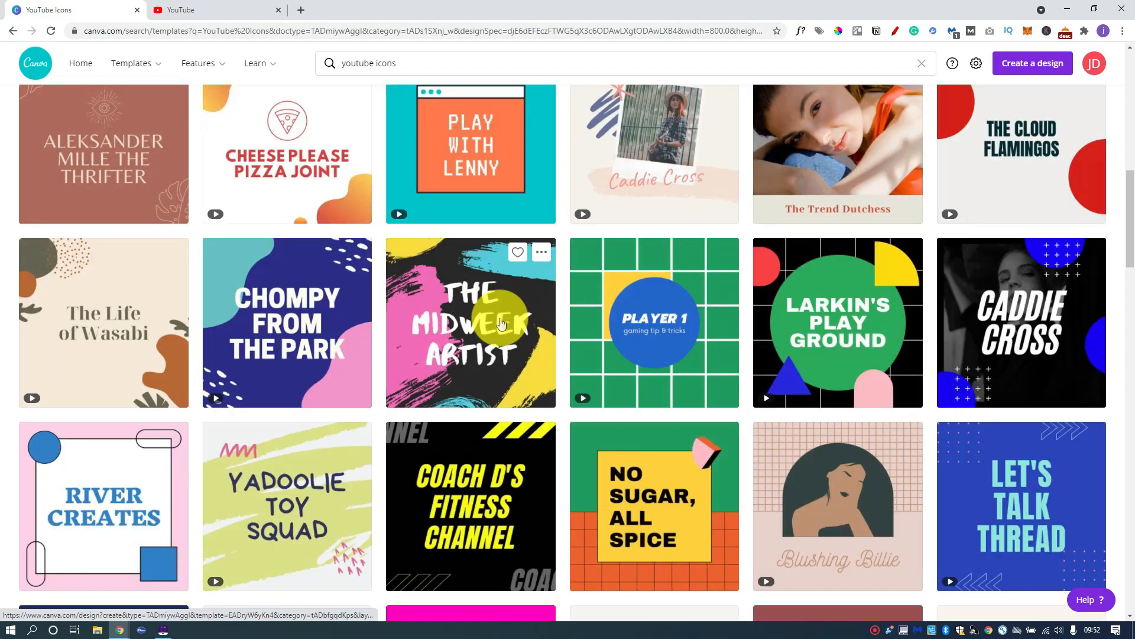
pyautogui.scroll(-6, 499, 296)
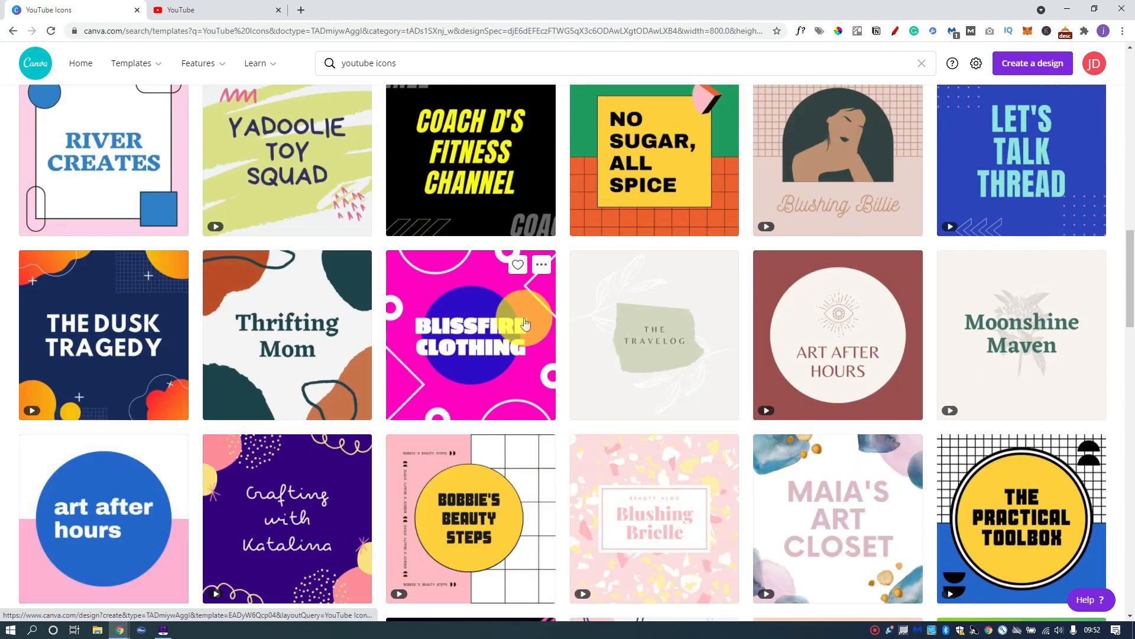
pyautogui.scroll(-5, 509, 308)
pyautogui.scroll(-4, 535, 325)
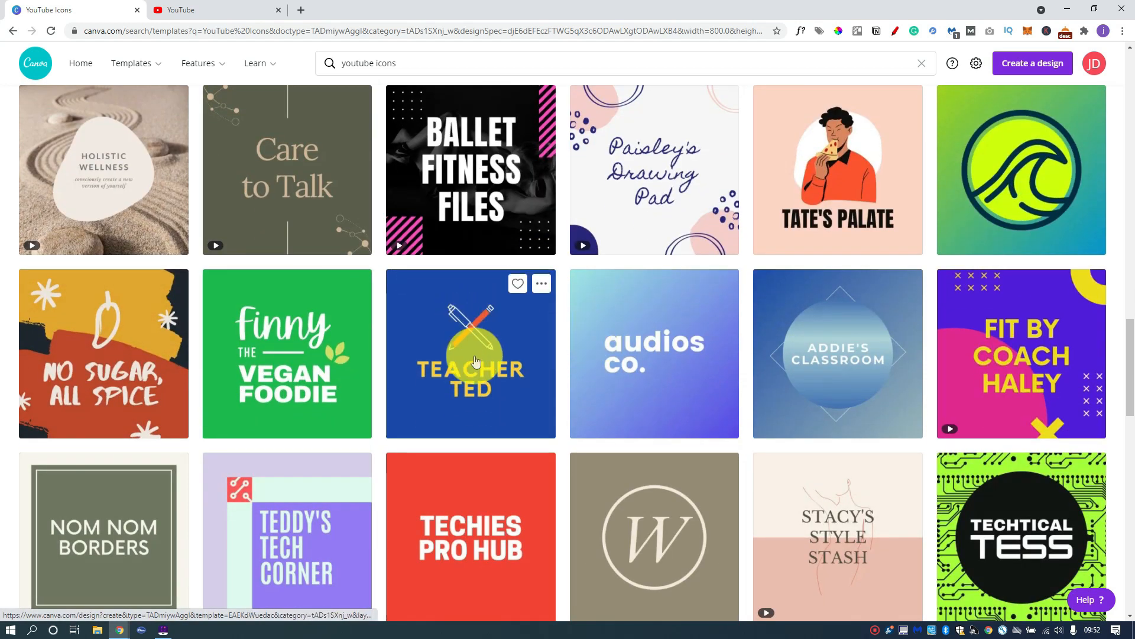
pyautogui.scroll(-4, 476, 361)
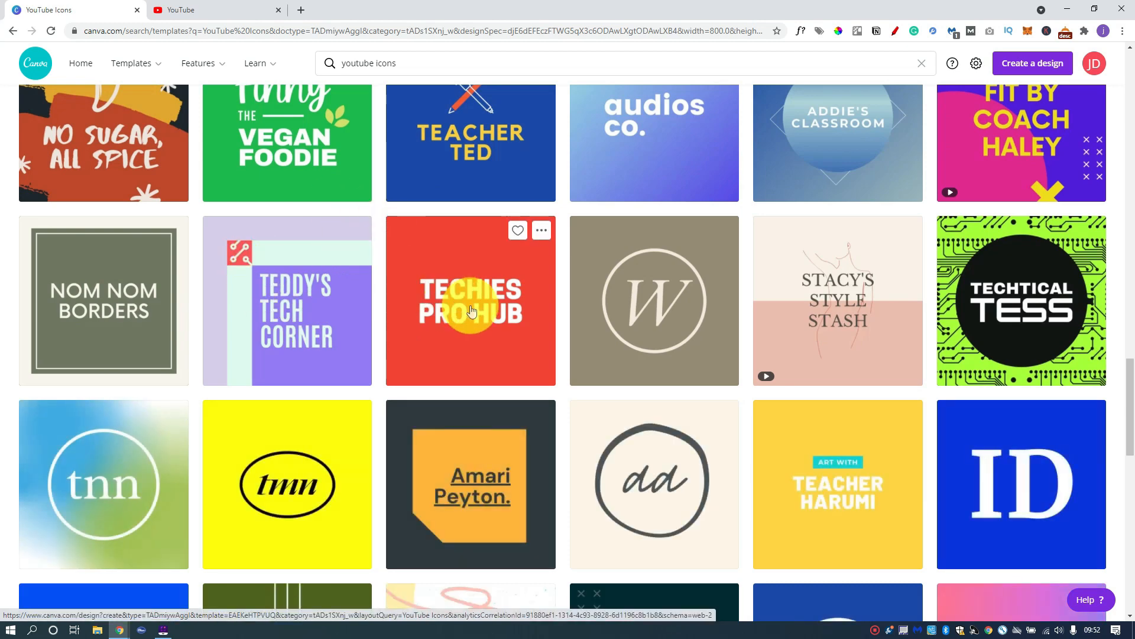
pyautogui.scroll(-5, 472, 311)
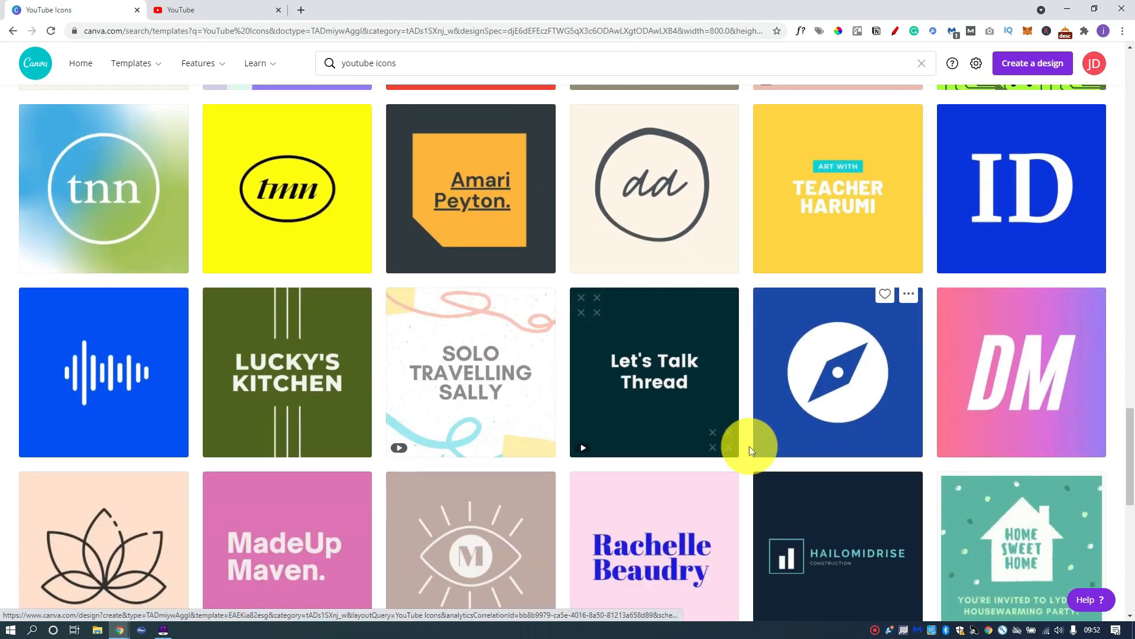
pyautogui.scroll(-4, 751, 451)
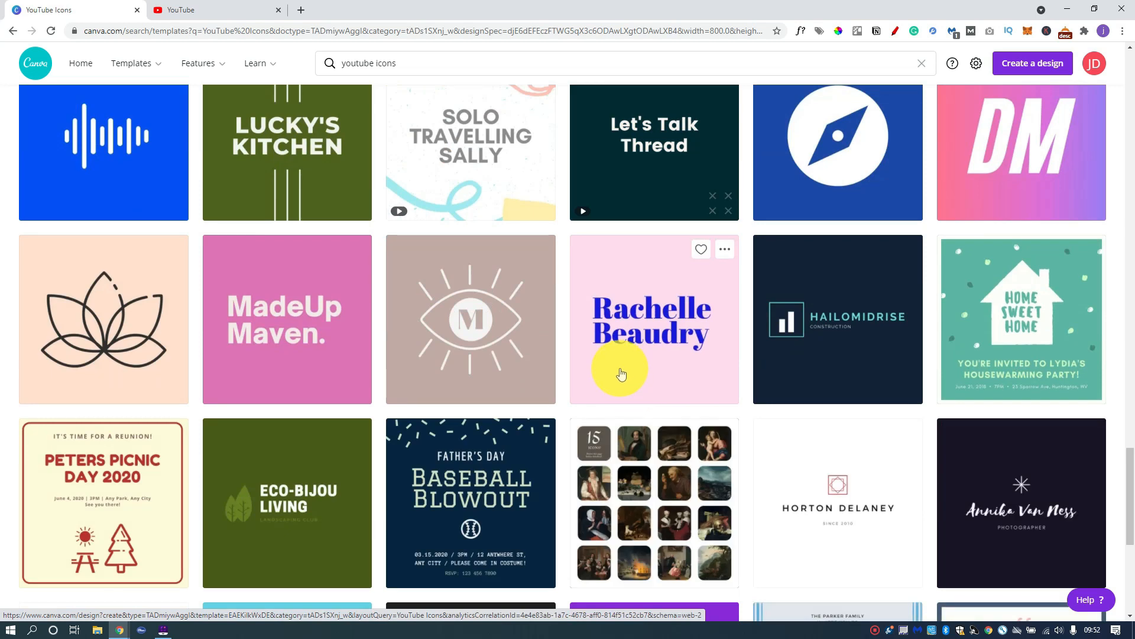
pyautogui.scroll(20, 621, 373)
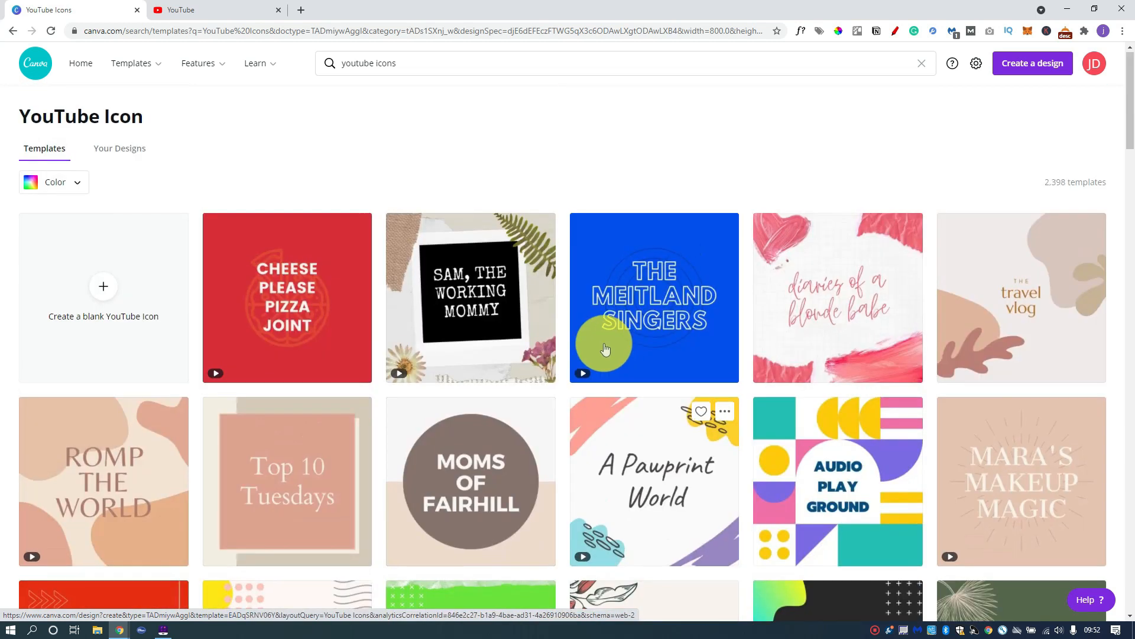
# - Filter the YouTube Icon templates by green and look over the matching designs
pyautogui.click(77, 187)
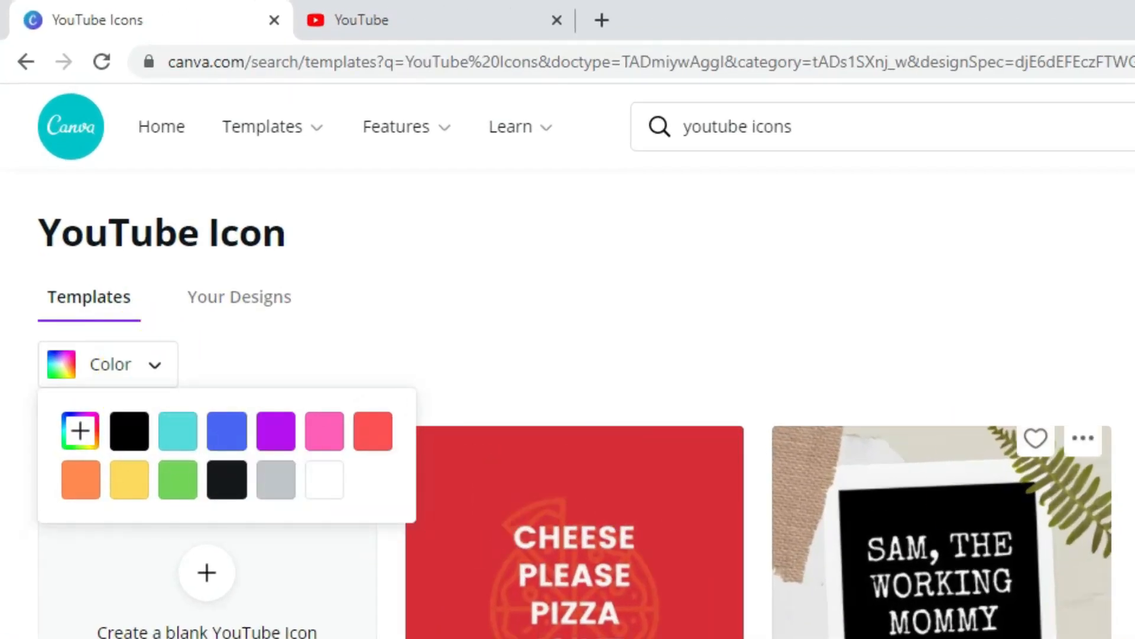
pyautogui.click(178, 481)
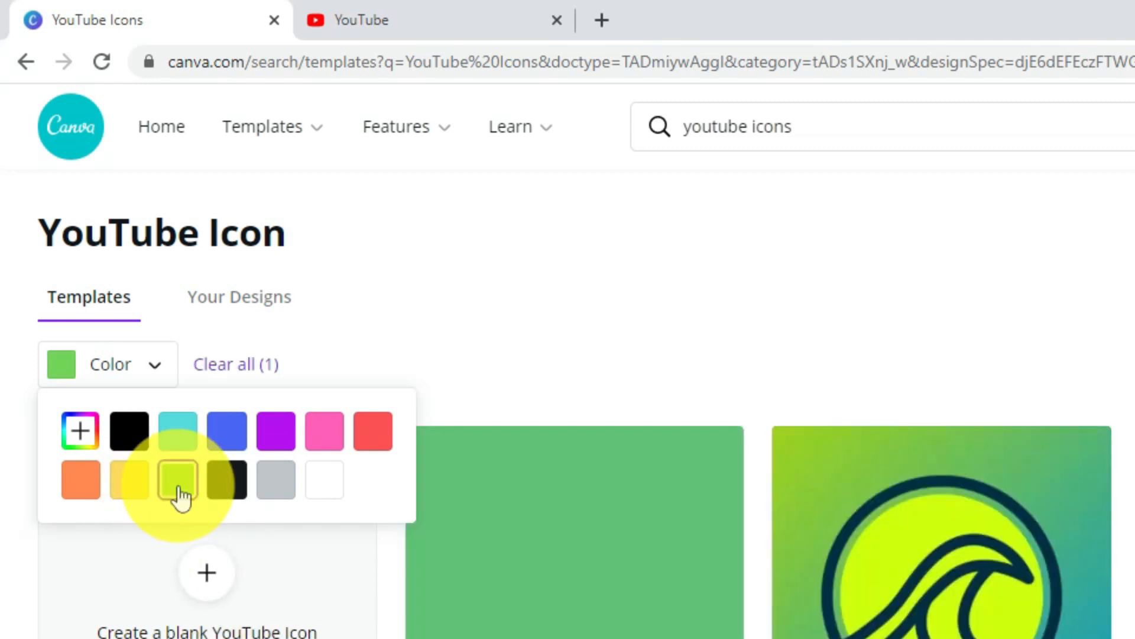
pyautogui.click(931, 321)
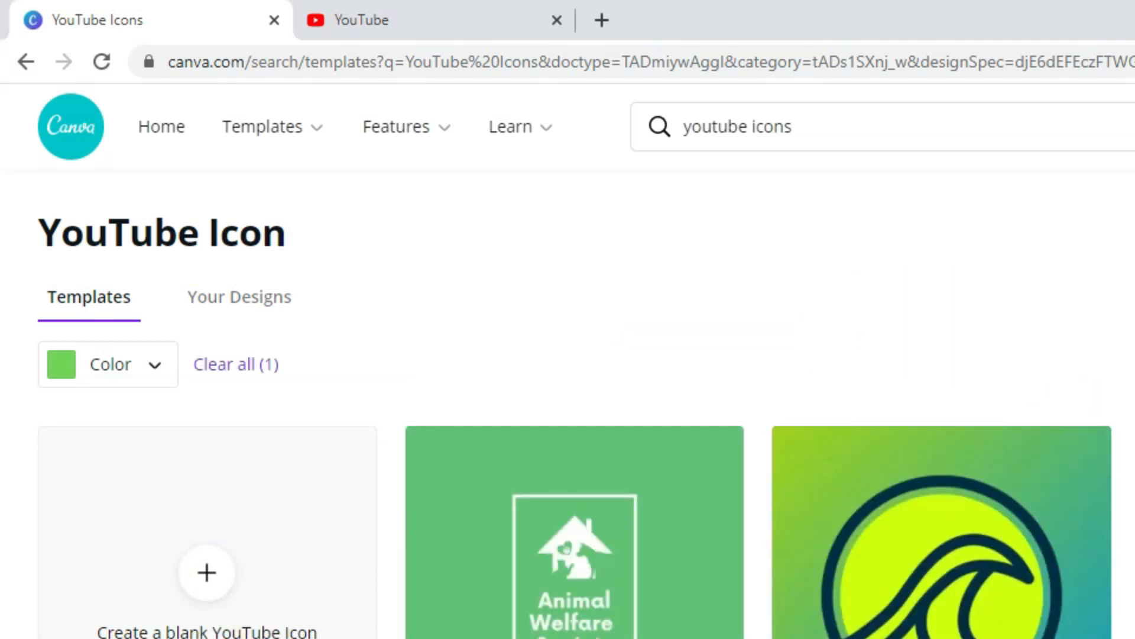
pyautogui.scroll(-1, 575, 421)
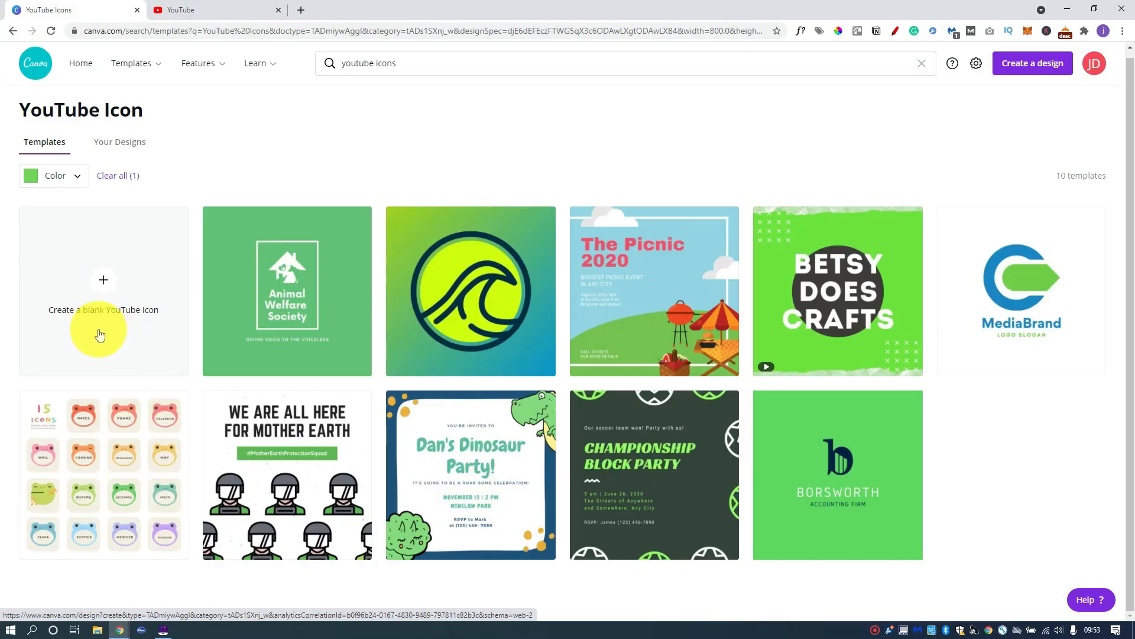
# - Create a blank YouTube Icon design, check how channel icons look on the YouTube homepage, and return to the design
pyautogui.click(107, 275)
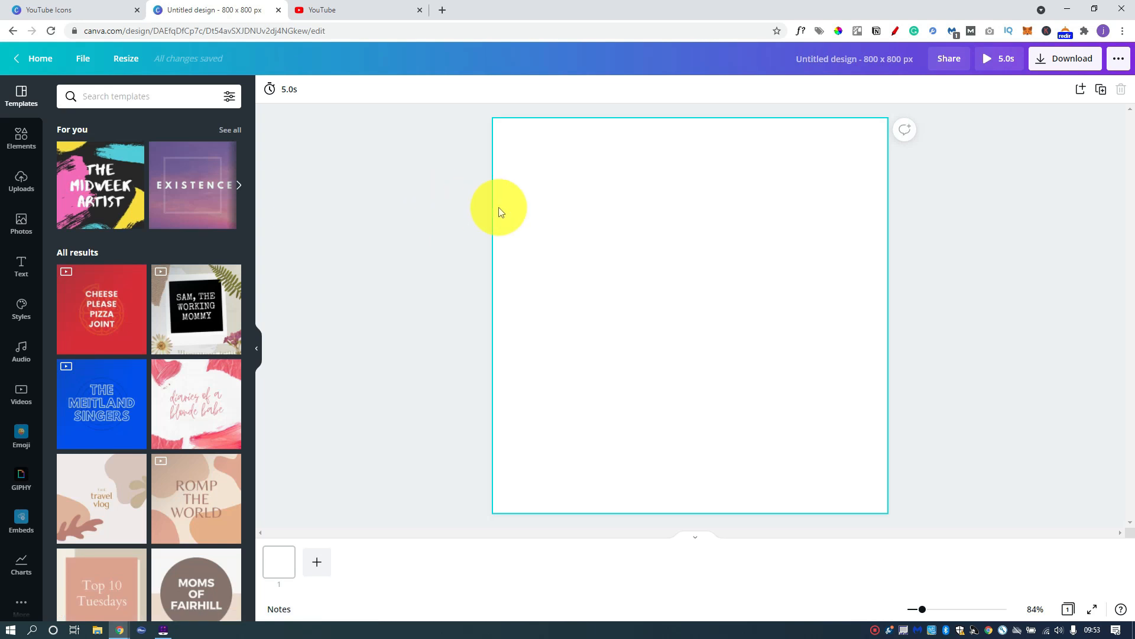
pyautogui.click(357, 7)
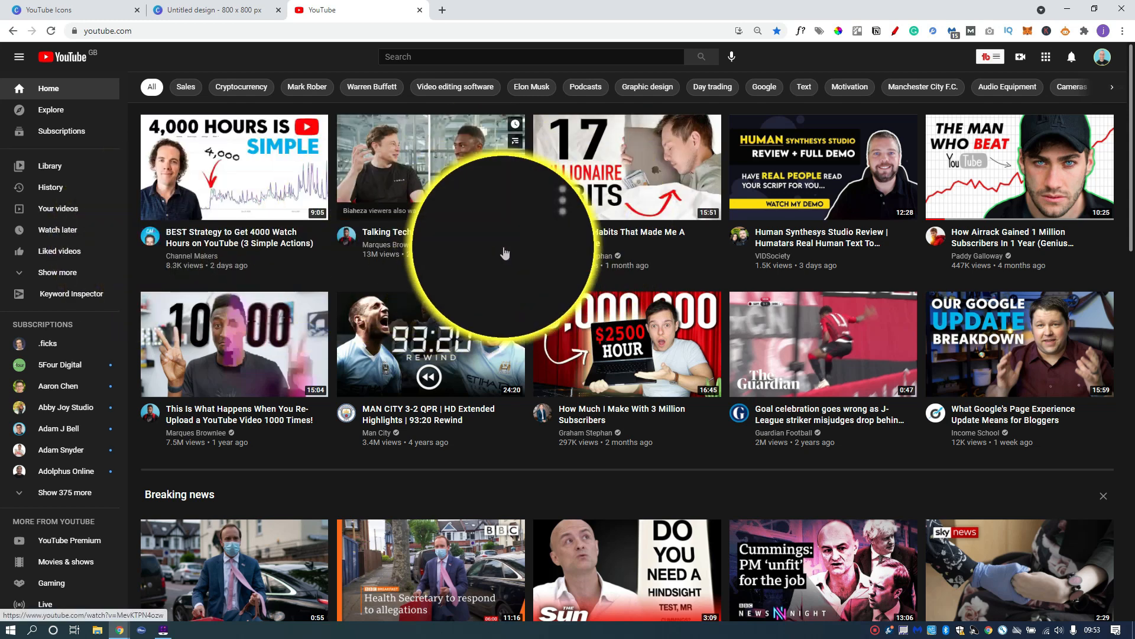
pyautogui.click(207, 9)
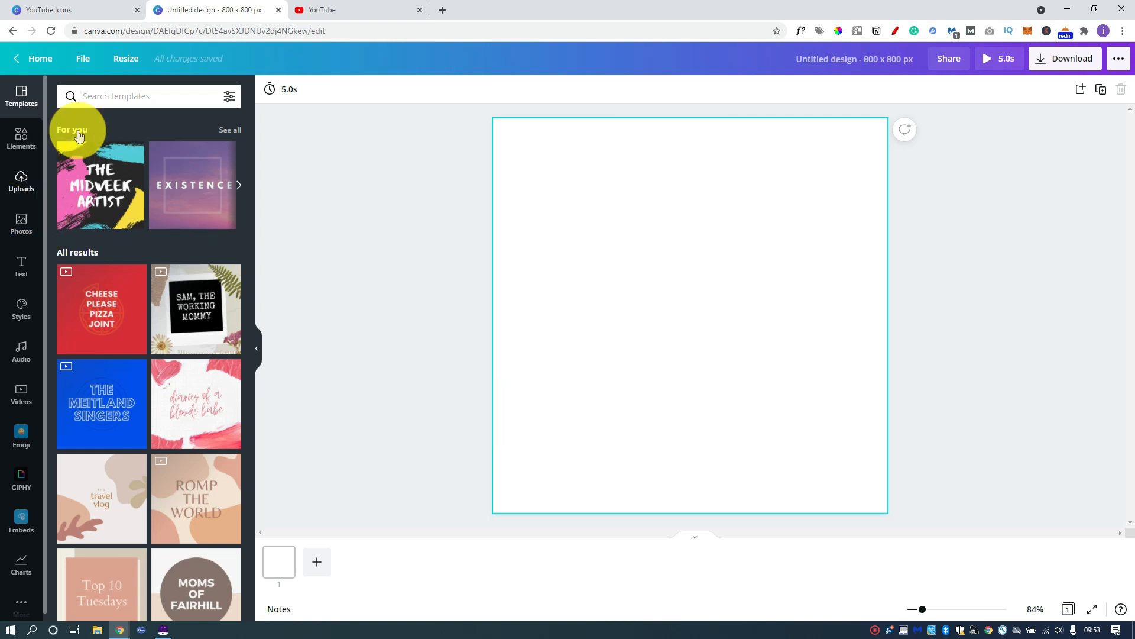
# - Fill the blank icon's background with turquoise from the default colors
pyautogui.click(608, 273)
pyautogui.click(269, 92)
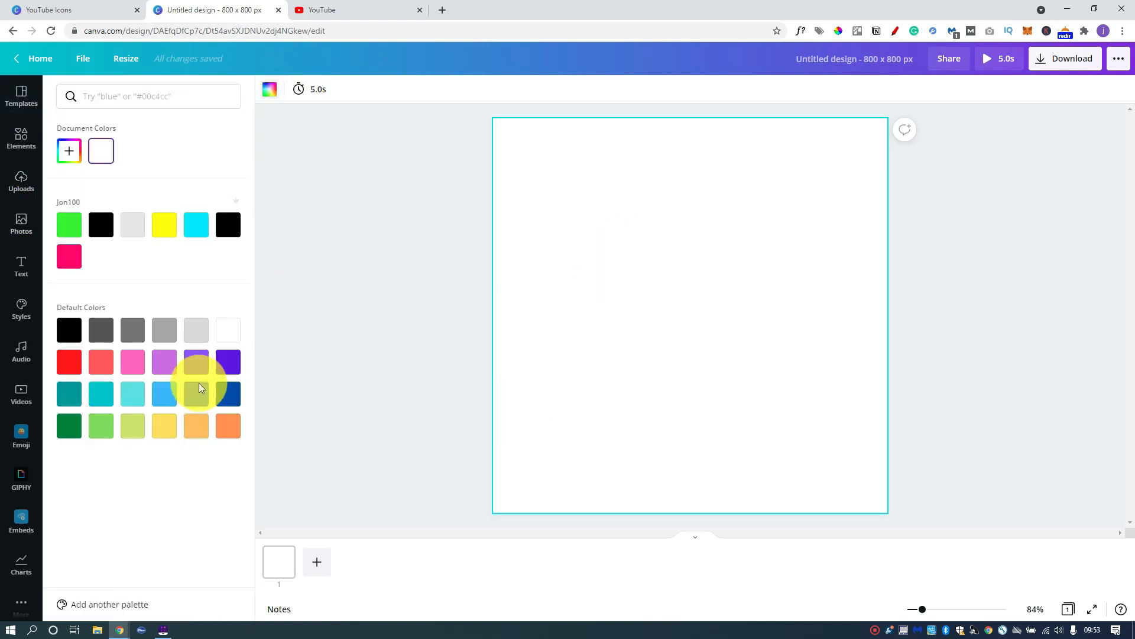
pyautogui.click(100, 396)
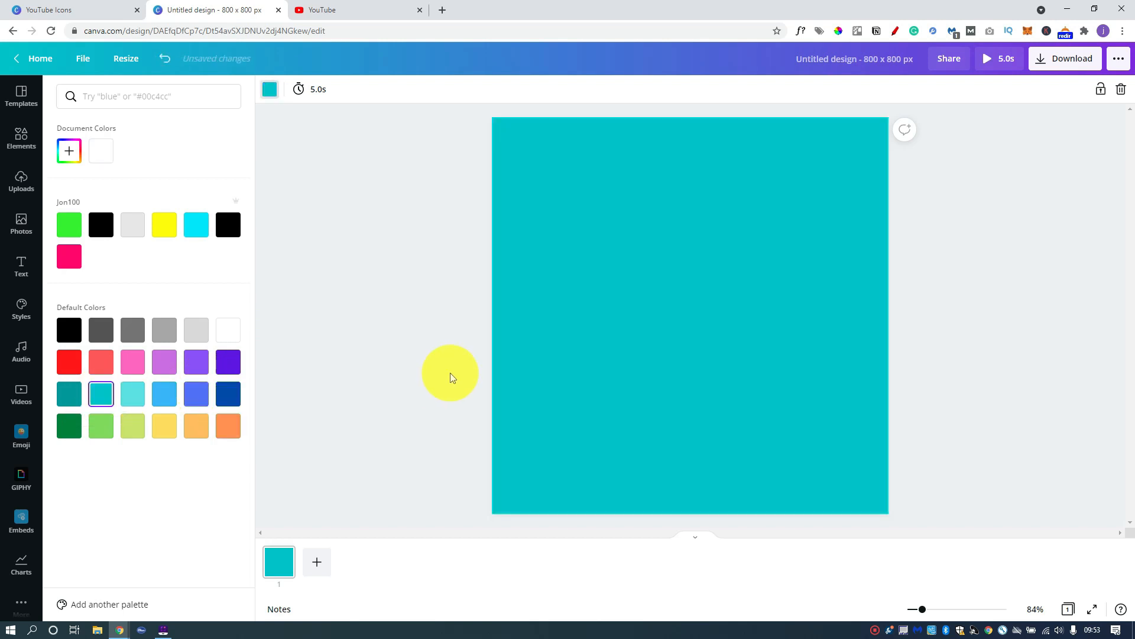
pyautogui.click(310, 300)
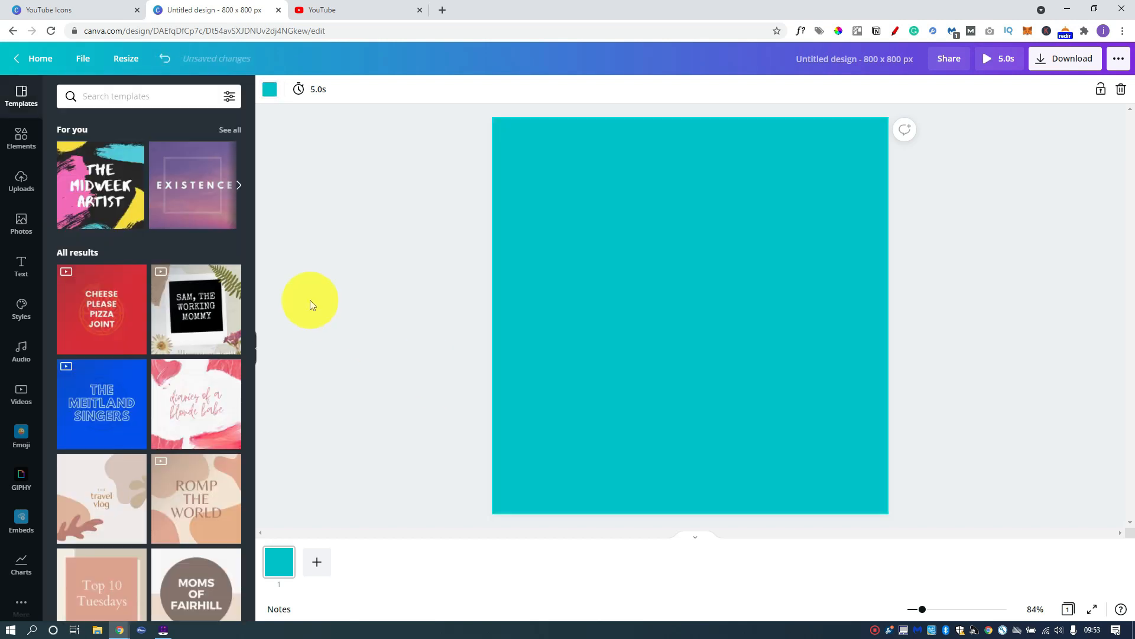
# - Add a circle centred on the turquoise background, enlarge it to almost fill the icon, and color it yellow
pyautogui.click(21, 140)
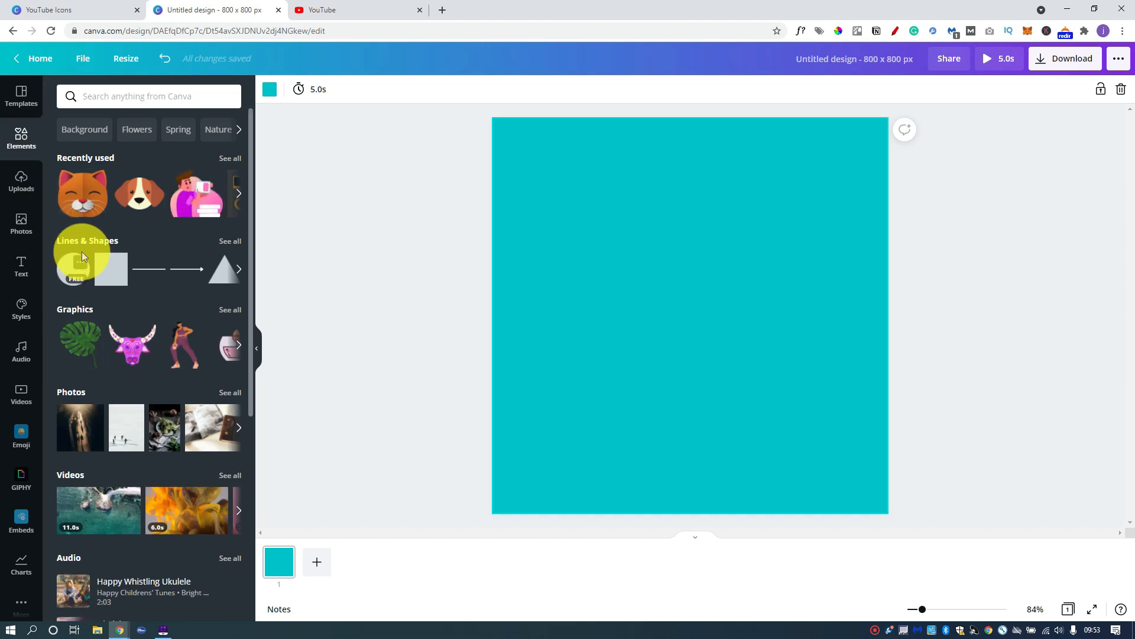
pyautogui.click(68, 272)
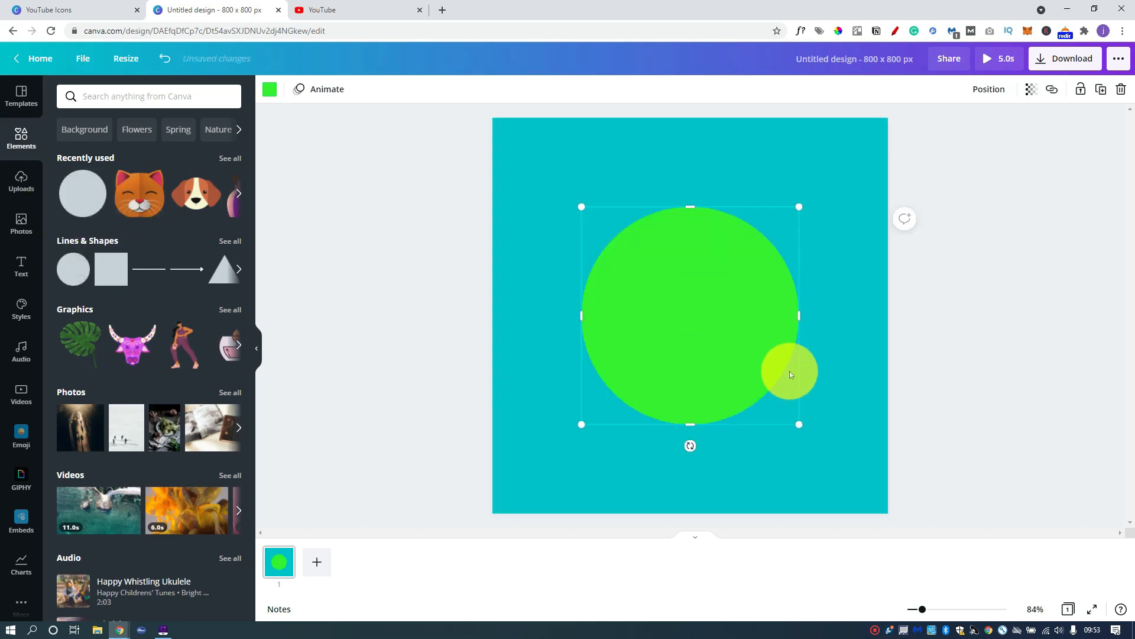
pyautogui.moveTo(804, 430); pyautogui.dragTo(720, 311)
pyautogui.moveTo(871, 487); pyautogui.dragTo(886, 513)
pyautogui.click(995, 278)
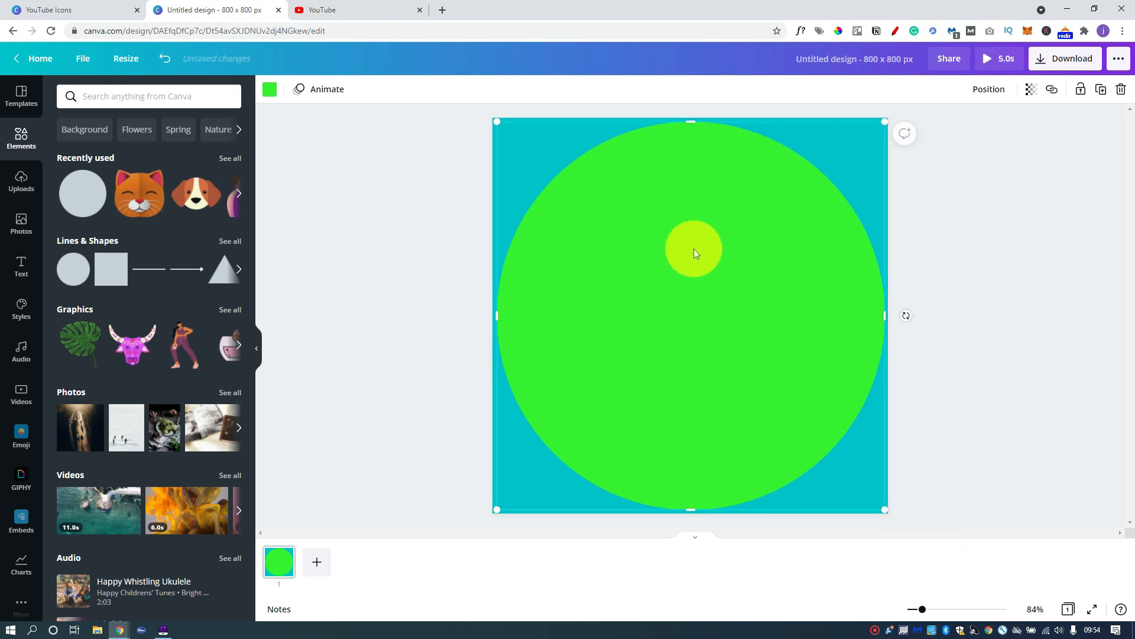
pyautogui.click(268, 94)
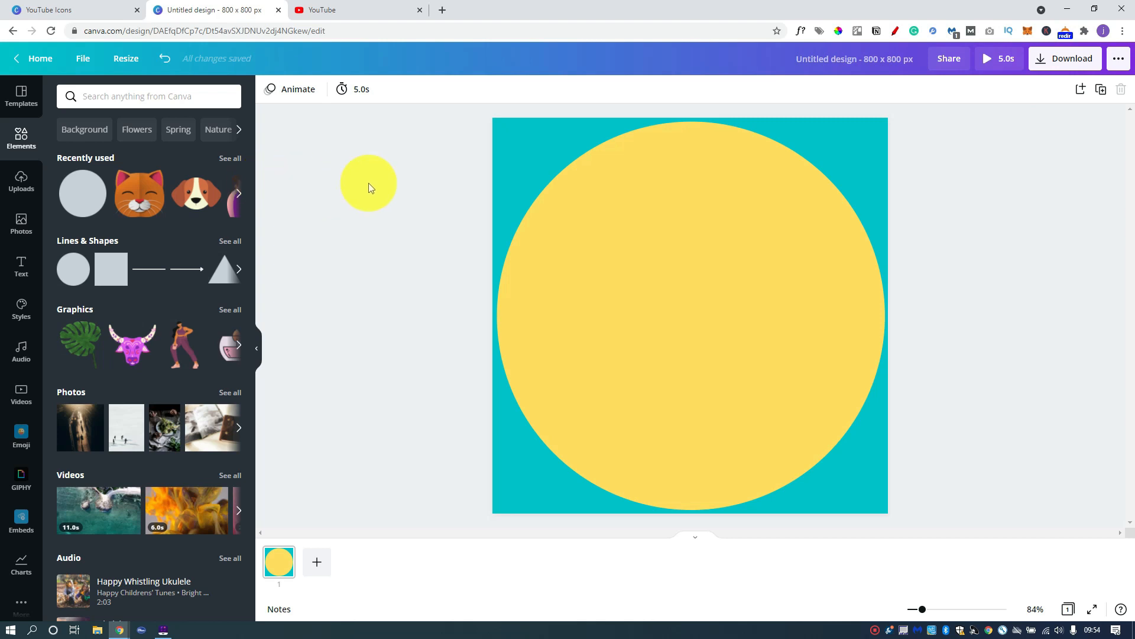
# - Try an enlarged cut-out portrait from the uploads on top of the yellow circle, and delete it
pyautogui.click(120, 96)
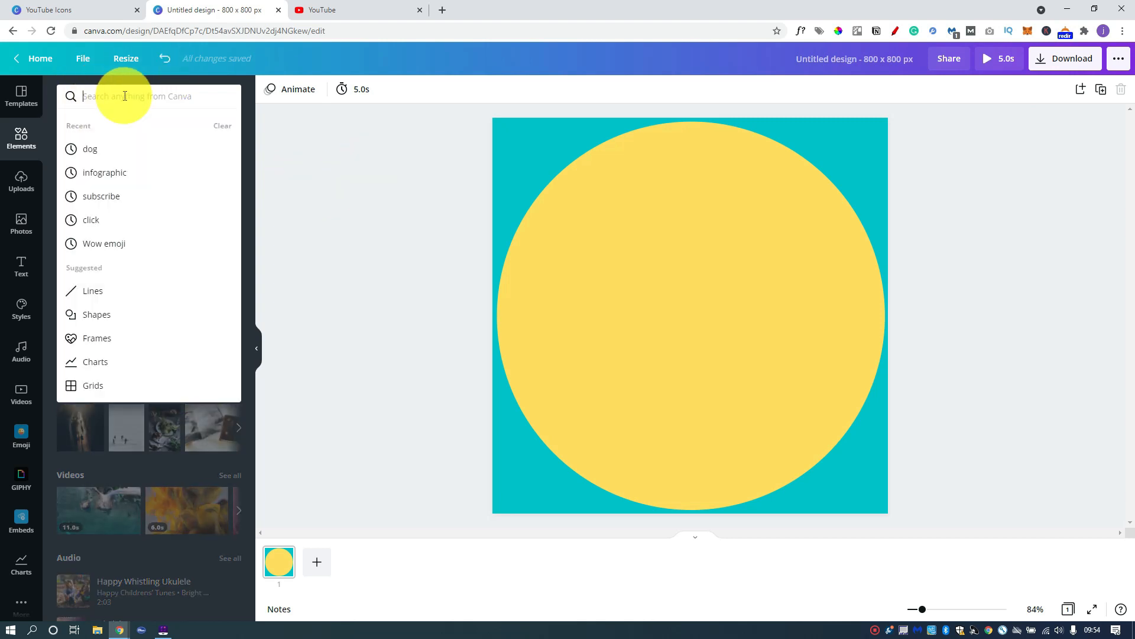
pyautogui.click(254, 177)
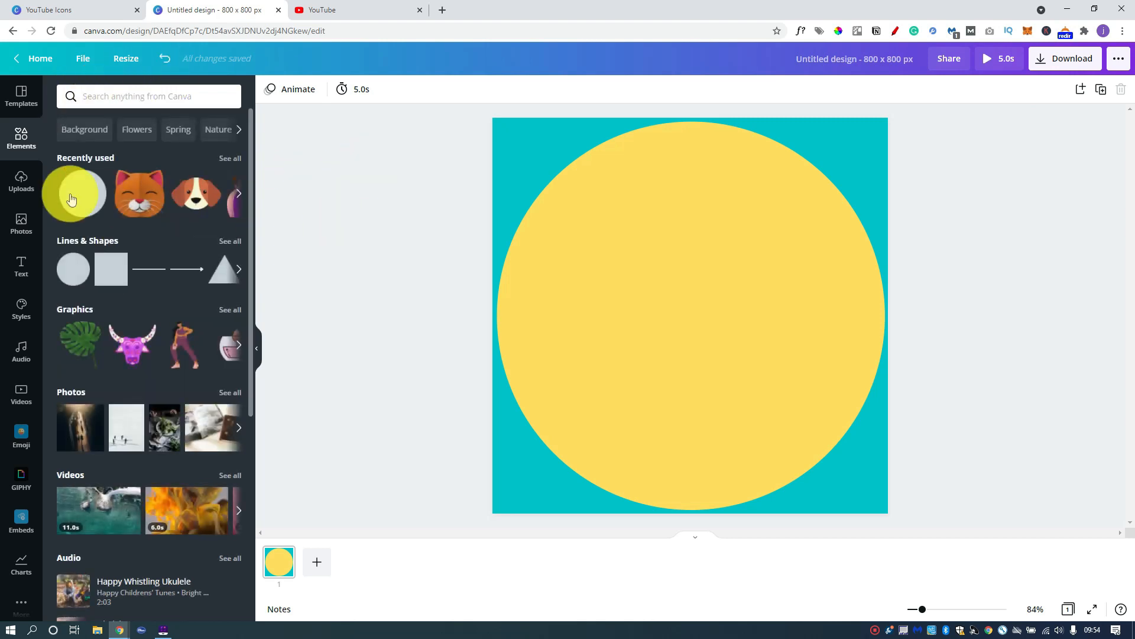
pyautogui.click(29, 190)
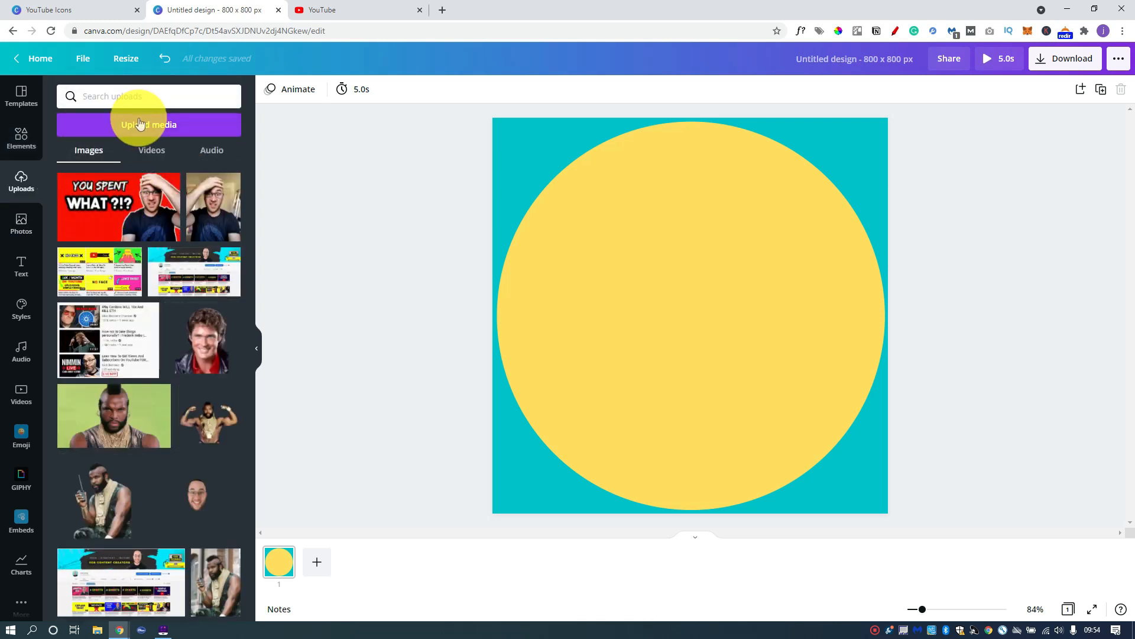
pyautogui.click(196, 338)
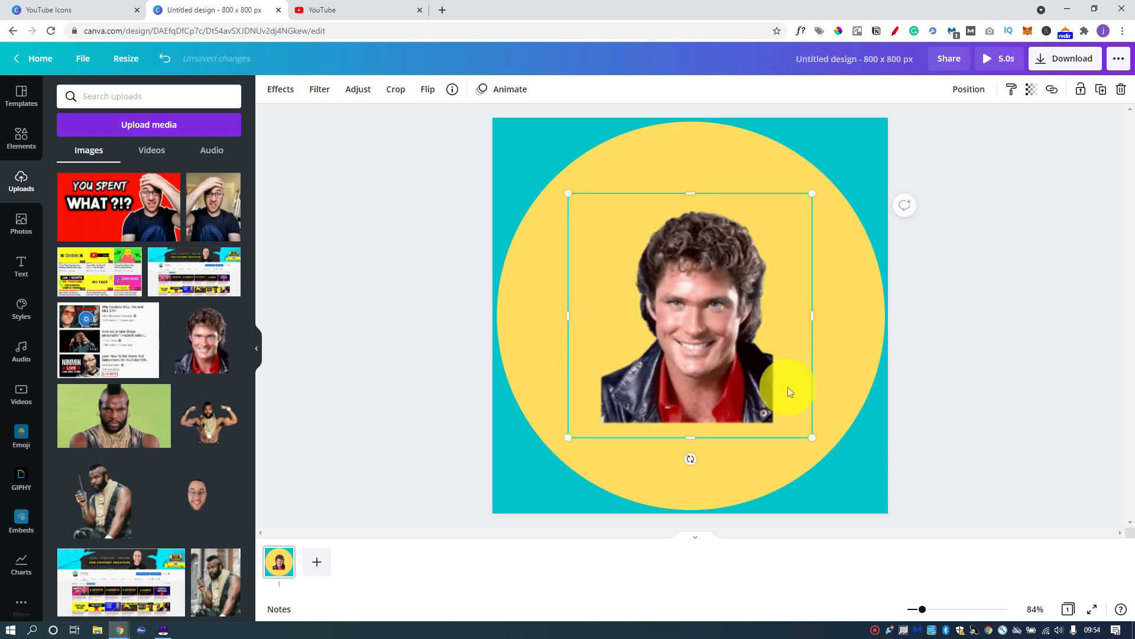
pyautogui.moveTo(813, 437); pyautogui.dragTo(728, 324)
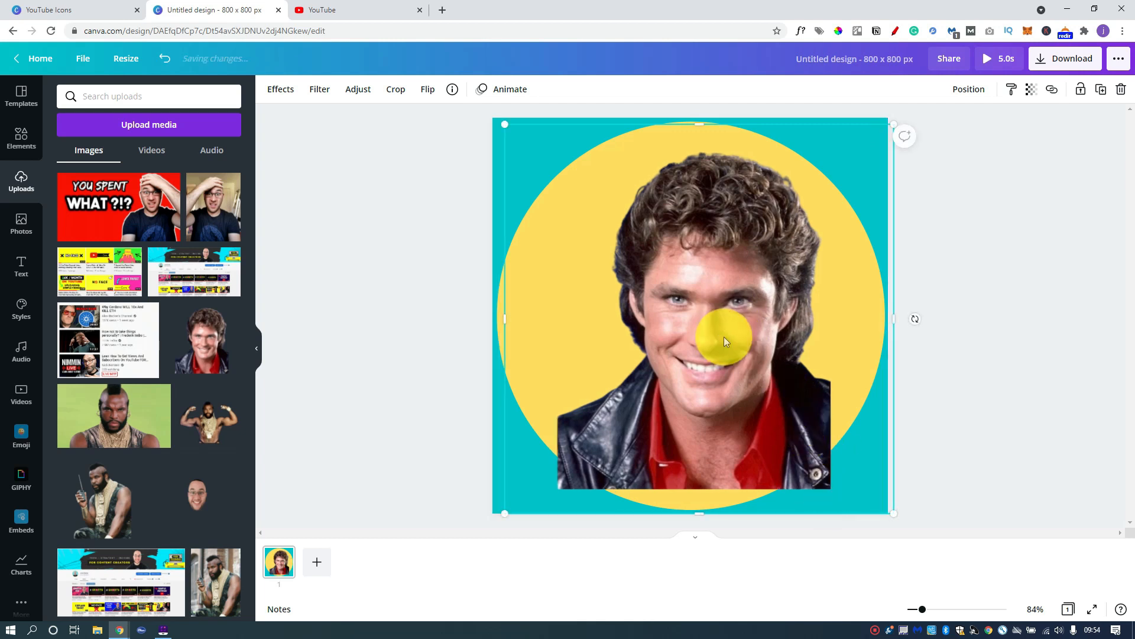
pyautogui.press('Delete')
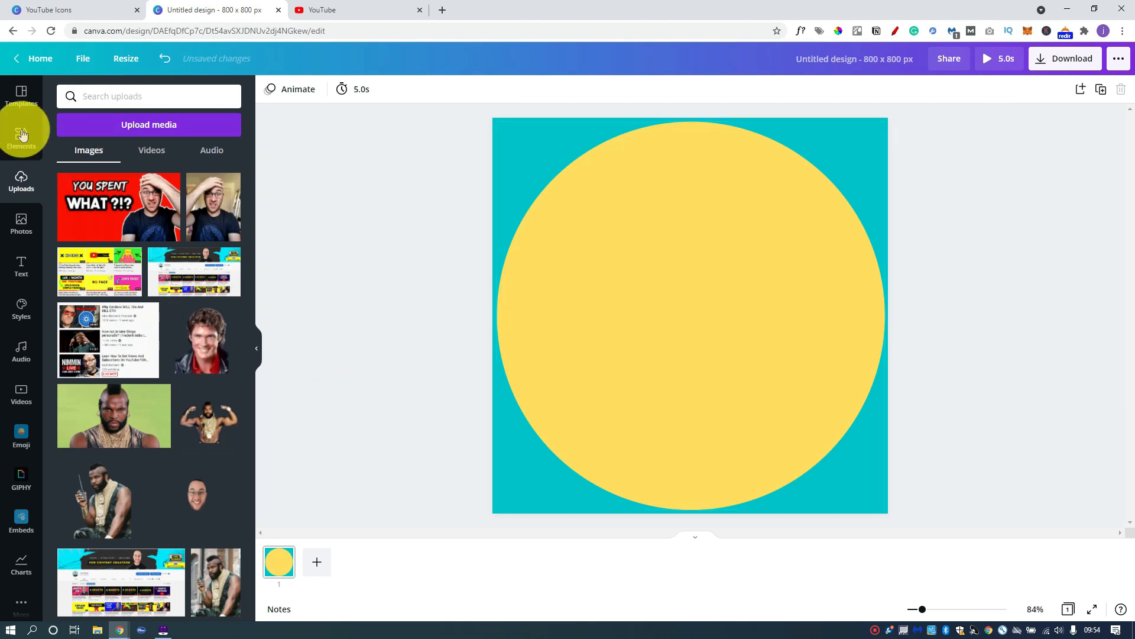
# - Search the elements for "DOG" and filter the results to static ones
pyautogui.click(19, 148)
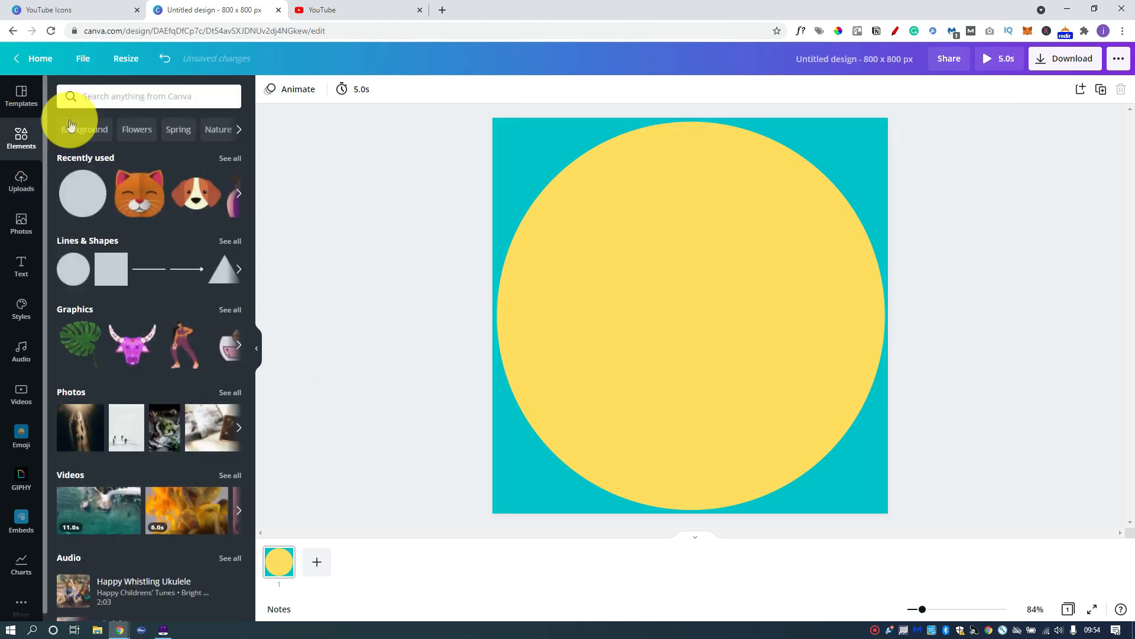
pyautogui.click(138, 102)
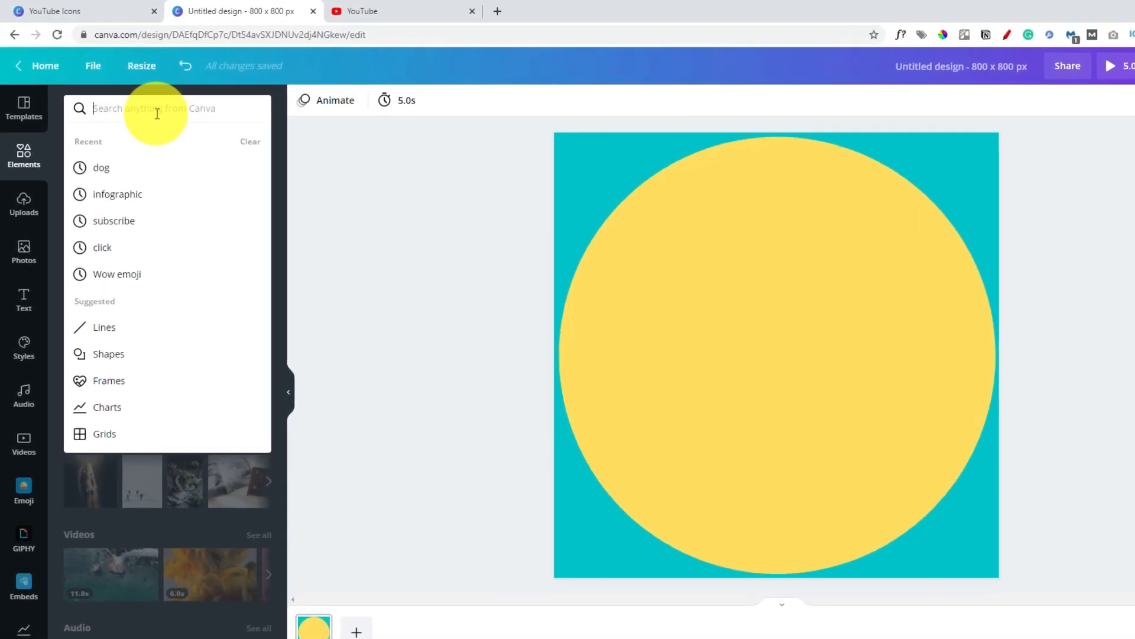
pyautogui.write('DOG')
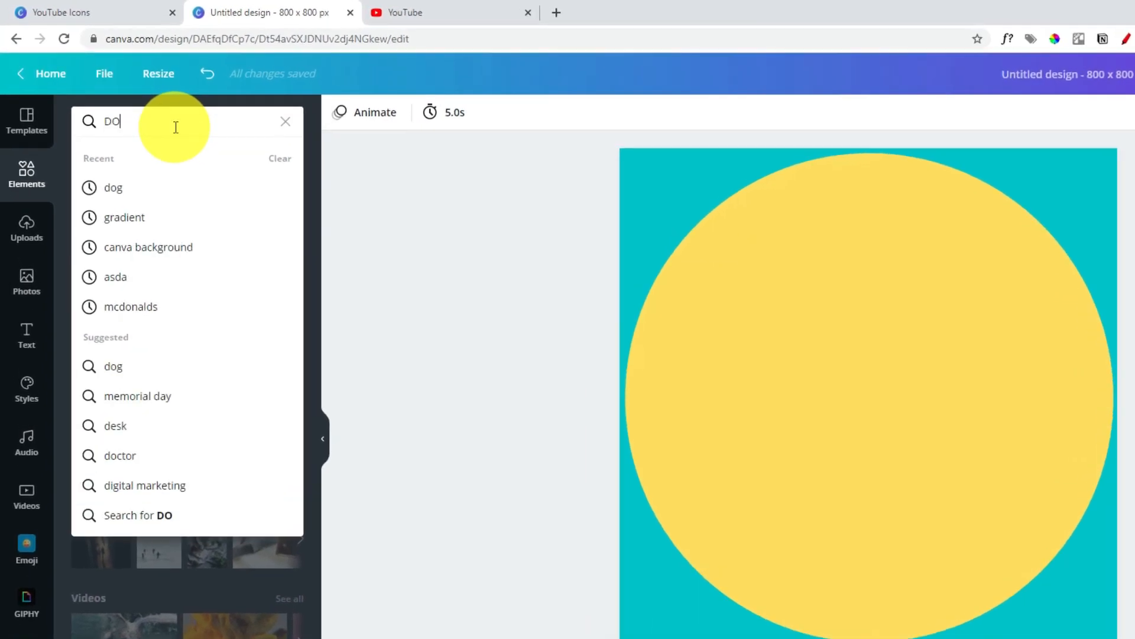
pyautogui.press('Return')
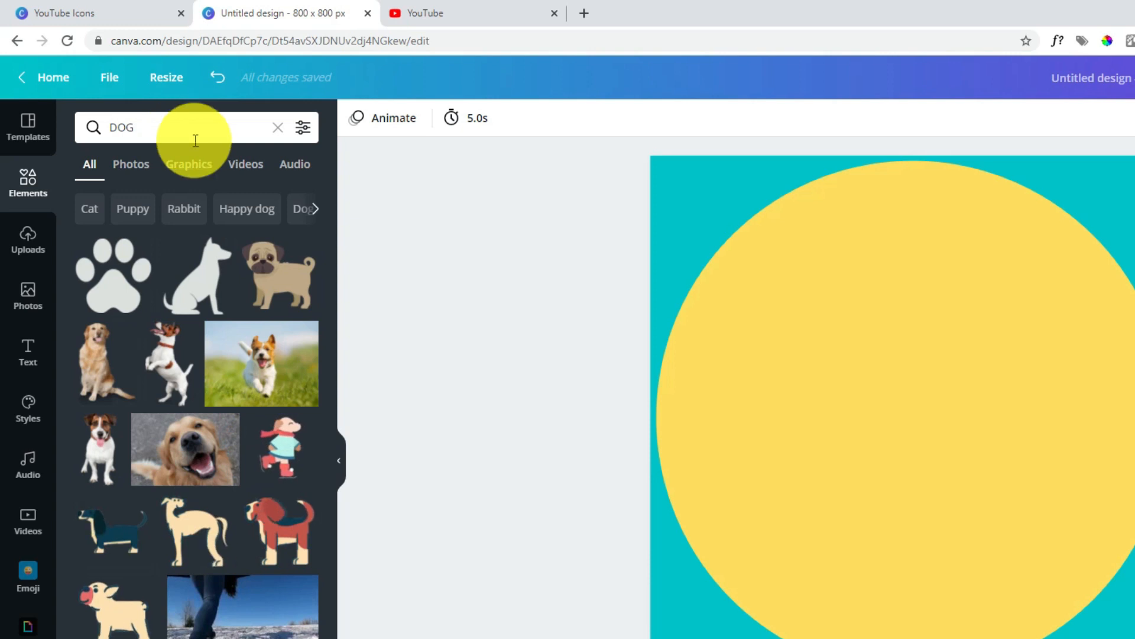
pyautogui.click(309, 132)
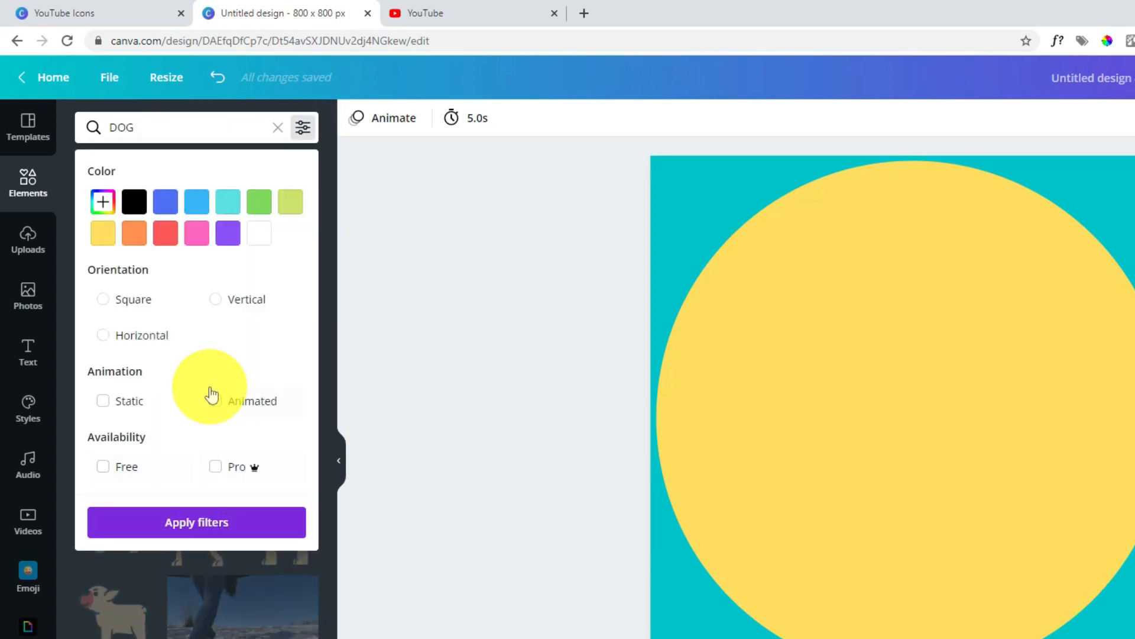
pyautogui.click(123, 402)
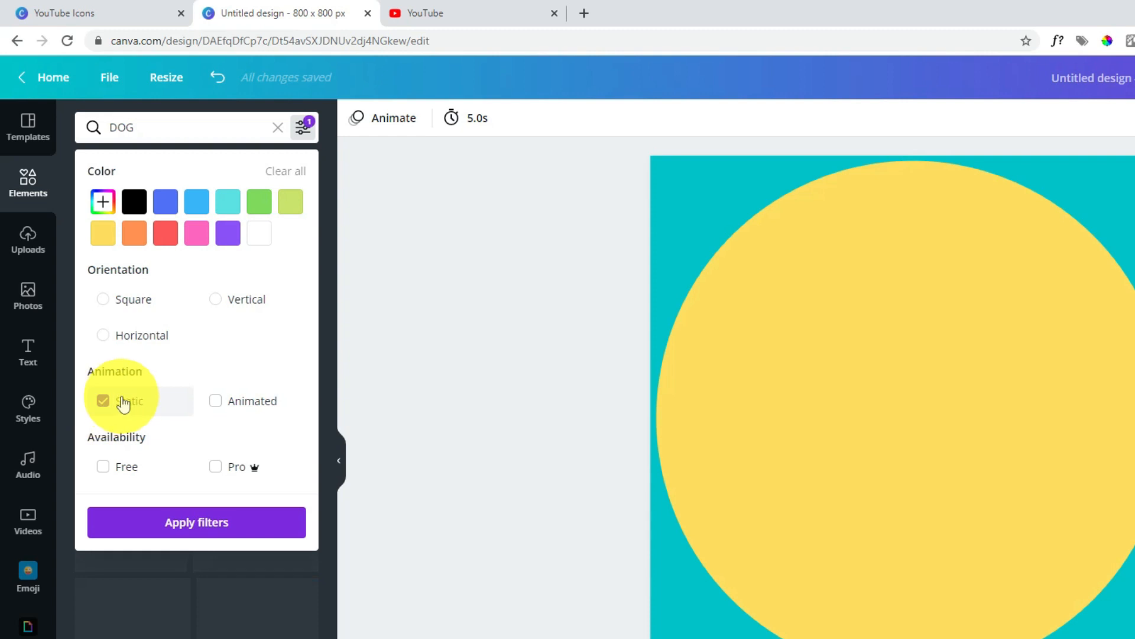
pyautogui.click(248, 531)
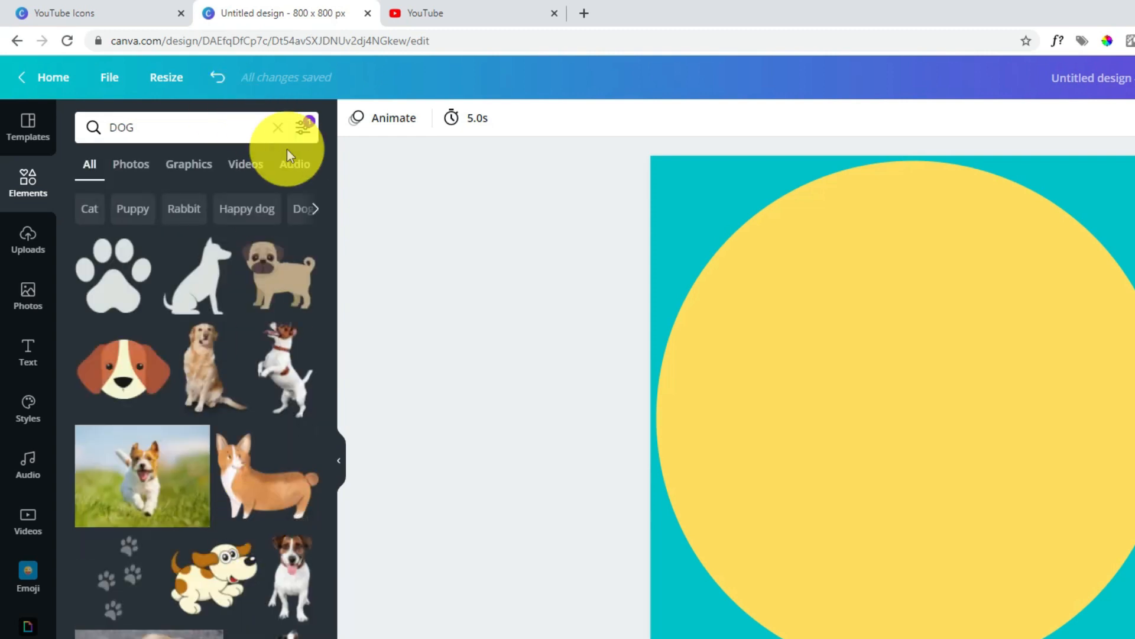
pyautogui.click(303, 127)
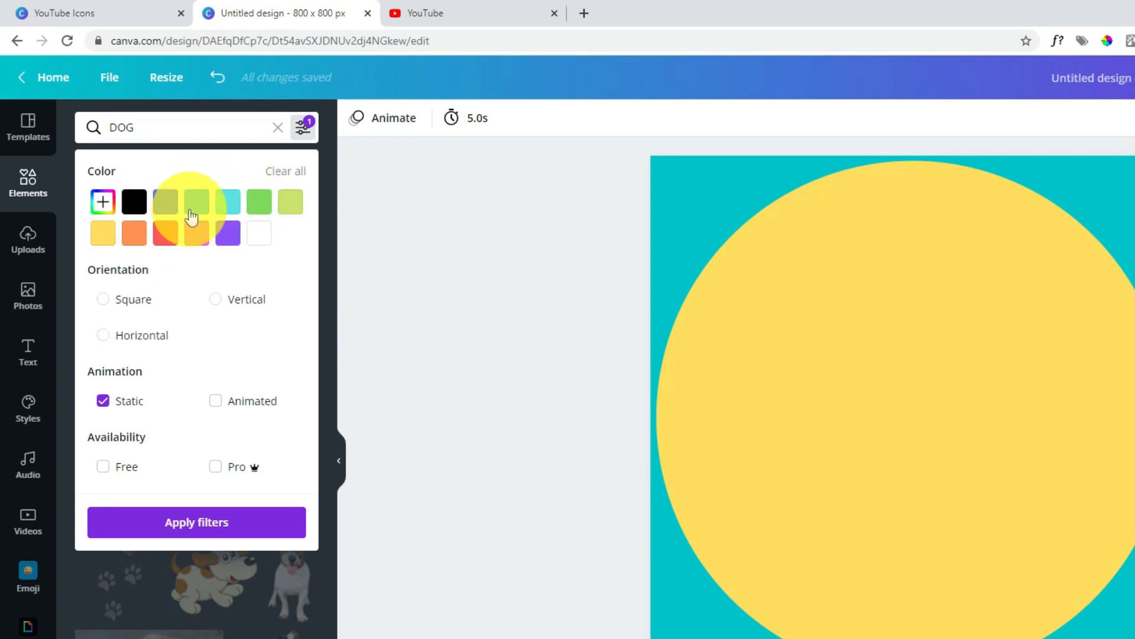
pyautogui.click(305, 135)
# - Add the black-and-white French bulldog face, enlarge it to fit inside the yellow circle, and centre it on the icon
pyautogui.scroll(-5, 195, 412)
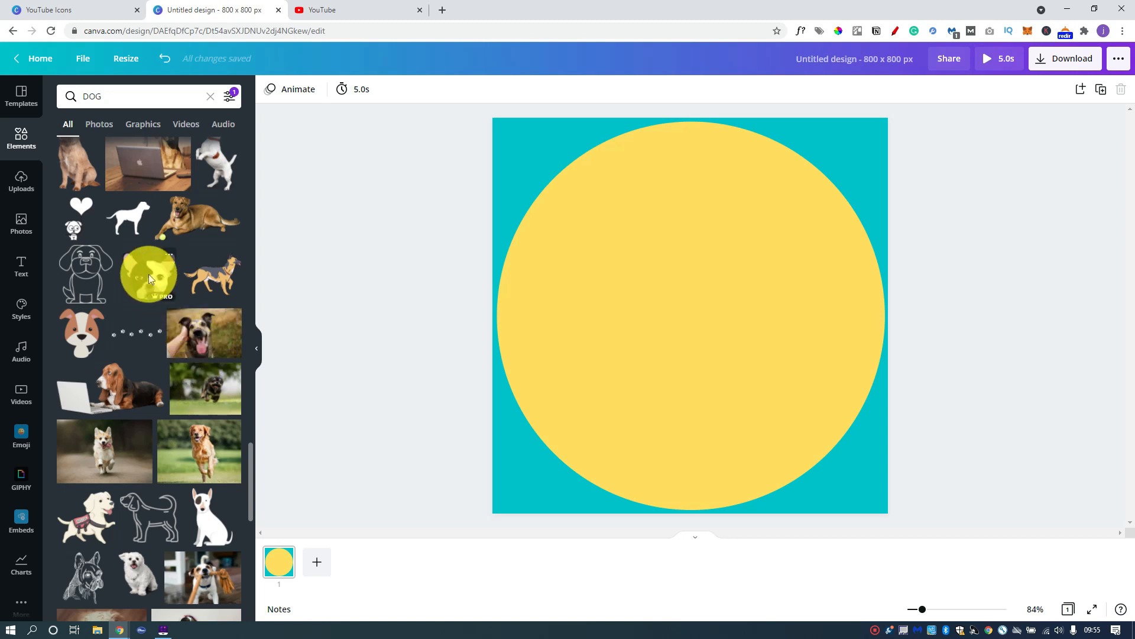
pyautogui.click(164, 272)
pyautogui.moveTo(769, 244); pyautogui.dragTo(939, 90)
pyautogui.moveTo(739, 259); pyautogui.dragTo(647, 342)
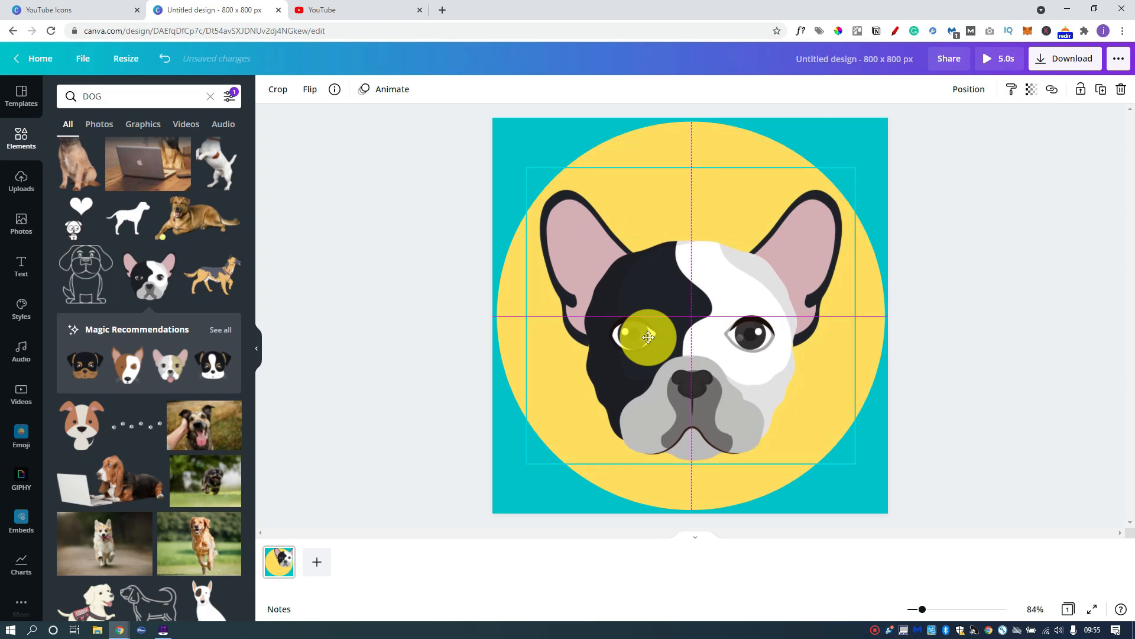
pyautogui.moveTo(648, 337); pyautogui.dragTo(648, 337)
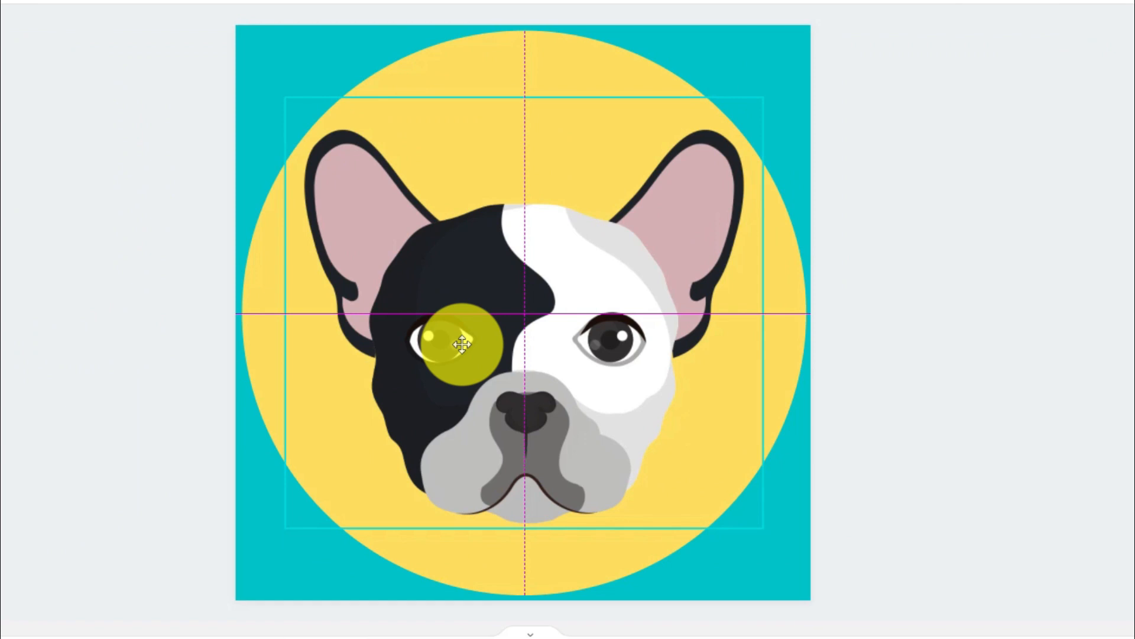
pyautogui.moveTo(463, 344); pyautogui.dragTo(453, 344)
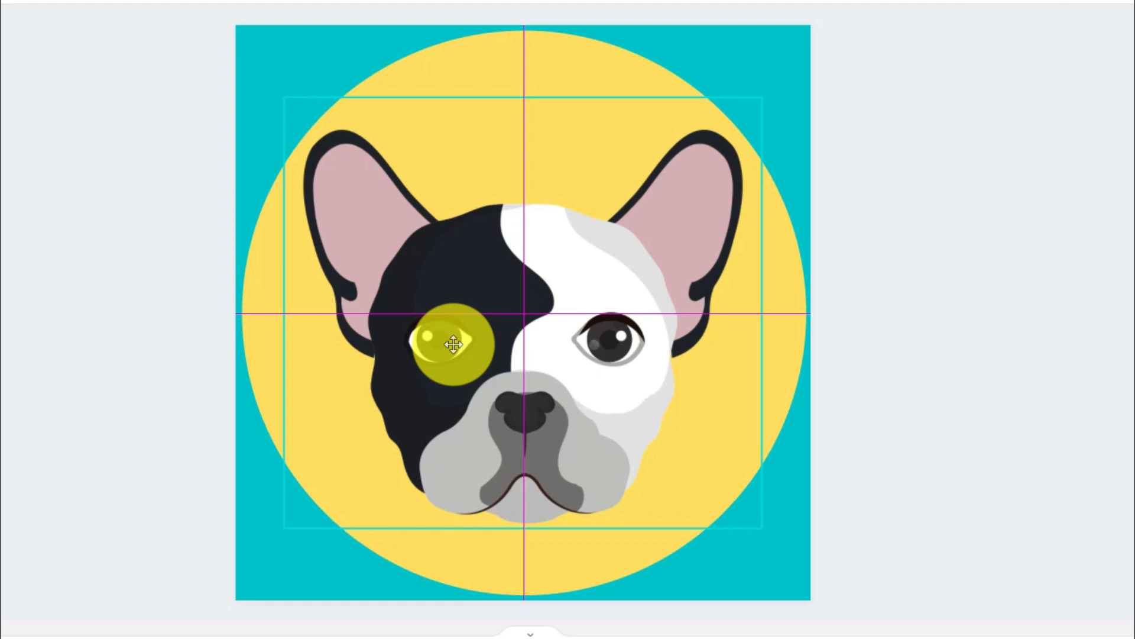
pyautogui.moveTo(453, 344); pyautogui.dragTo(453, 344)
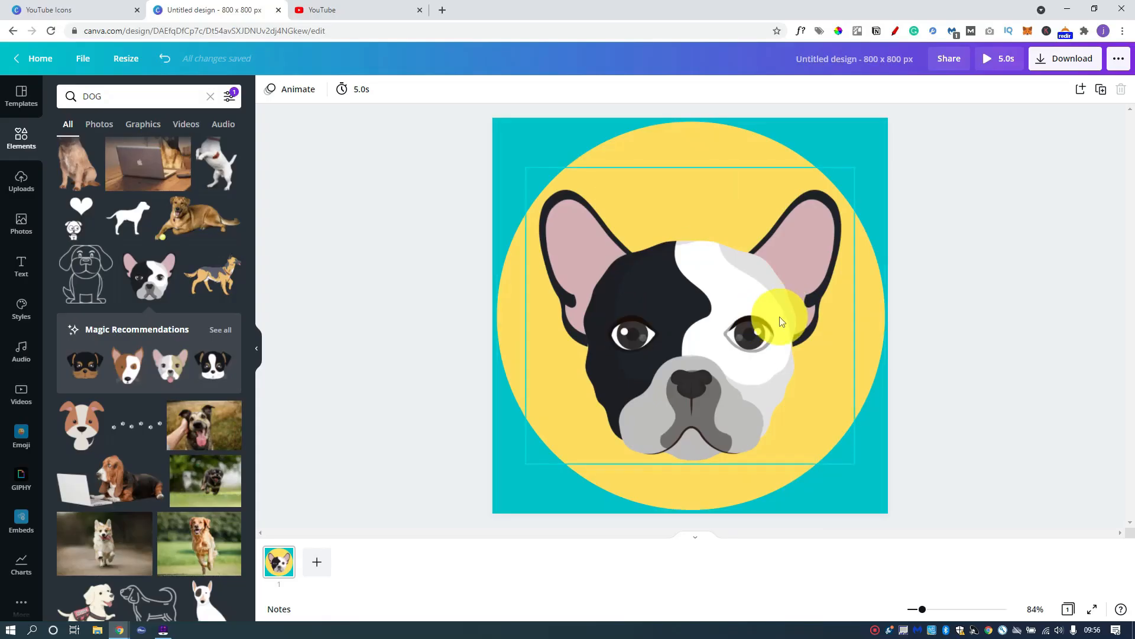
pyautogui.click(780, 321)
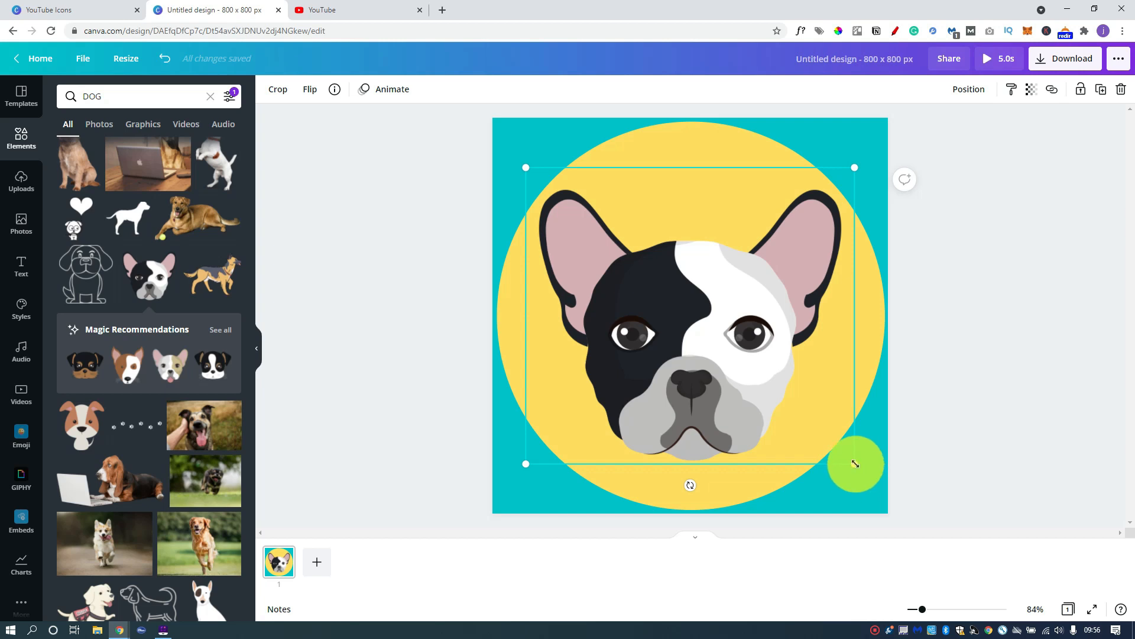
# - Examine how small the channel icons appear beside videos on the YouTube homepage, and return to the icon design
pyautogui.click(373, 11)
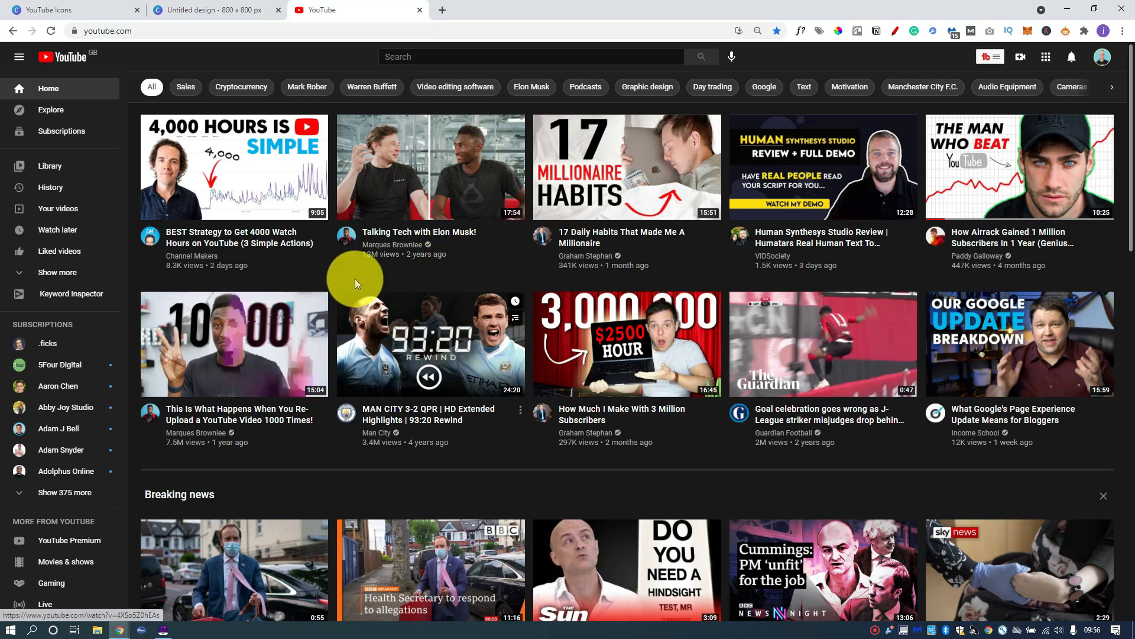
pyautogui.scroll(-6, 473, 266)
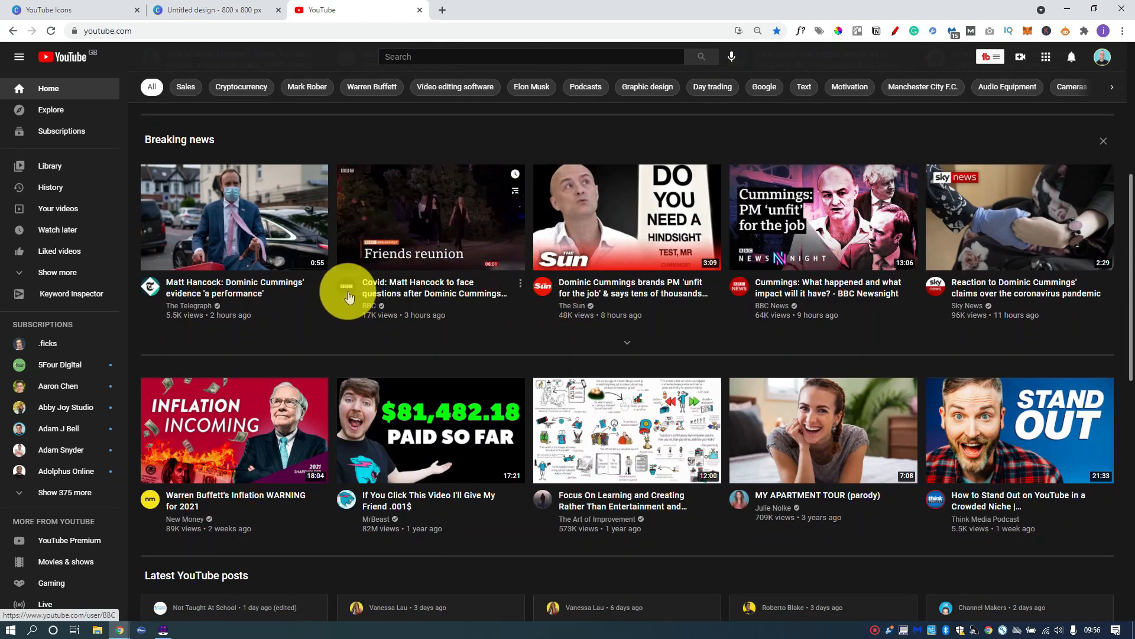
pyautogui.scroll(-1, 347, 297)
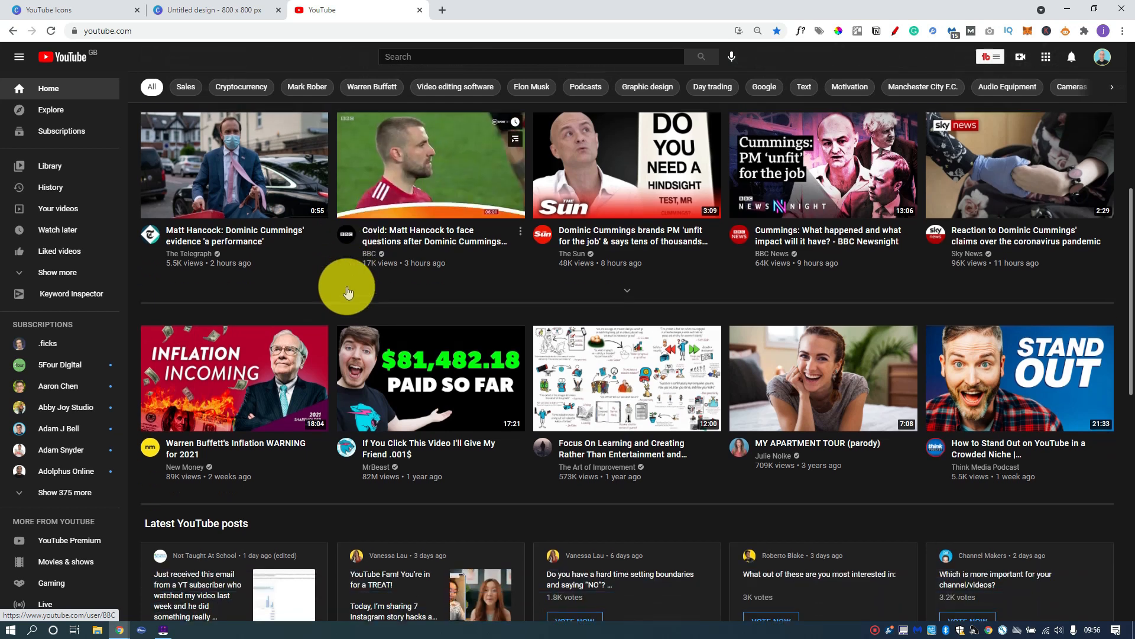
pyautogui.scroll(-1, 343, 251)
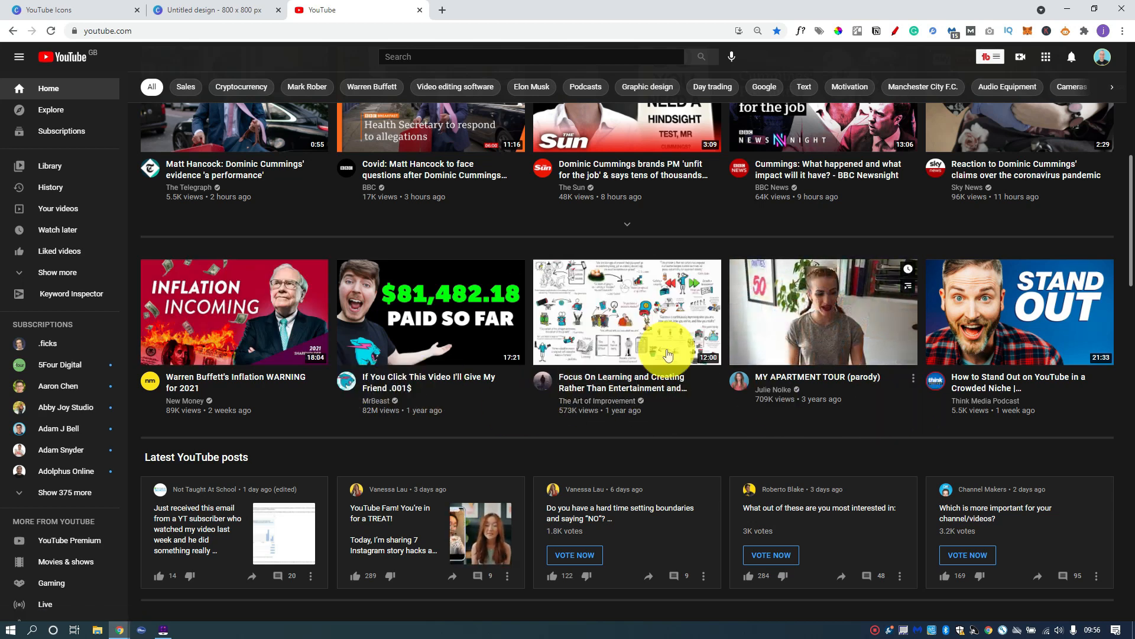
pyautogui.click(239, 6)
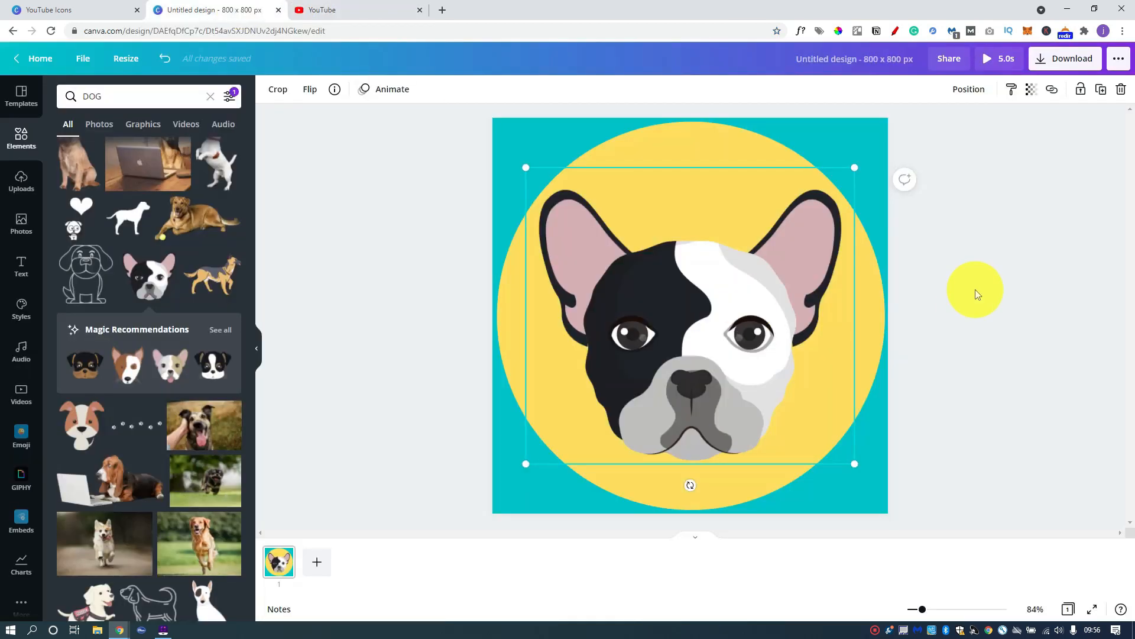
# - Download the finished dog icon as a PNG at 800 × 800 px
pyautogui.click(1004, 277)
pyautogui.click(1060, 59)
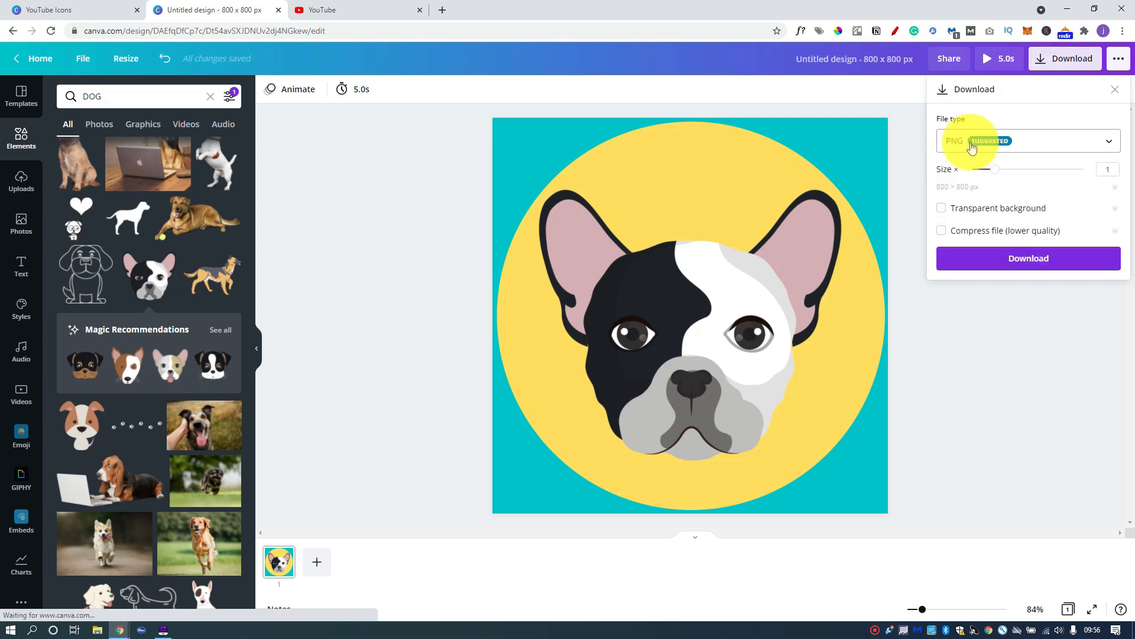
pyautogui.click(1046, 259)
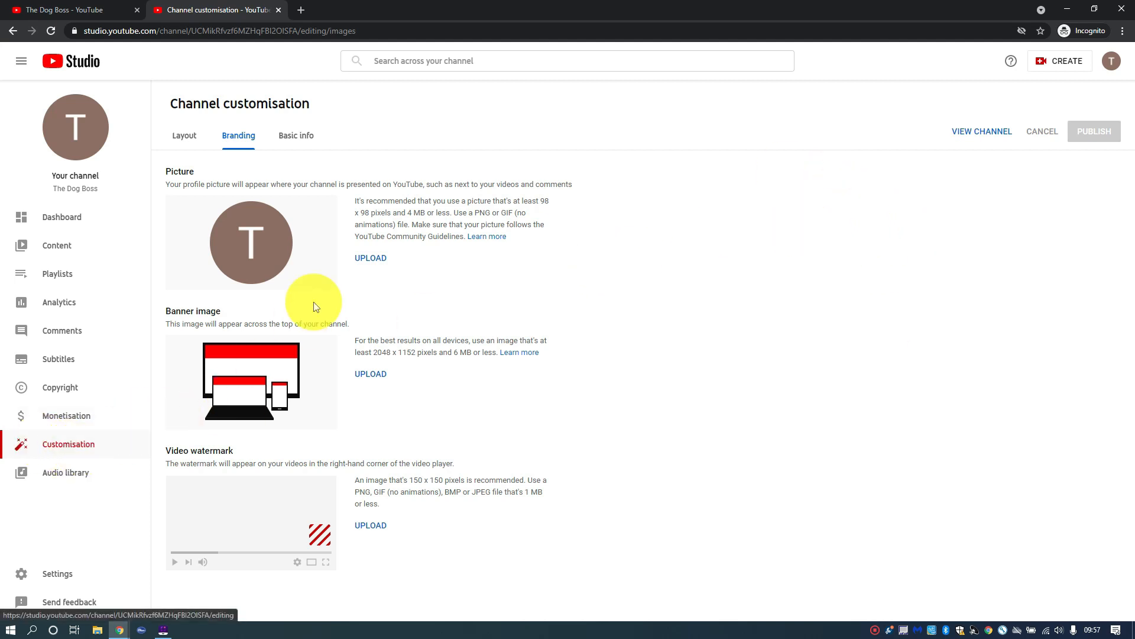
# - In YouTube Studio, upload "Untitled design (40).png" as the channel's profile picture with the crop covering the whole image
pyautogui.click(375, 258)
pyautogui.click(153, 125)
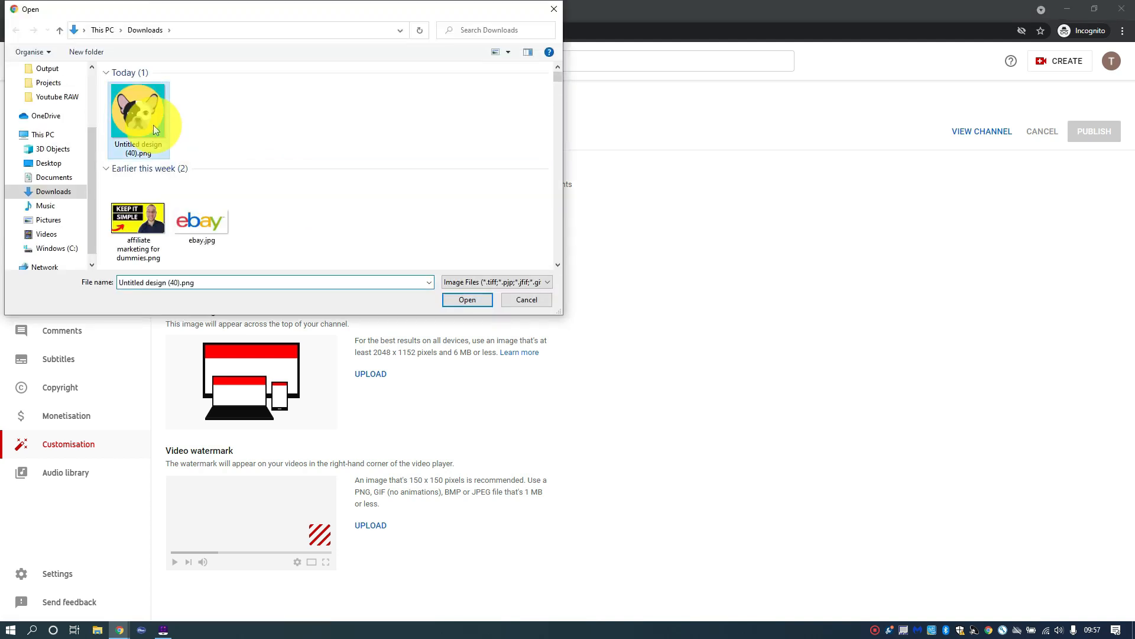
pyautogui.click(456, 303)
pyautogui.moveTo(404, 493); pyautogui.dragTo(328, 488)
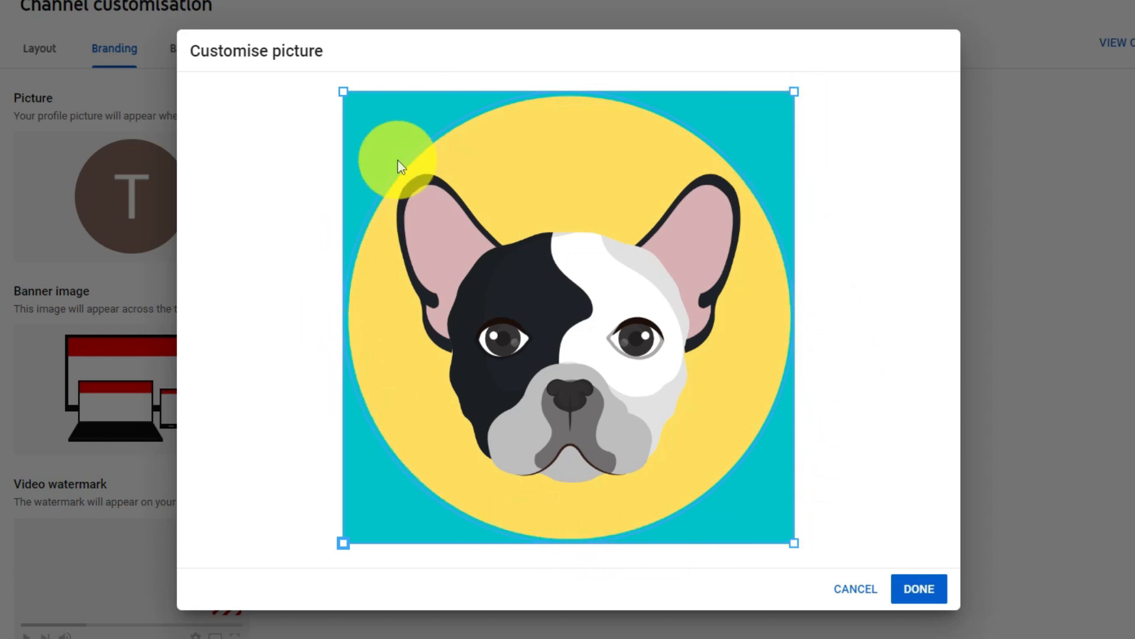
pyautogui.moveTo(342, 92); pyautogui.dragTo(309, 38)
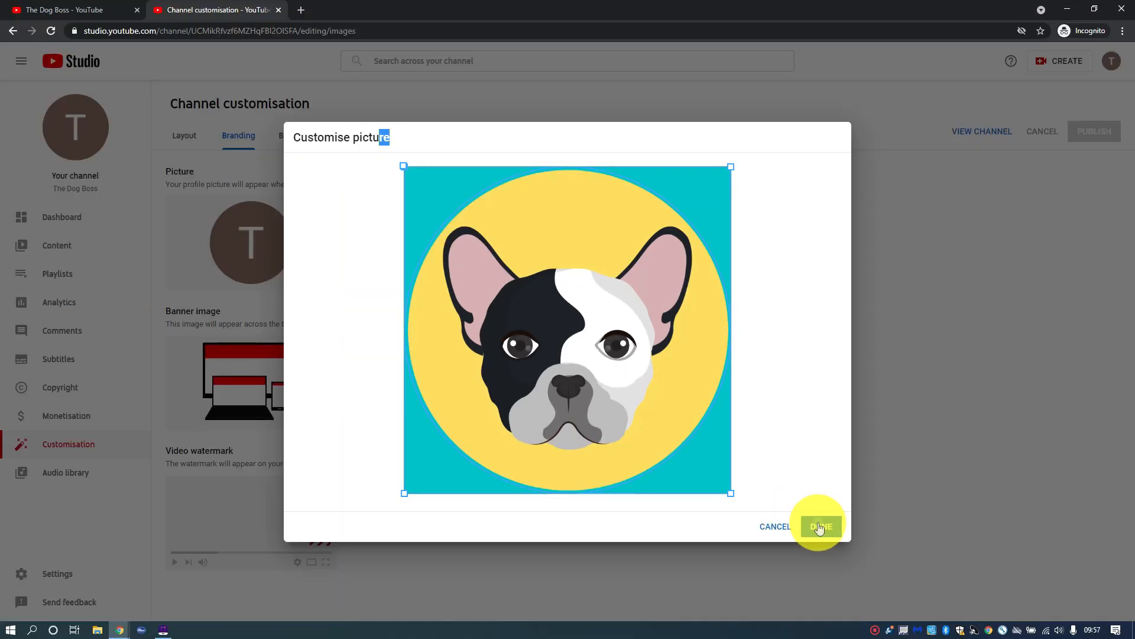
pyautogui.click(819, 526)
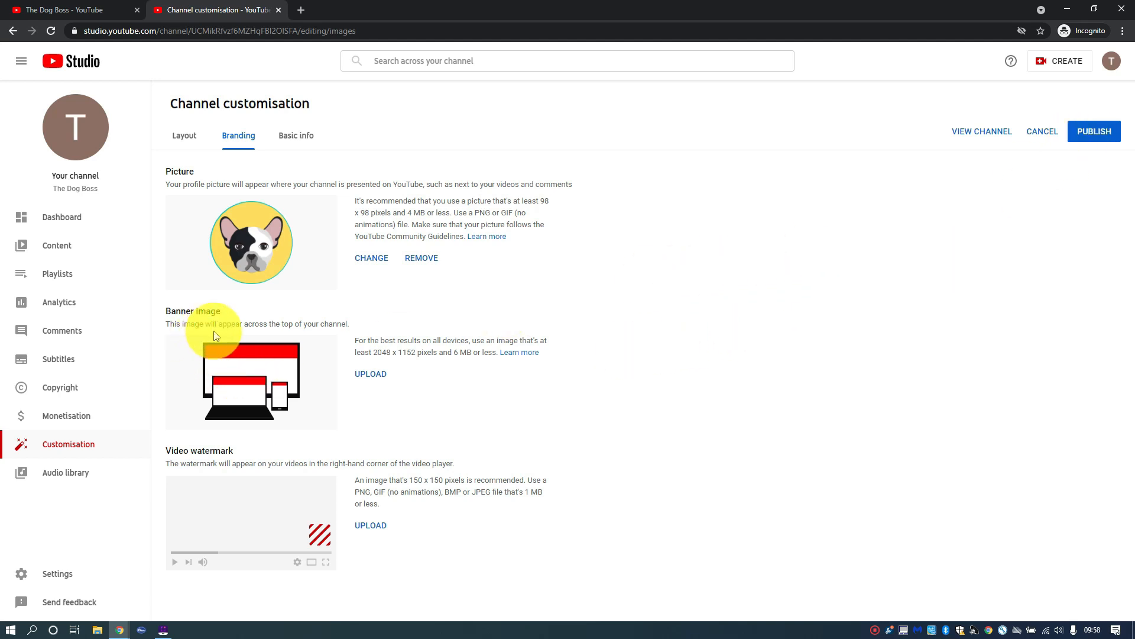
# - Publish the new profile picture and view the icon on The Dog Boss channel page
pyautogui.click(1095, 131)
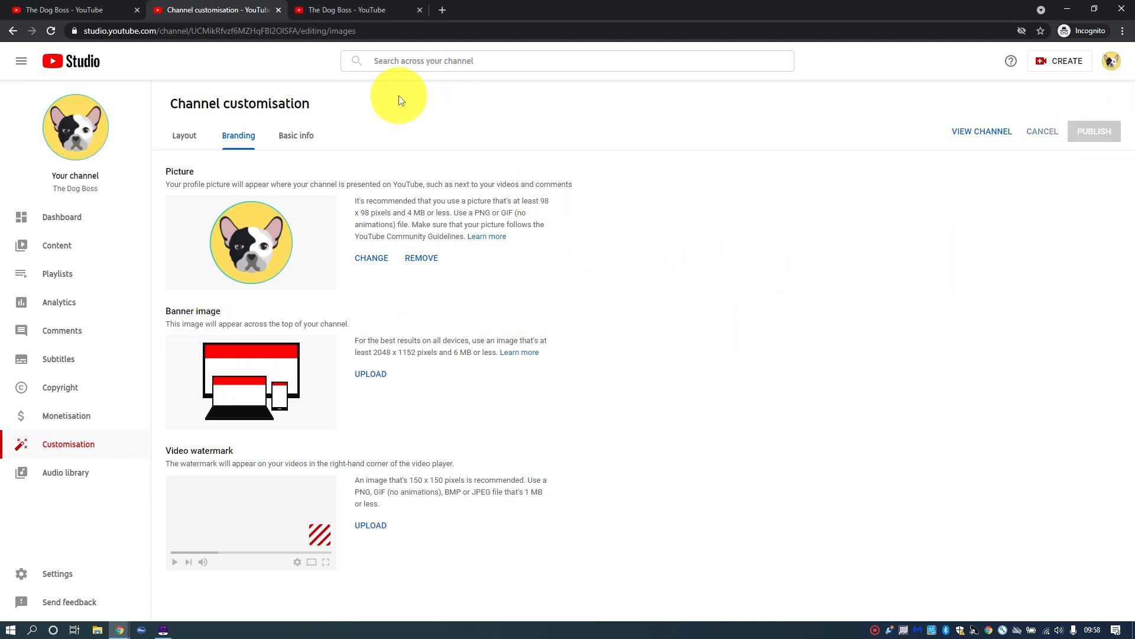
pyautogui.click(355, 8)
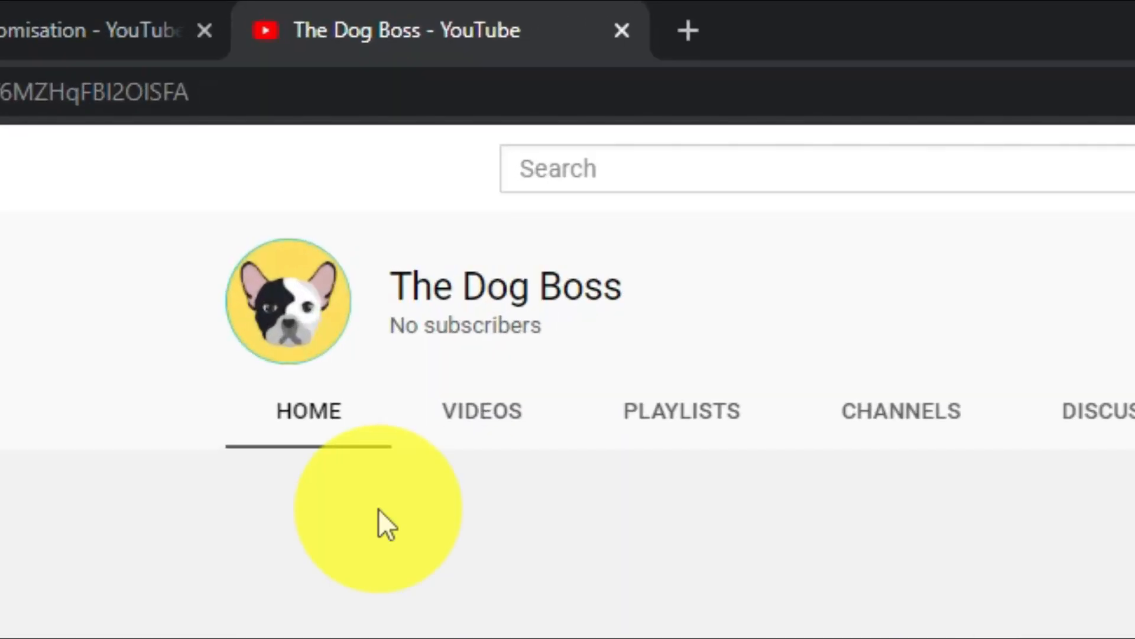
pyautogui.moveTo(301, 310)
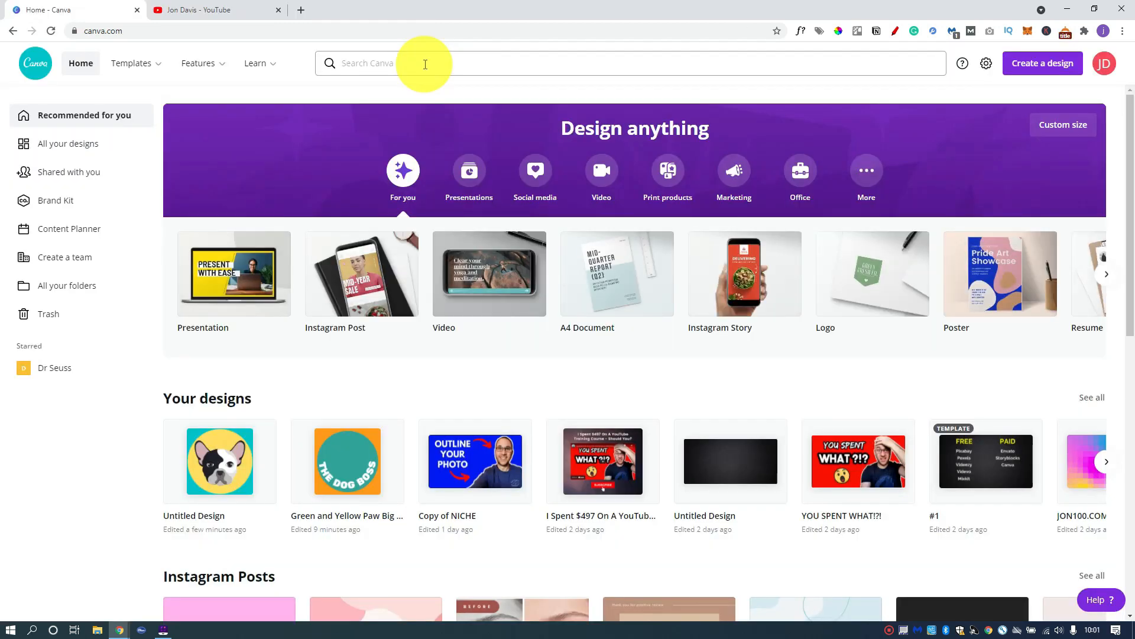
# - In Canva, search for "YOUTUBE" and create a blank YouTube Channel Art design at 2560 × 1440 px
pyautogui.click(421, 63)
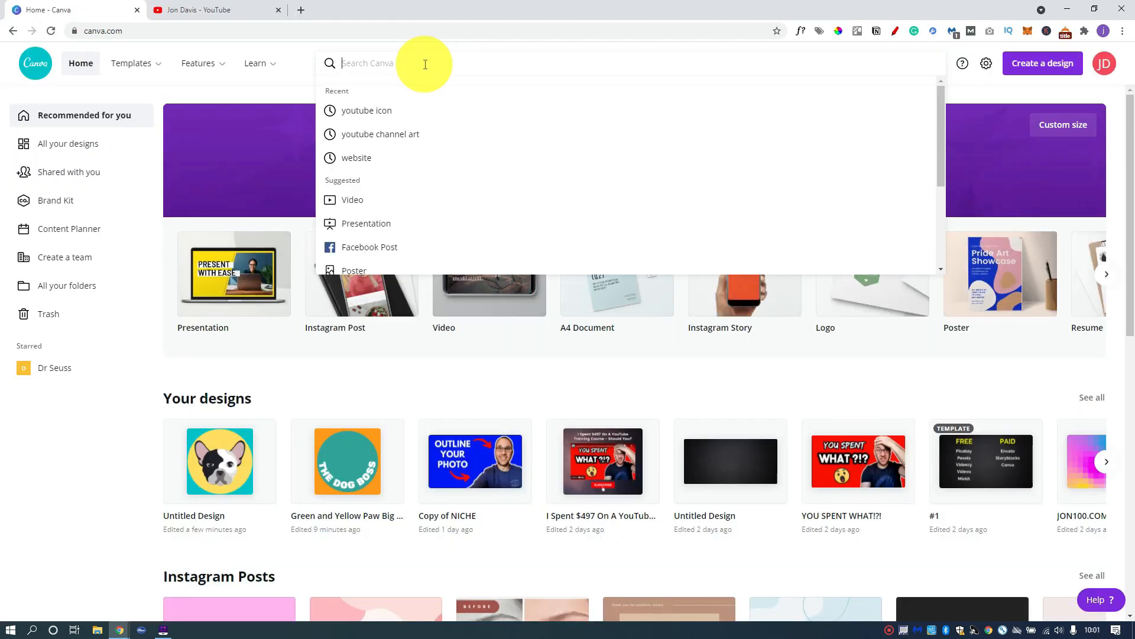
pyautogui.write('YOUTUBE')
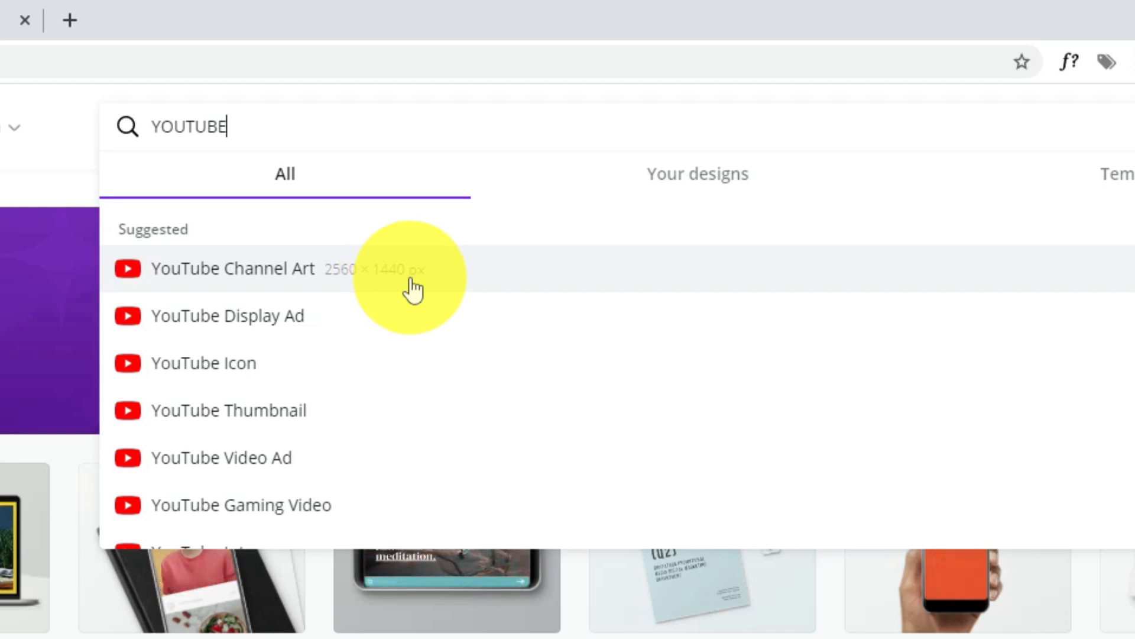
pyautogui.click(269, 277)
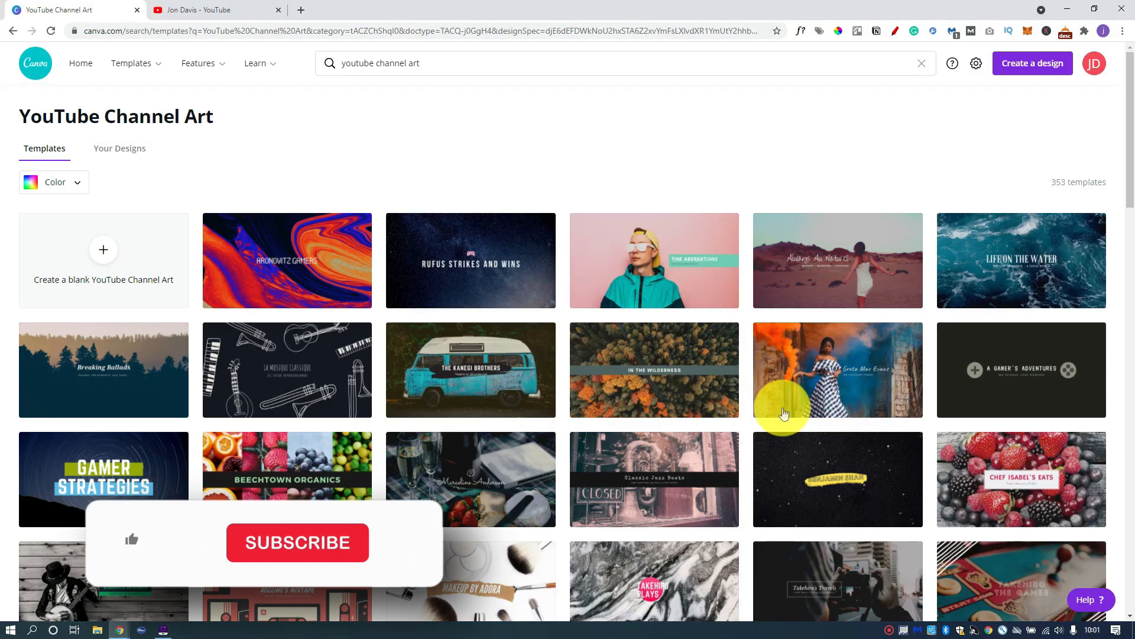
pyautogui.scroll(-3, 725, 370)
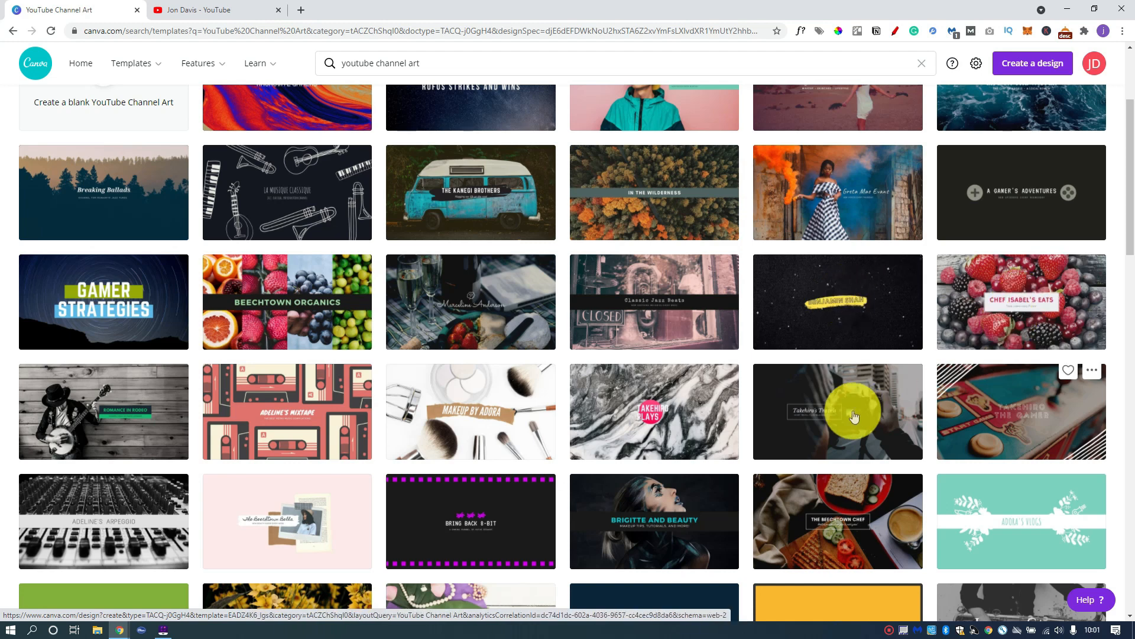
pyautogui.scroll(-2, 647, 520)
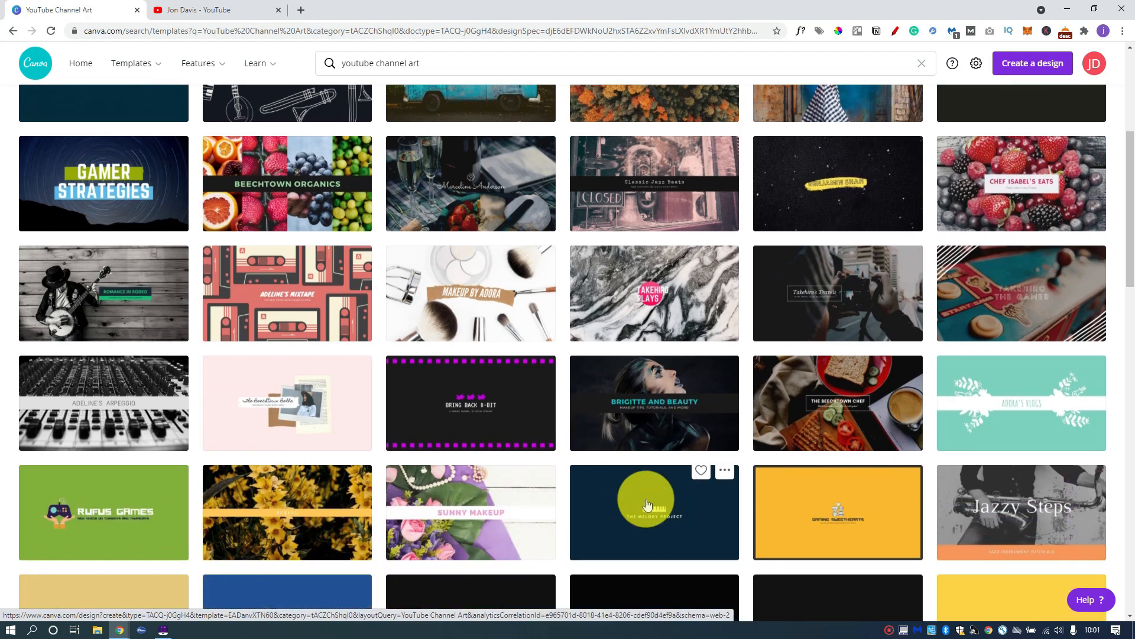
pyautogui.click(626, 422)
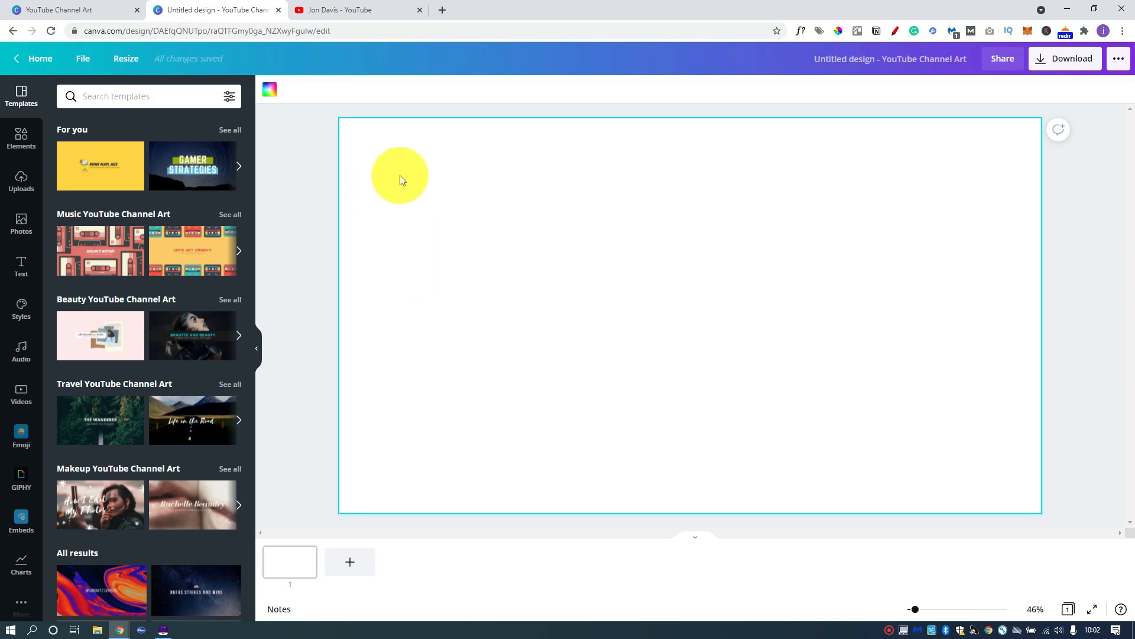
# - Go from the banner's background colour options to the Brand Kit, browse the suggested palettes and add a custom palette
pyautogui.click(275, 92)
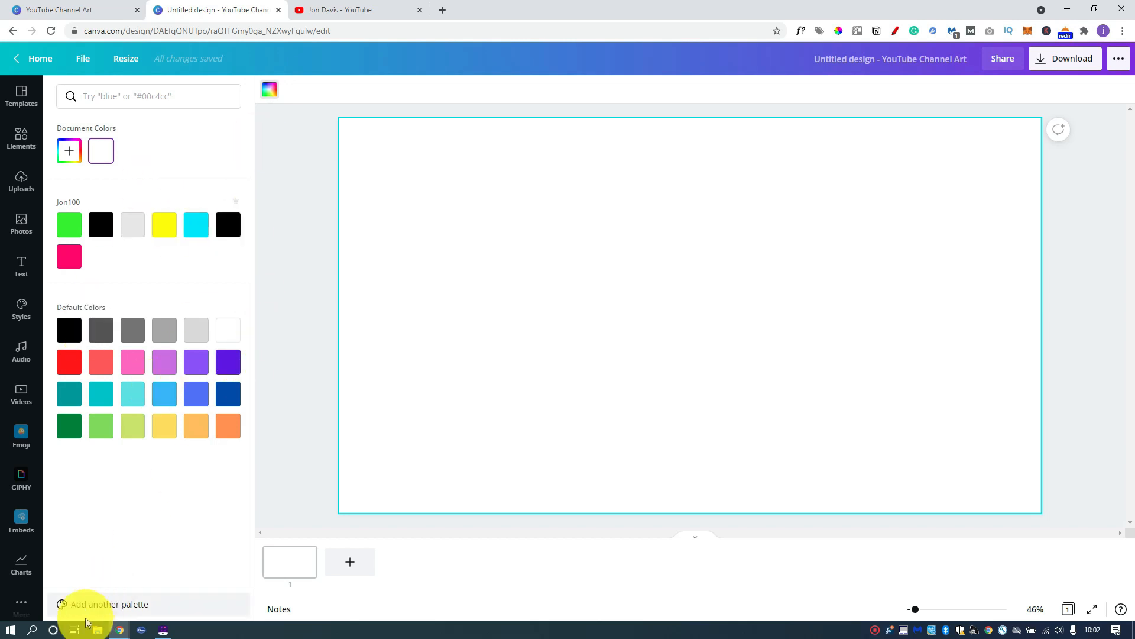
pyautogui.click(152, 606)
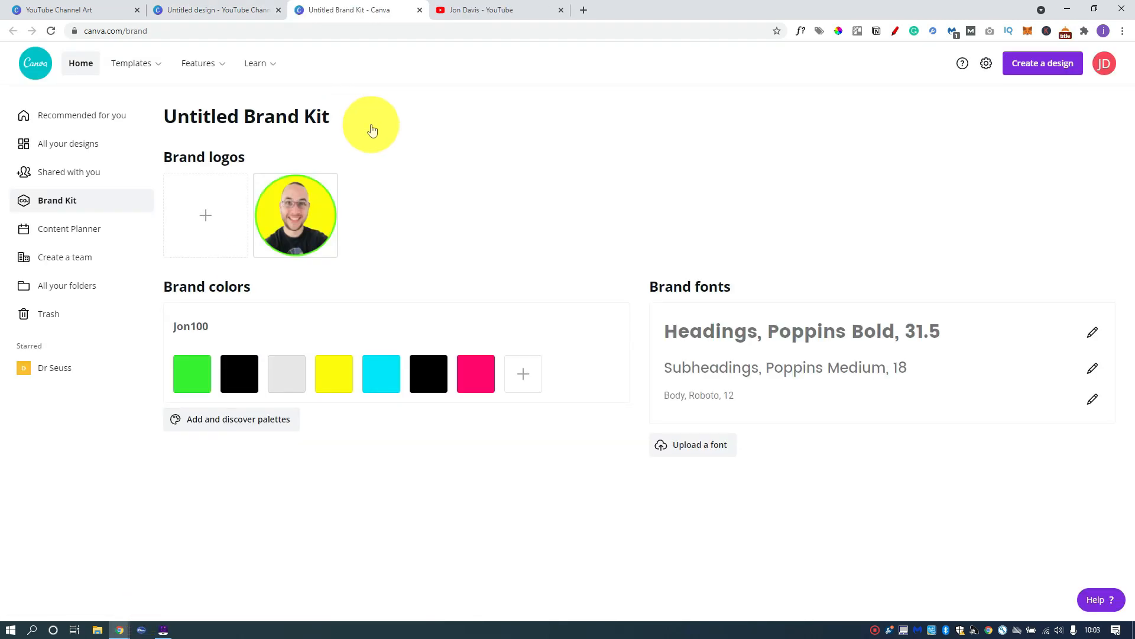
pyautogui.click(266, 424)
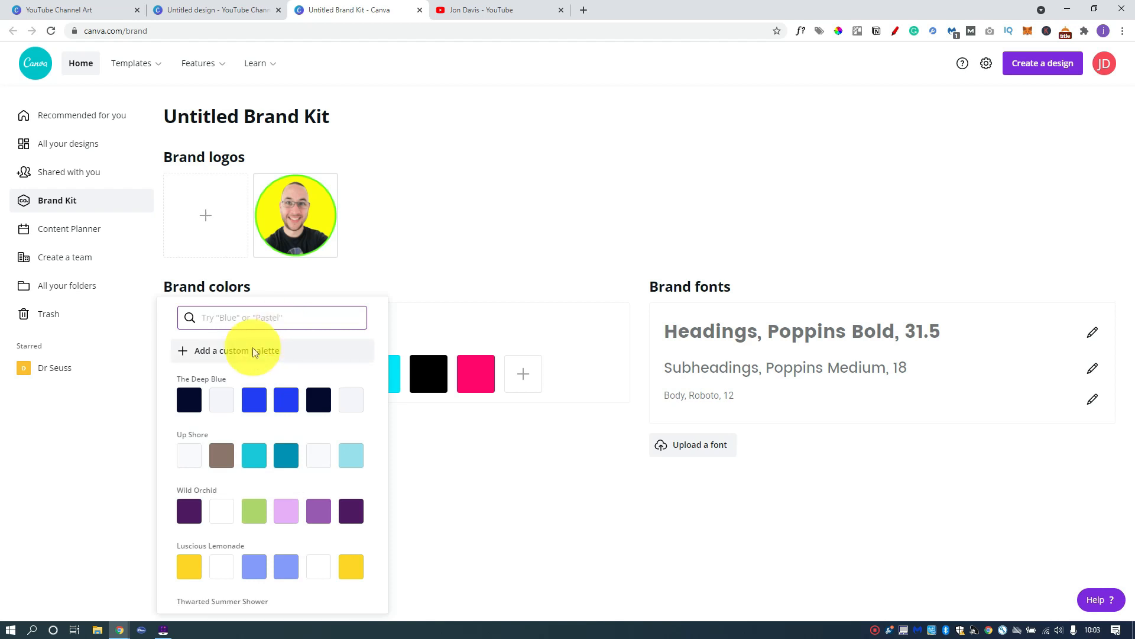
pyautogui.scroll(-3, 284, 413)
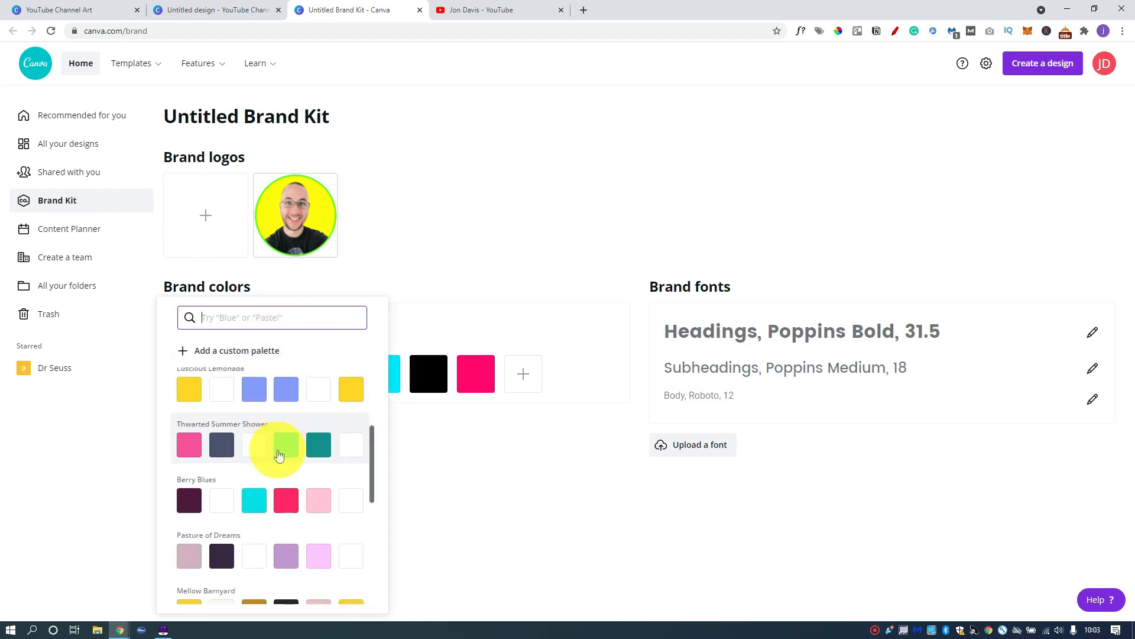
pyautogui.scroll(3, 279, 453)
pyautogui.scroll(-4, 308, 459)
pyautogui.scroll(3, 312, 471)
pyautogui.scroll(2, 284, 414)
pyautogui.click(261, 350)
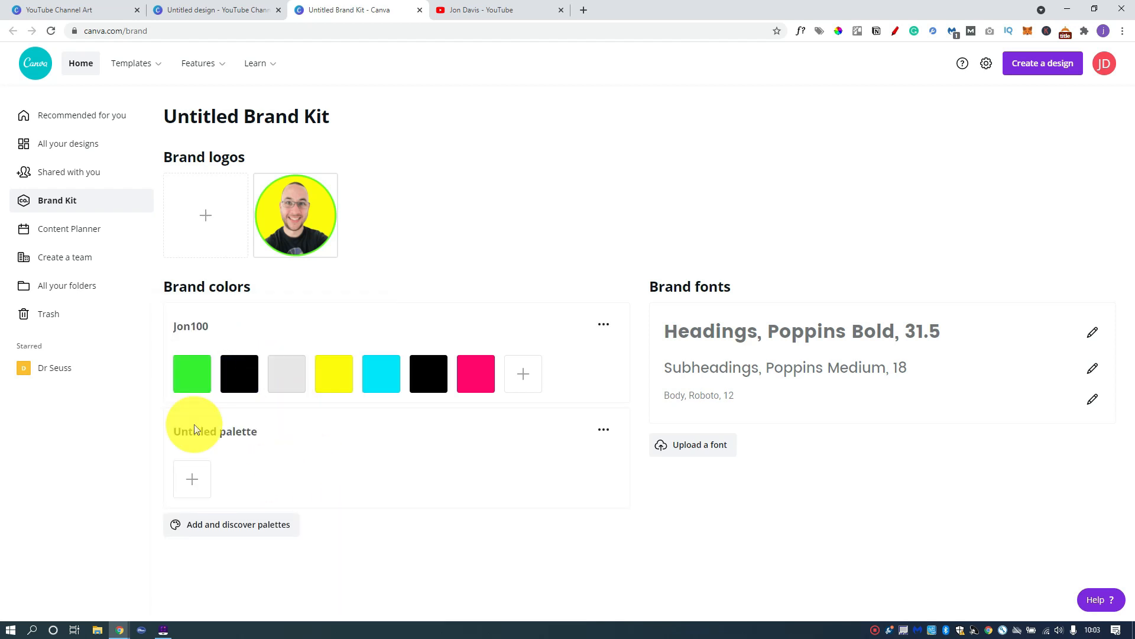
# - Rename the new brand colour palette "The Dog Boss"
pyautogui.click(235, 431)
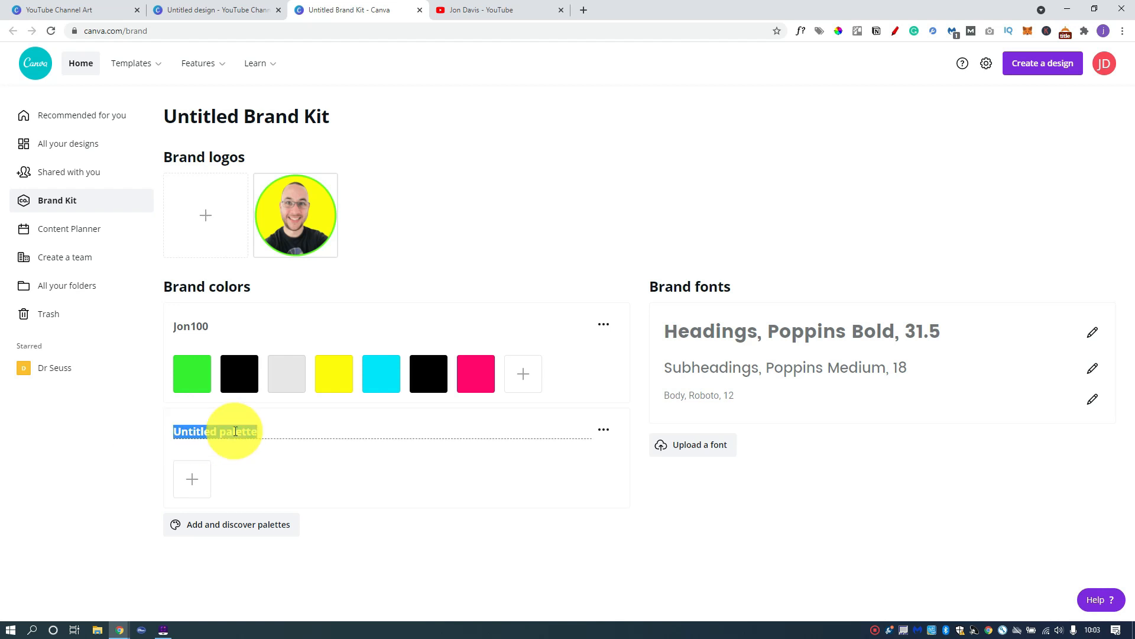
pyautogui.write('tHE dOG bOSS')
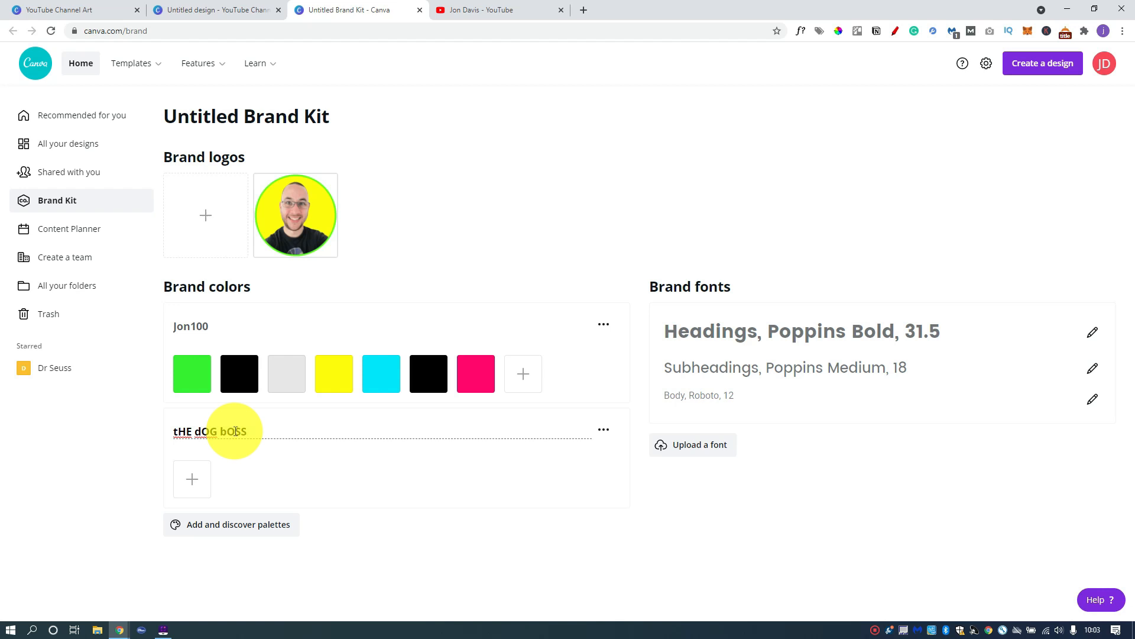
pyautogui.hotkey('ctrl', 'a')
pyautogui.write('T')
pyautogui.click(481, 467)
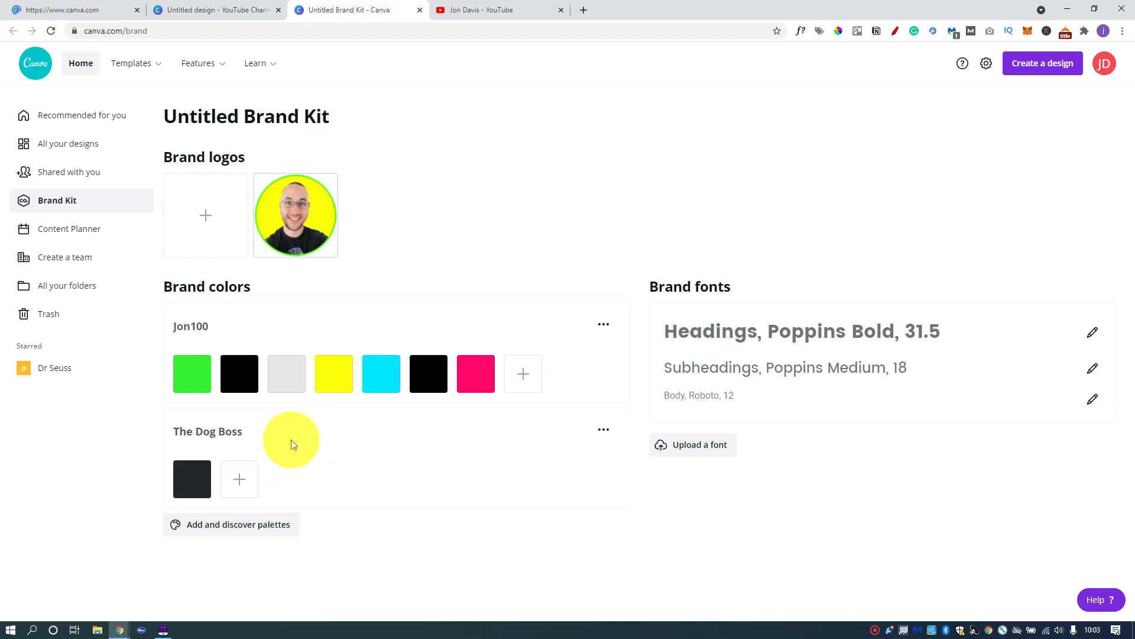
pyautogui.moveTo(186, 491)
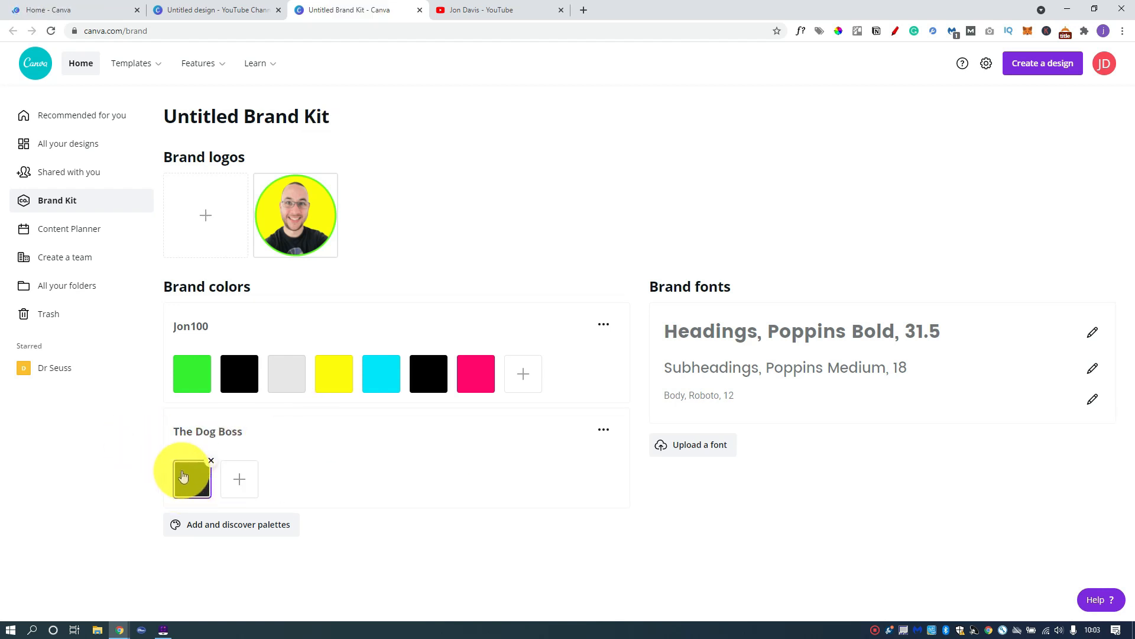
# - Open the 800 × 800 px dog icon design and look up the yellow circle's colour code
pyautogui.click(96, 6)
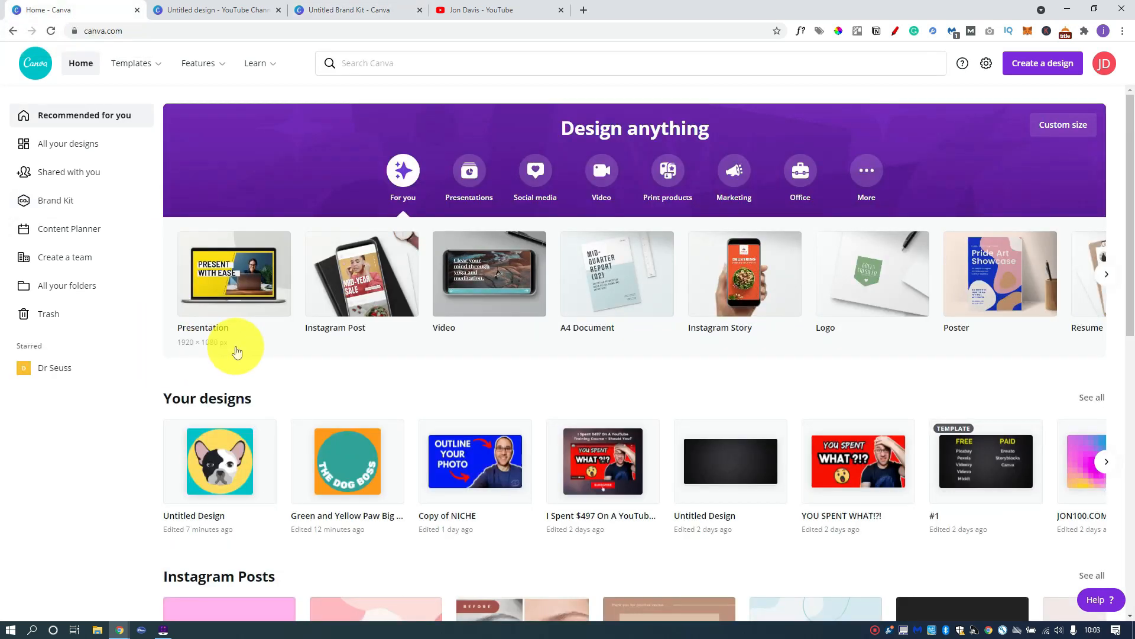
pyautogui.click(214, 465)
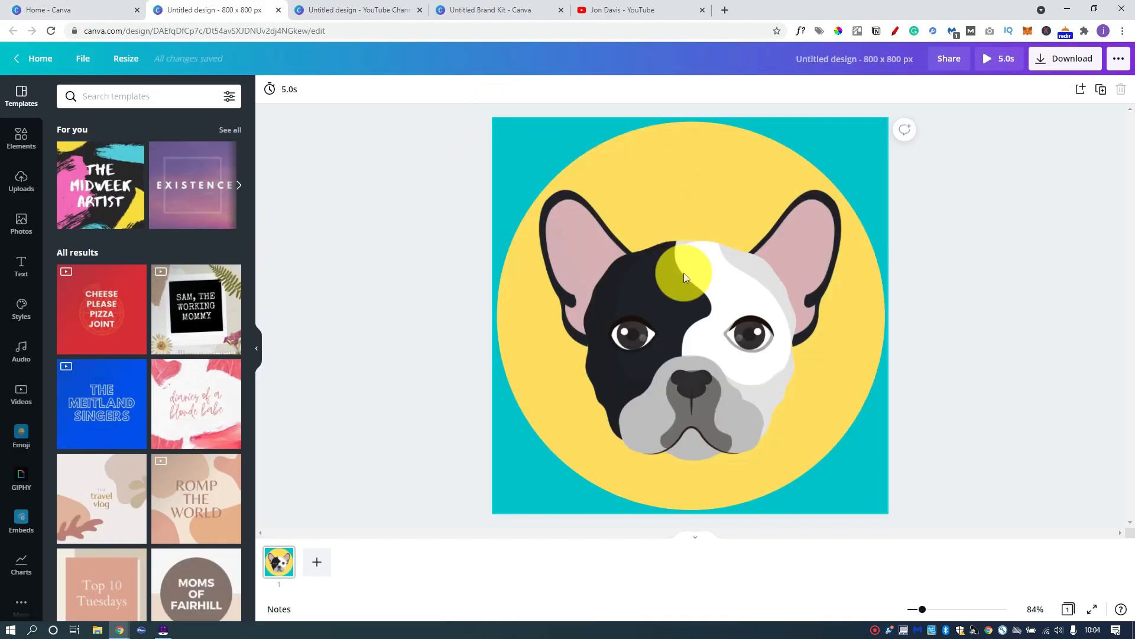
pyautogui.click(699, 162)
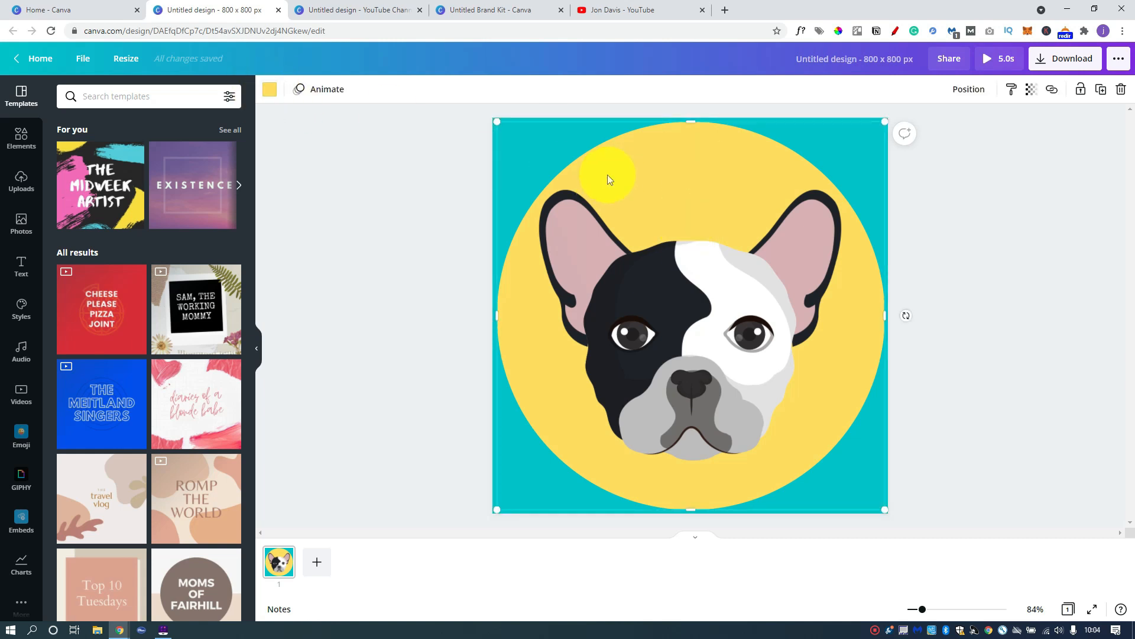
pyautogui.click(268, 90)
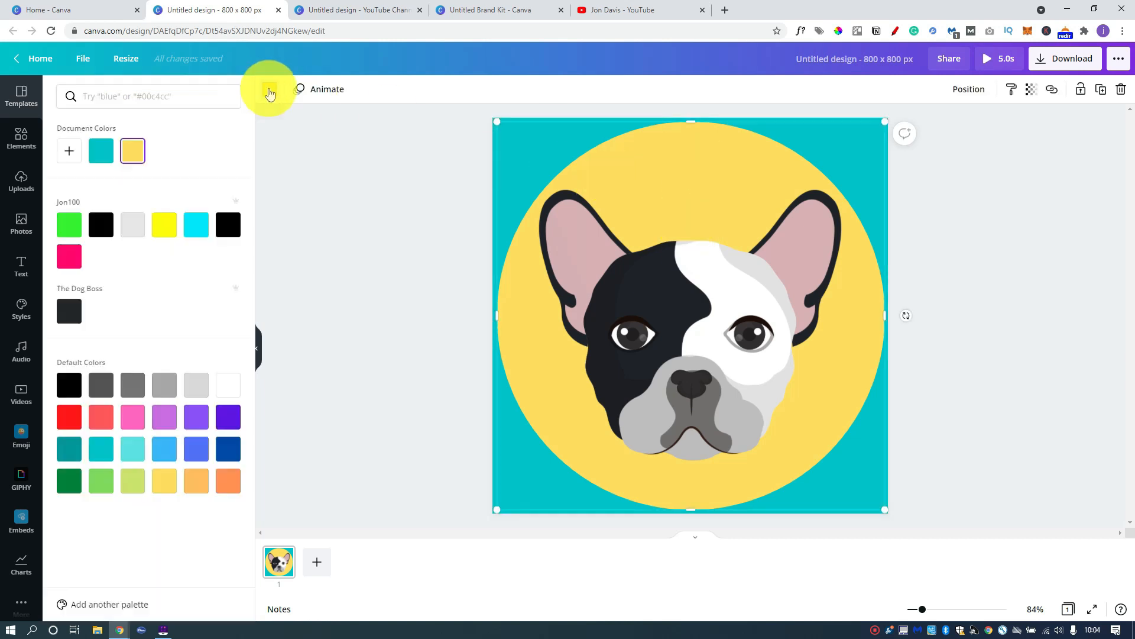
pyautogui.click(134, 157)
pyautogui.rightClick(135, 157)
pyautogui.click(160, 137)
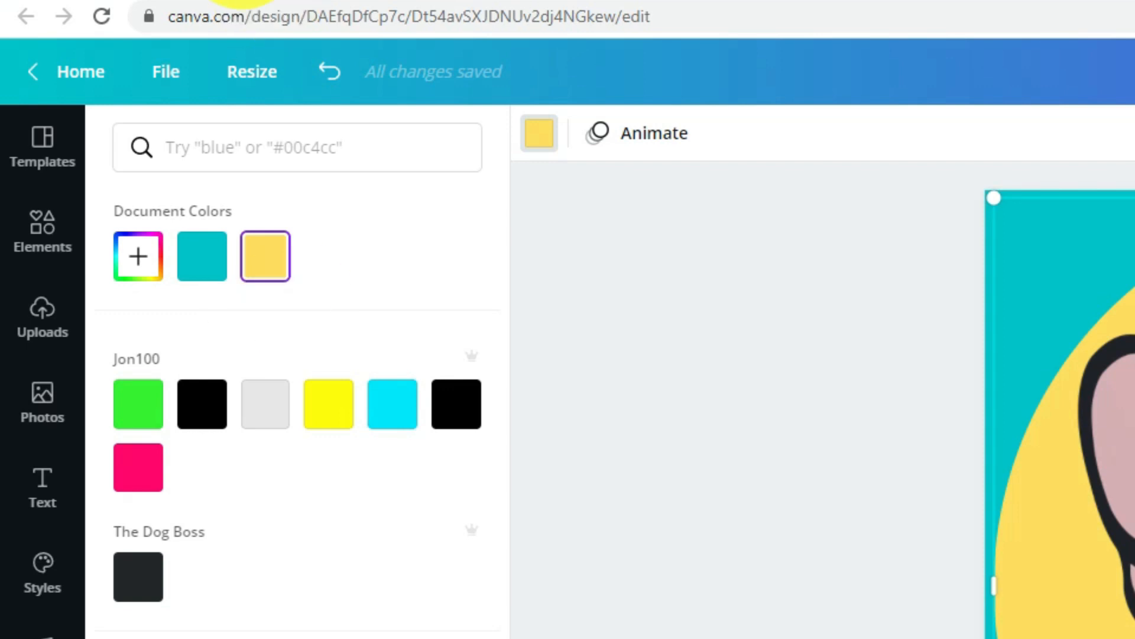
# - In the Brand Kit, replace the dark swatch of The Dog Boss palette with the icon's yellow, #FFDE59
pyautogui.click(927, 0)
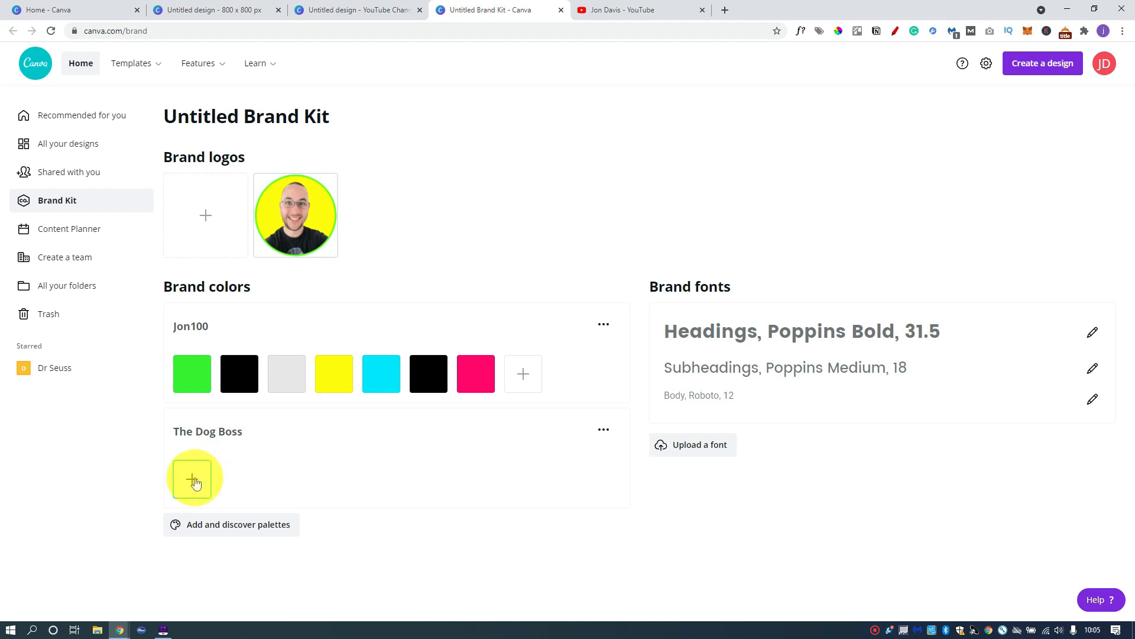
pyautogui.click(193, 480)
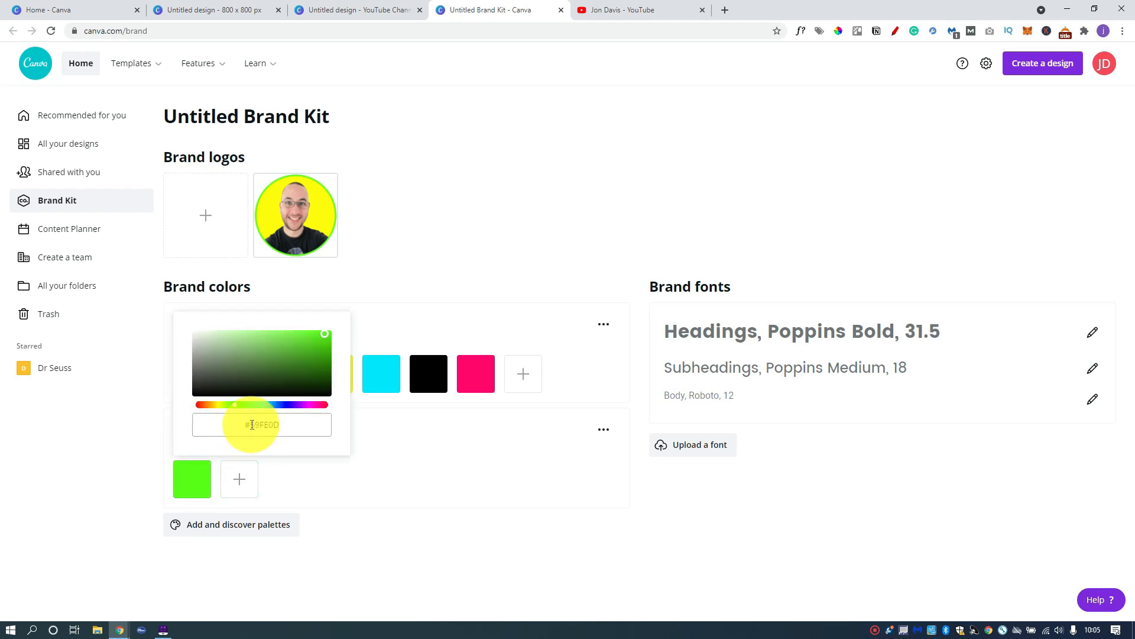
pyautogui.moveTo(245, 425); pyautogui.dragTo(342, 427)
pyautogui.write('#')
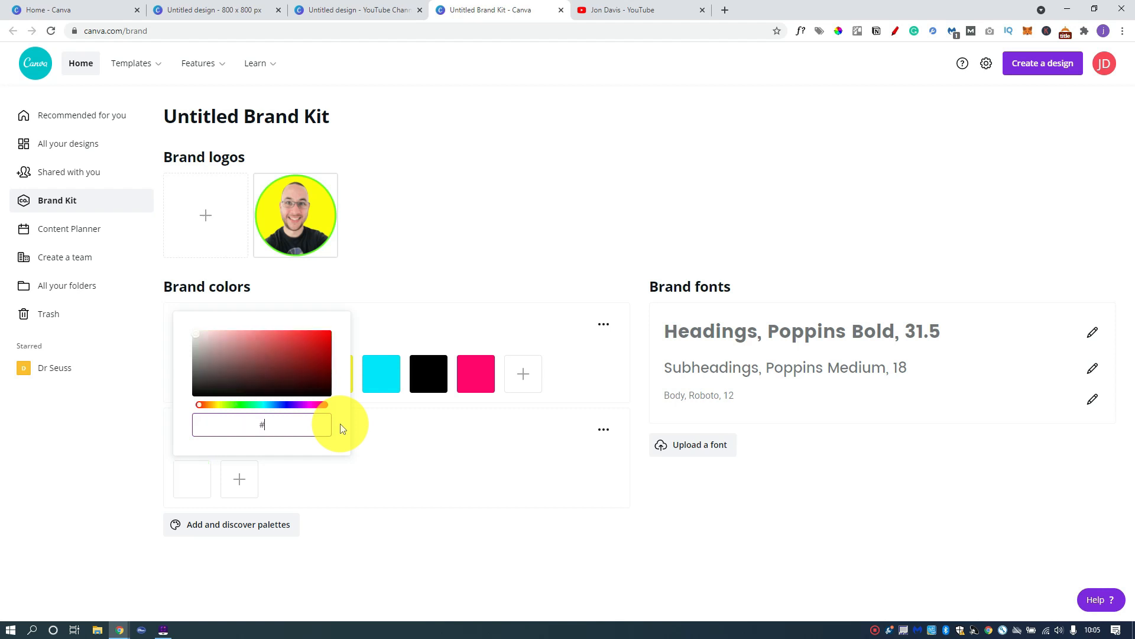
pyautogui.write('FFDE59')
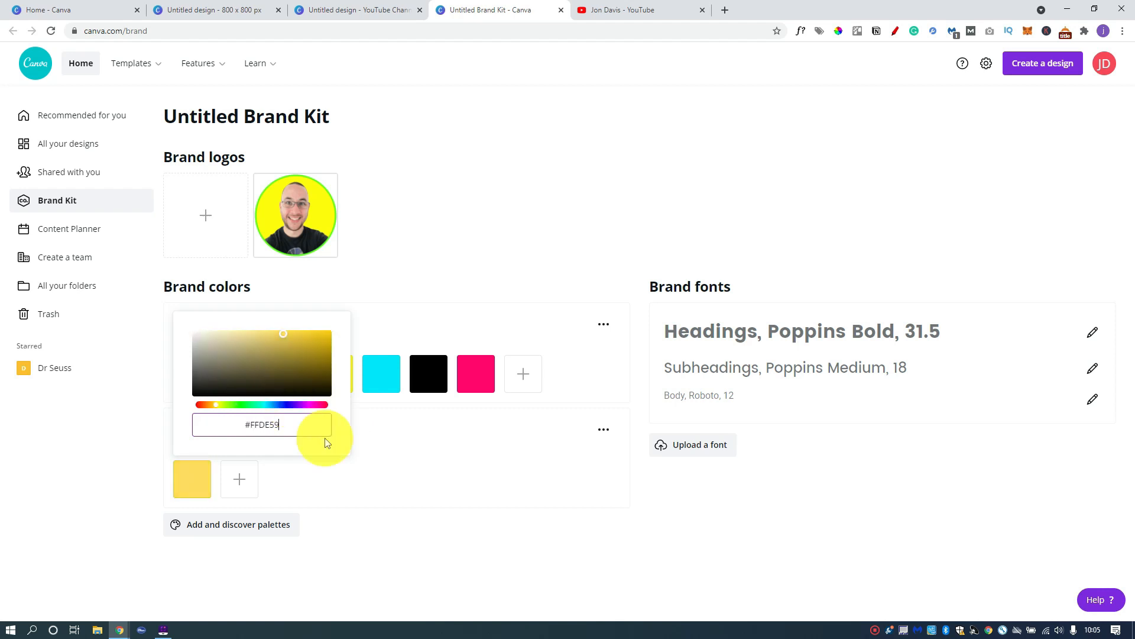
pyautogui.click(370, 453)
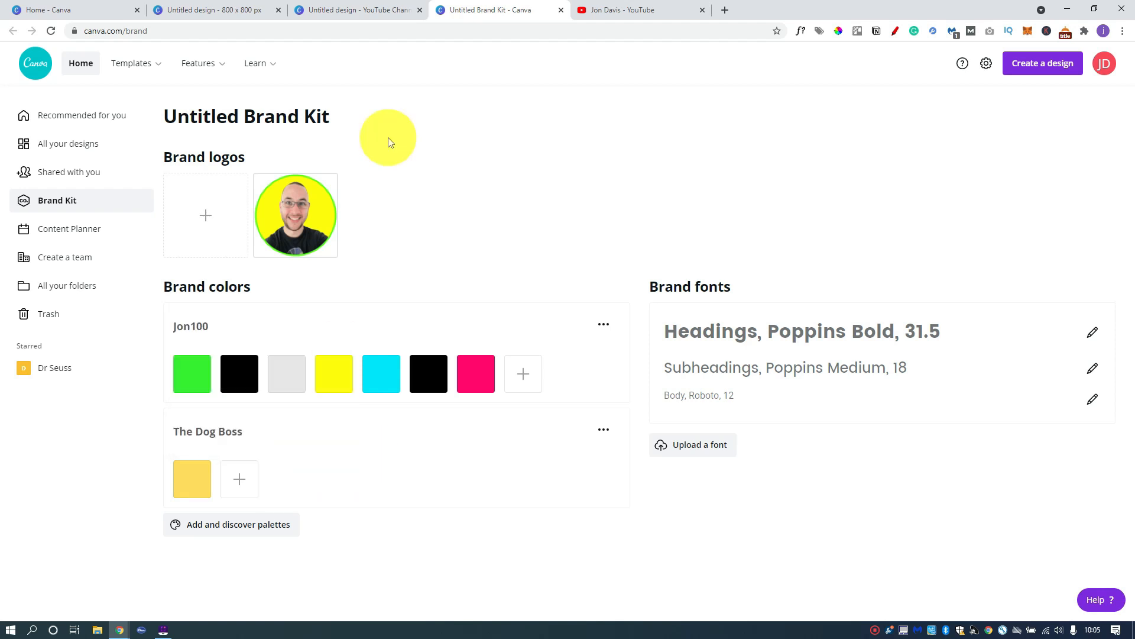
# - Return to the dog icon design, select the aqua background behind the circle and look up its colour code
pyautogui.click(208, 7)
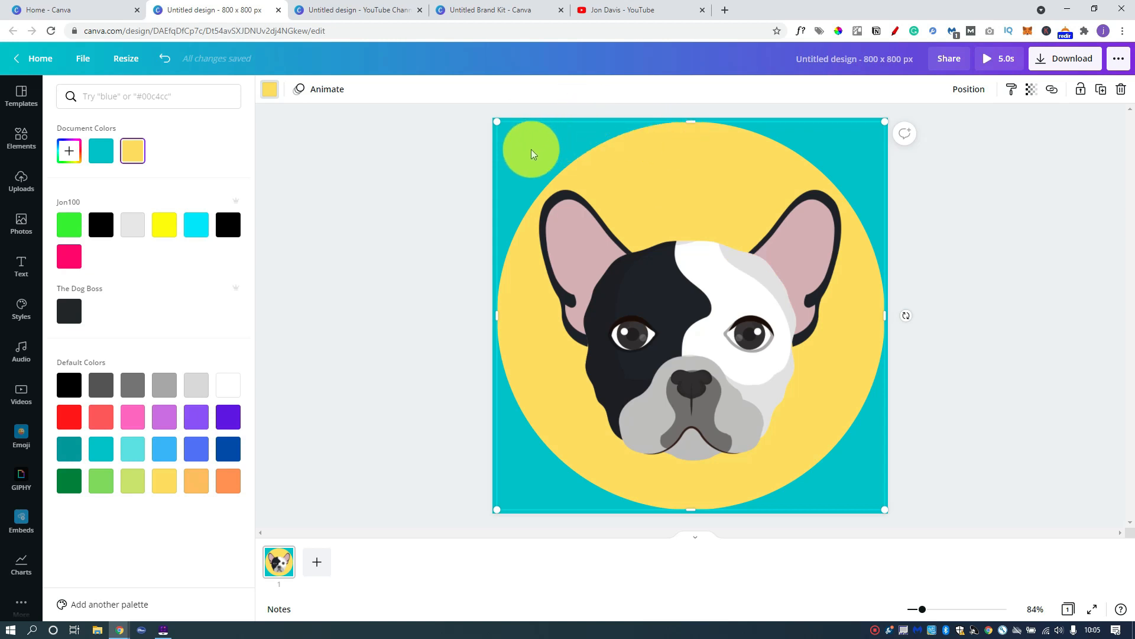
pyautogui.keyDown('ctrl'); pyautogui.click(529, 148); pyautogui.keyUp('ctrl')
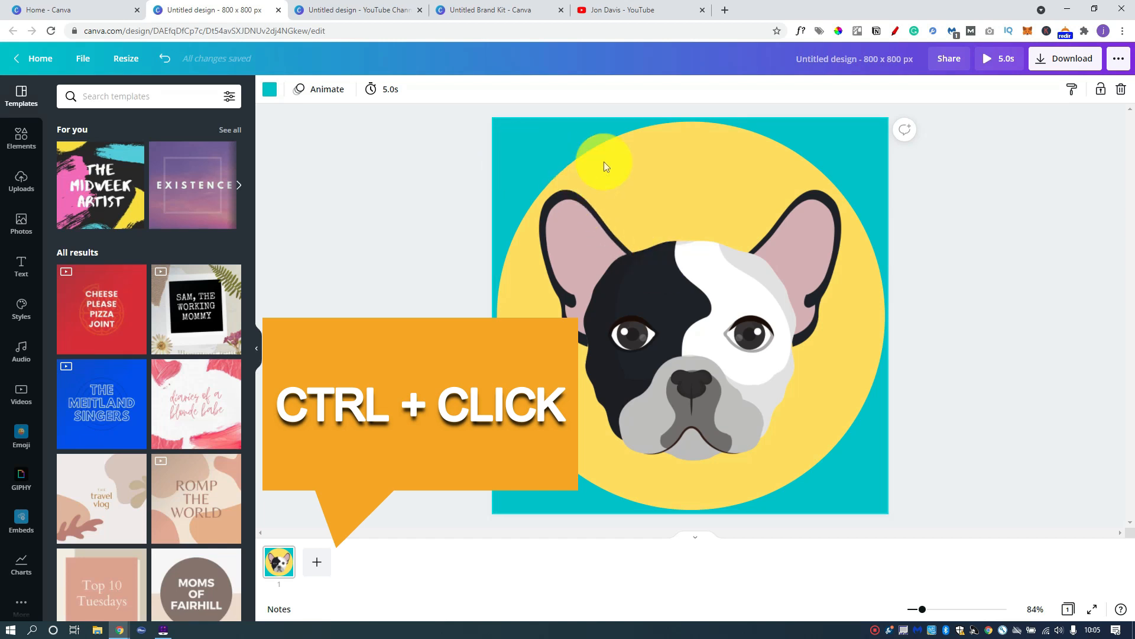
pyautogui.click(267, 91)
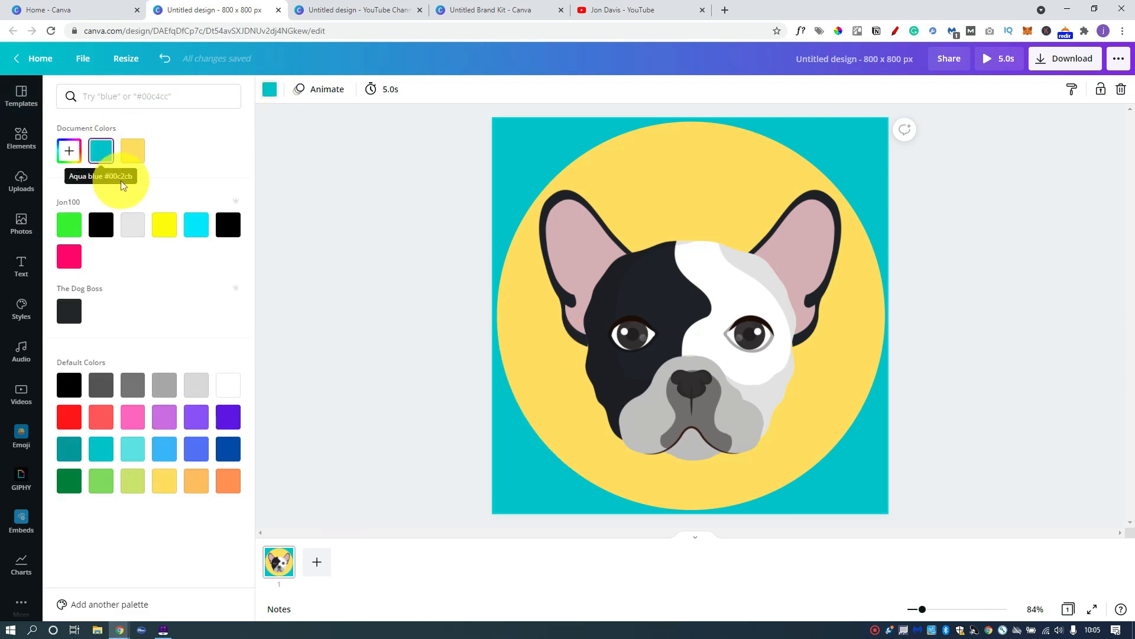
# - Add the aqua #00C2CB as a second colour in The Dog Boss brand palette
pyautogui.click(499, 10)
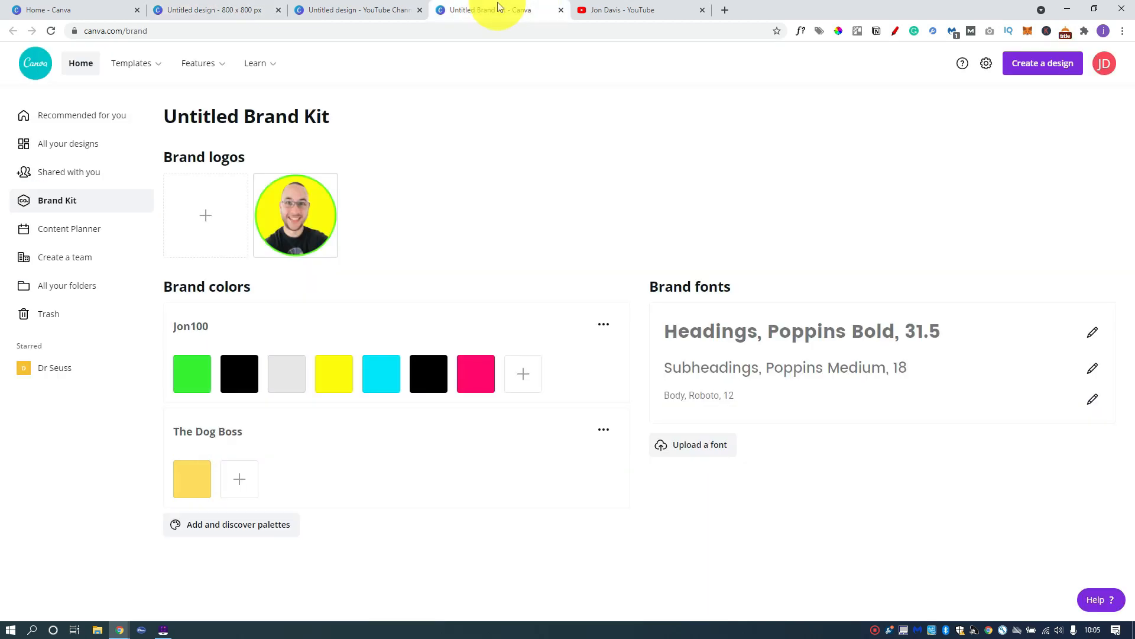
pyautogui.click(249, 478)
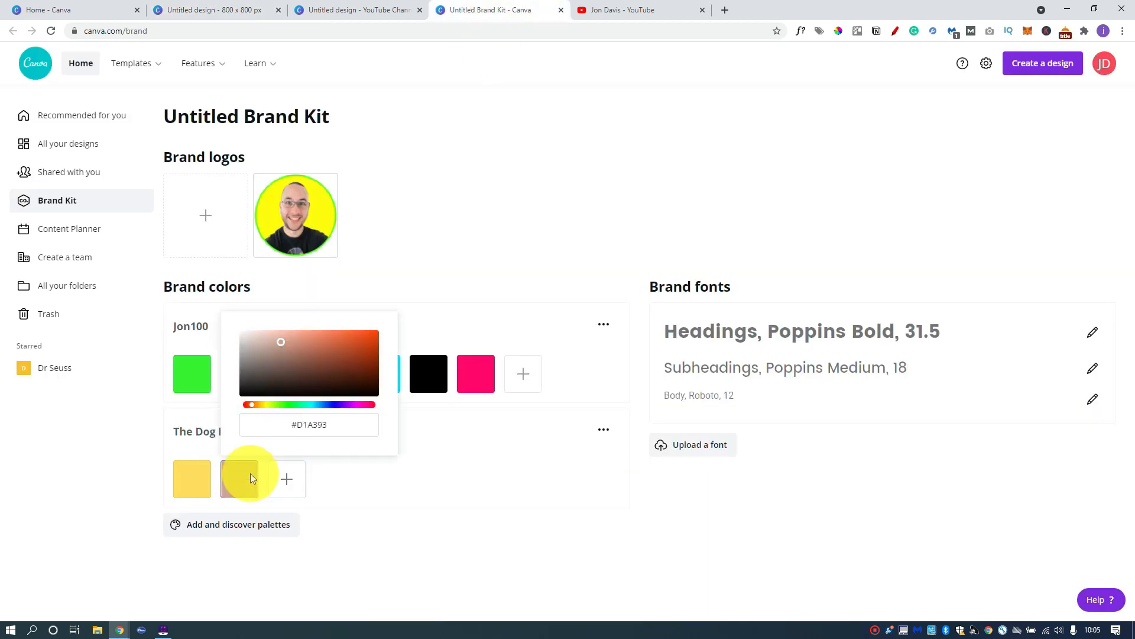
pyautogui.click(300, 424)
pyautogui.write('#')
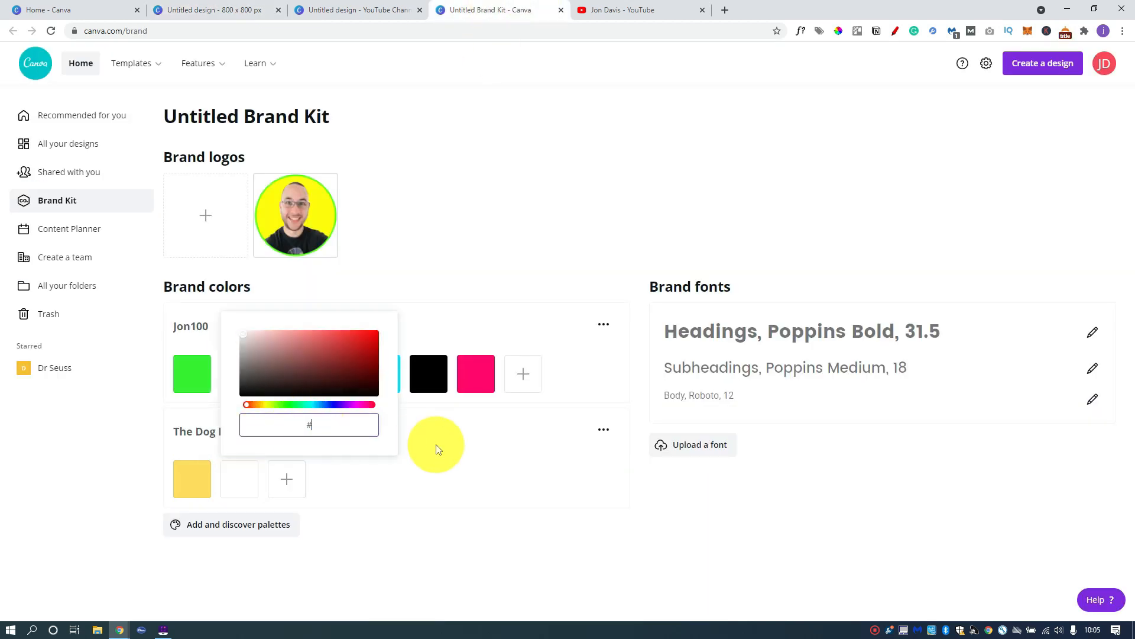
pyautogui.write('00C2CB')
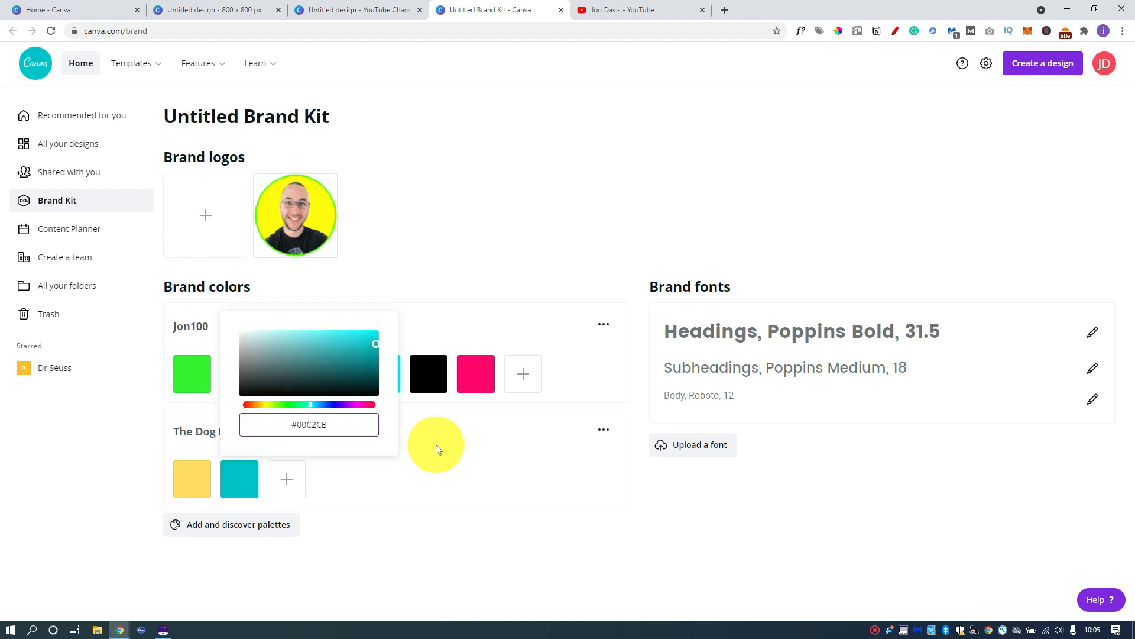
# - Add an off-white #FEFEFD and a black as third and fourth colours in The Dog Boss brand palette
pyautogui.click(436, 444)
pyautogui.click(289, 478)
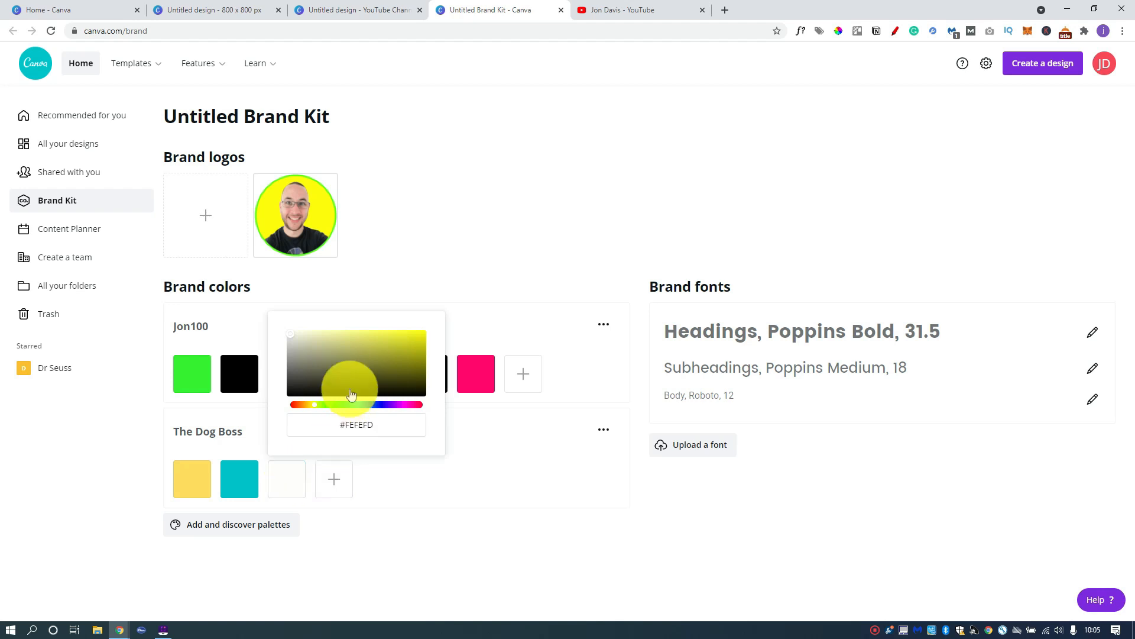
pyautogui.click(456, 474)
pyautogui.click(335, 478)
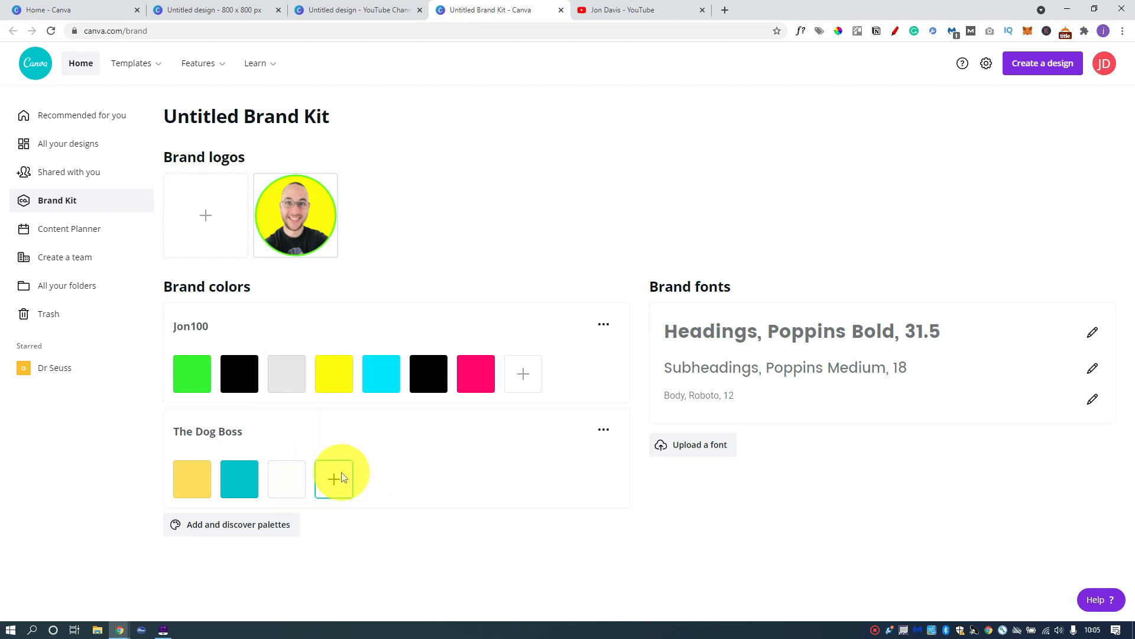
pyautogui.moveTo(332, 342); pyautogui.dragTo(313, 414)
pyautogui.click(459, 490)
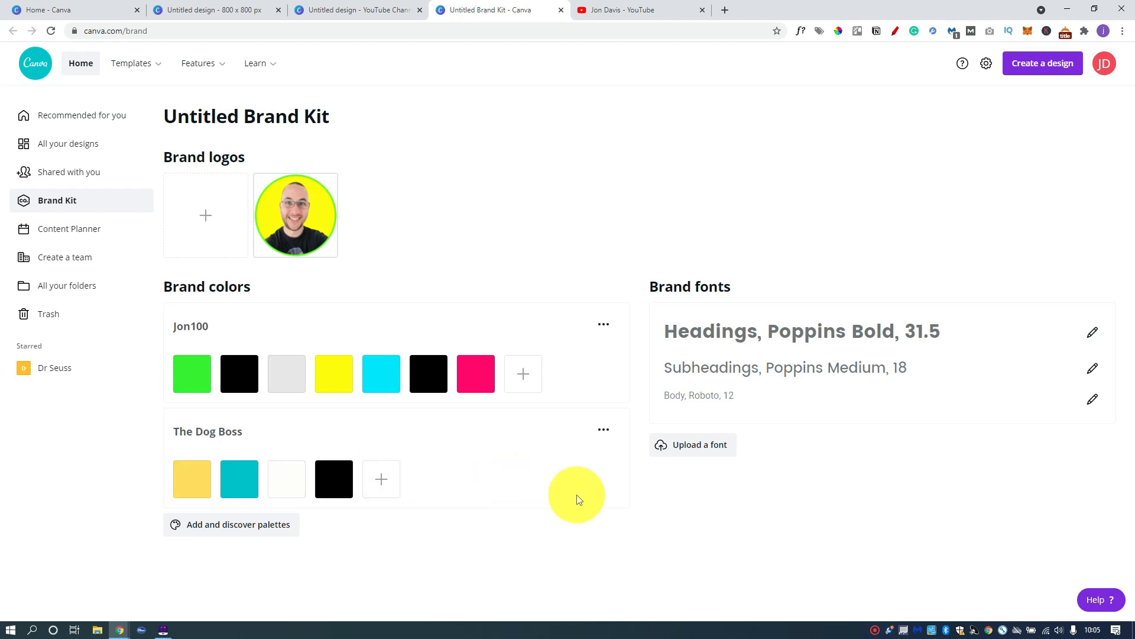
# - Close the Brand Kit and fill the YouTube channel art background with The Dog Boss palette's yellow
pyautogui.hotkey('ctrl', 'w')
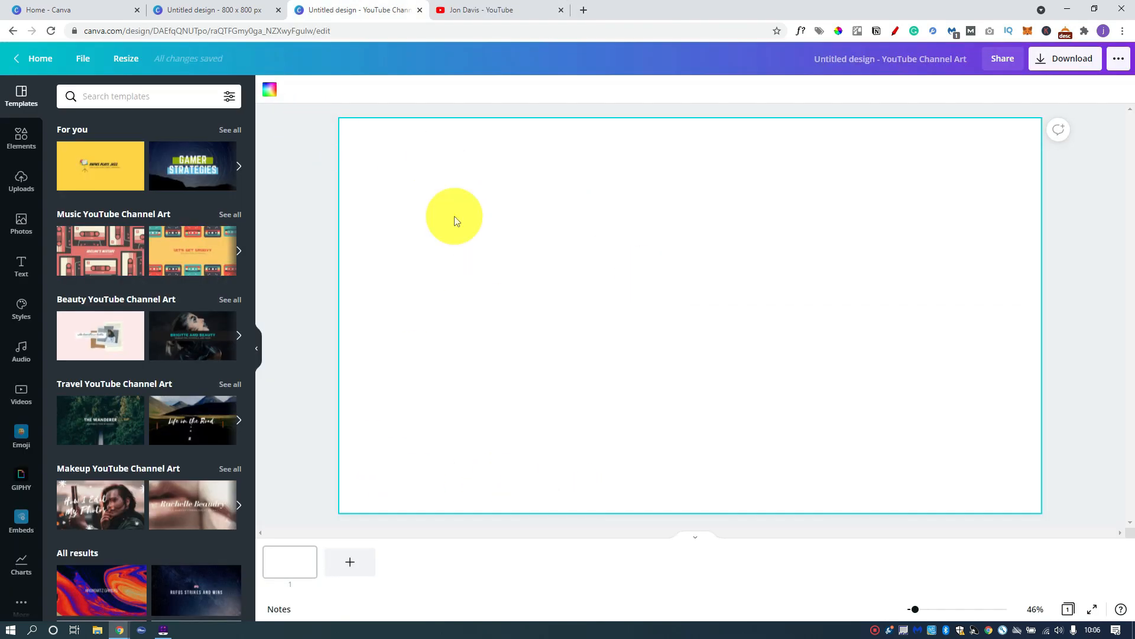
pyautogui.click(273, 93)
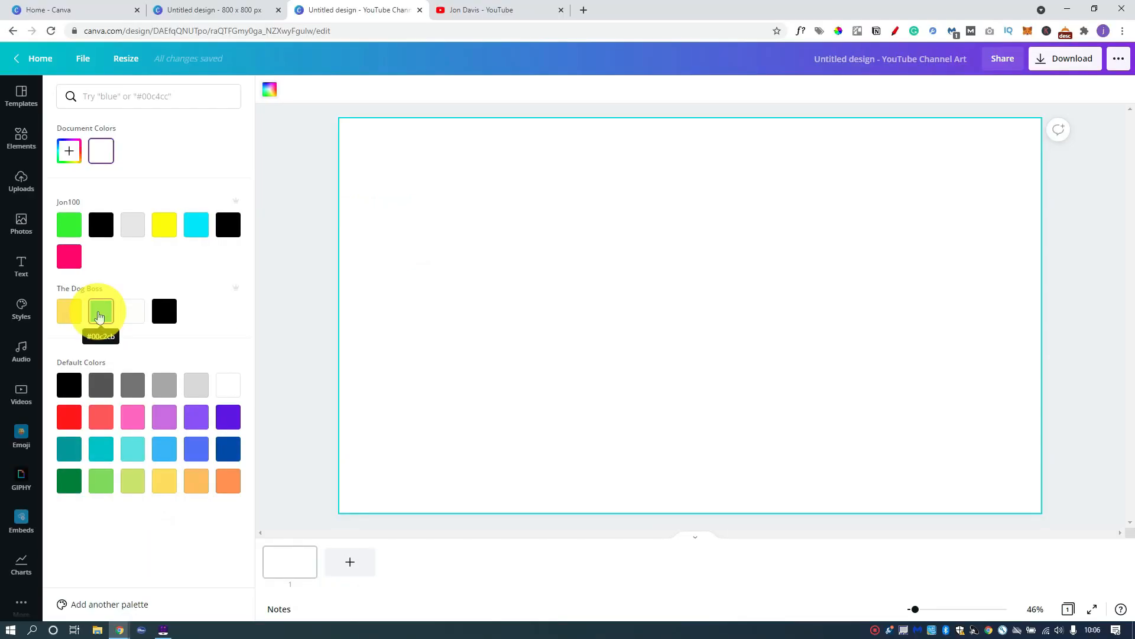
pyautogui.click(65, 318)
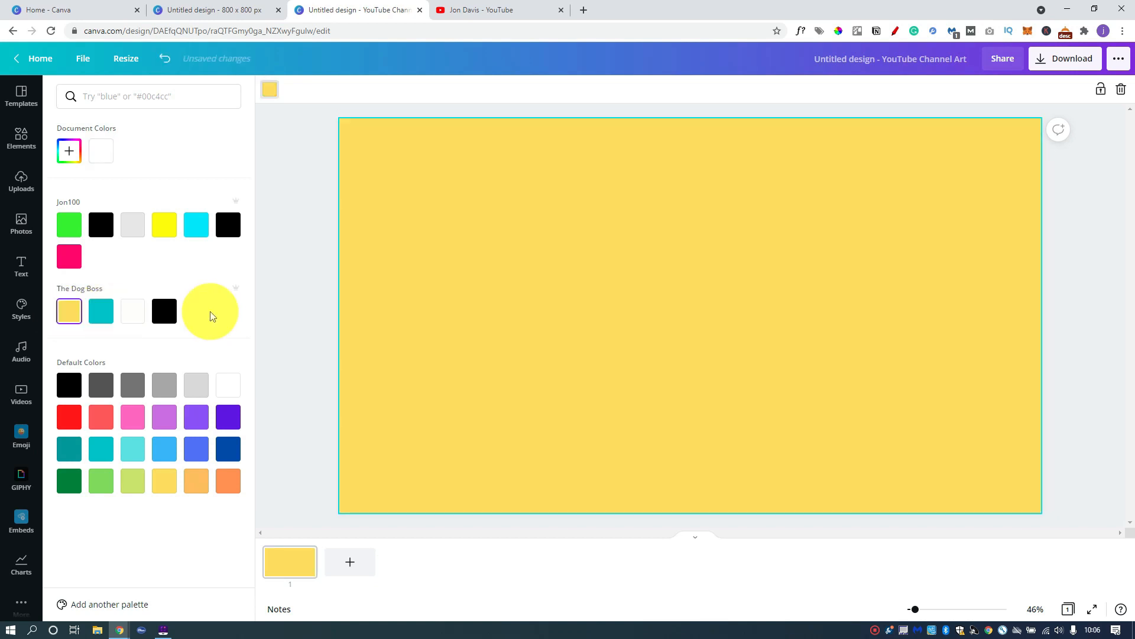
pyautogui.click(287, 255)
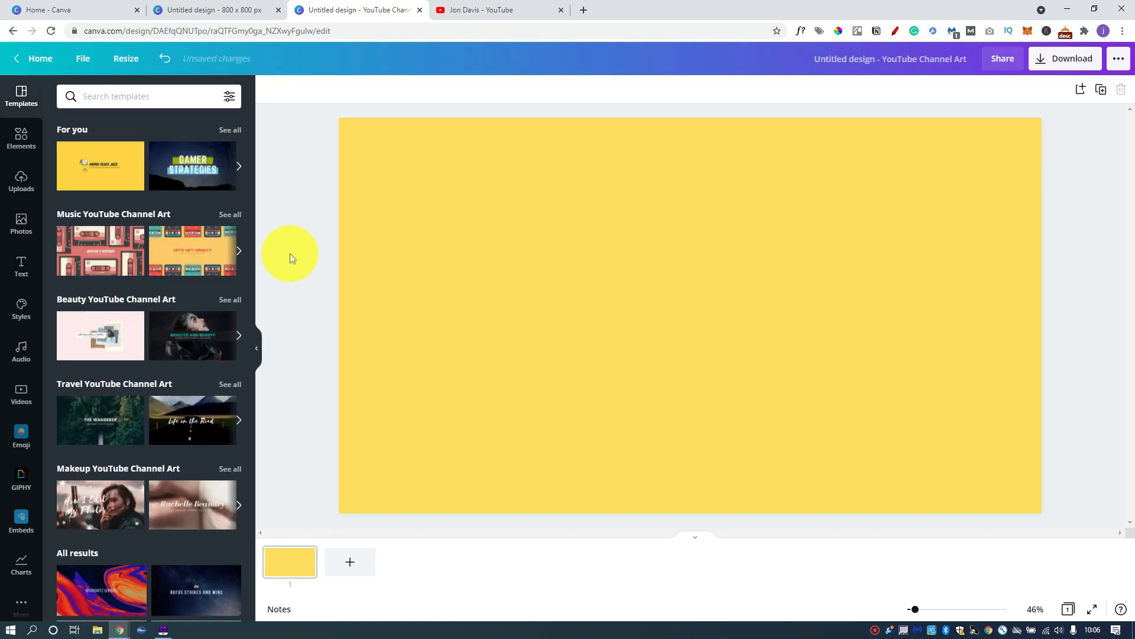
# - In the channel art design, complete the text note above the green square to read "Mobile: 1546 x 423"
pyautogui.click(21, 136)
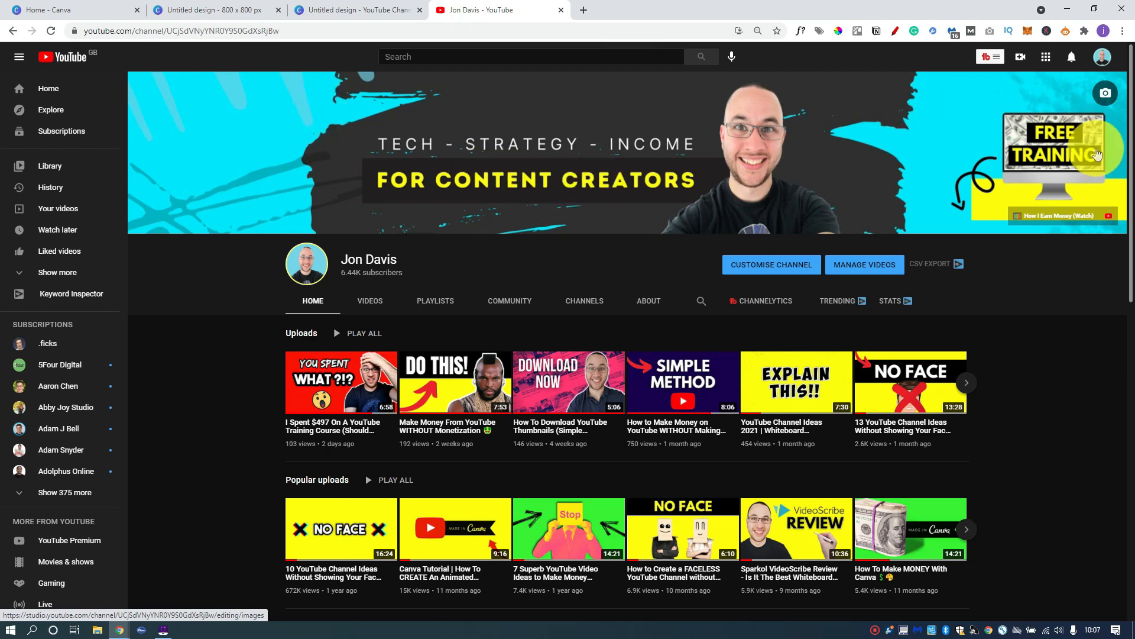
pyautogui.click(344, 12)
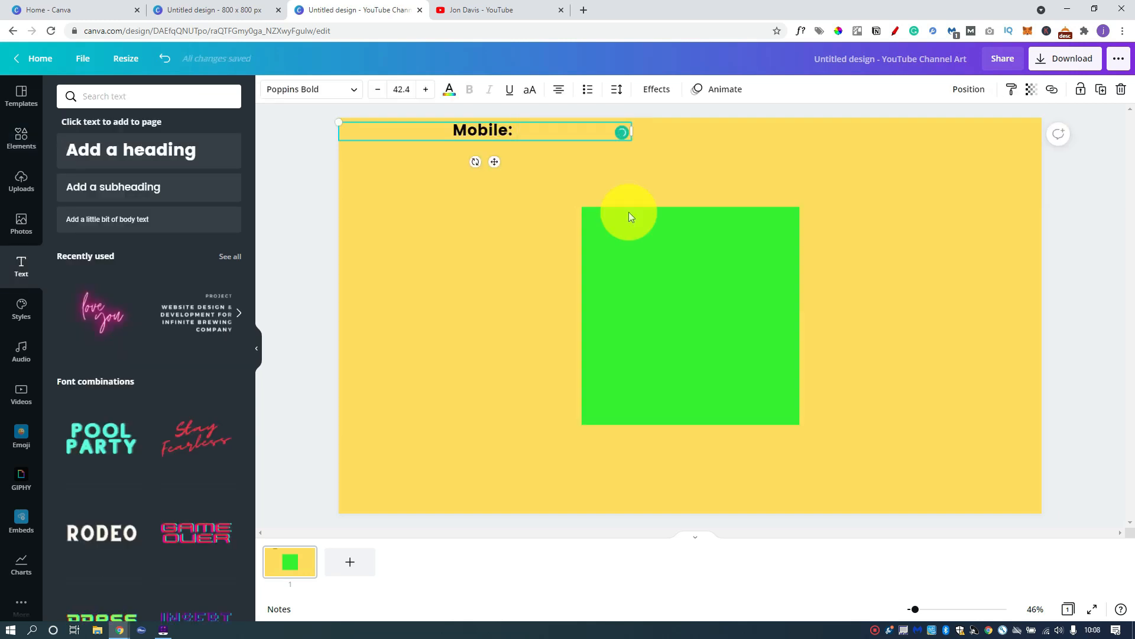
pyautogui.write('1546')
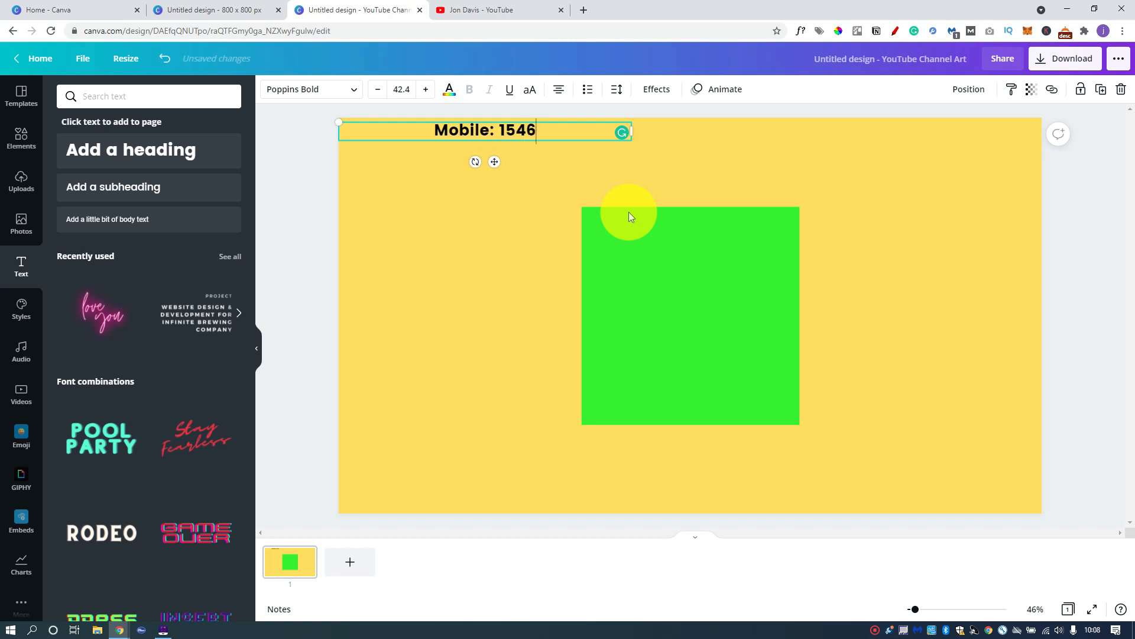
pyautogui.write(' x 423')
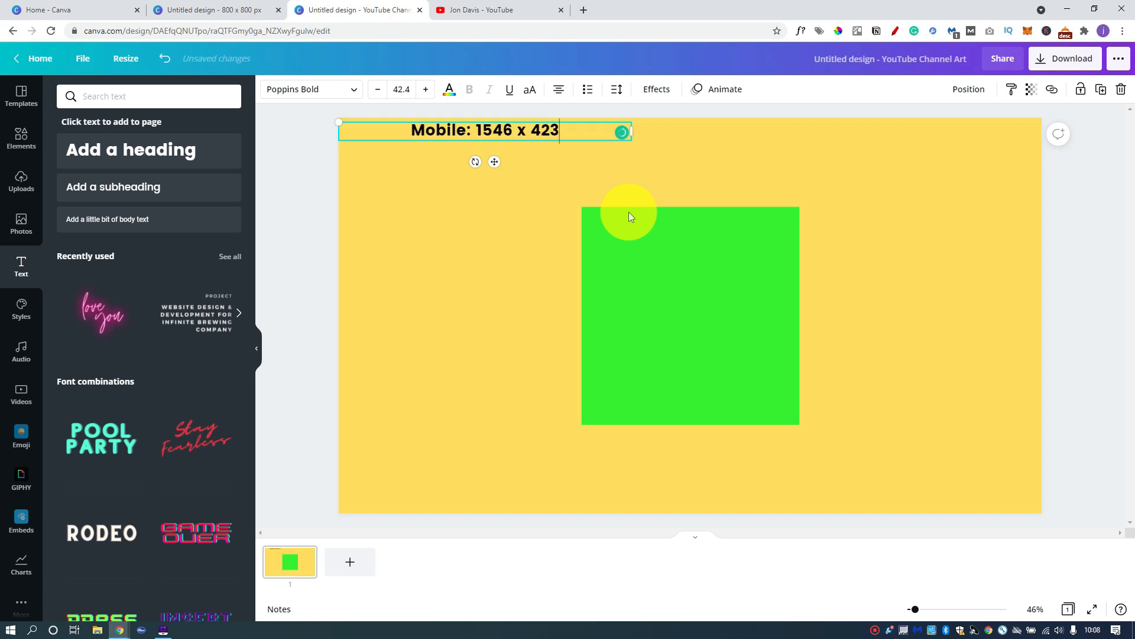
pyautogui.click(566, 151)
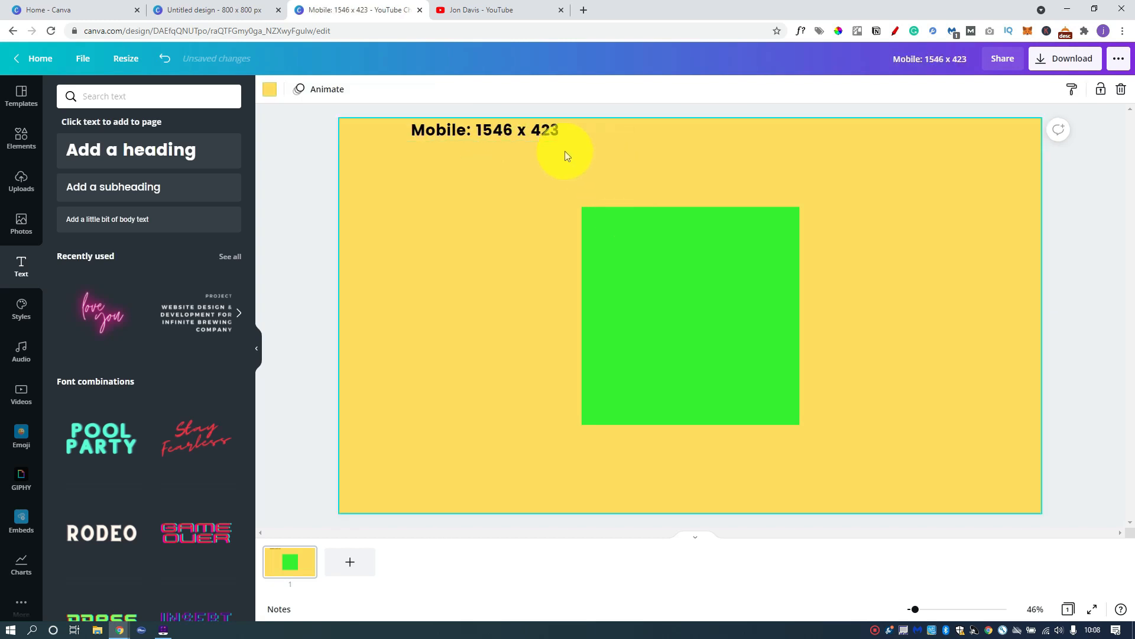
# - Resize the green square into a rectangle matching the 1546 x 423 px mobile safe area
pyautogui.click(657, 253)
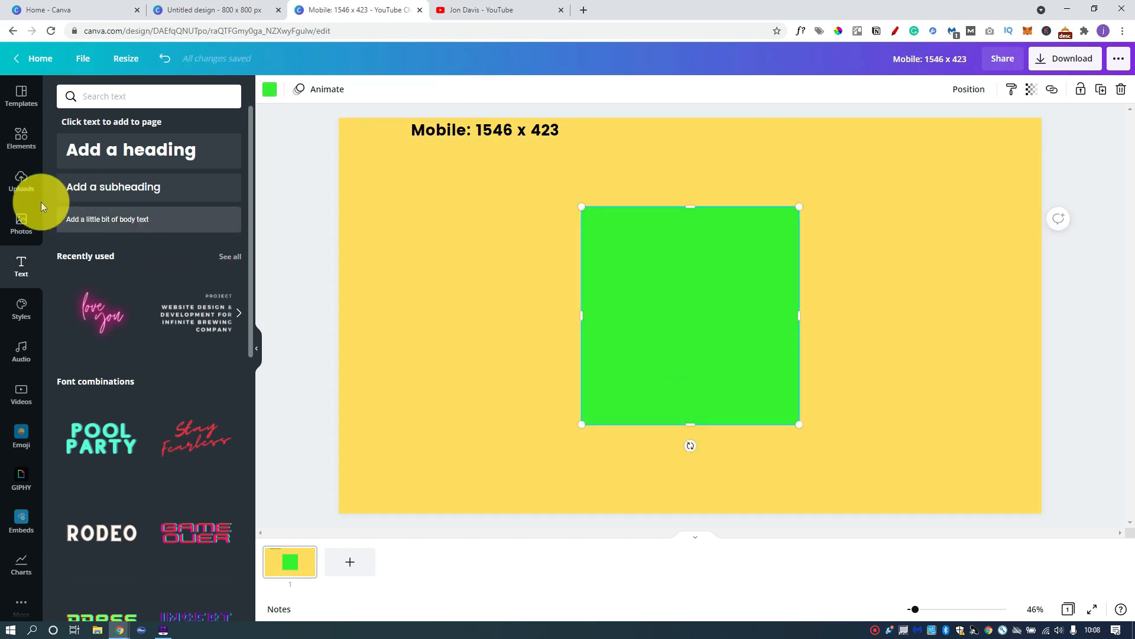
pyautogui.click(22, 137)
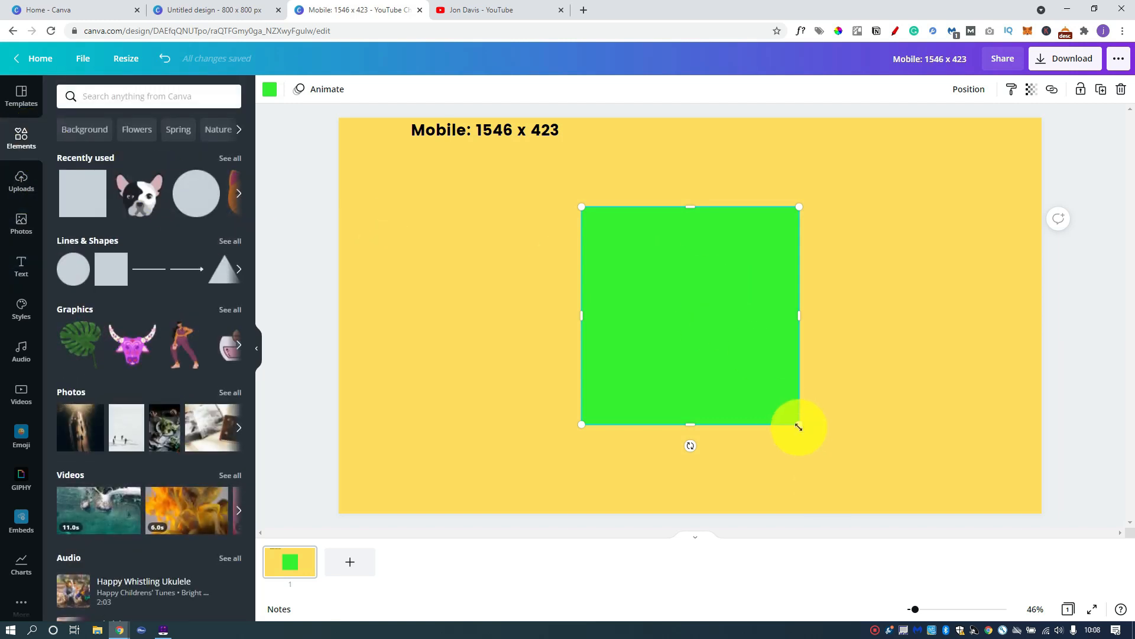
pyautogui.moveTo(799, 426); pyautogui.dragTo(777, 353)
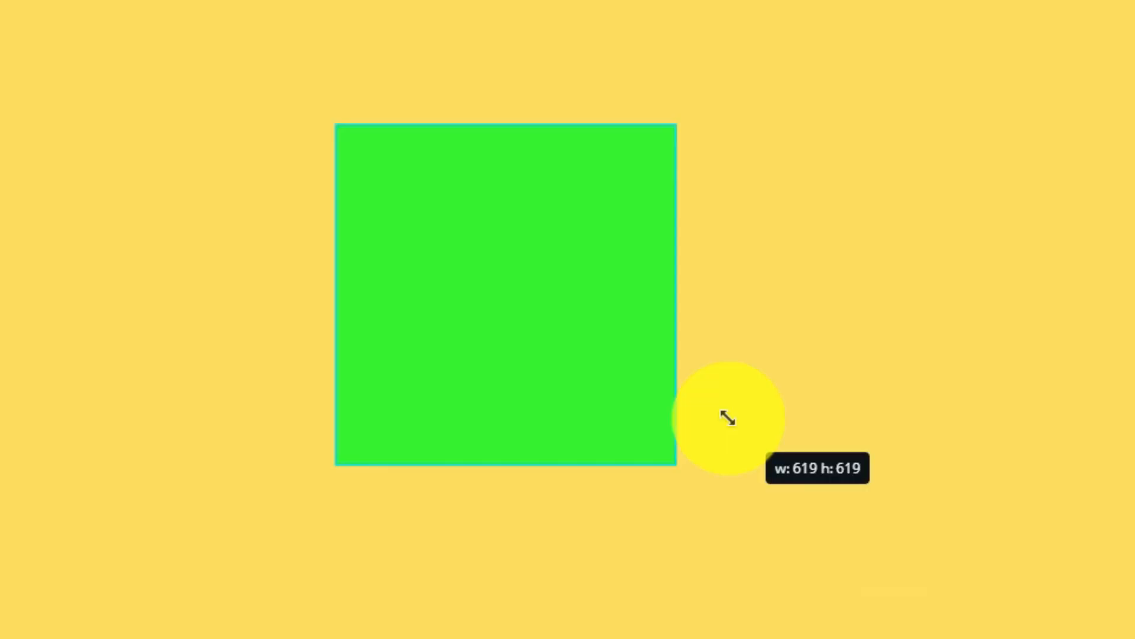
pyautogui.moveTo(728, 418); pyautogui.dragTo(630, 299)
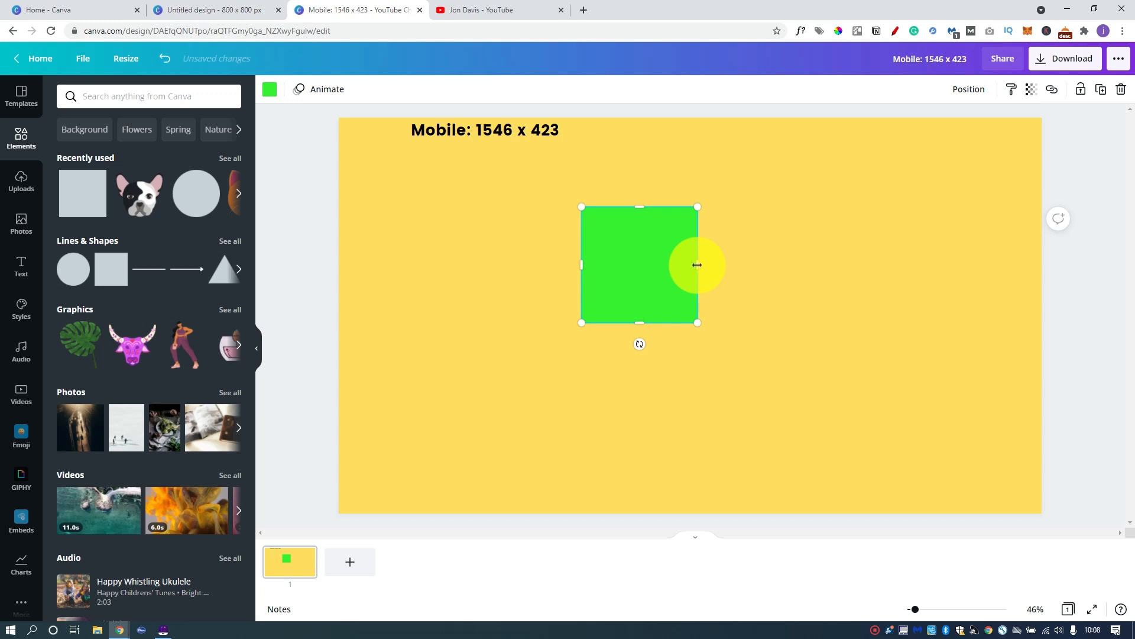
pyautogui.moveTo(697, 265); pyautogui.dragTo(1006, 258)
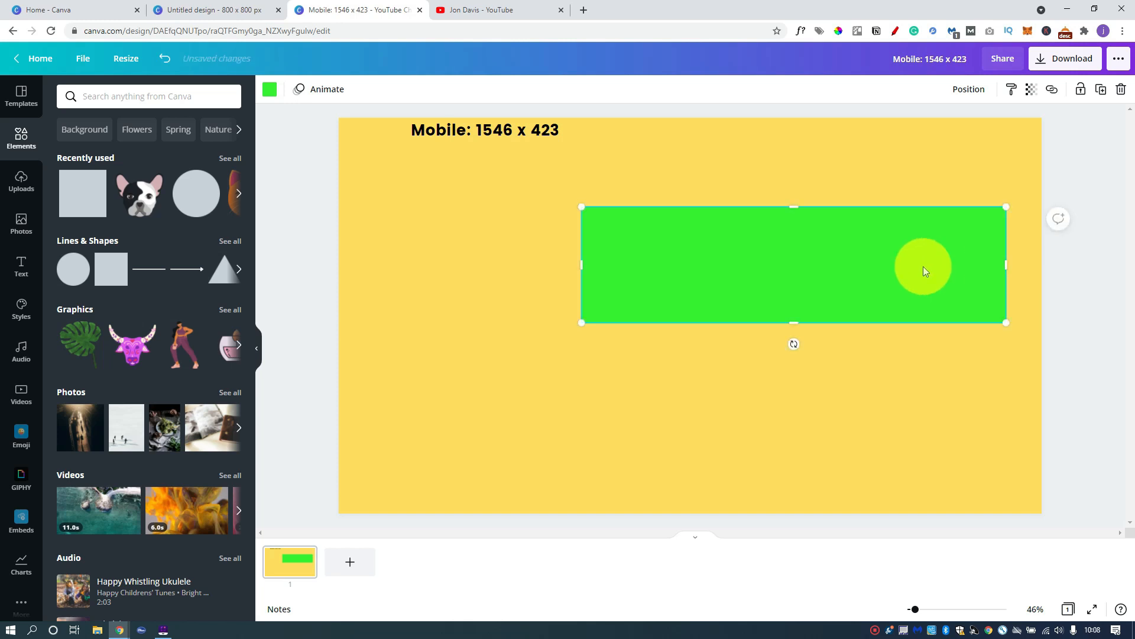
# - Centre the green safe-area rectangle horizontally and vertically on the channel art and shift the size note slightly down
pyautogui.moveTo(894, 264); pyautogui.dragTo(804, 291)
pyautogui.moveTo(466, 134); pyautogui.dragTo(456, 147)
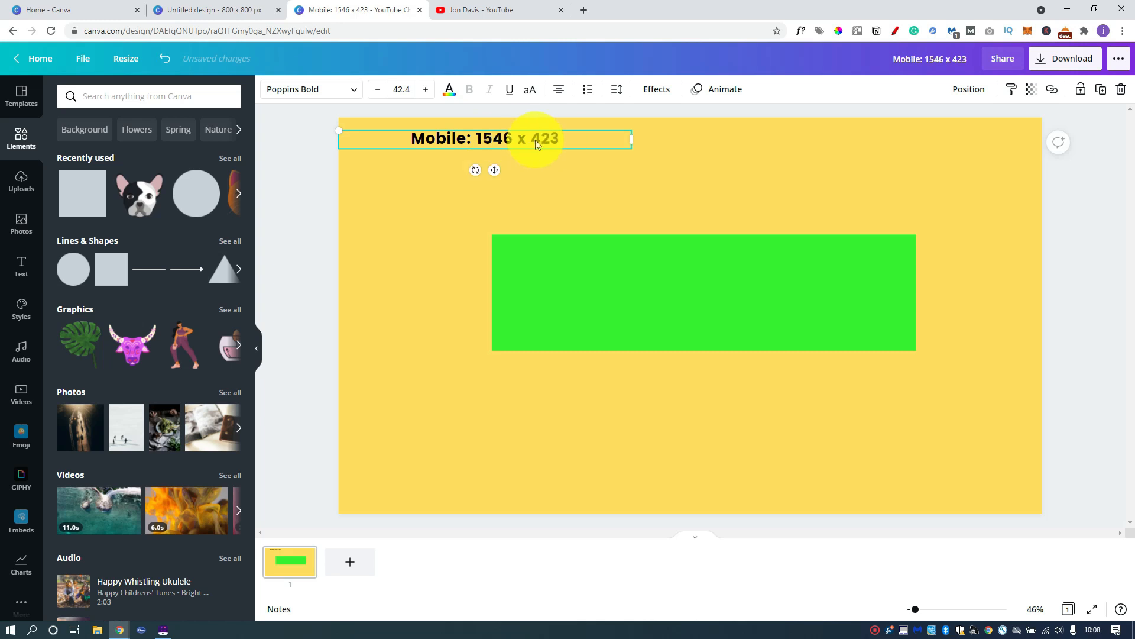
pyautogui.click(726, 313)
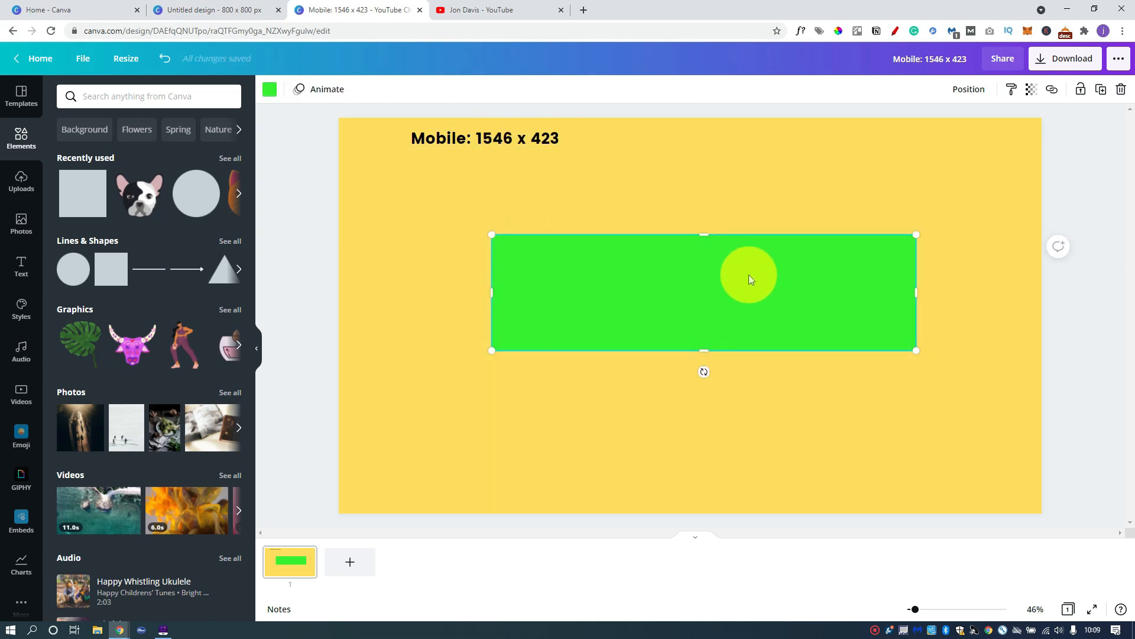
pyautogui.moveTo(749, 290); pyautogui.dragTo(720, 305)
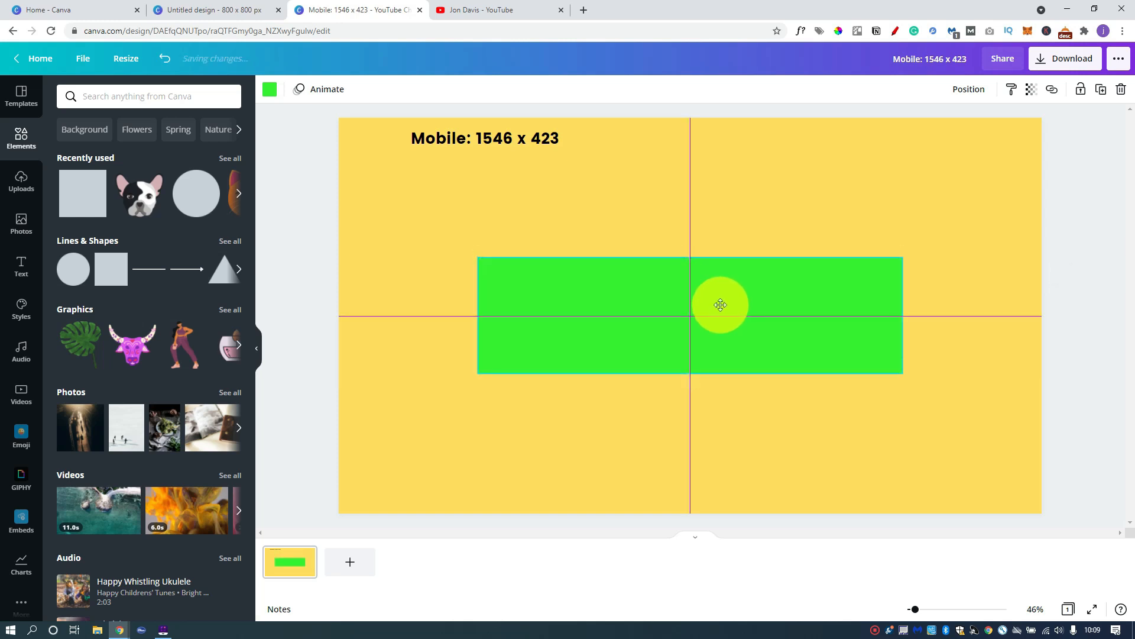
pyautogui.moveTo(720, 304); pyautogui.dragTo(721, 304)
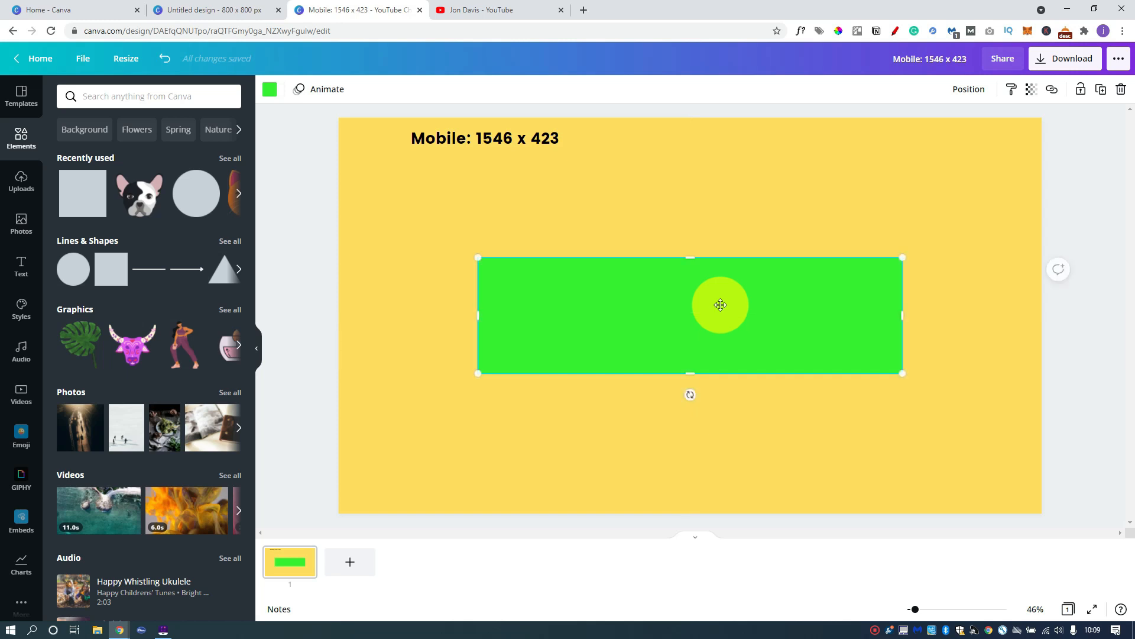
# - Delete the "Mobile: 1546 x 423" text note from the channel art
pyautogui.click(481, 222)
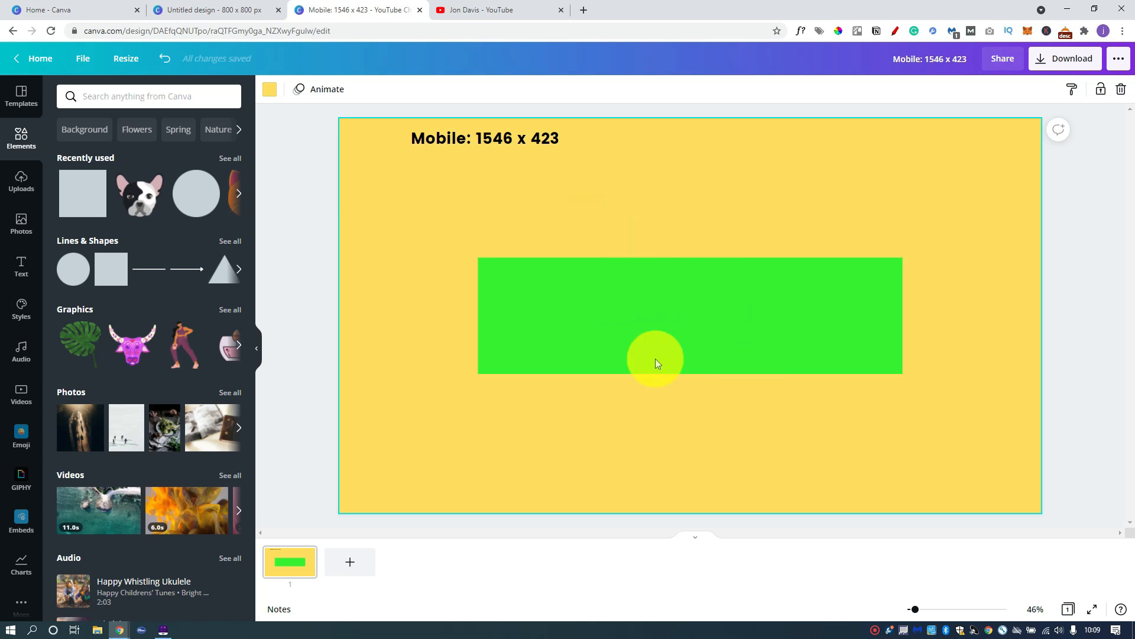
pyautogui.click(502, 143)
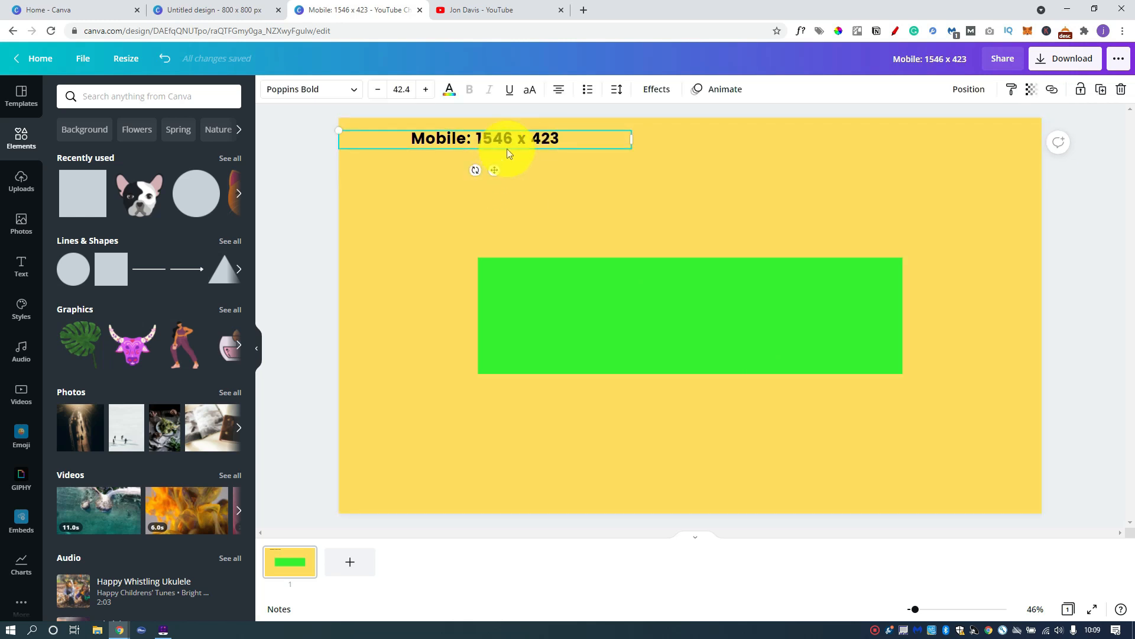
pyautogui.press('Delete')
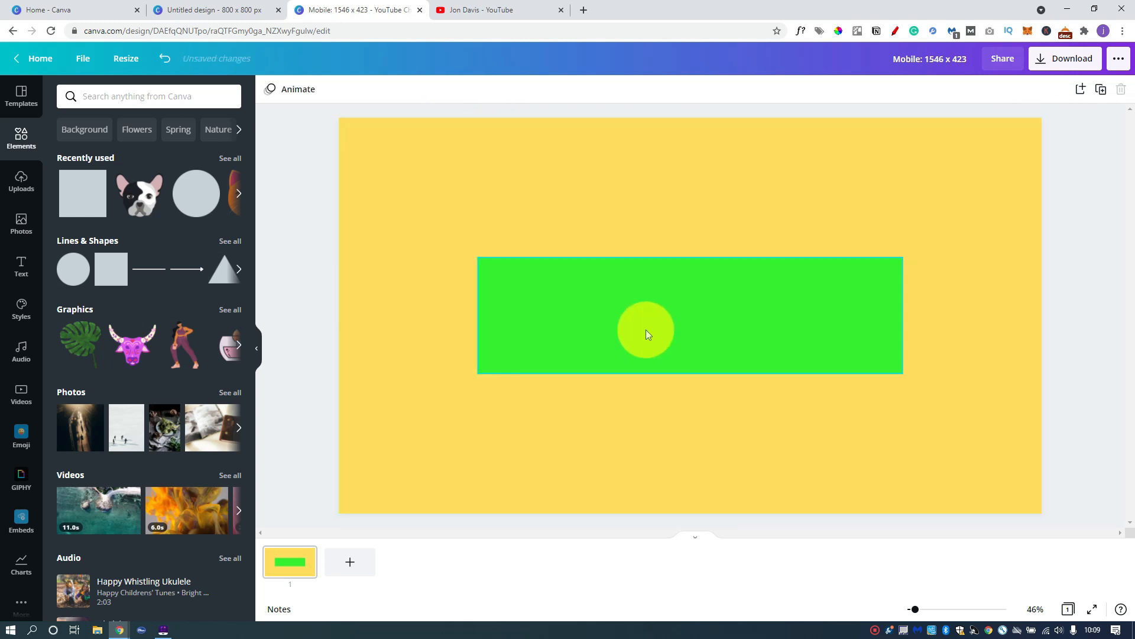
pyautogui.click(646, 329)
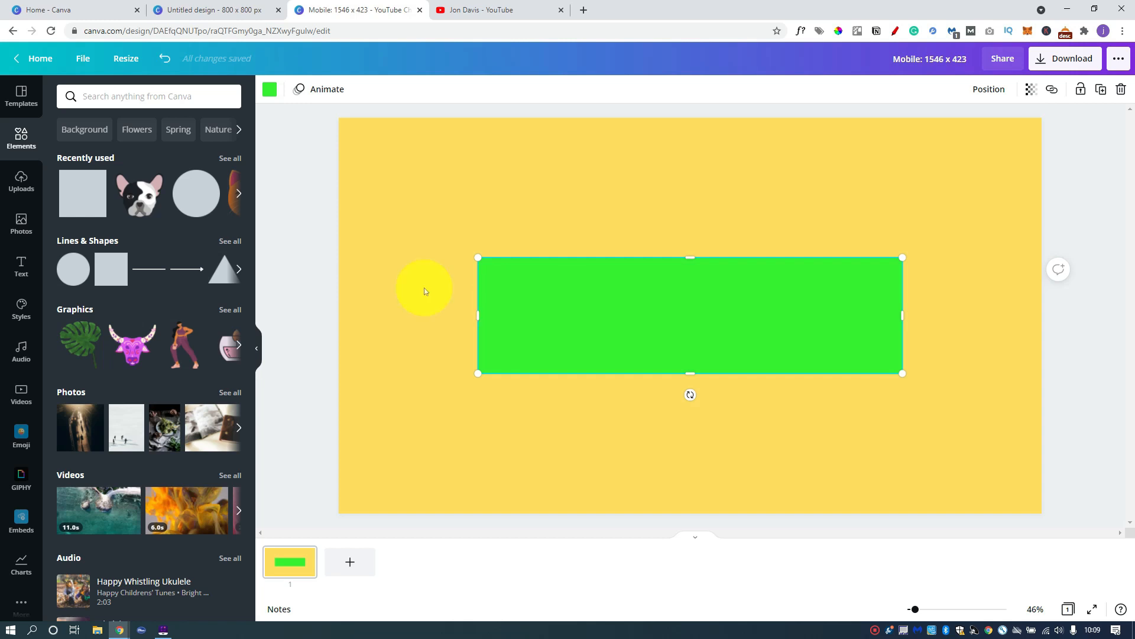
# - Add a heading reading "The Dog Boss", enlarge it to about size 86 and move it onto the green rectangle
pyautogui.click(23, 264)
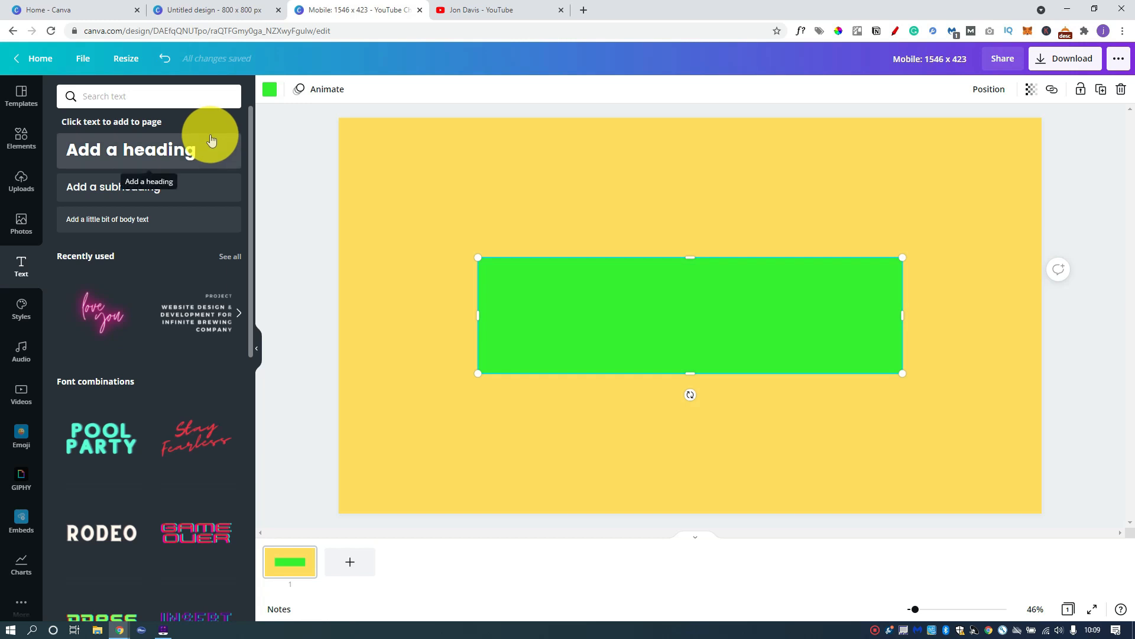
pyautogui.click(121, 153)
pyautogui.doubleClick(689, 380)
pyautogui.write('The Dog Boss')
pyautogui.moveTo(903, 381); pyautogui.dragTo(654, 381)
pyautogui.moveTo(652, 388); pyautogui.dragTo(865, 495)
pyautogui.click(865, 473)
pyautogui.moveTo(683, 391); pyautogui.dragTo(673, 302)
pyautogui.moveTo(857, 316); pyautogui.dragTo(954, 353)
# - Rewrite the heading in capitals as "THE DOG BOSS" and place it in the upper half of the green rectangle
pyautogui.doubleClick(775, 306)
pyautogui.hotkey('ctrl', 'a')
pyautogui.write('THE DOG BOSS')
pyautogui.click(856, 278)
pyautogui.moveTo(789, 303); pyautogui.dragTo(760, 292)
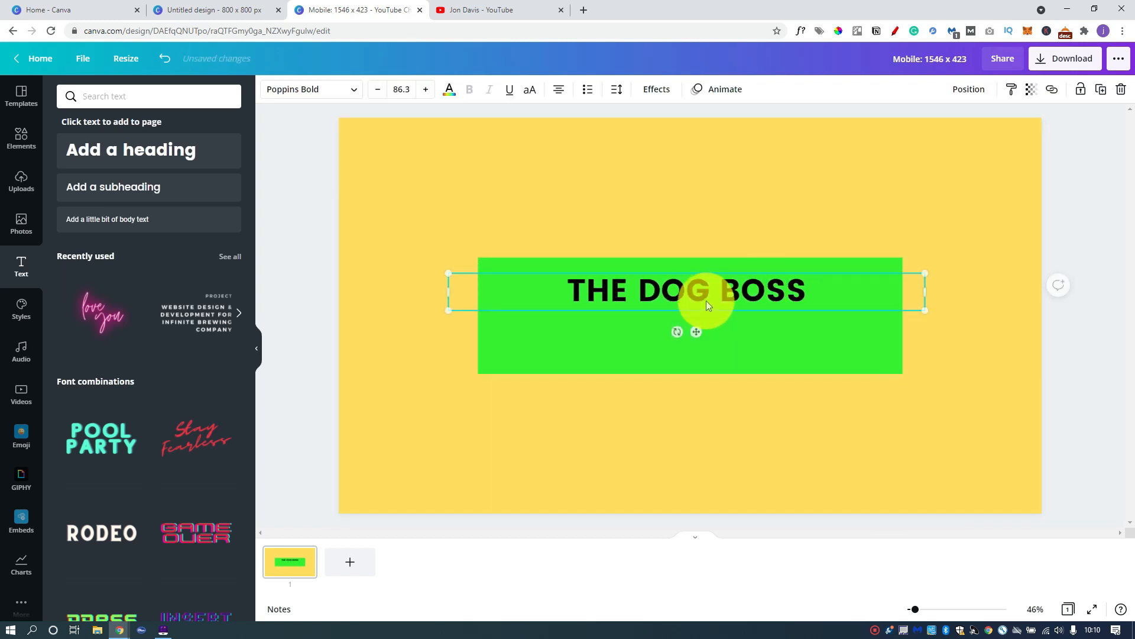
# - Apply the Lift text effect with intensity 57 to the "THE DOG BOSS" heading
pyautogui.click(656, 91)
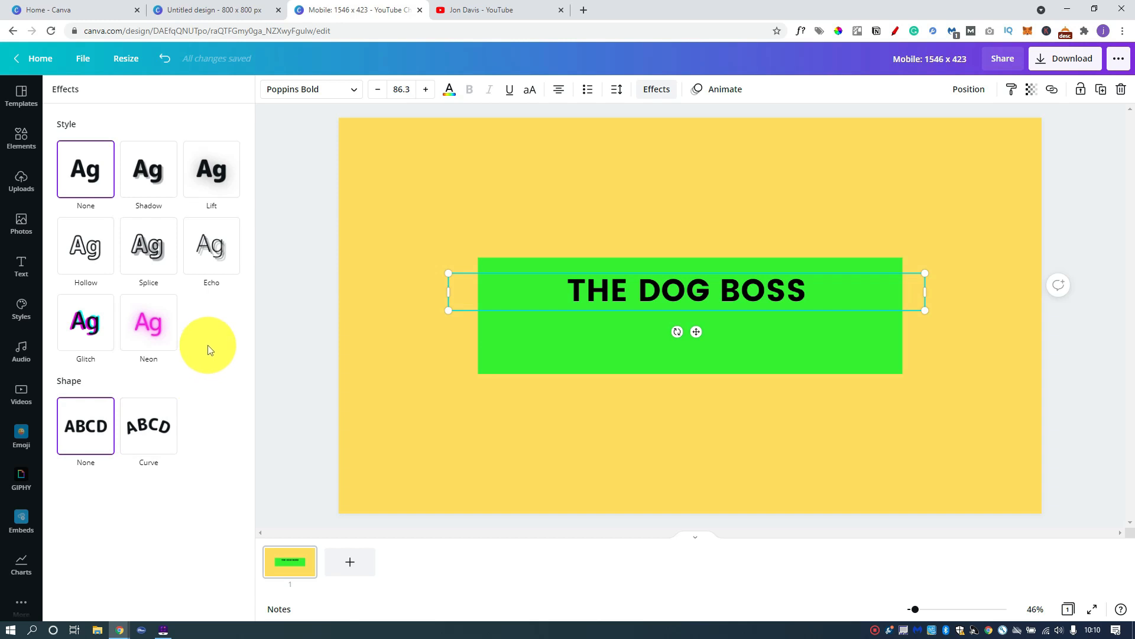
pyautogui.click(210, 169)
pyautogui.moveTo(148, 240)
pyautogui.mouseDown()
pyautogui.moveTo(204, 243)
pyautogui.moveTo(161, 240)
pyautogui.mouseUp()
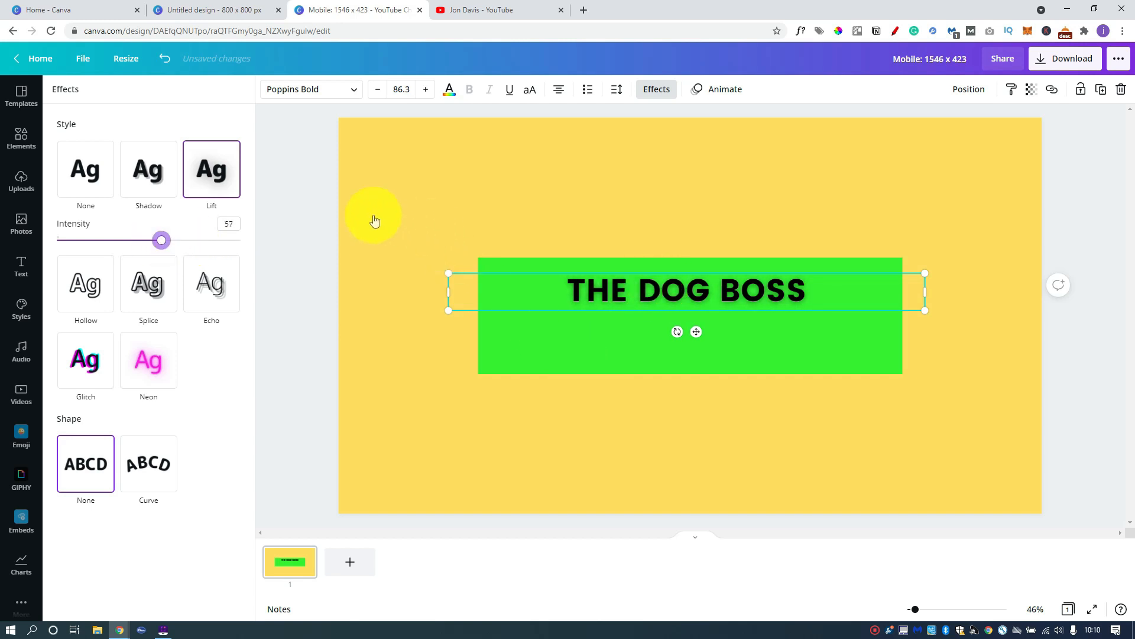
pyautogui.click(511, 284)
pyautogui.click(639, 262)
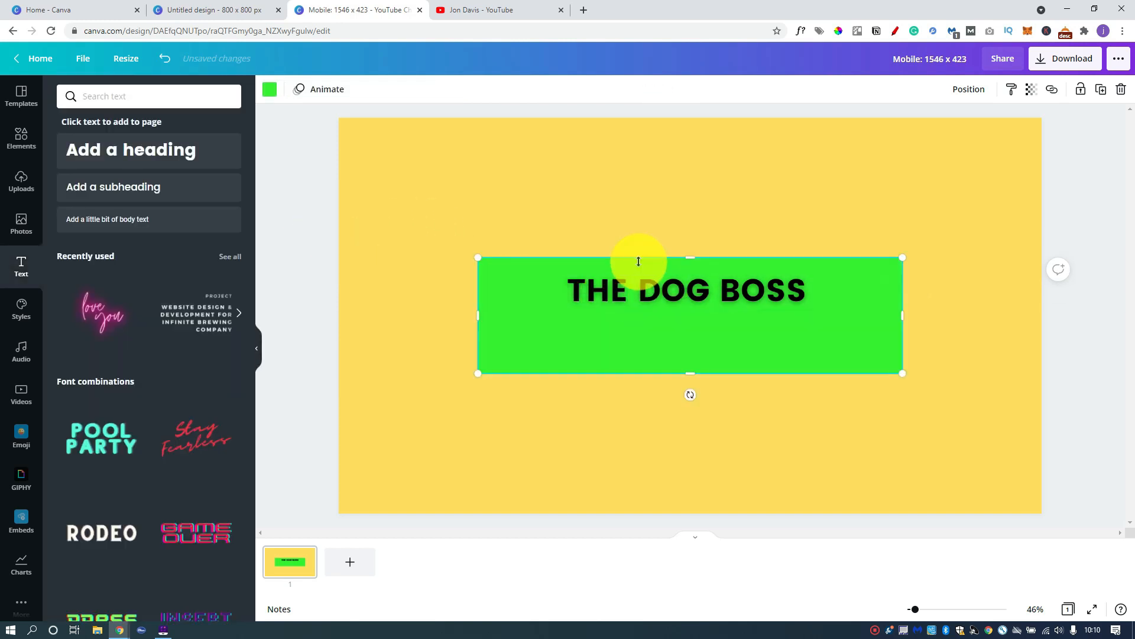
# - Change the "THE DOG BOSS" heading's font to League Spartan and nudge the heading slightly down
pyautogui.click(631, 293)
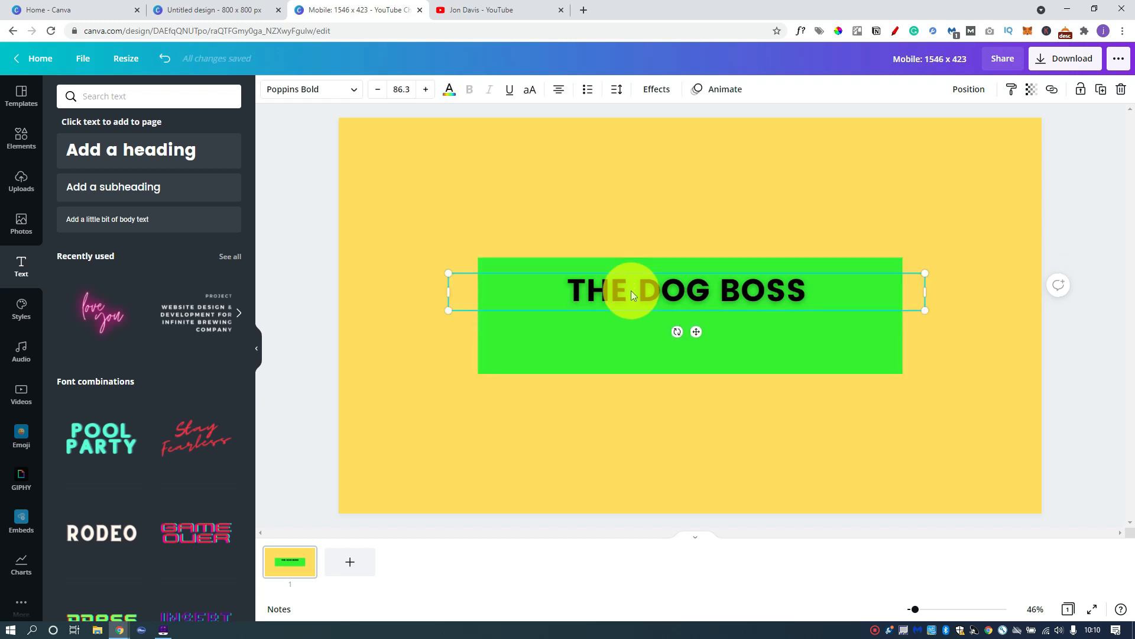
pyautogui.click(324, 94)
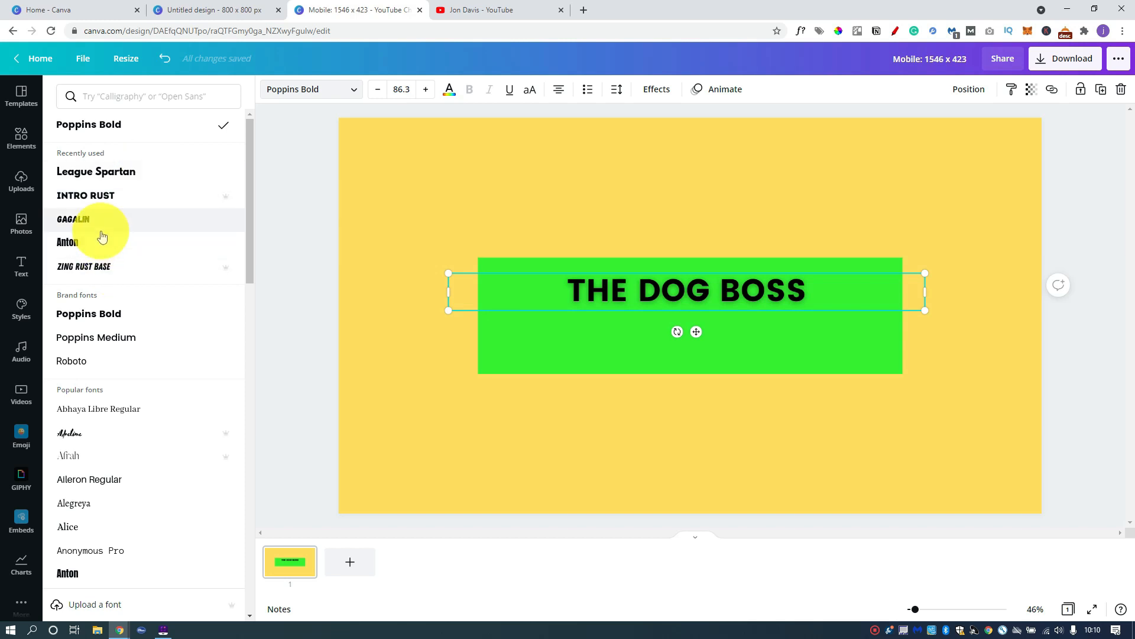
pyautogui.click(130, 179)
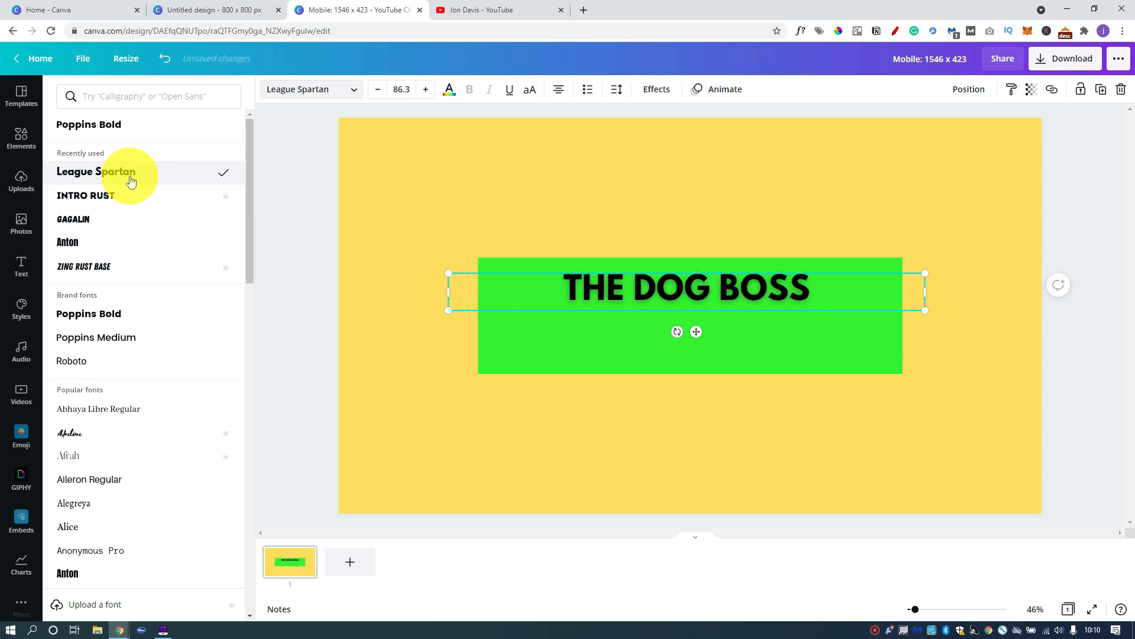
pyautogui.moveTo(684, 283); pyautogui.dragTo(683, 287)
pyautogui.click(677, 262)
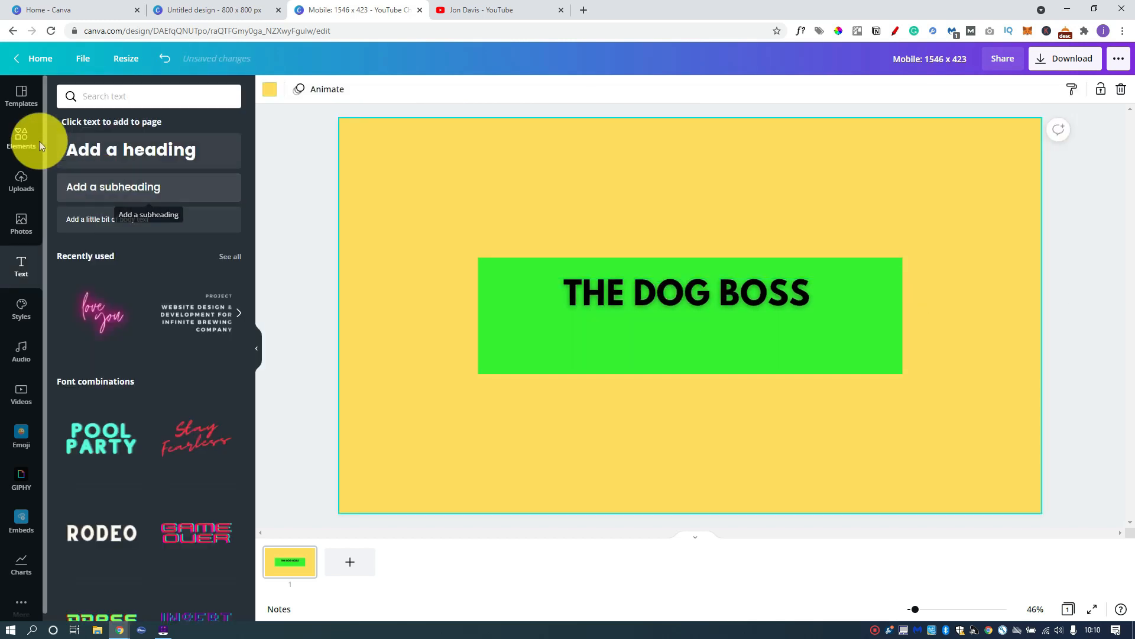
# - Add the black-and-white French bulldog face graphic, shrink it beside the "THE DOG BOSS" heading on the green rectangle, and shift the heading to make room
pyautogui.click(14, 137)
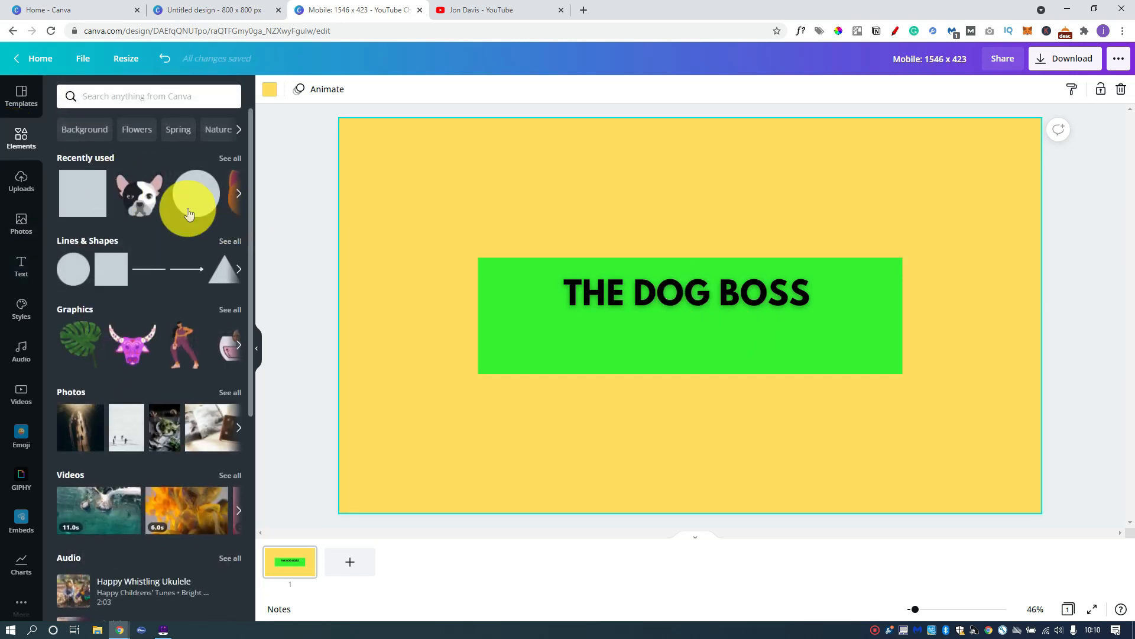
pyautogui.click(140, 198)
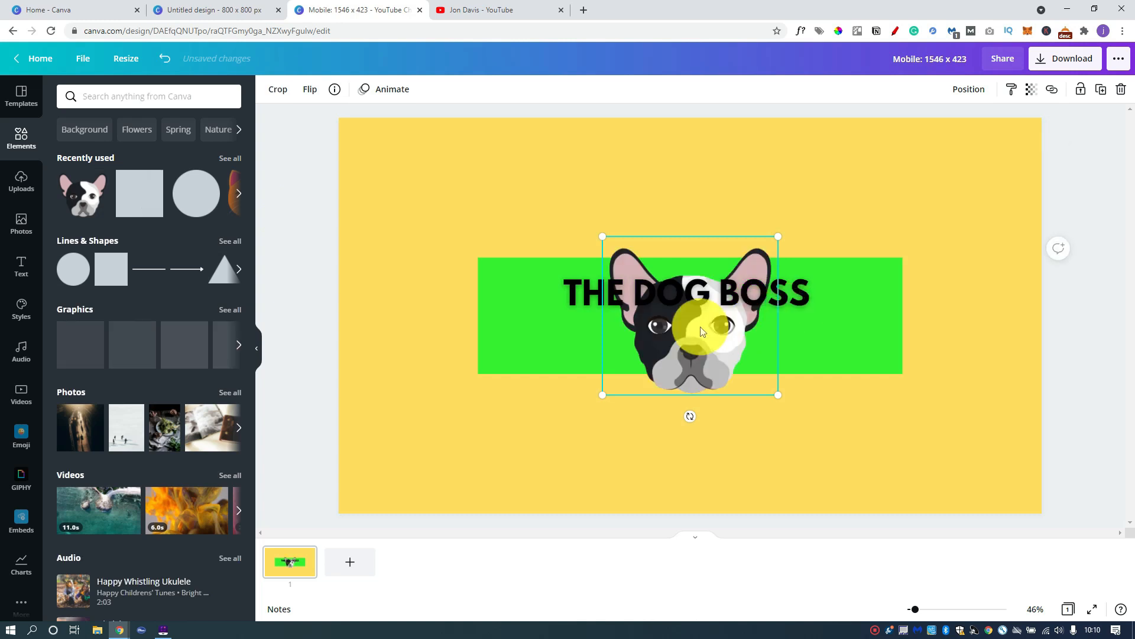
pyautogui.moveTo(679, 329); pyautogui.dragTo(647, 347)
pyautogui.moveTo(780, 237); pyautogui.dragTo(673, 333)
pyautogui.moveTo(643, 367); pyautogui.dragTo(577, 344)
pyautogui.moveTo(618, 296); pyautogui.dragTo(622, 291)
pyautogui.moveTo(539, 329); pyautogui.dragTo(850, 337)
pyautogui.moveTo(722, 285); pyautogui.dragTo(674, 290)
# - Add a subheading reading "New Videos Every Week" beneath the heading and recolour the heading white from The Dog Boss palette
pyautogui.click(21, 266)
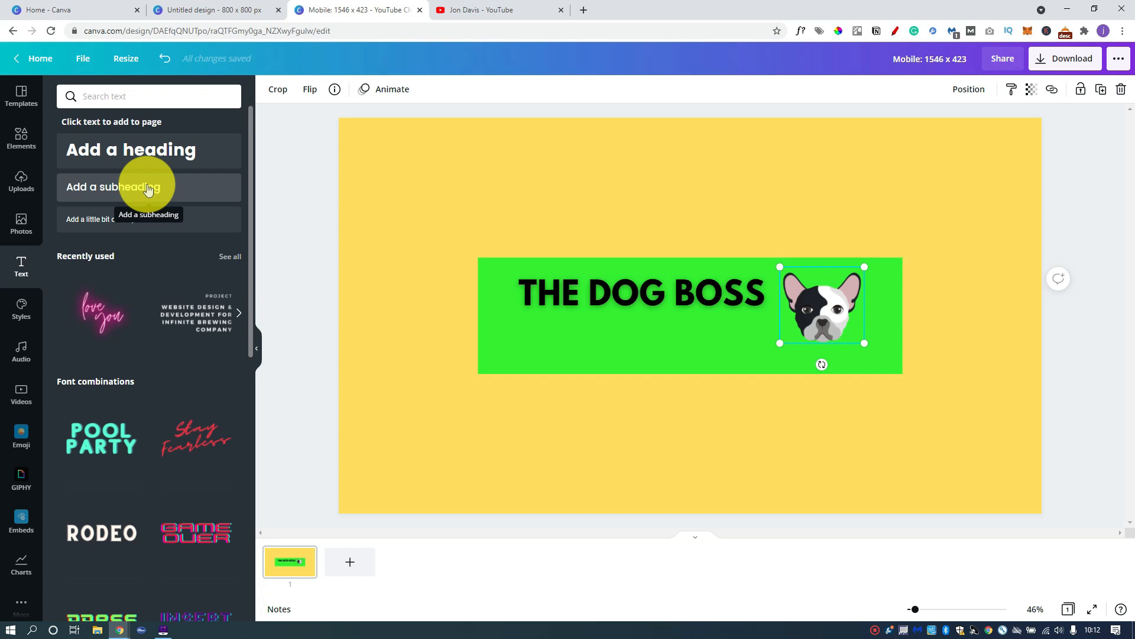
pyautogui.click(148, 188)
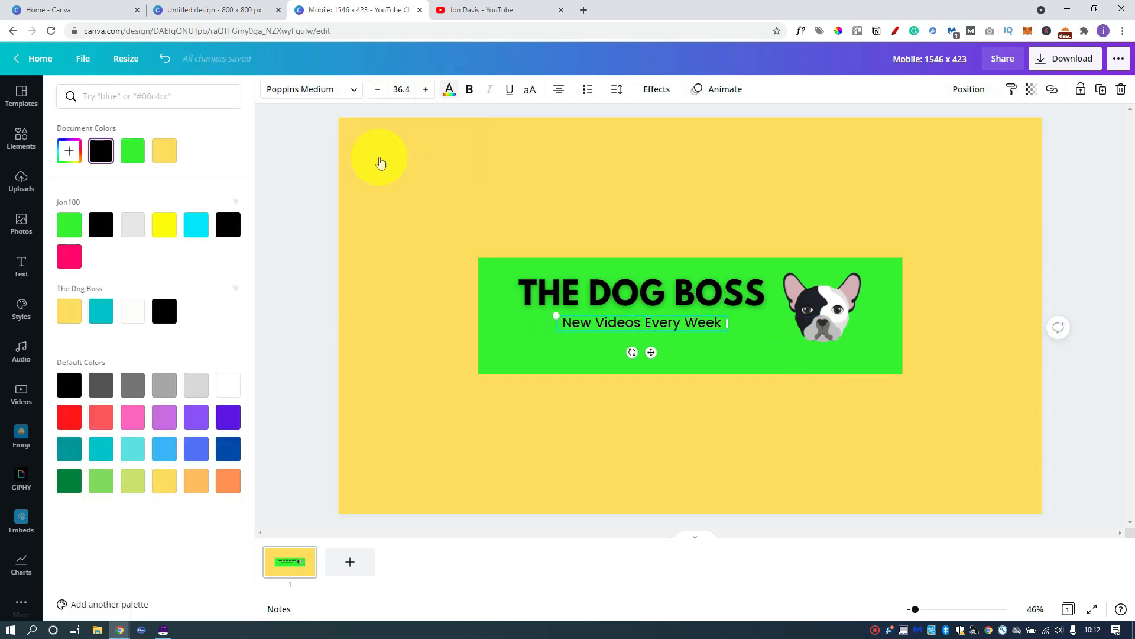
pyautogui.click(647, 291)
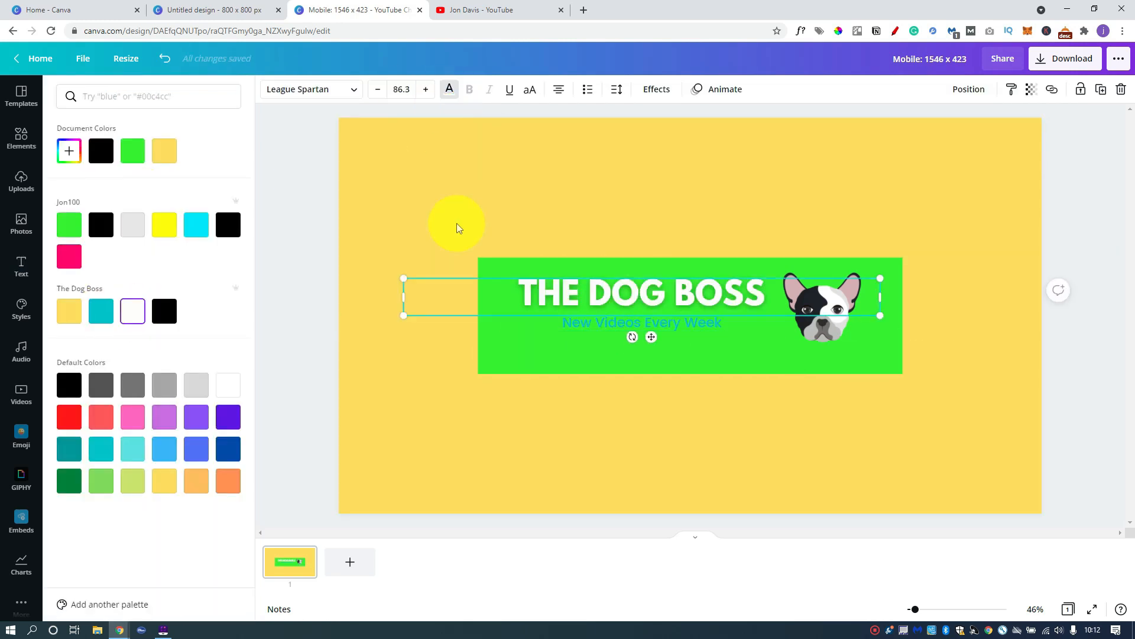
# - Move the heading and subheading together slightly down and to the right, and recolour the subheading black
pyautogui.keyDown('shift'); pyautogui.click(604, 324); pyautogui.keyUp('shift')
pyautogui.moveTo(605, 294); pyautogui.dragTo(614, 301)
pyautogui.click(725, 209)
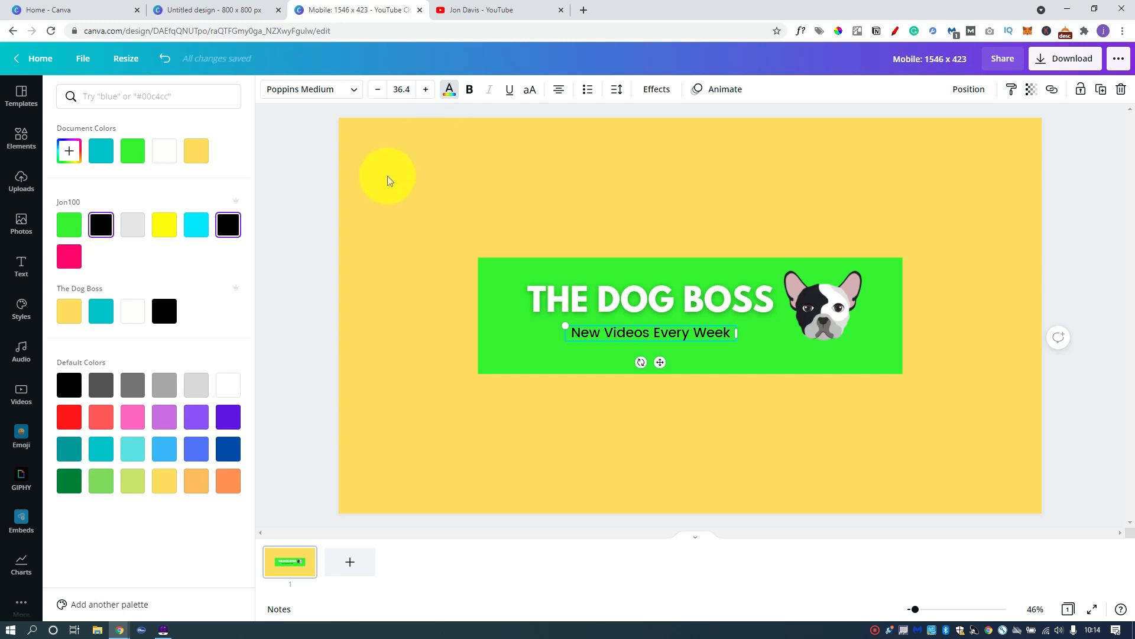
pyautogui.click(367, 197)
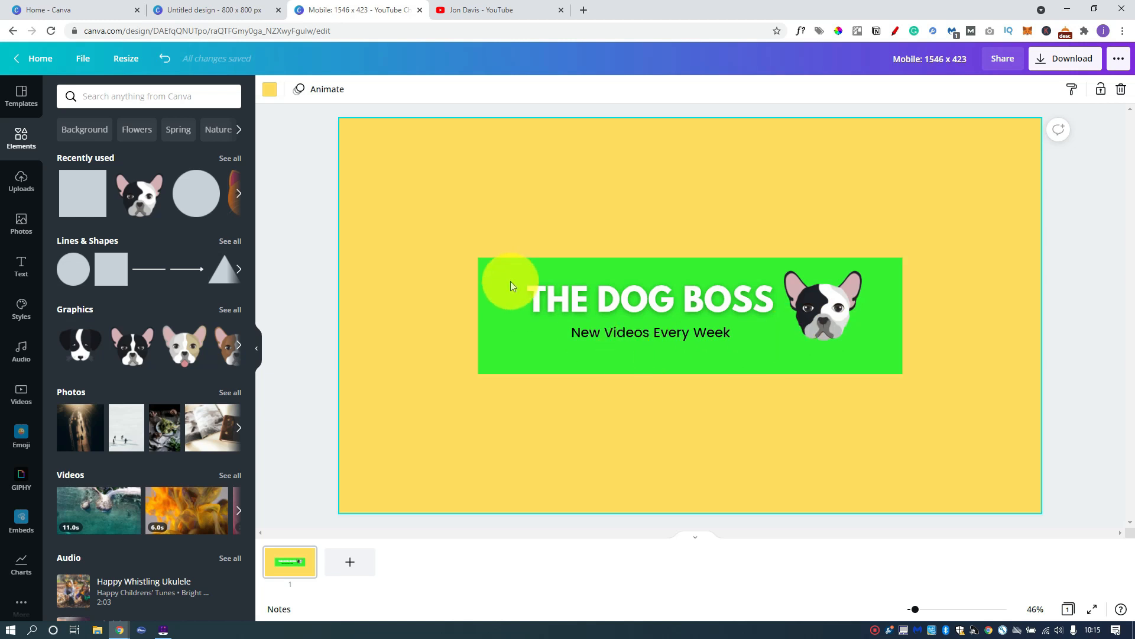
# - Delete the green safe-area rectangle behind the heading, subheading and dog graphic
pyautogui.click(495, 267)
pyautogui.press('Delete')
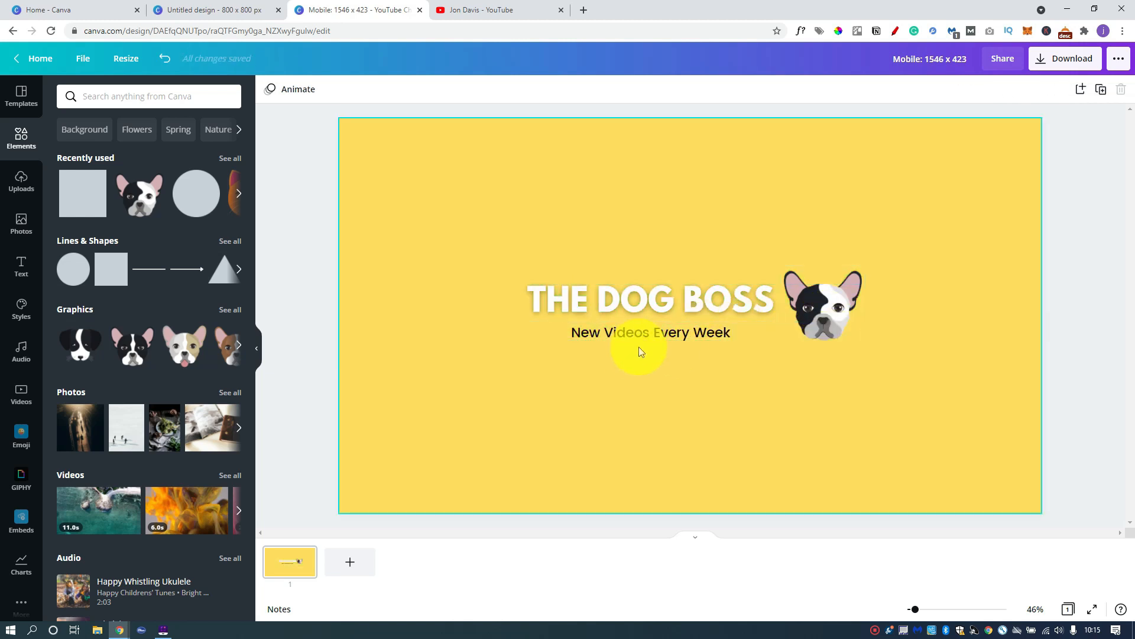
pyautogui.click(583, 302)
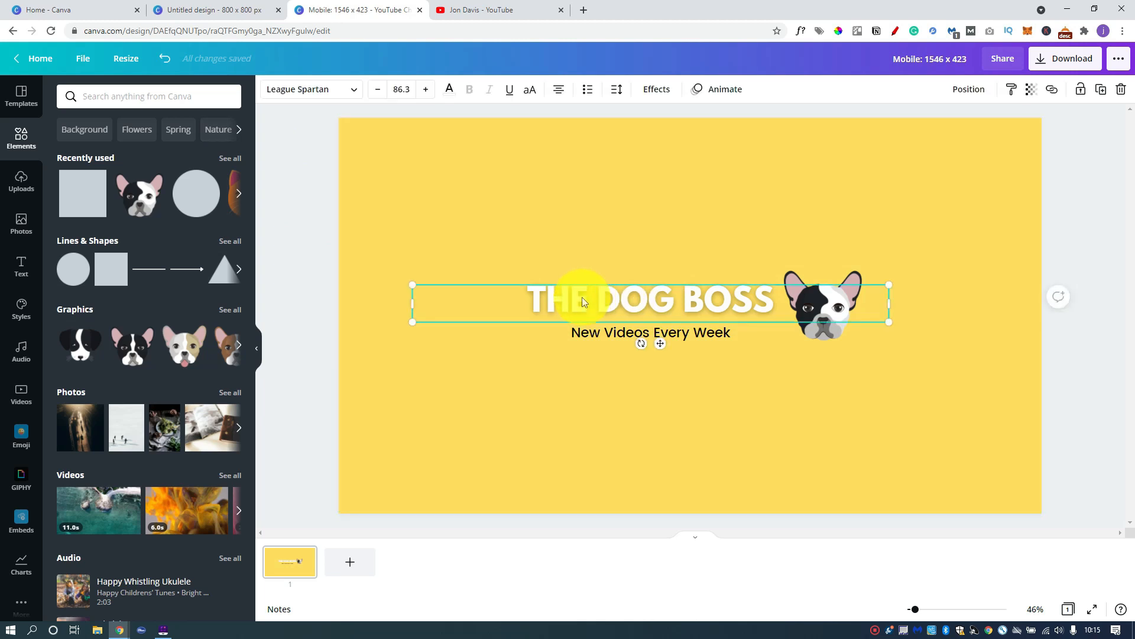
pyautogui.click(307, 188)
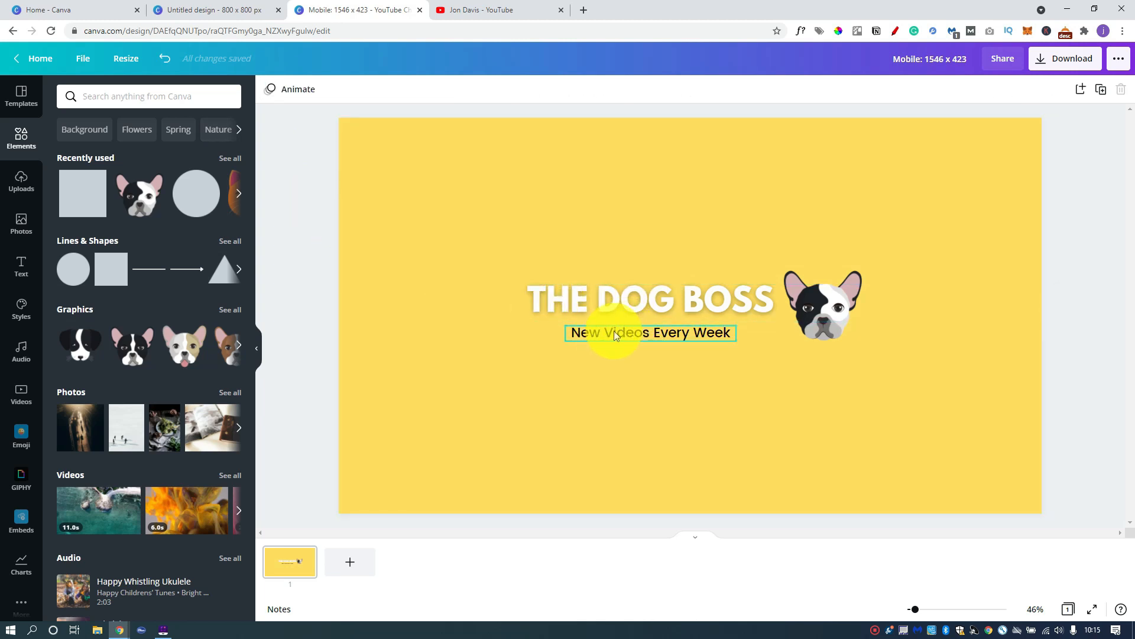
# - Add a square, flatten it into a thin bar behind the "New Videos Every Week" subheading and recolour it teal from The Dog Boss palette
pyautogui.click(71, 194)
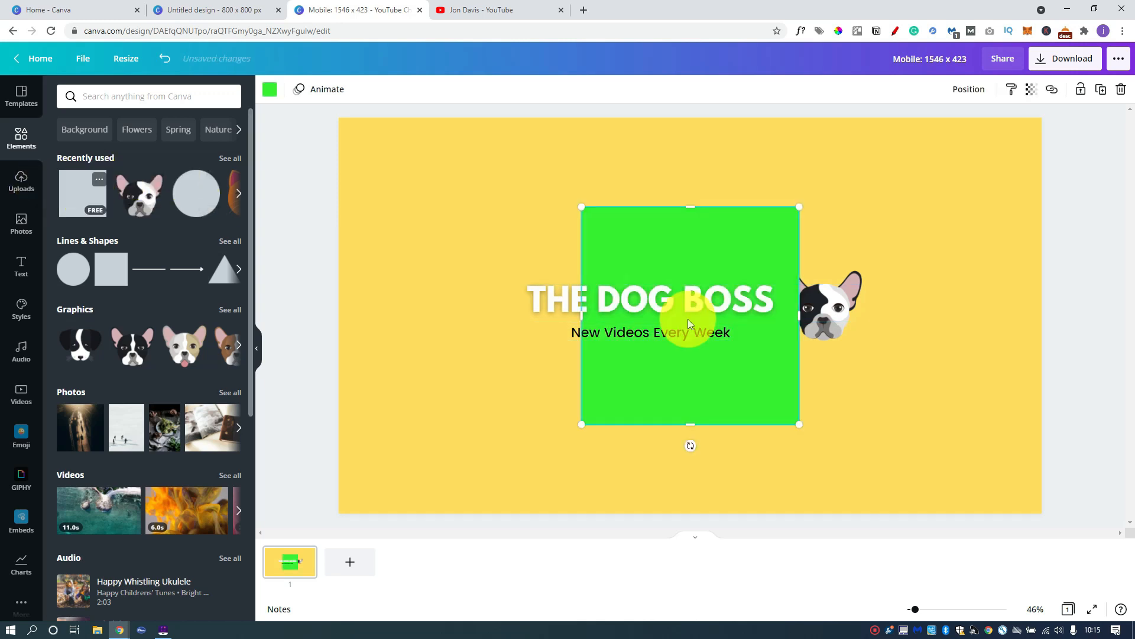
pyautogui.moveTo(689, 208); pyautogui.dragTo(690, 353)
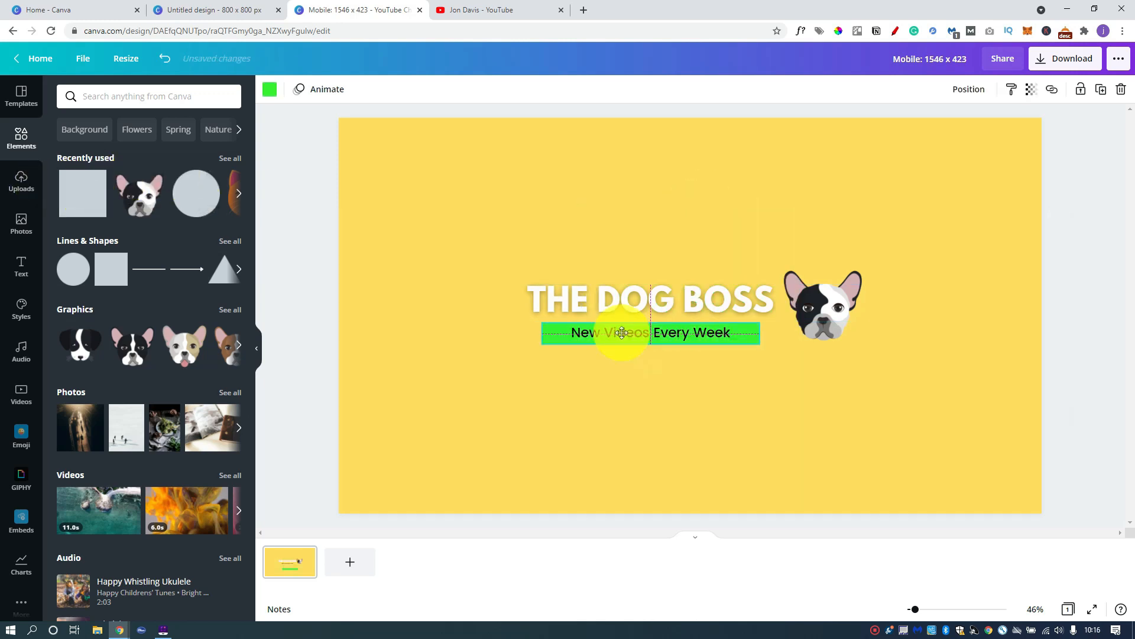
pyautogui.moveTo(760, 330); pyautogui.dragTo(773, 331)
pyautogui.moveTo(542, 332); pyautogui.dragTo(532, 330)
pyautogui.click(269, 89)
pyautogui.click(101, 311)
# - Shrink the subheading slightly, centre it on the teal bar, and stretch the bar to about the width of the heading
pyautogui.moveTo(566, 387); pyautogui.dragTo(661, 320)
pyautogui.click(555, 335)
pyautogui.keyDown('shift'); pyautogui.click(601, 336); pyautogui.keyUp('shift')
pyautogui.moveTo(773, 344); pyautogui.dragTo(748, 335)
pyautogui.moveTo(728, 330); pyautogui.dragTo(740, 330)
pyautogui.click(742, 330)
pyautogui.moveTo(759, 330); pyautogui.dragTo(772, 329)
pyautogui.moveTo(544, 329); pyautogui.dragTo(534, 330)
pyautogui.click(679, 411)
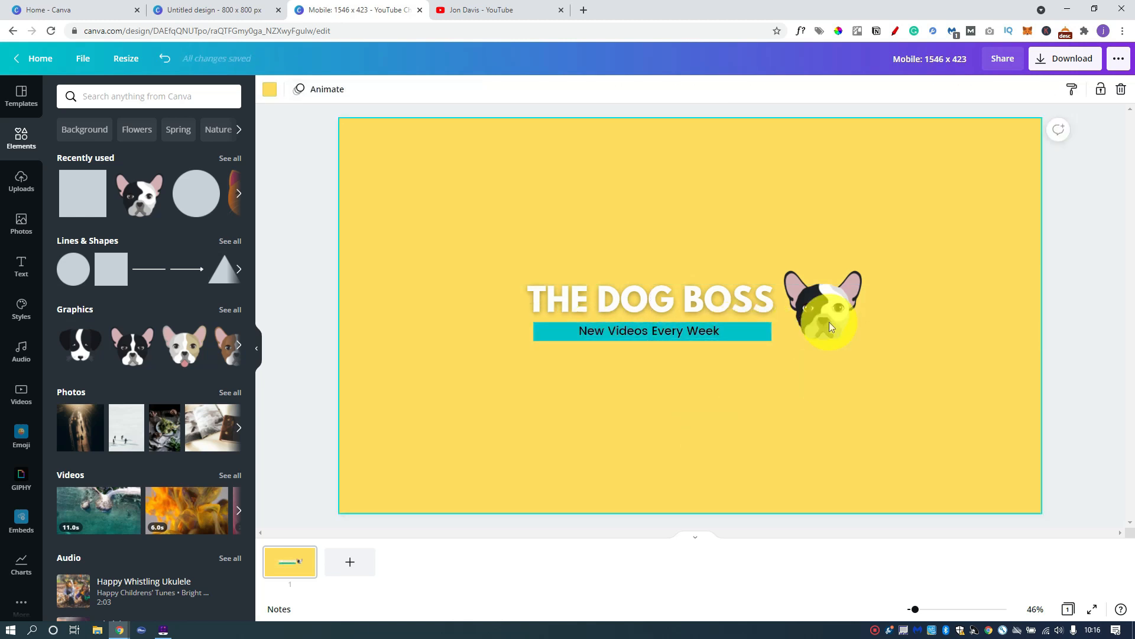
# - Try black and teal text colours on the "THE DOG BOSS" heading, restore white, and check its text effect
pyautogui.click(700, 300)
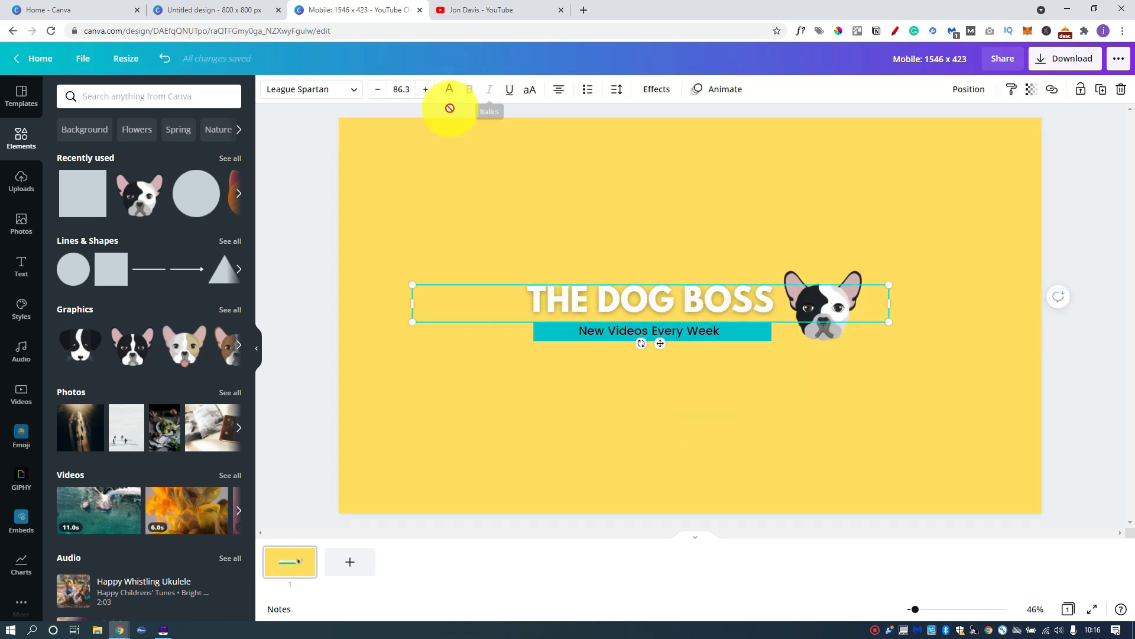
pyautogui.click(605, 218)
pyautogui.click(609, 300)
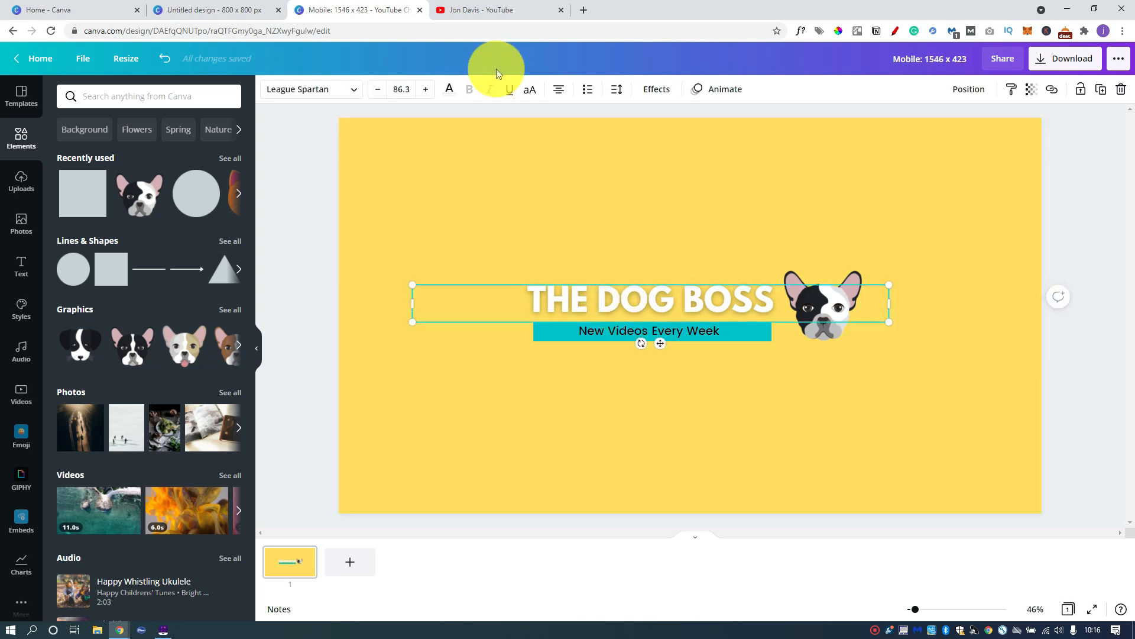
pyautogui.click(449, 90)
pyautogui.click(164, 310)
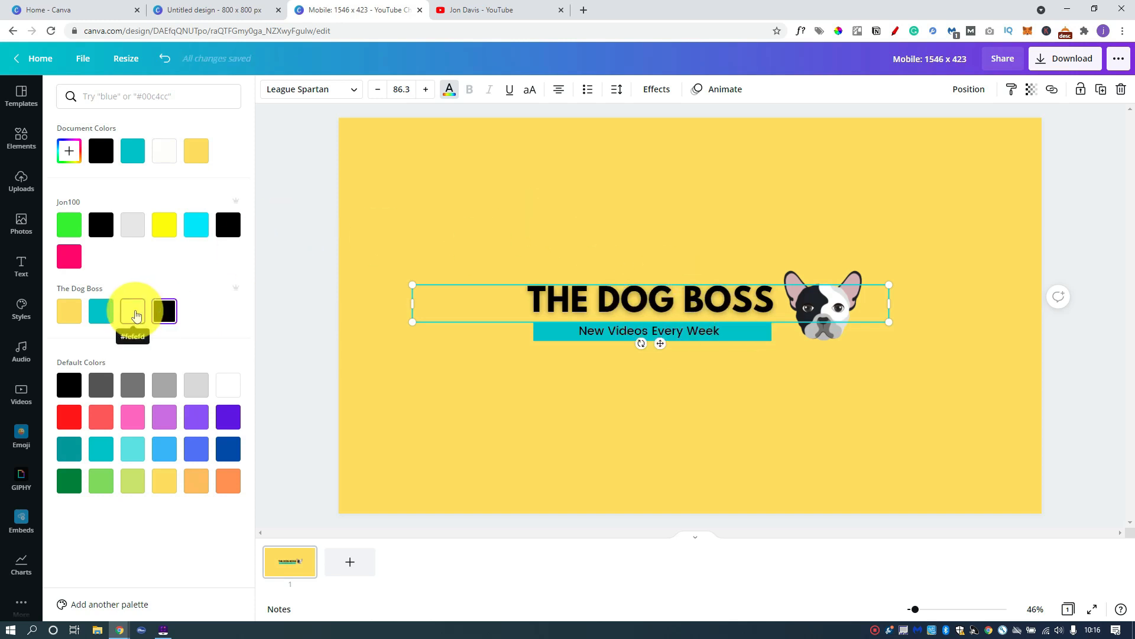
pyautogui.click(99, 318)
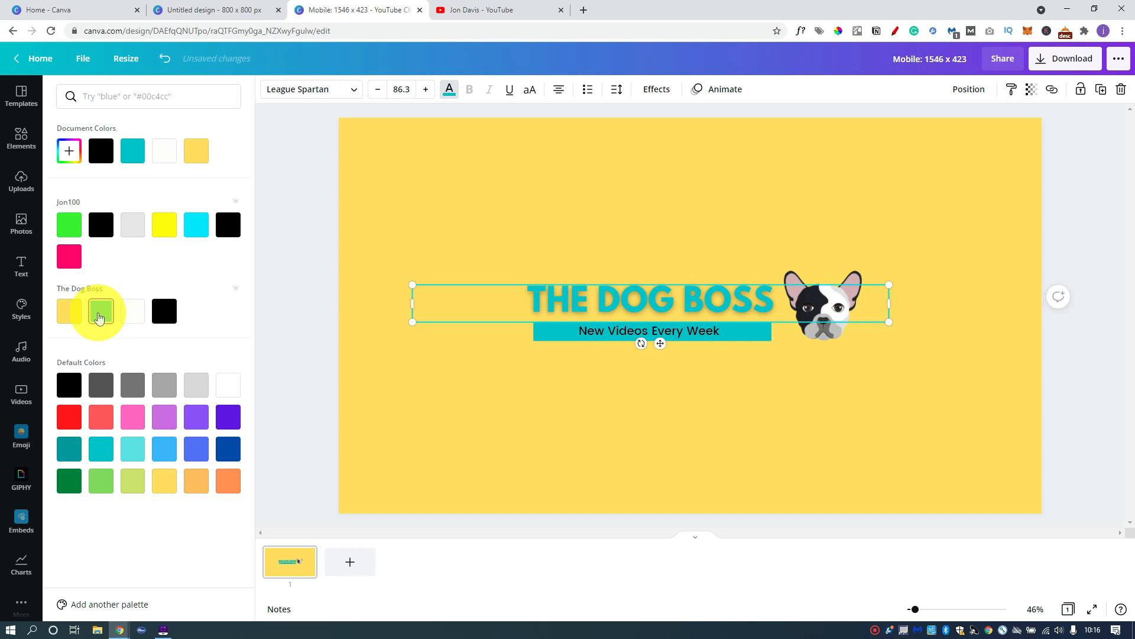
pyautogui.click(130, 313)
pyautogui.click(661, 94)
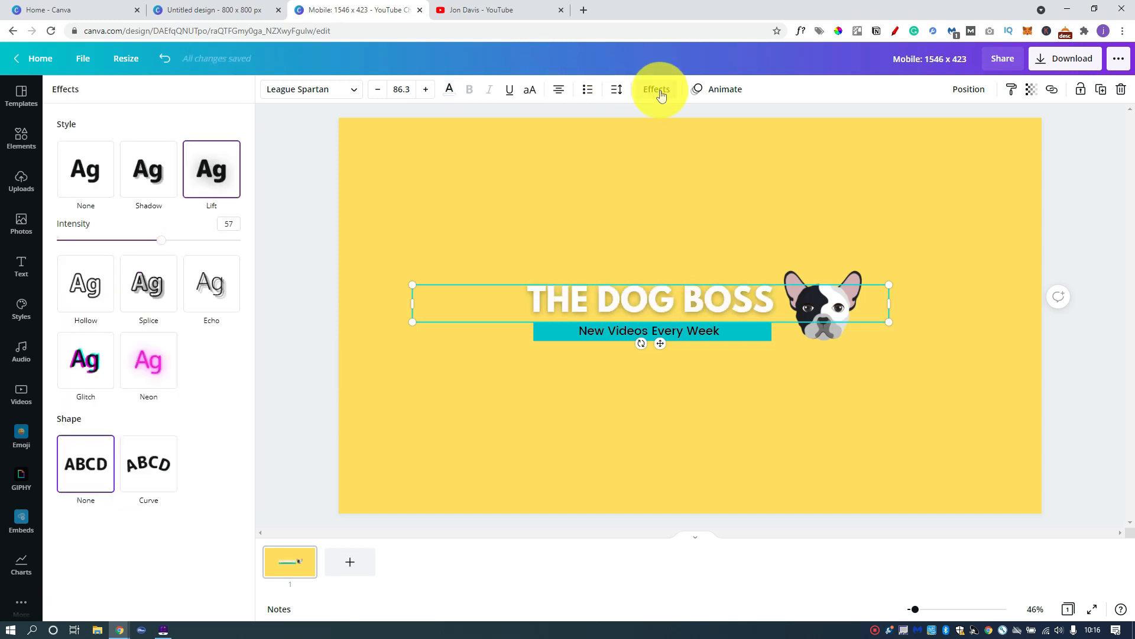
# - Download the finished channel art as a PNG image
pyautogui.click(300, 208)
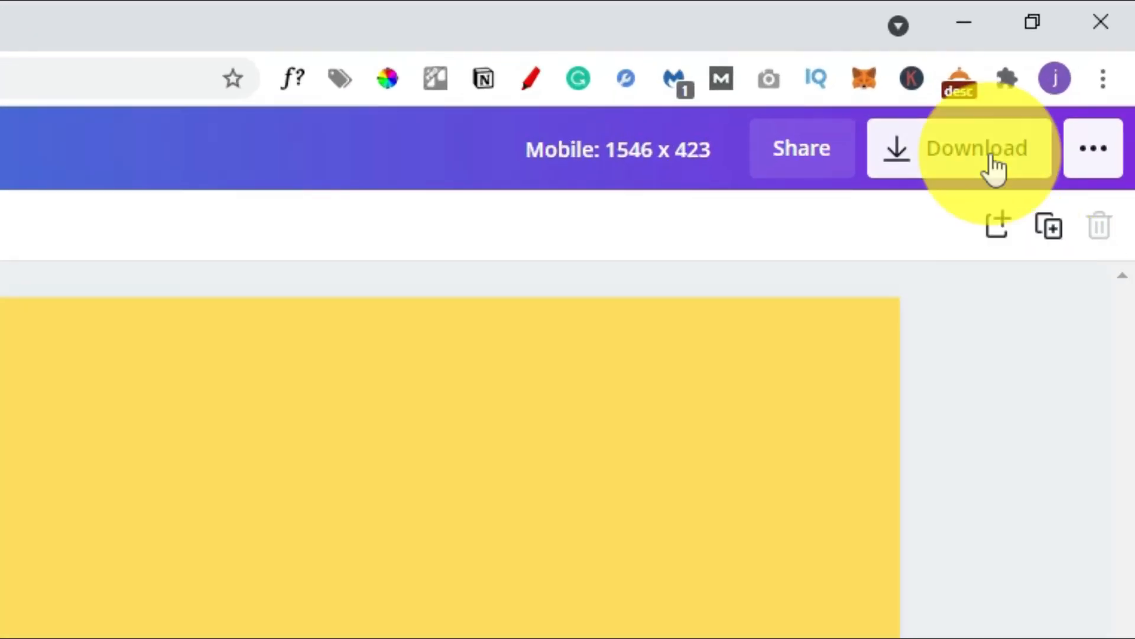
pyautogui.click(996, 169)
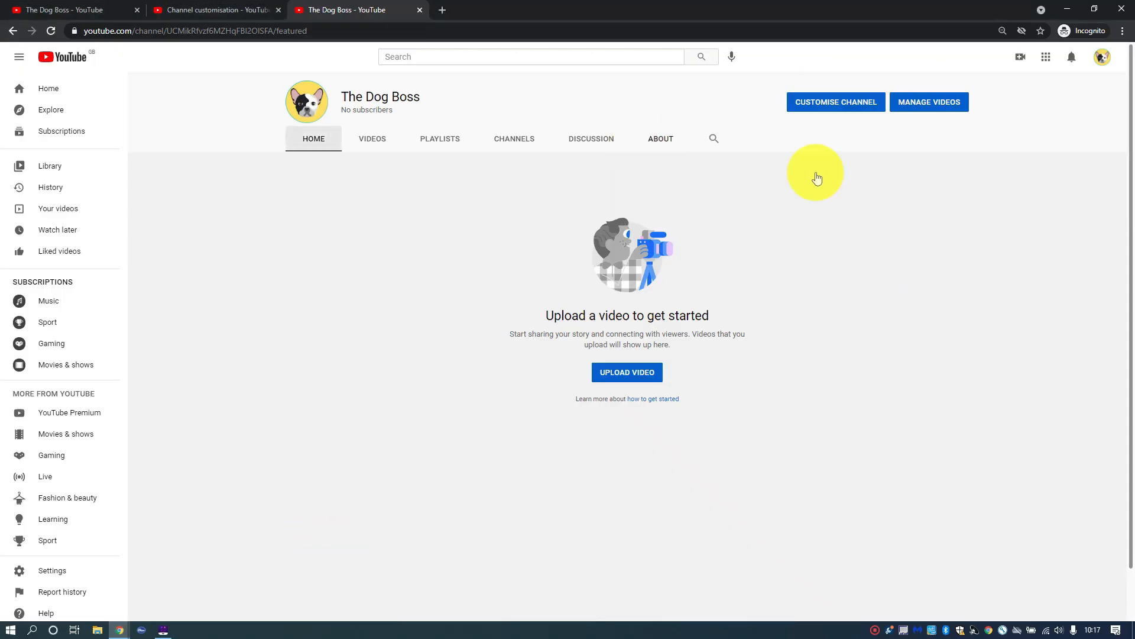
# - Switch to YouTube Studio and upload "Mobile 1546 x 423.png" as the channel's banner image in the branding settings
pyautogui.click(838, 101)
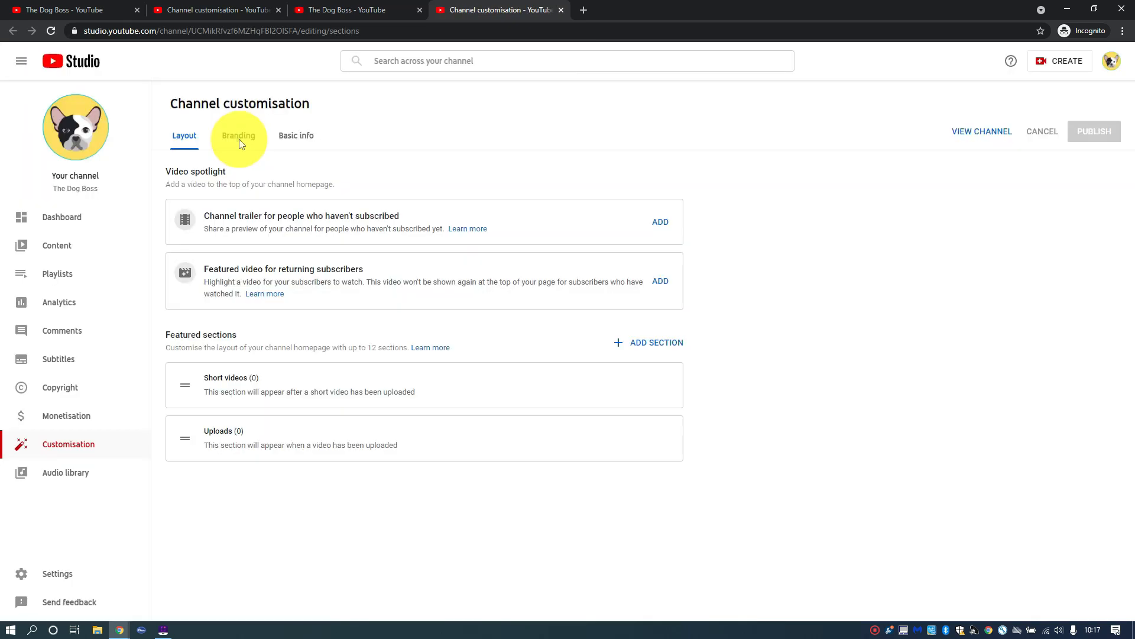
pyautogui.click(239, 138)
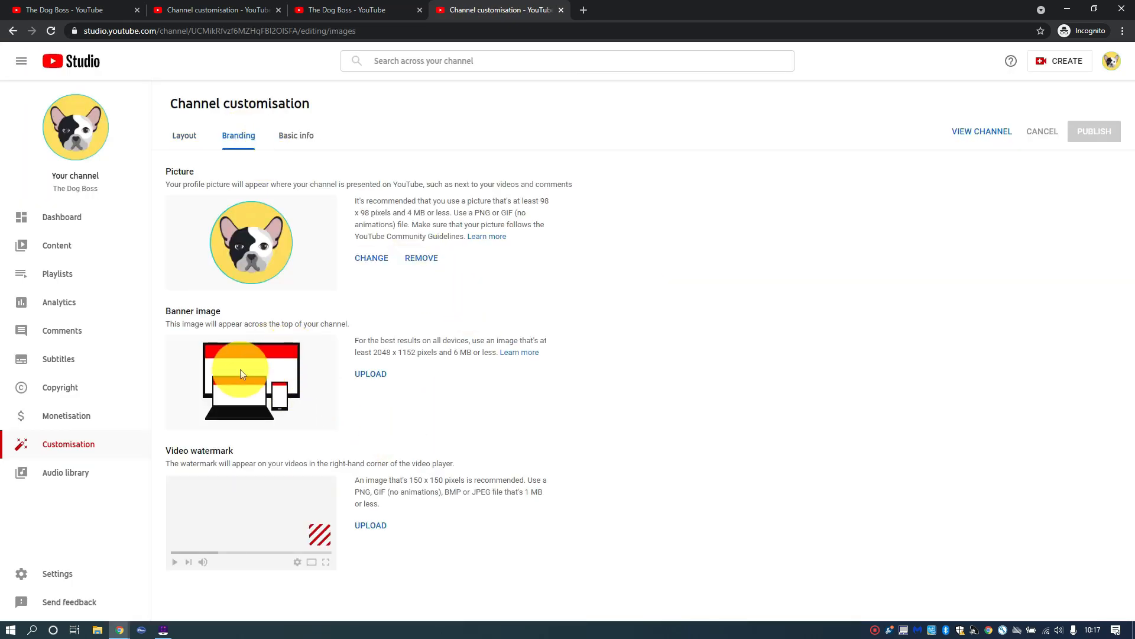
pyautogui.click(371, 374)
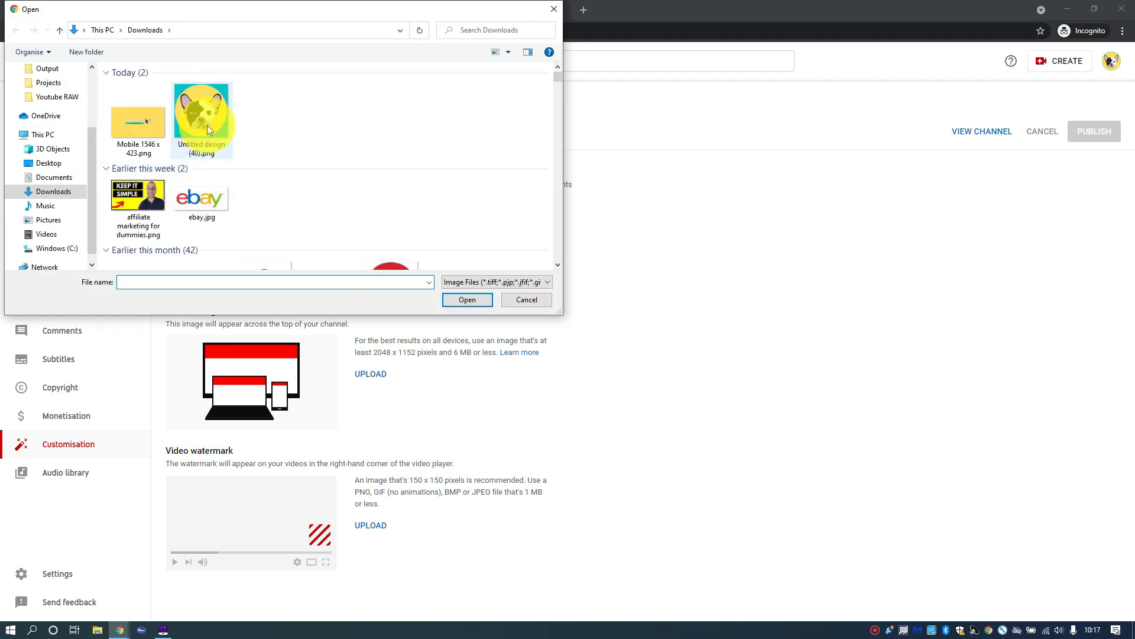
pyautogui.click(207, 126)
pyautogui.click(139, 123)
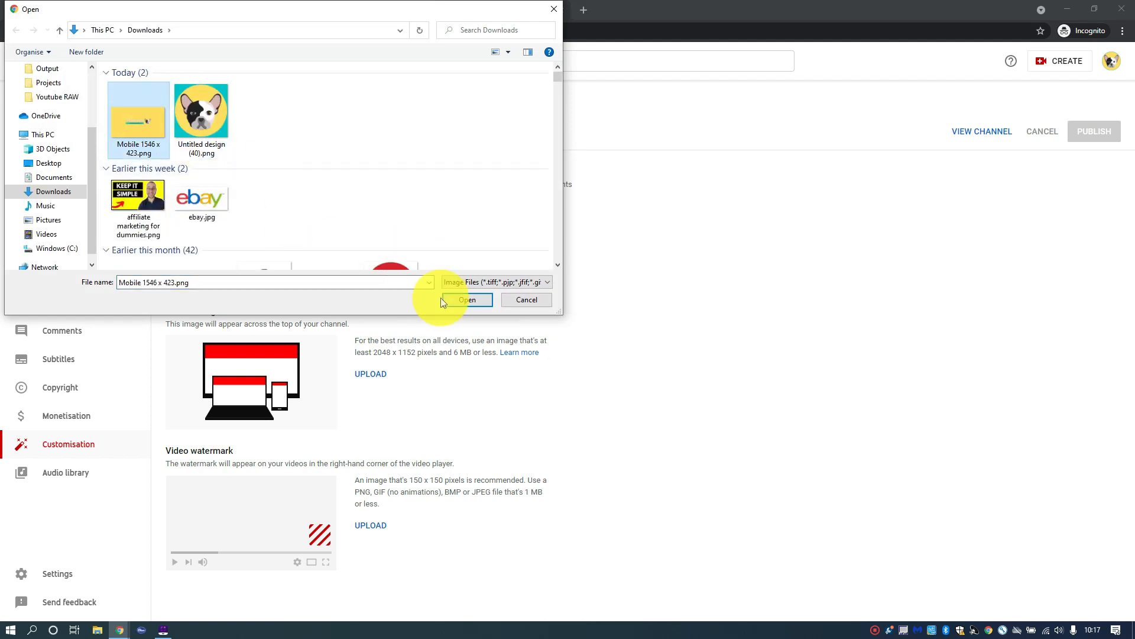
pyautogui.click(473, 301)
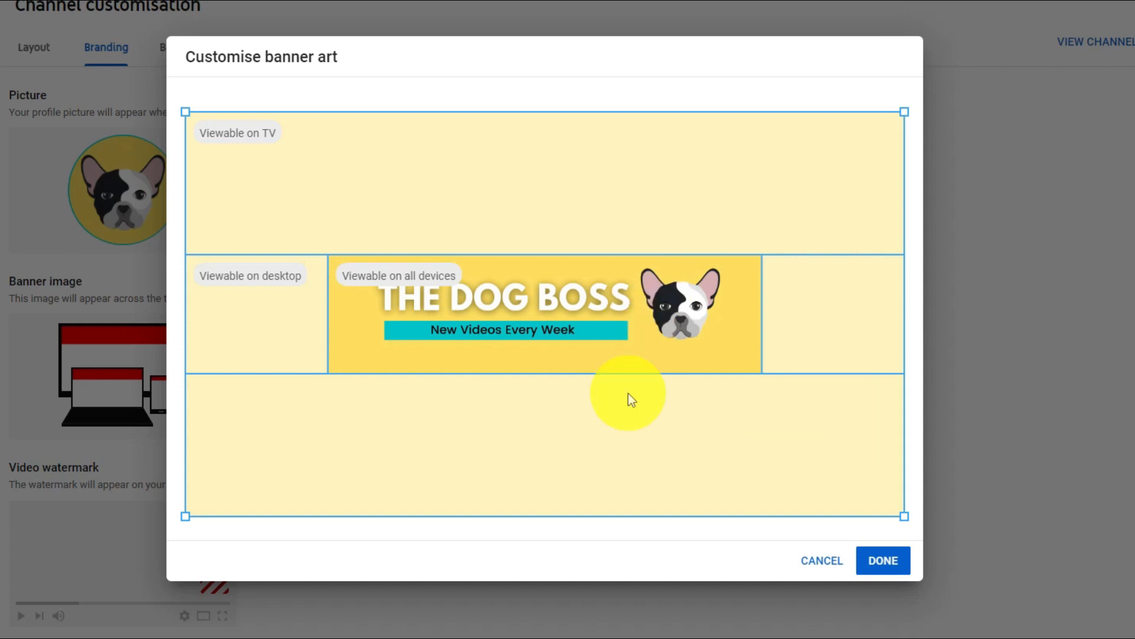
# - Shrink the banner crop slightly around the title and dog graphic and accept the banner art
pyautogui.moveTo(904, 516)
pyautogui.mouseDown()
pyautogui.moveTo(867, 492)
pyautogui.moveTo(884, 492)
pyautogui.moveTo(886, 506)
pyautogui.mouseUp()
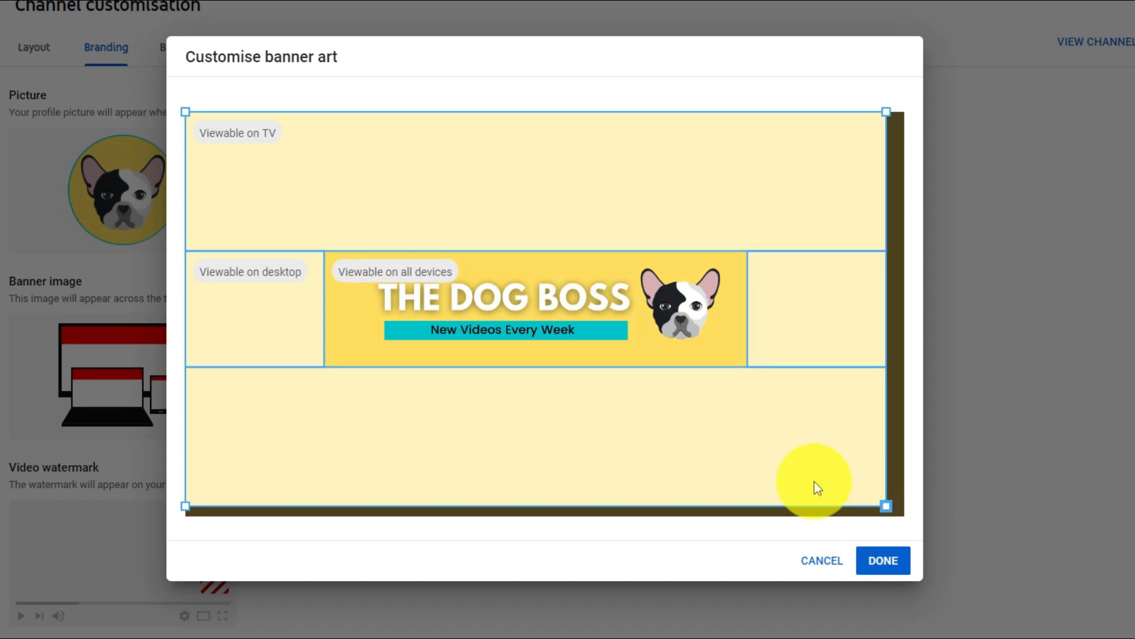
pyautogui.click(887, 568)
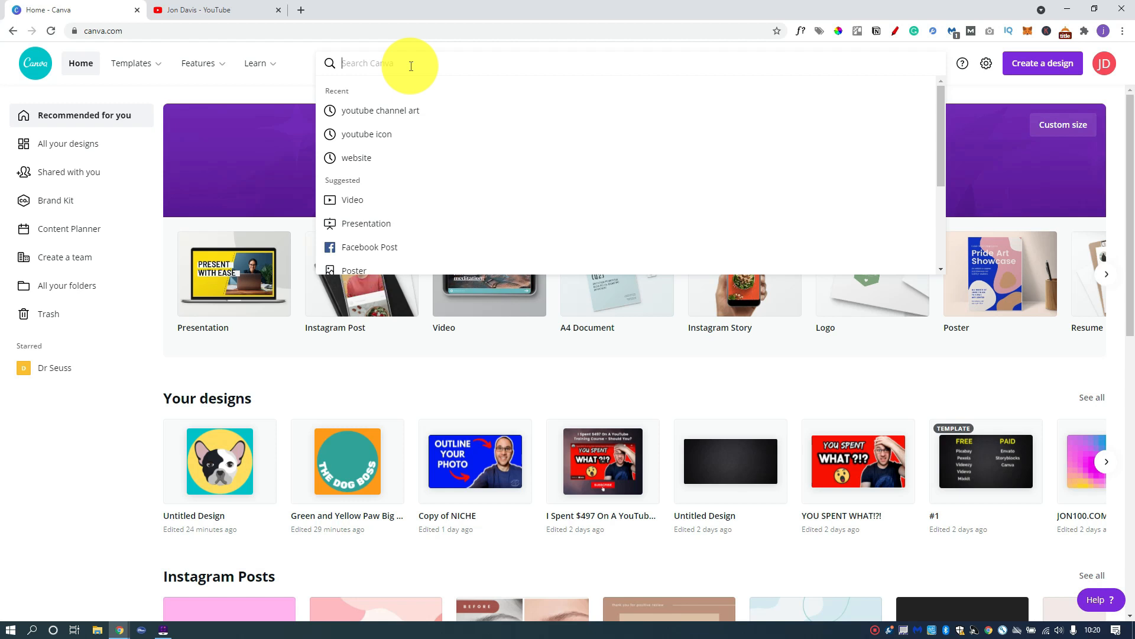
# - Switch to Canva, search for "youtube", choose the YouTube Intro format and create a blank YouTube Intro design
pyautogui.write('youtube')
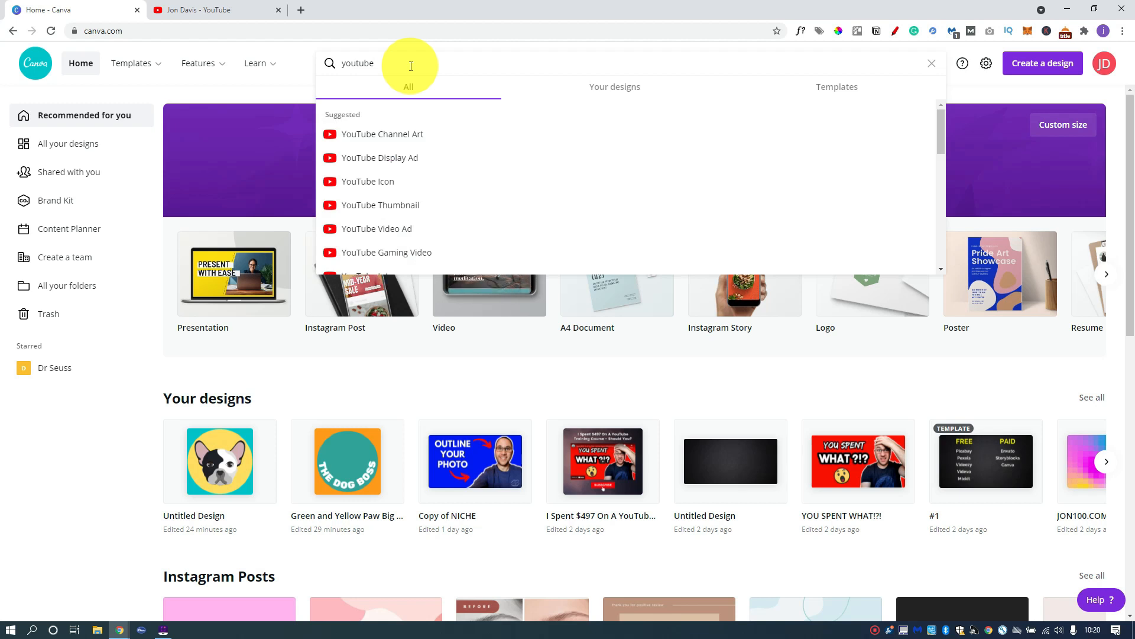
pyautogui.scroll(-1, 434, 169)
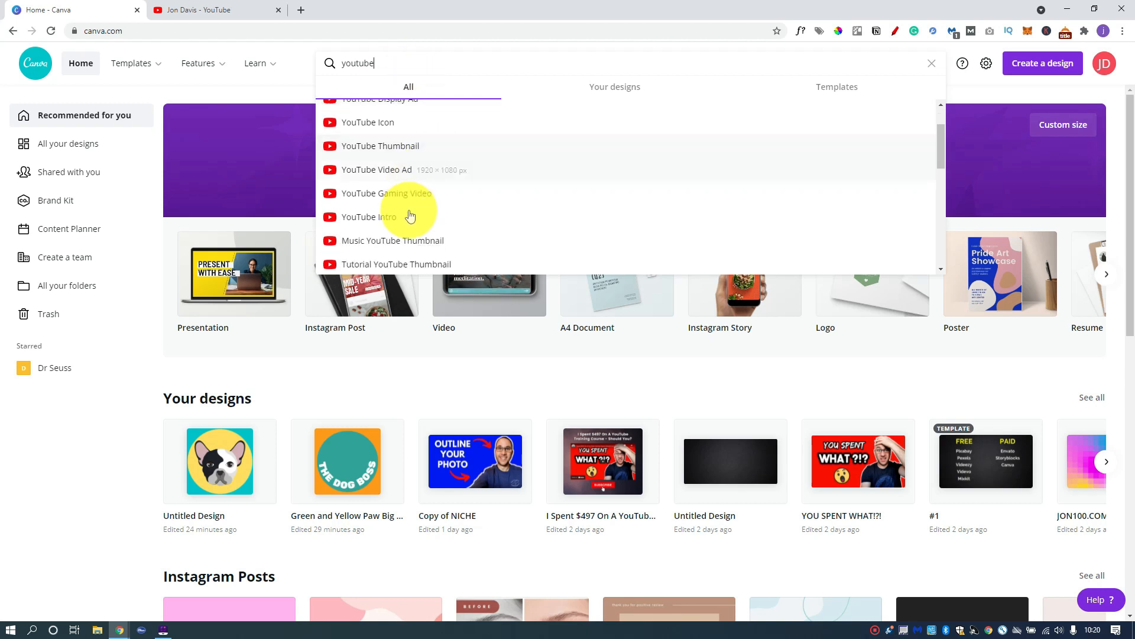
pyautogui.click(383, 223)
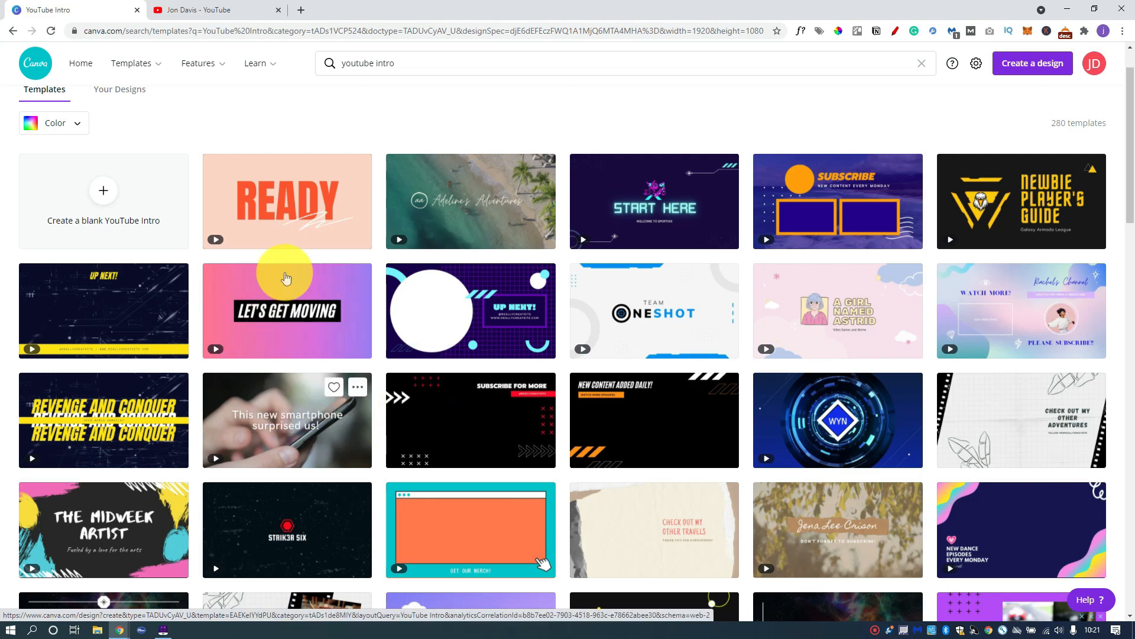
pyautogui.scroll(-3, 690, 450)
pyautogui.scroll(6, 373, 386)
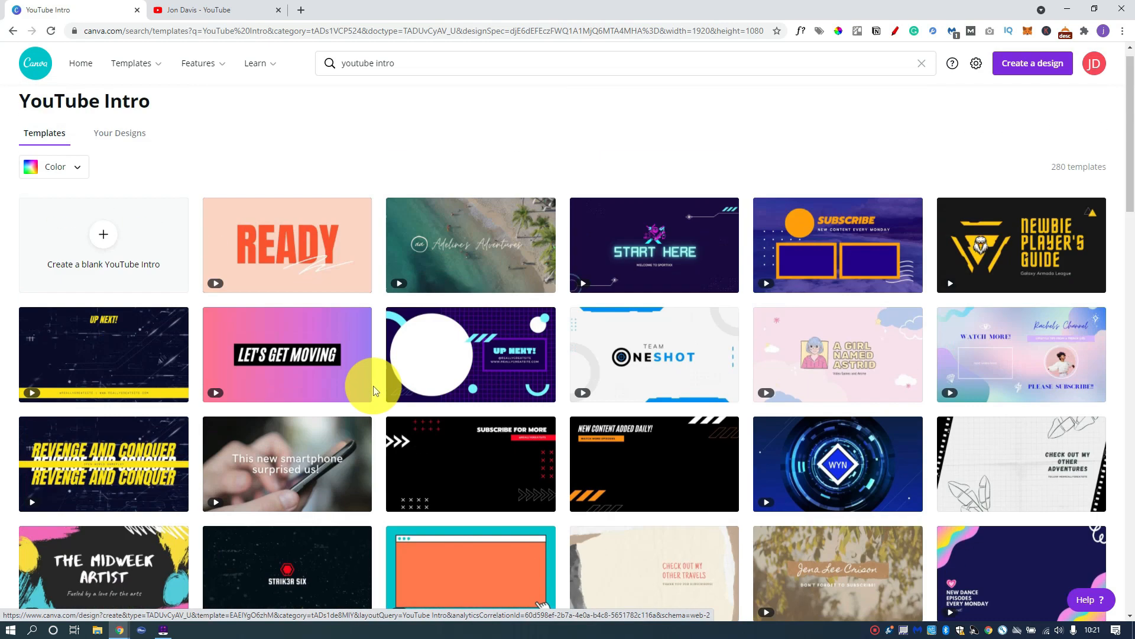
pyautogui.click(100, 251)
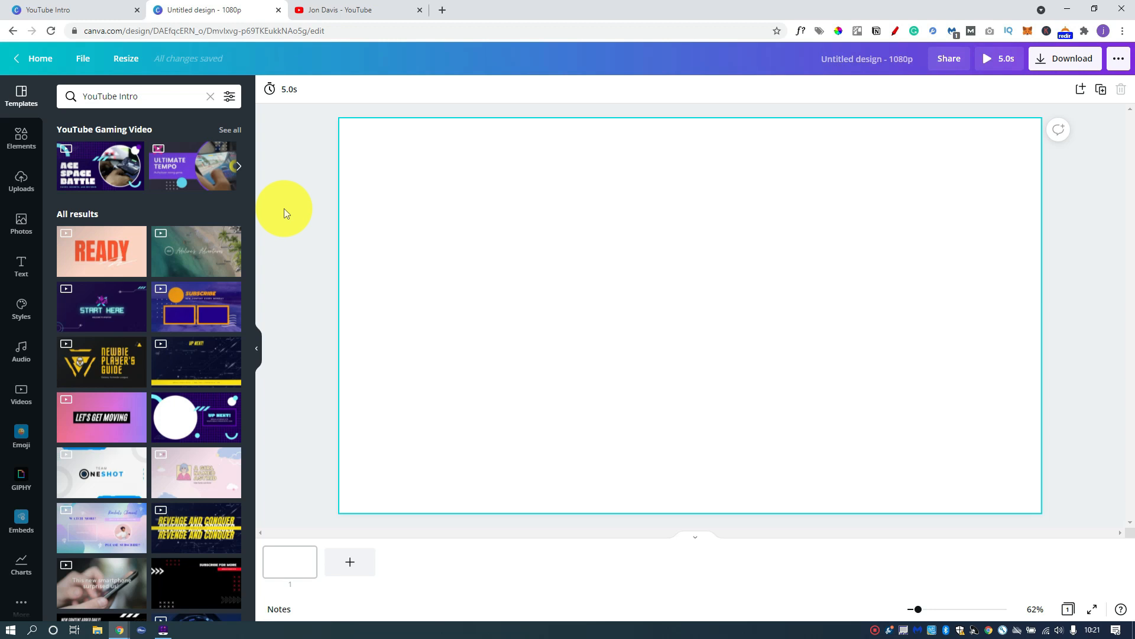
# - Set the blank intro page's background to the yellow from The Dog Boss palette
pyautogui.click(472, 208)
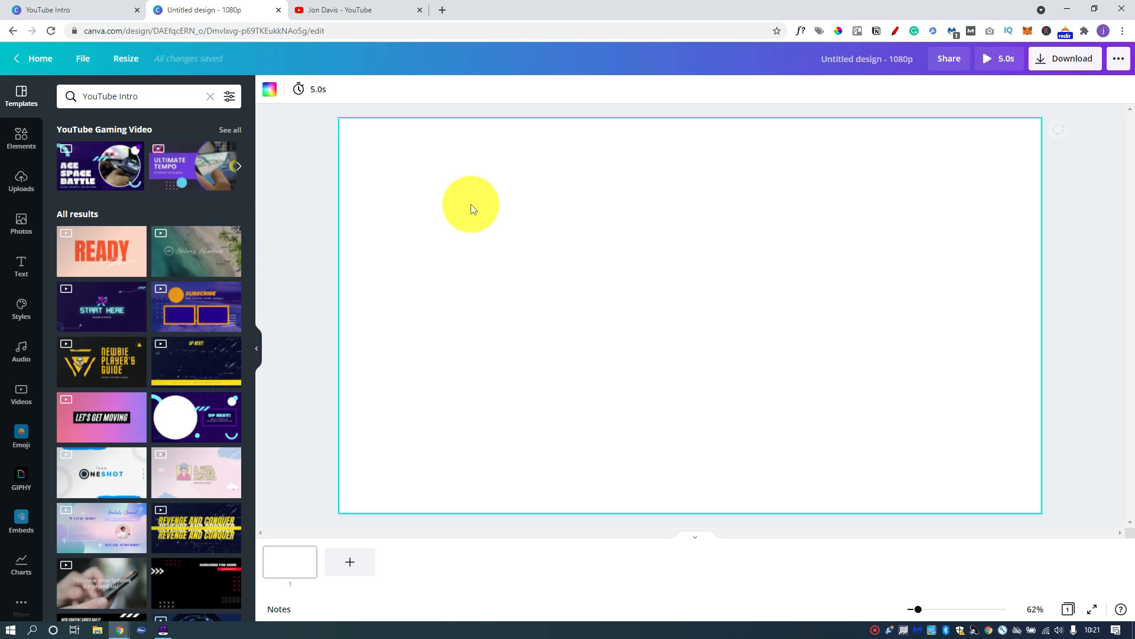
pyautogui.click(270, 91)
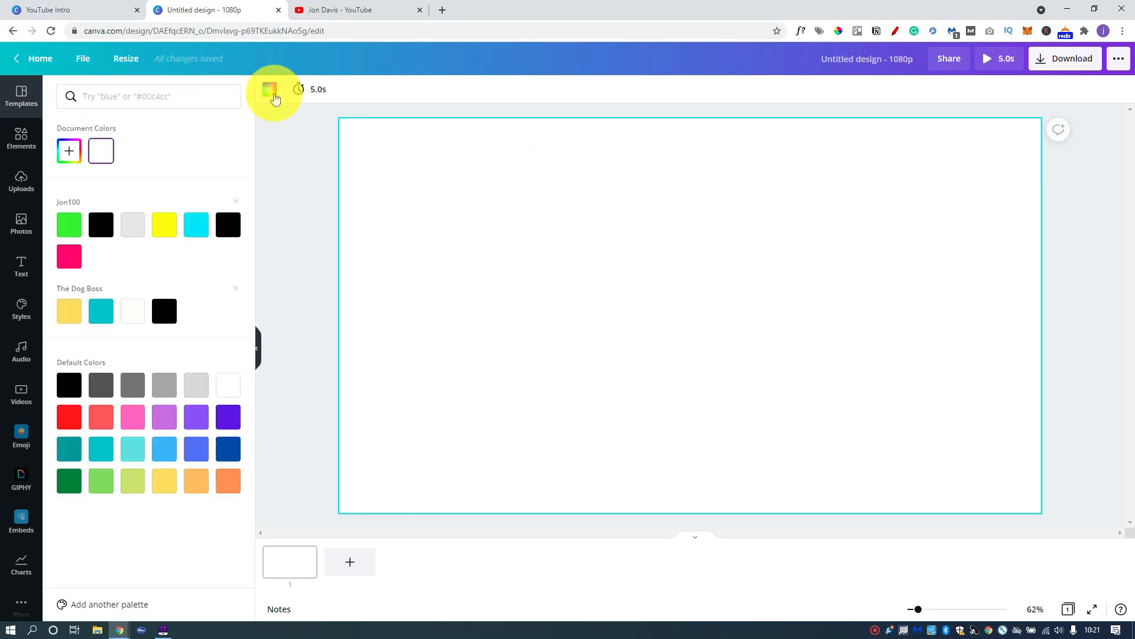
pyautogui.click(69, 319)
pyautogui.click(289, 239)
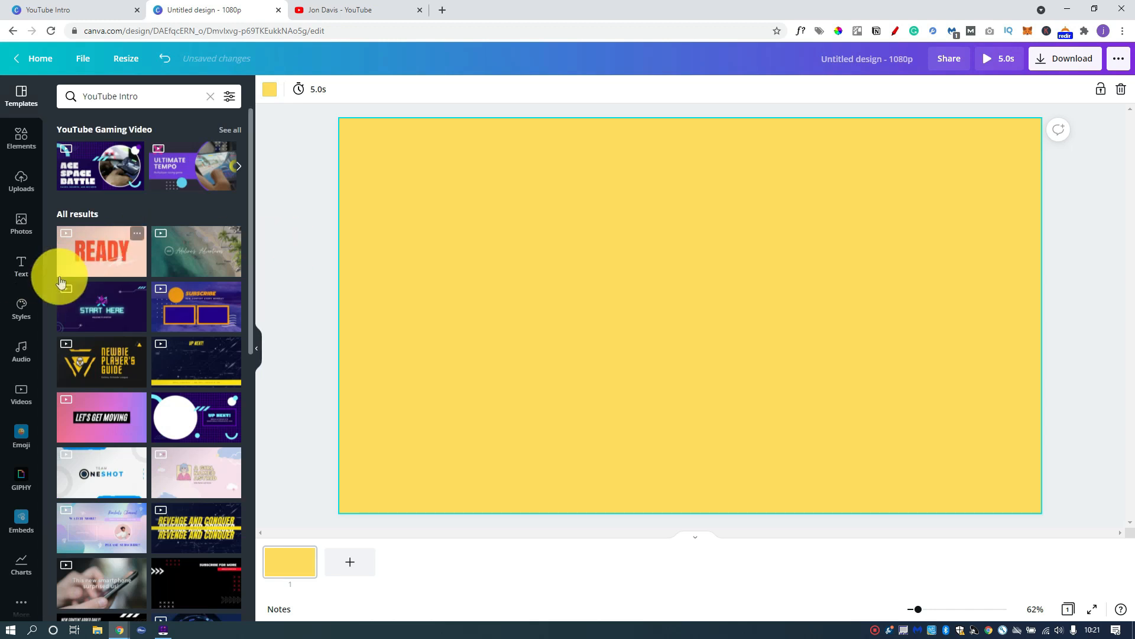
# - Add a heading reading "EVERYTHING" to the yellow page and set its font to Anton
pyautogui.click(21, 264)
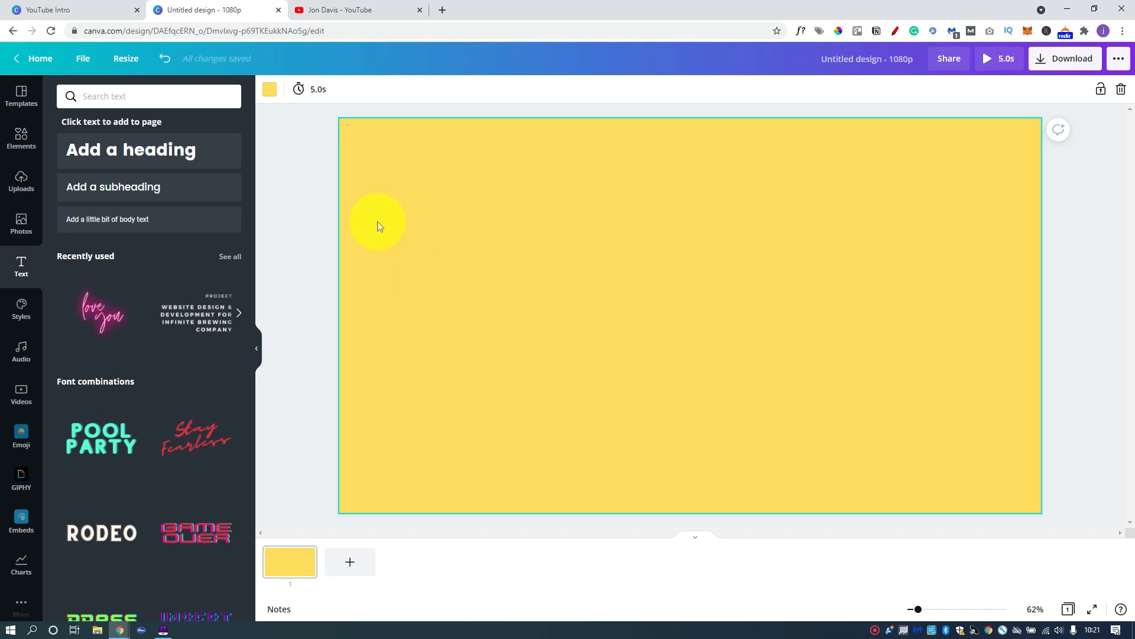
pyautogui.click(170, 154)
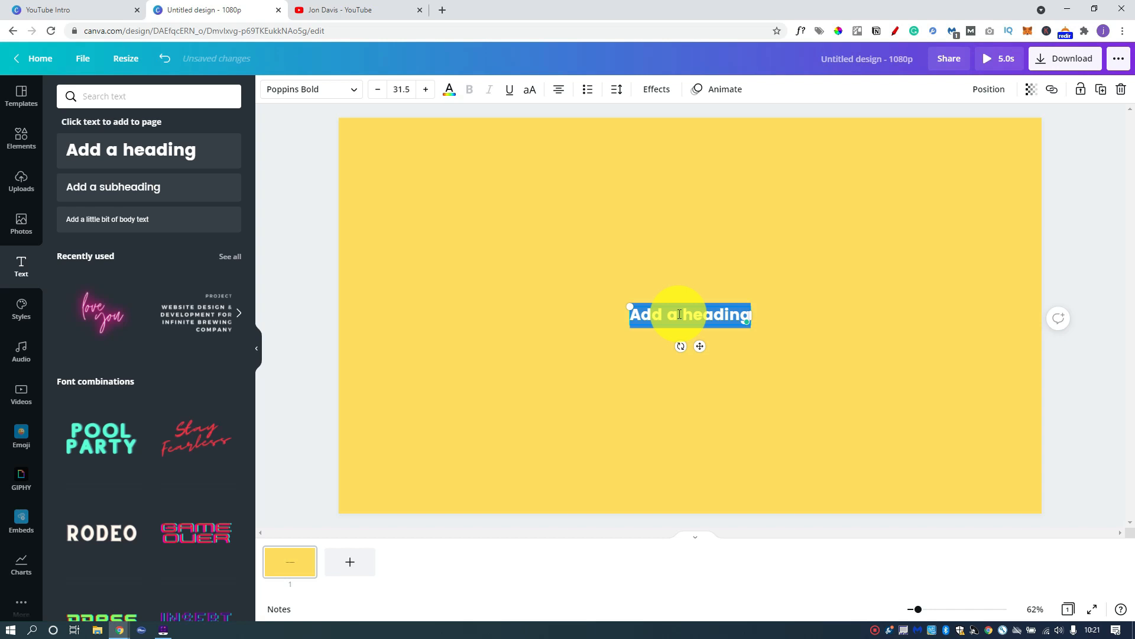
pyautogui.write('EVERYTHING')
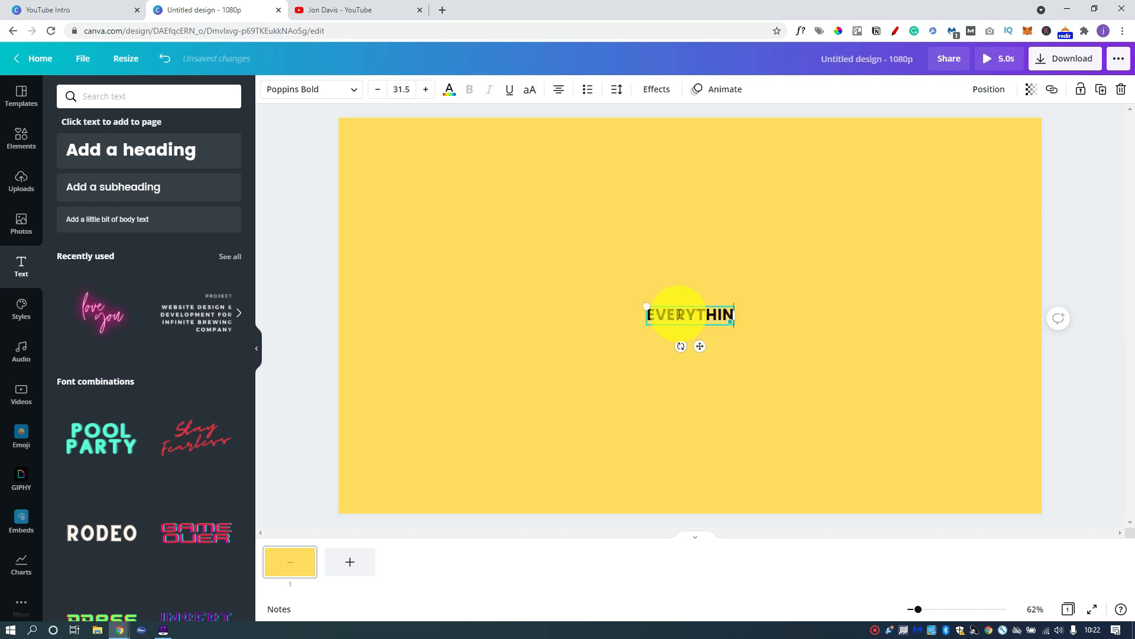
pyautogui.doubleClick(689, 314)
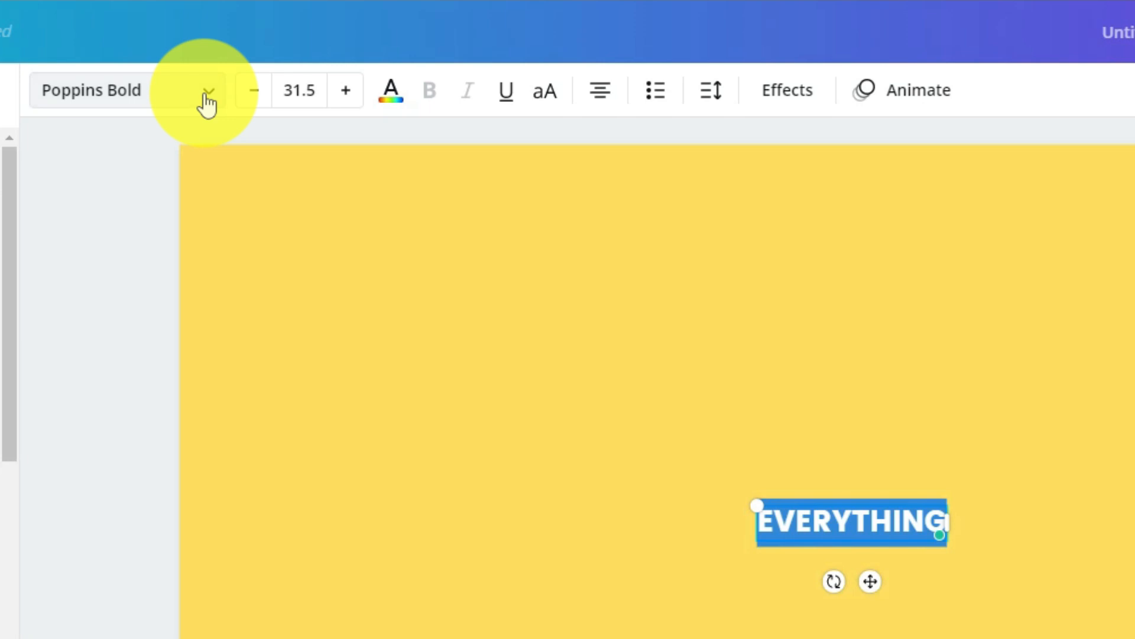
pyautogui.click(208, 94)
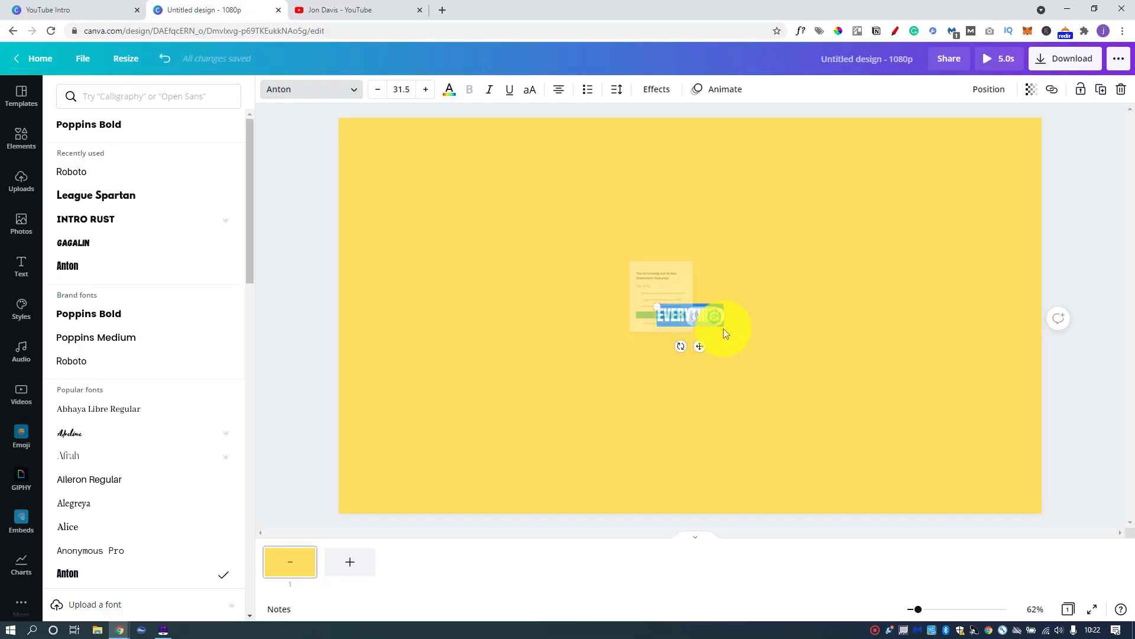
pyautogui.click(791, 296)
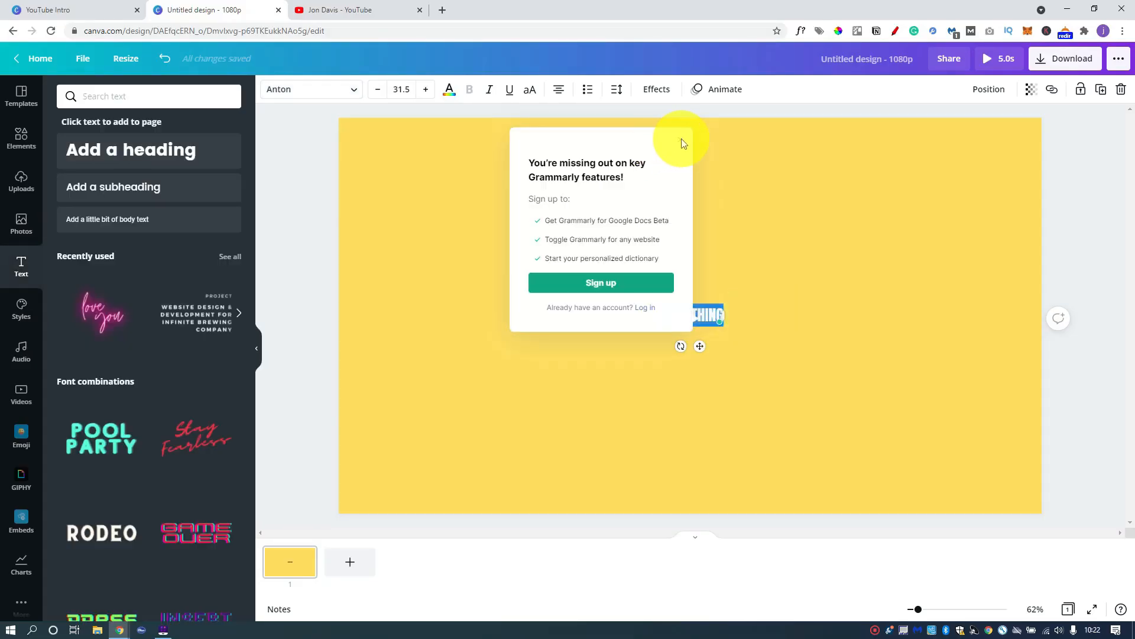
pyautogui.click(677, 140)
# - Enlarge the "EVERYTHING" heading to font size 276 and centre it on the page
pyautogui.click(710, 314)
pyautogui.moveTo(725, 325); pyautogui.dragTo(1046, 526)
pyautogui.moveTo(658, 306); pyautogui.dragTo(494, 263)
pyautogui.click(603, 213)
pyautogui.moveTo(810, 328); pyautogui.dragTo(723, 305)
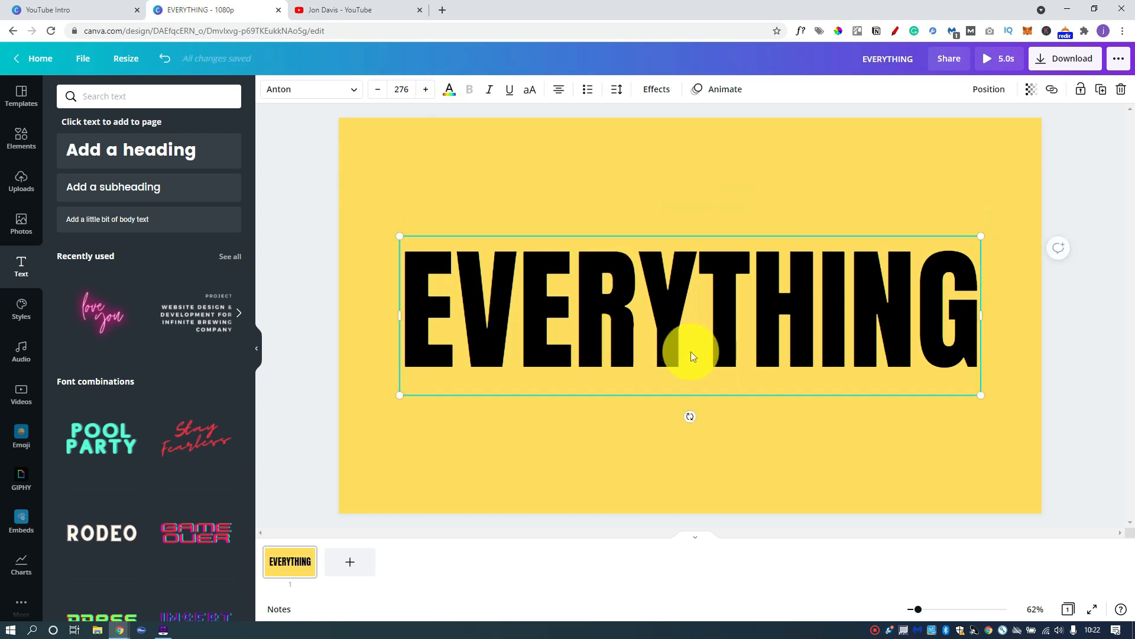
# - Look through the text effects, the text animations and the page animations available for the heading page
pyautogui.click(656, 89)
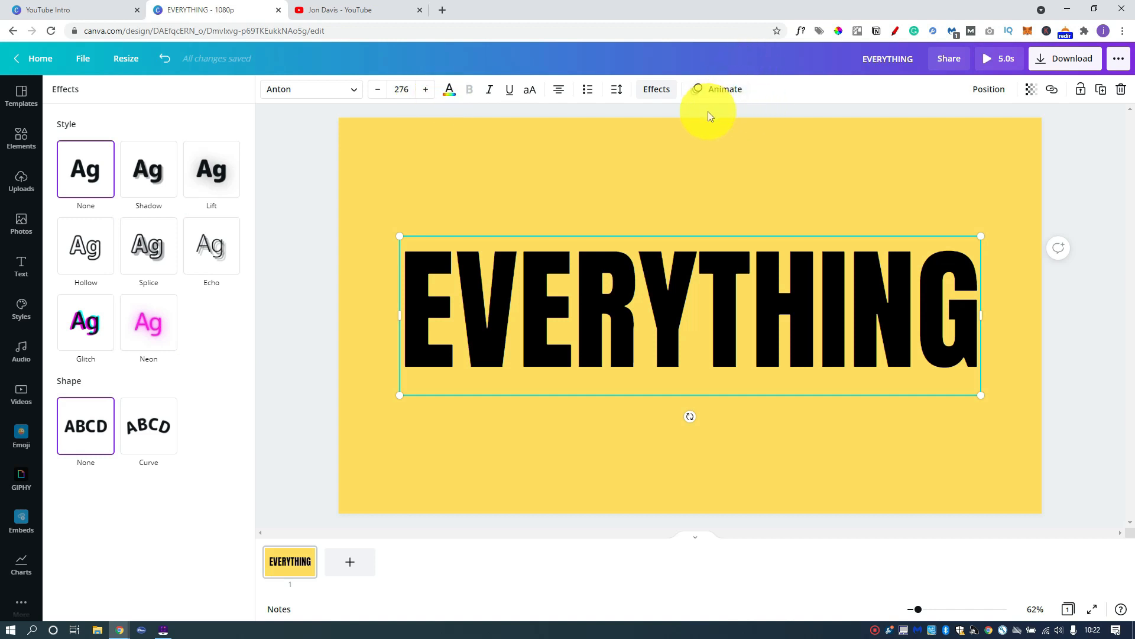
pyautogui.click(722, 90)
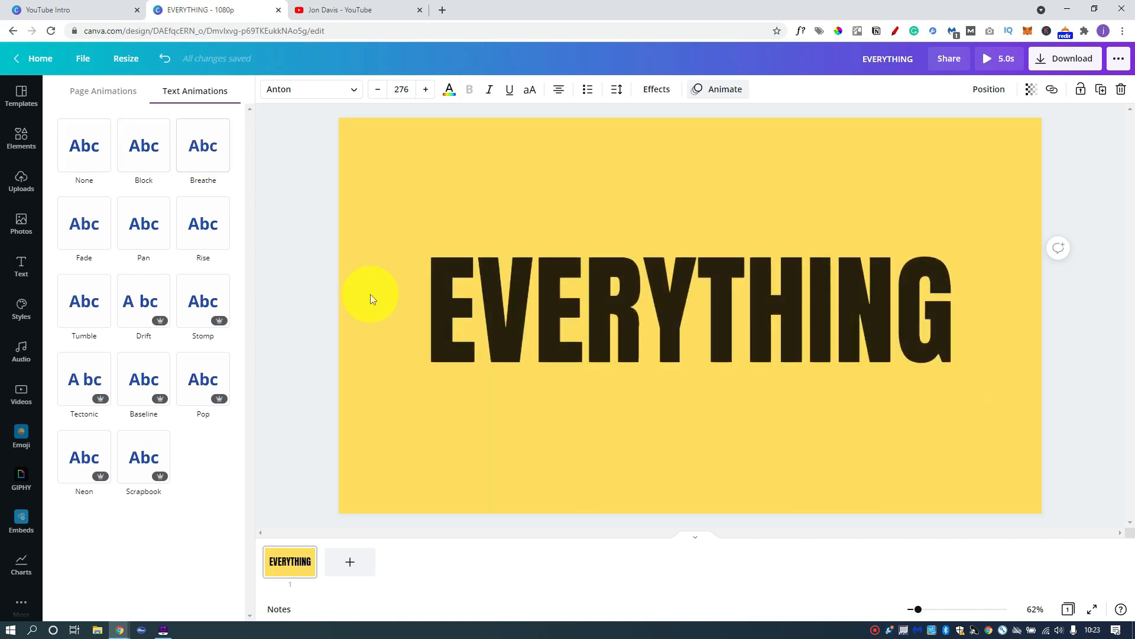
pyautogui.click(295, 162)
pyautogui.click(294, 162)
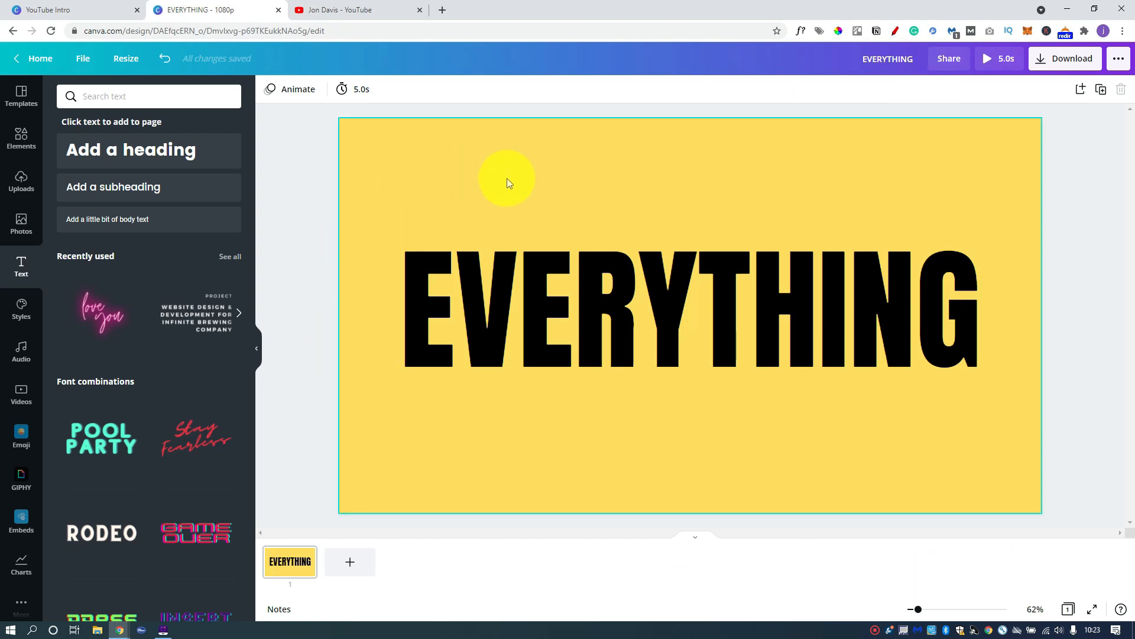
pyautogui.click(306, 93)
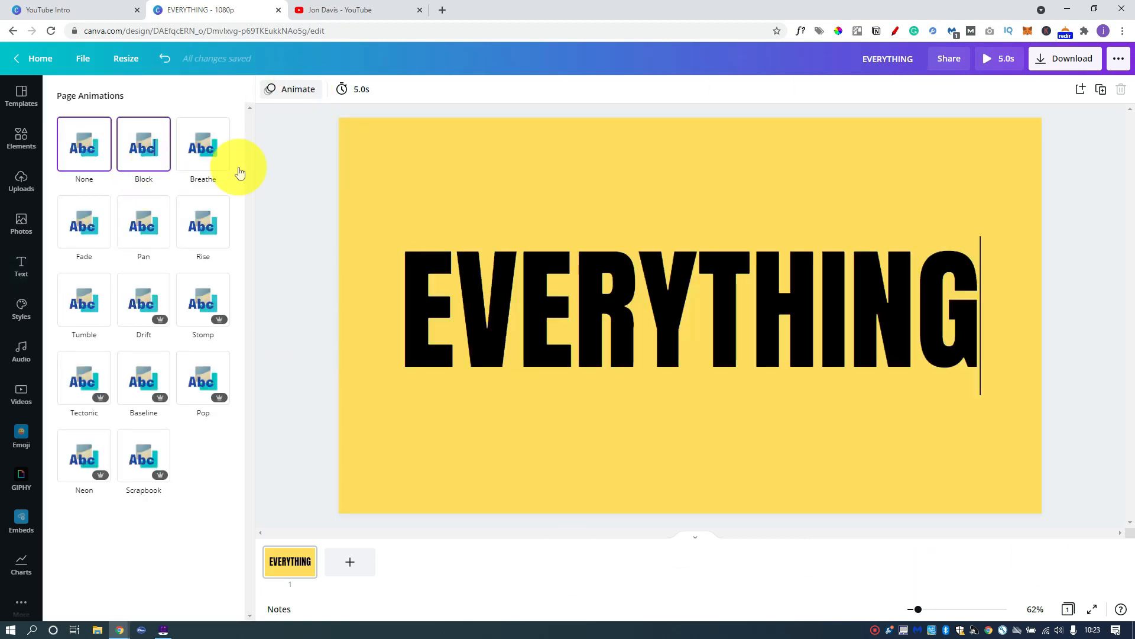
pyautogui.click(290, 161)
# - Apply the Breathe text animation to the "EVERYTHING" heading
pyautogui.click(659, 337)
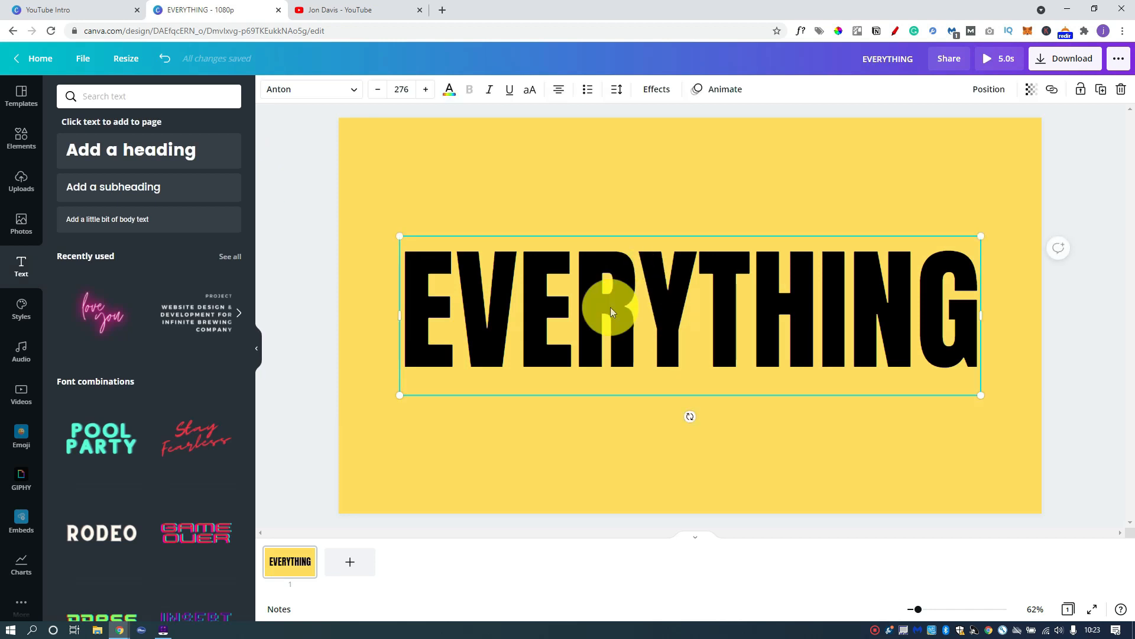
pyautogui.click(731, 98)
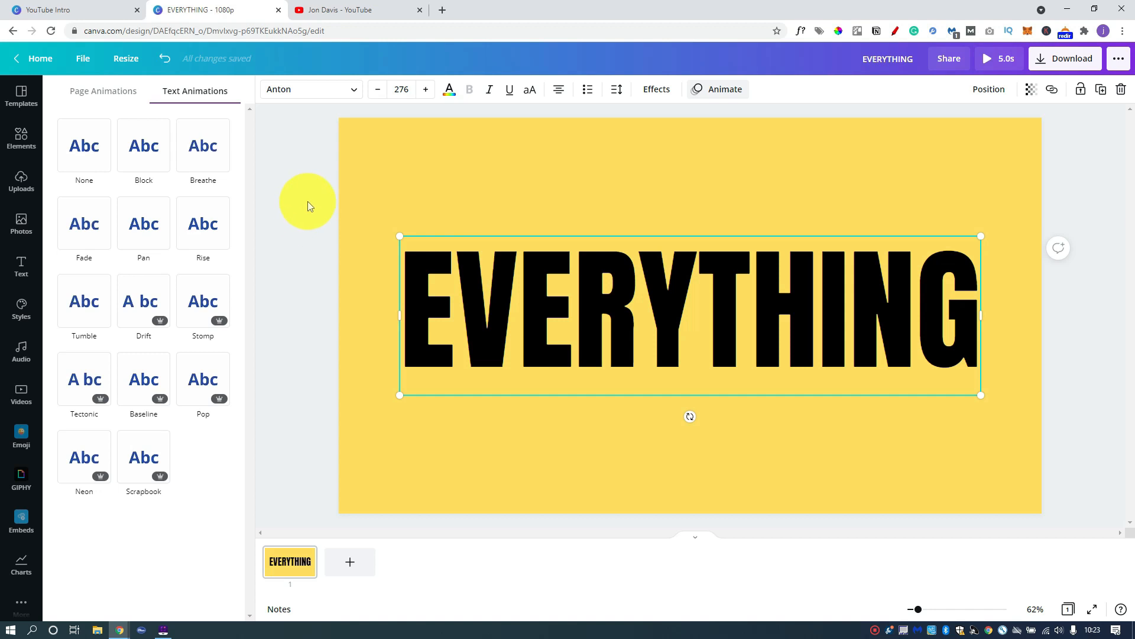
pyautogui.click(201, 224)
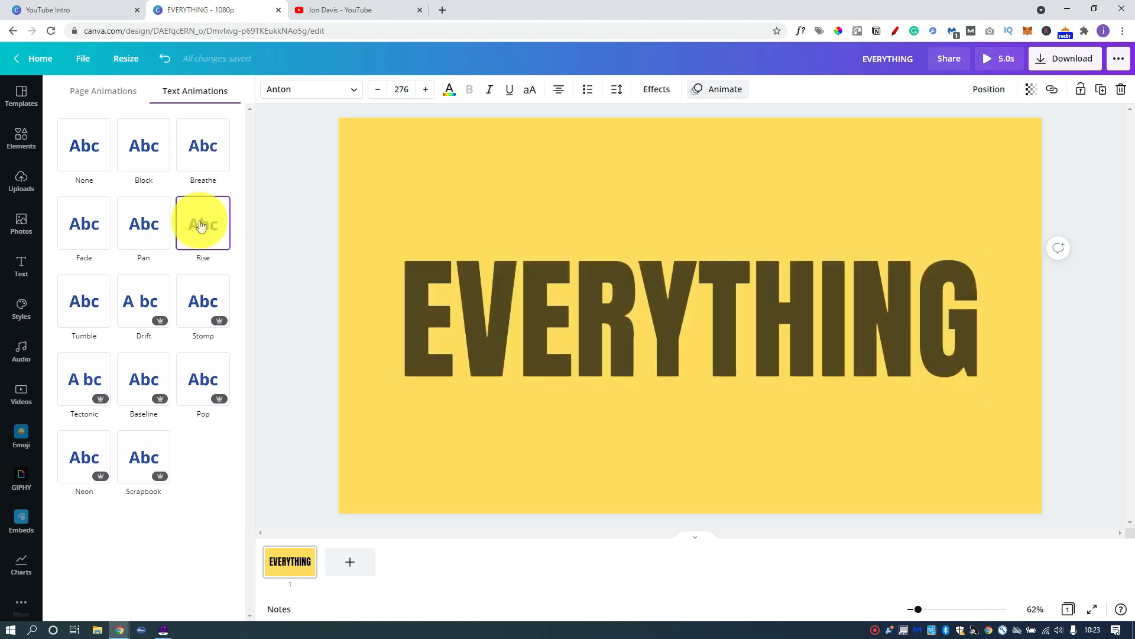
pyautogui.click(202, 145)
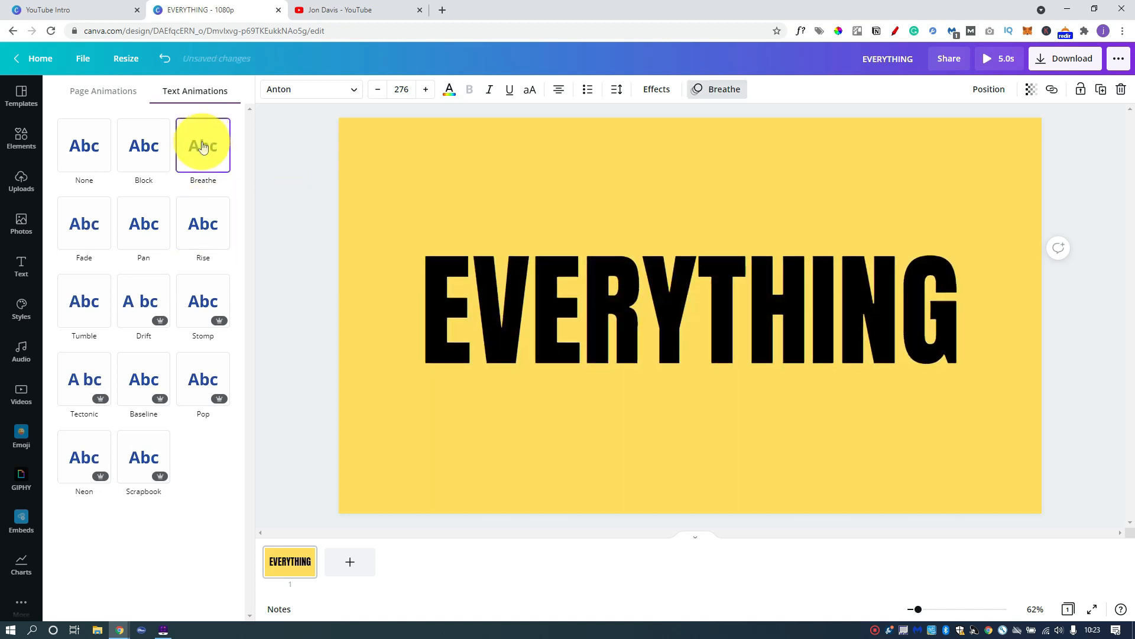
pyautogui.click(305, 182)
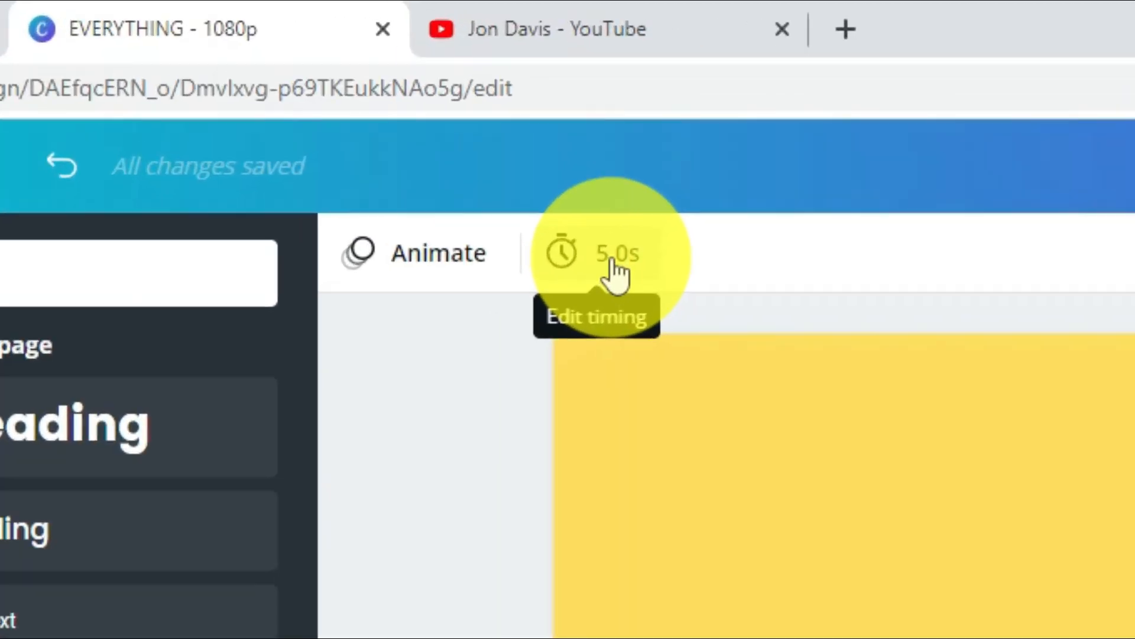
# - Set the page's timing to 0.5 seconds
pyautogui.click(357, 94)
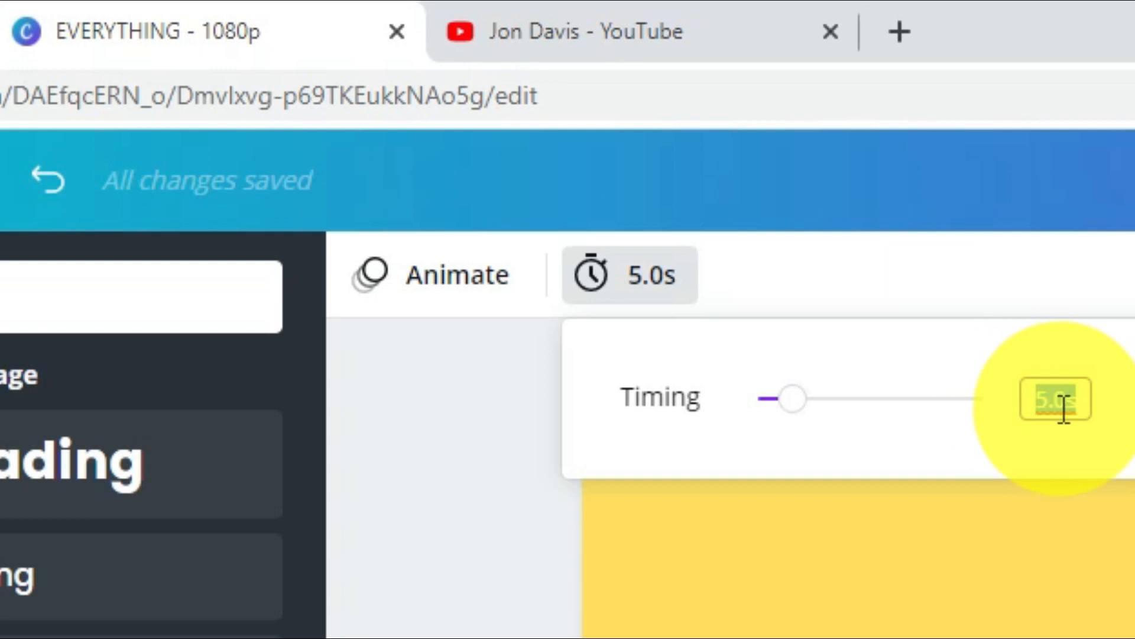
pyautogui.write('0.5')
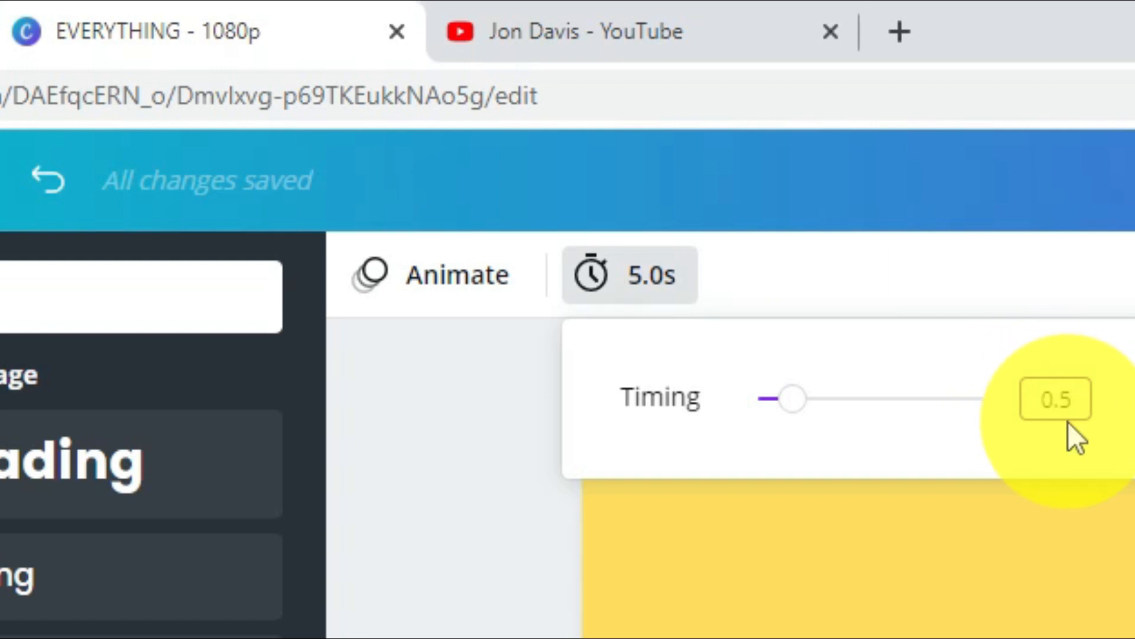
pyautogui.press('Return')
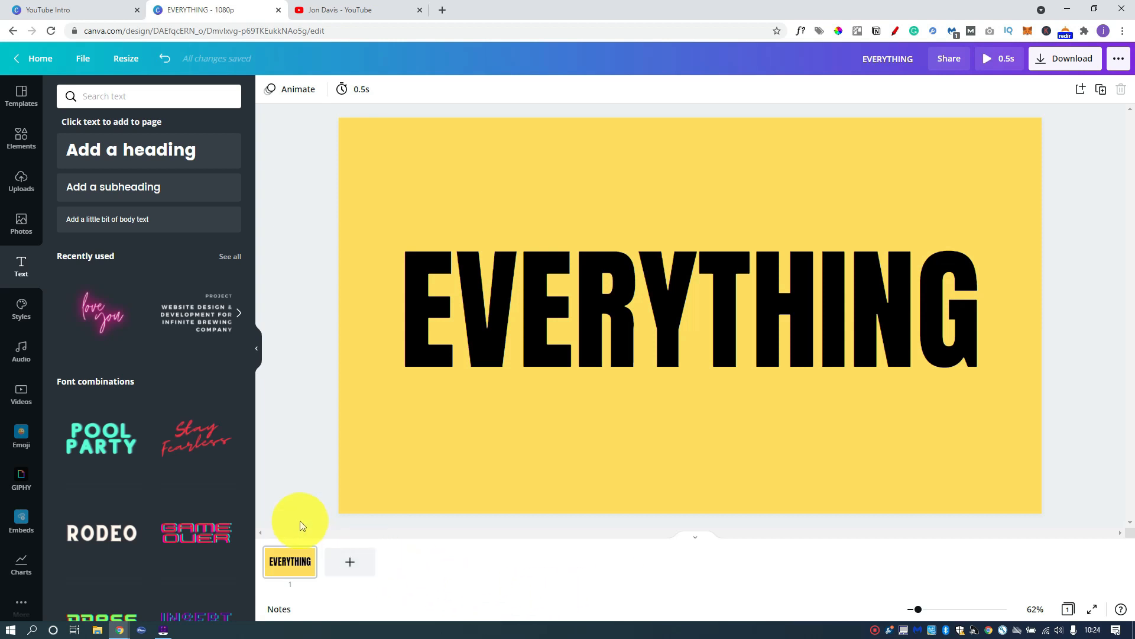
# - Duplicate the "EVERYTHING" page and replace the heading on the copy with "YOU NEED"
pyautogui.click(1104, 94)
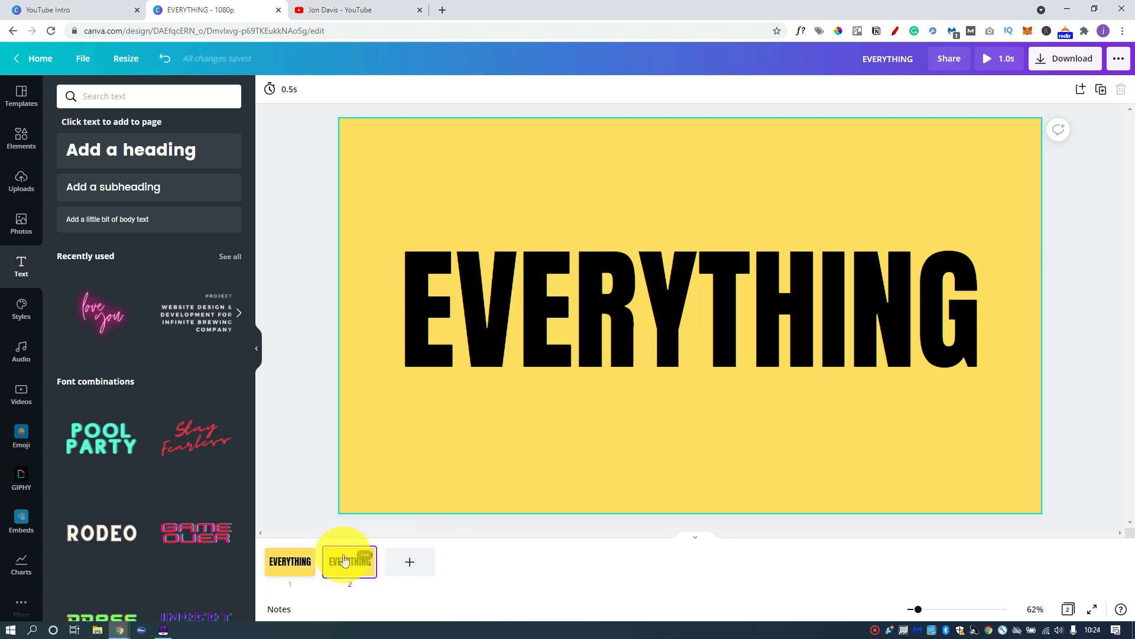
pyautogui.click(505, 305)
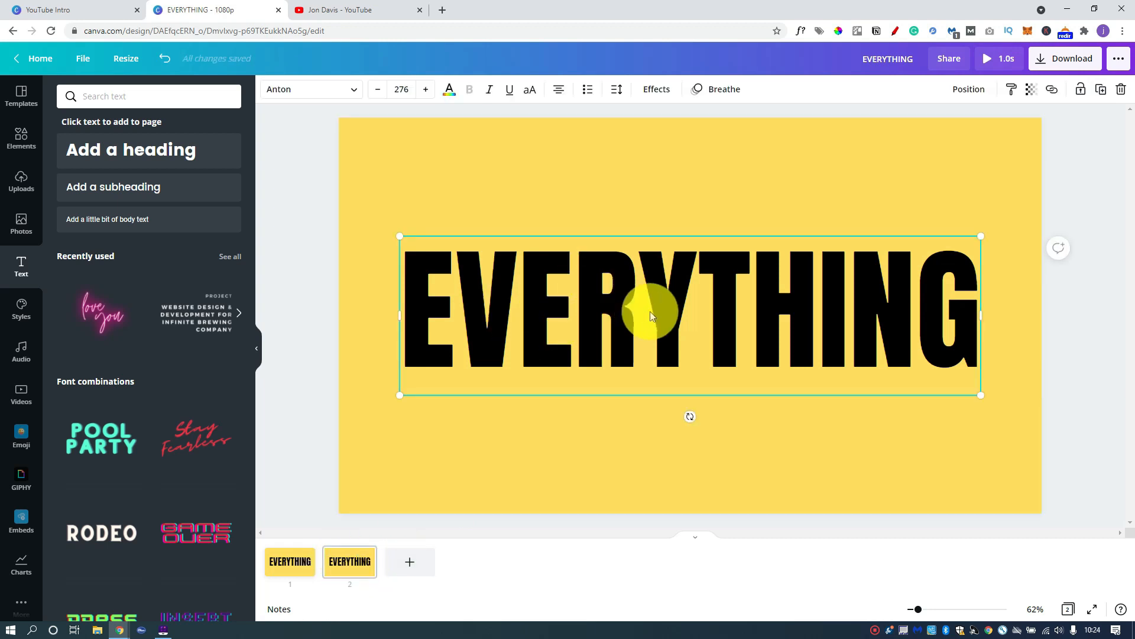
pyautogui.click(651, 311)
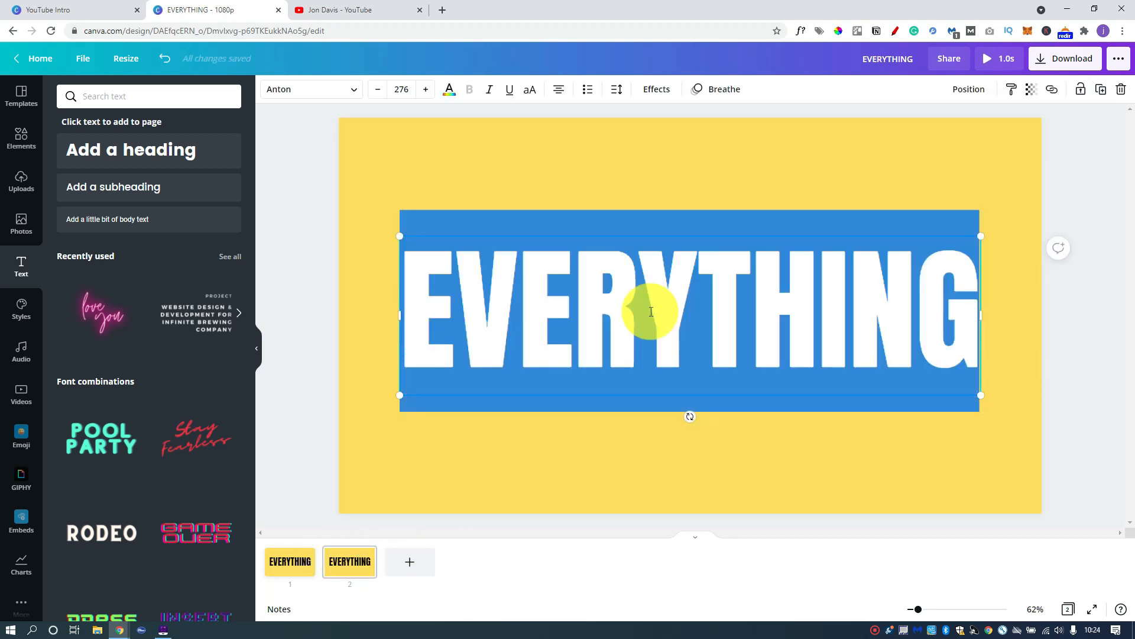
pyautogui.write('y')
pyautogui.press('BackSpace')
pyautogui.write('YOU NEED')
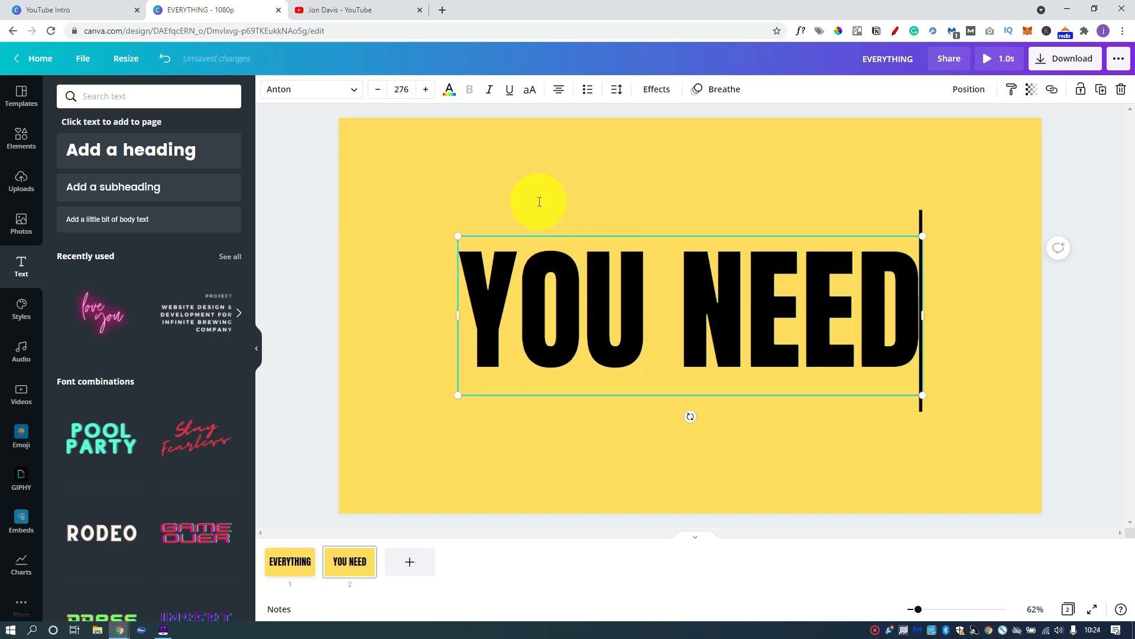
# - Set the "YOU NEED" page's background to the teal from The Dog Boss palette and its heading text to white
pyautogui.click(464, 154)
pyautogui.click(269, 91)
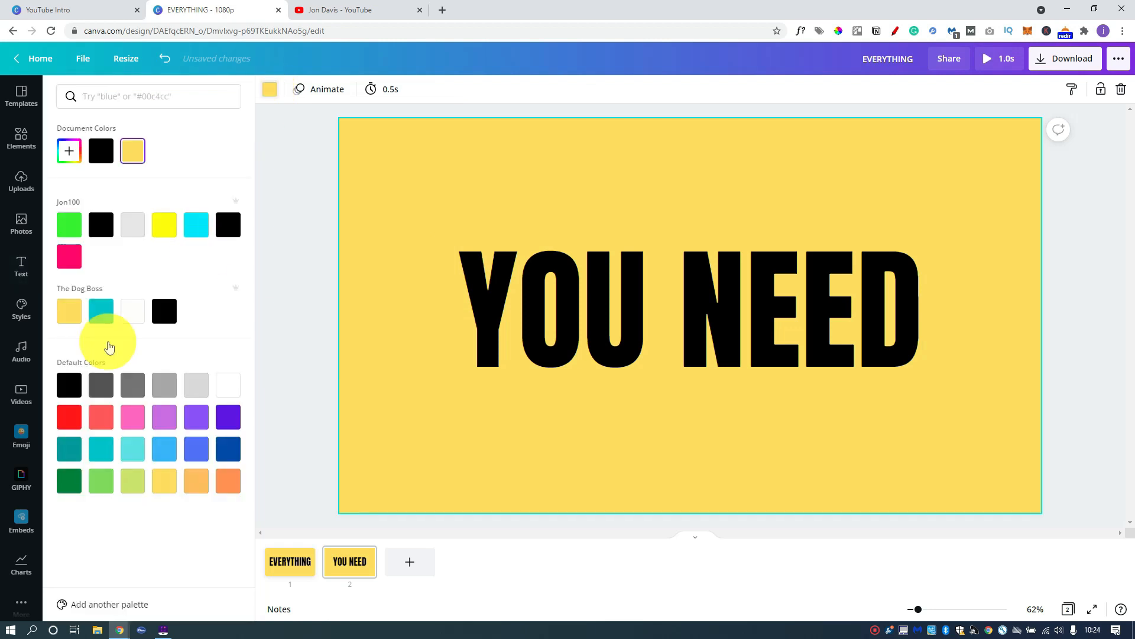
pyautogui.click(101, 311)
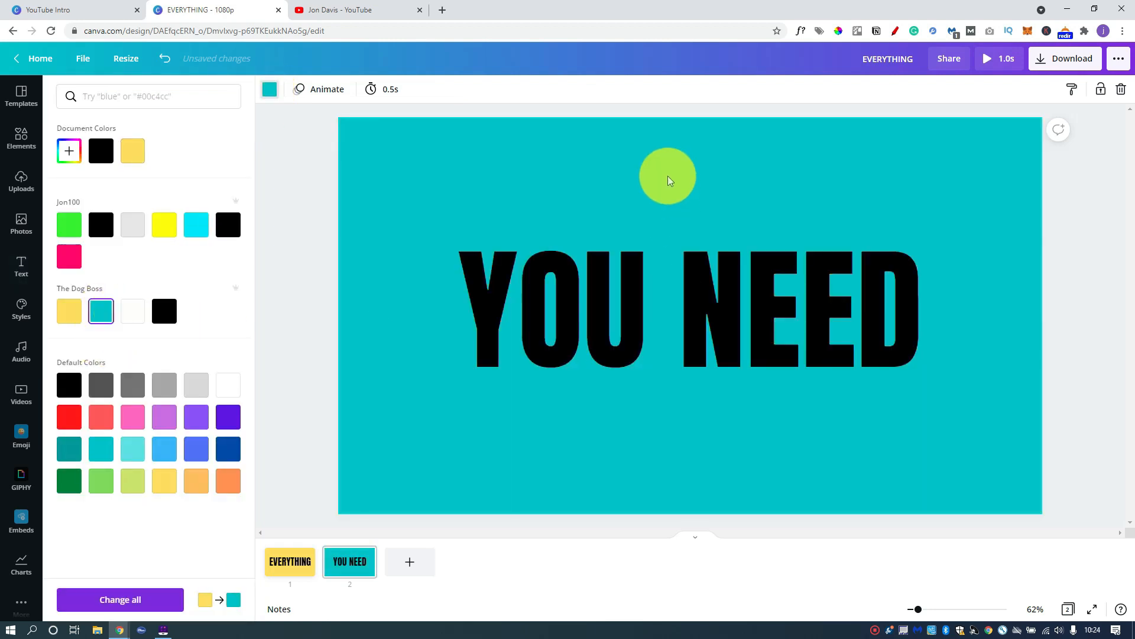
pyautogui.click(678, 281)
pyautogui.click(449, 90)
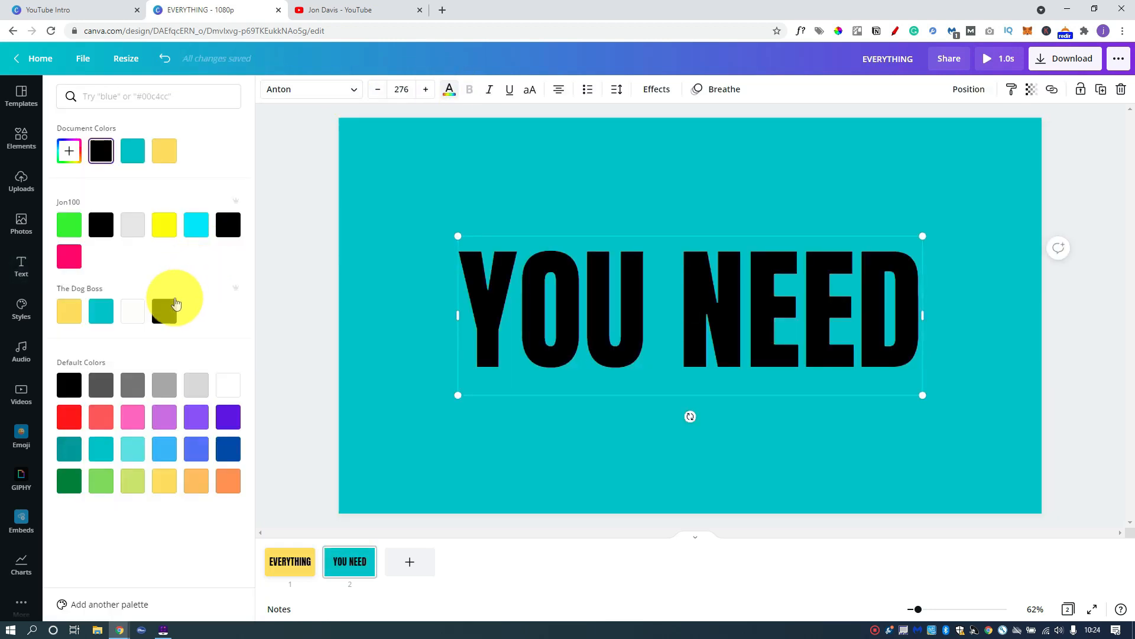
pyautogui.click(227, 385)
pyautogui.click(450, 142)
pyautogui.click(608, 196)
# - Change the "YOU NEED" heading's text animation to Fade
pyautogui.click(583, 301)
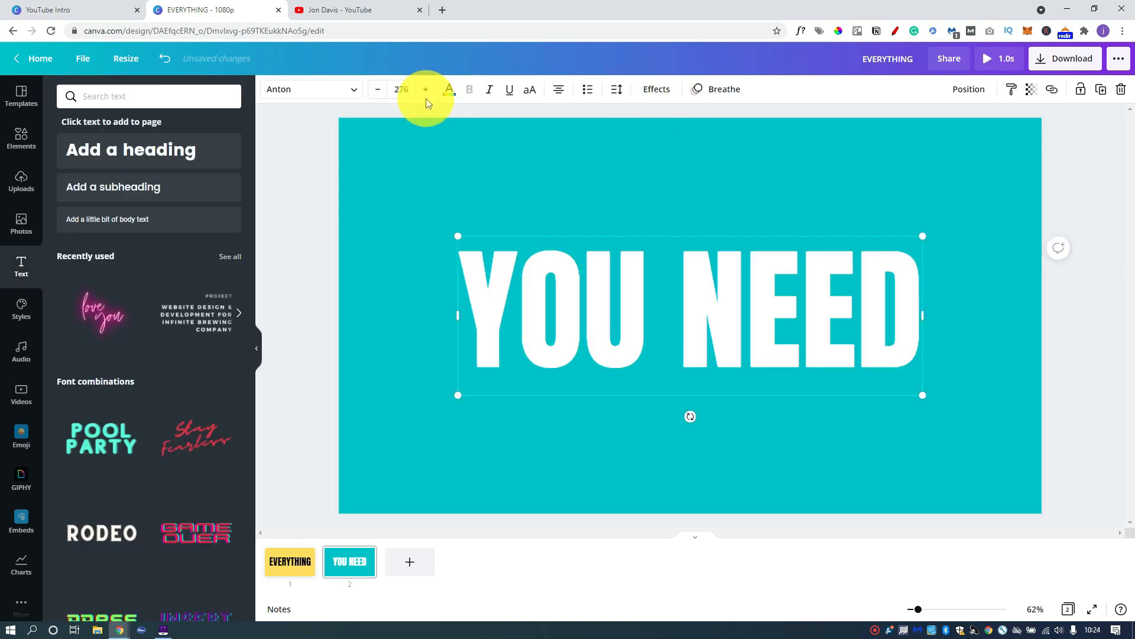
pyautogui.click(718, 90)
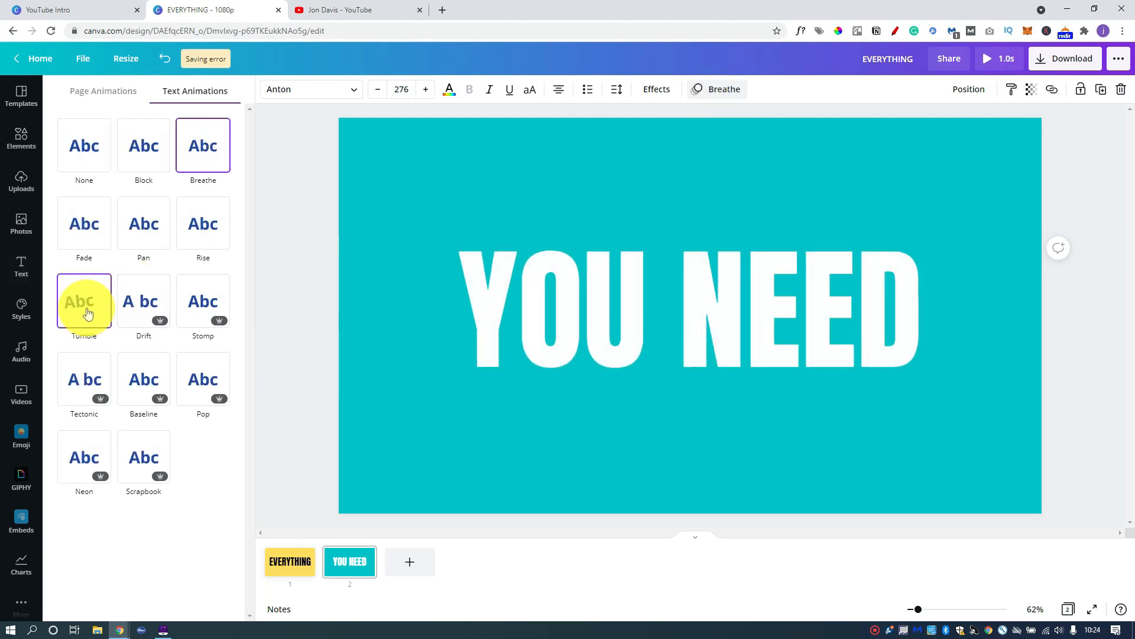
pyautogui.click(98, 238)
pyautogui.click(295, 286)
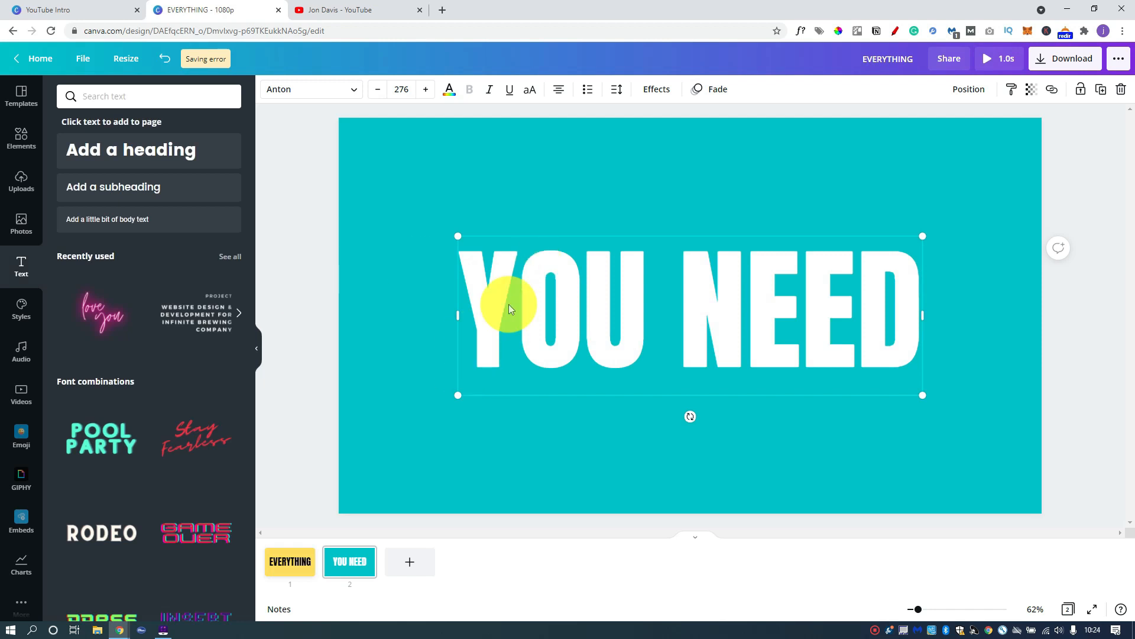
pyautogui.click(305, 246)
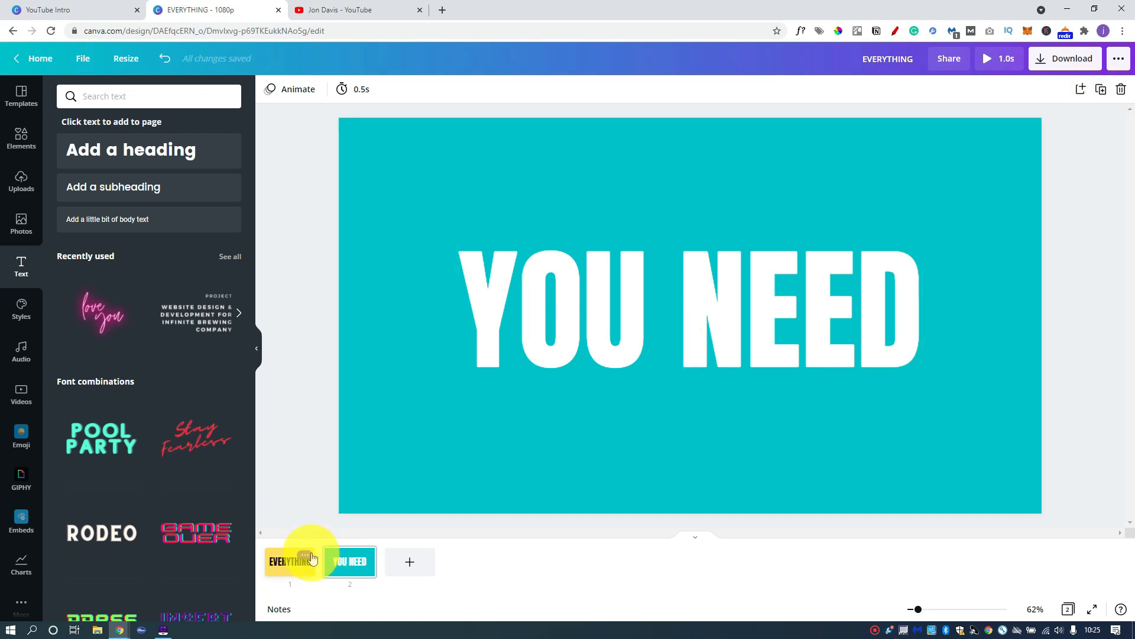
# - Duplicate the "EVERYTHING" page and move the copy after the "YOU NEED" page as page 3
pyautogui.click(313, 558)
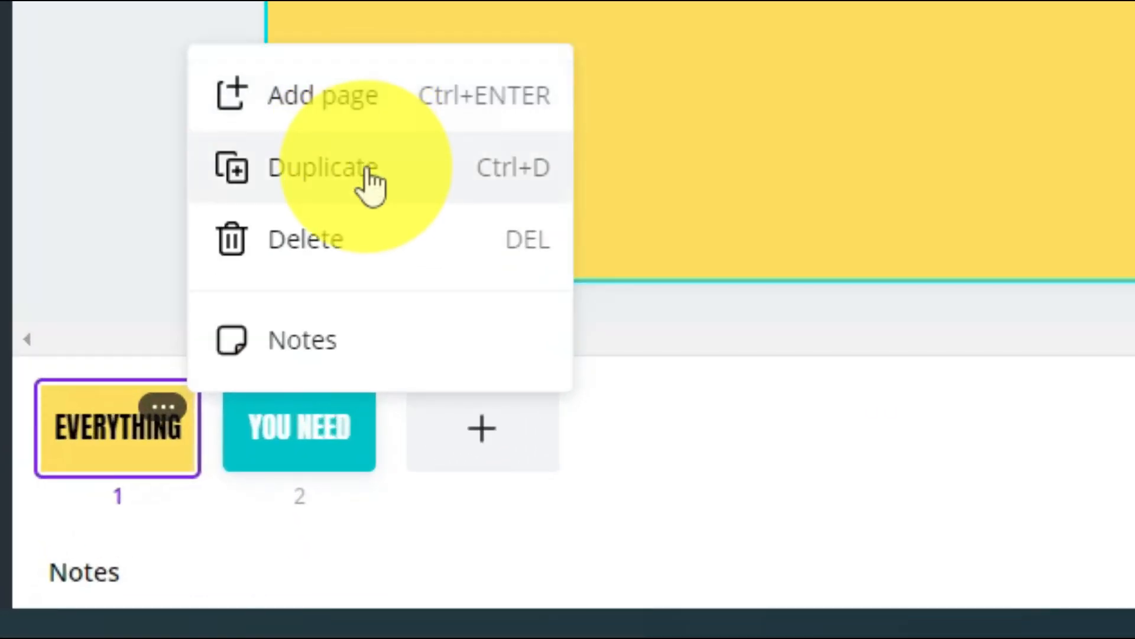
pyautogui.click(371, 183)
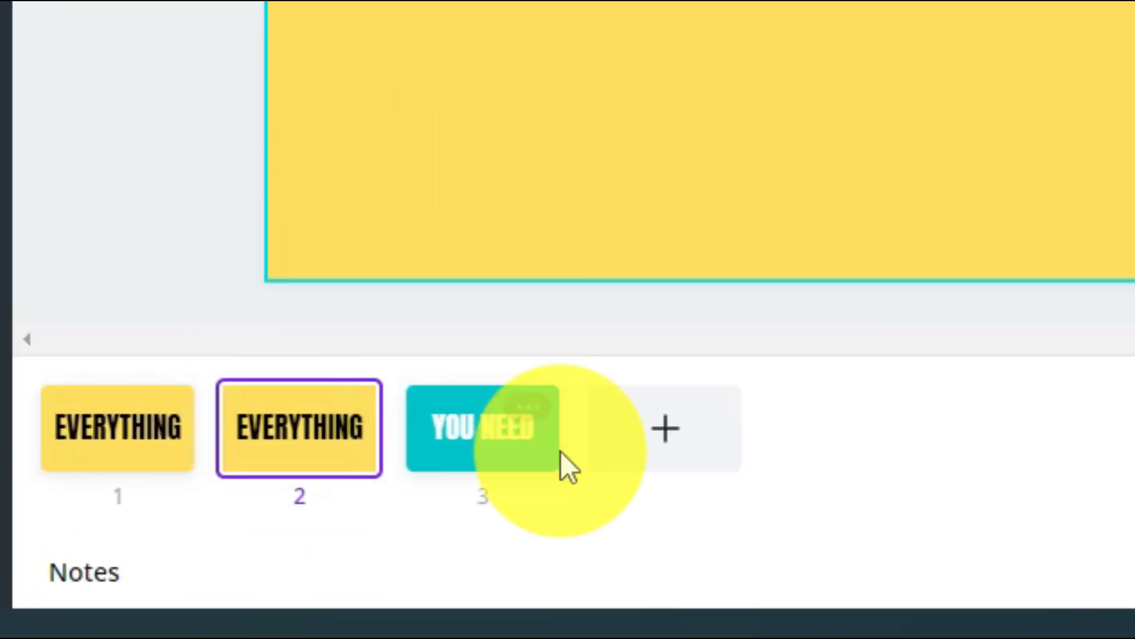
pyautogui.moveTo(261, 438); pyautogui.dragTo(529, 413)
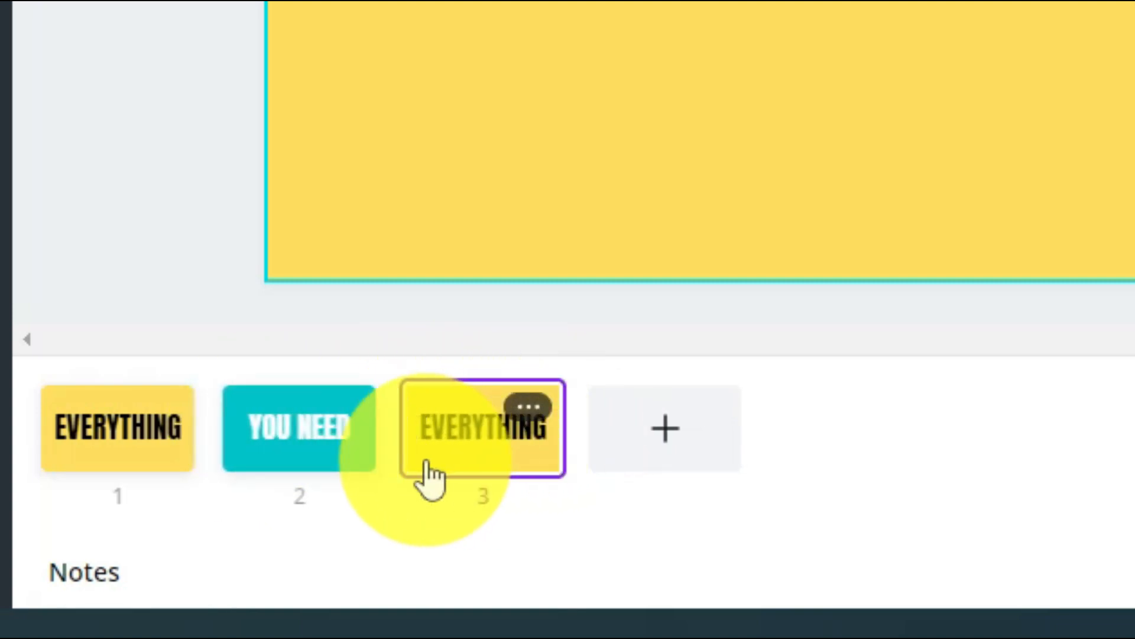
# - Replace the heading on page 3 with "TO" and colour the text white
pyautogui.click(1005, 6)
pyautogui.press('BackSpace')
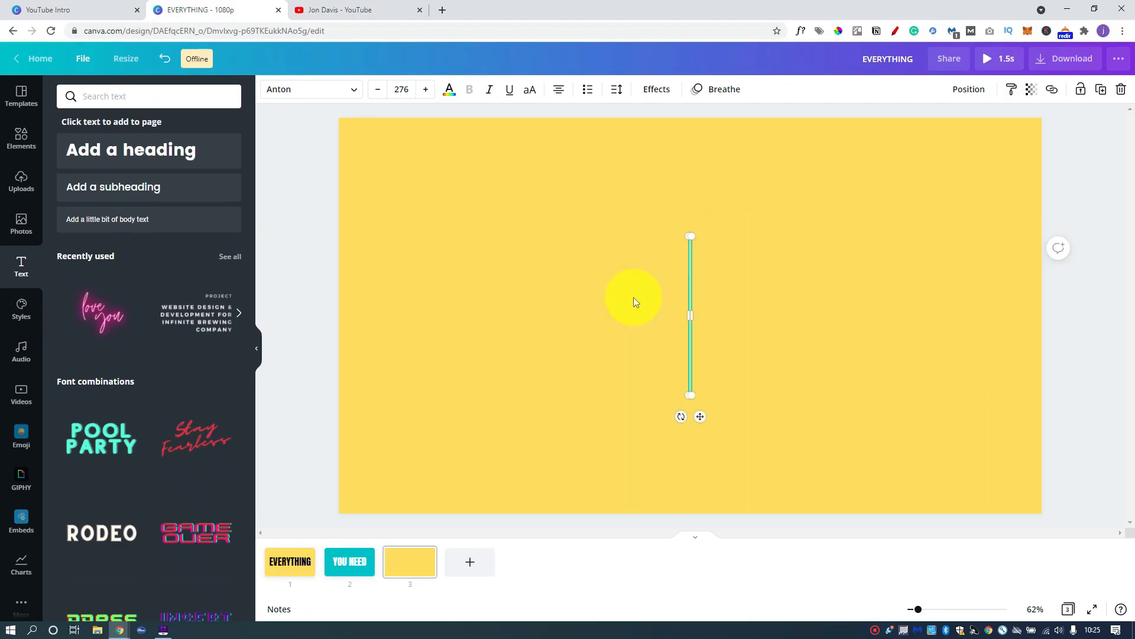
pyautogui.write('TO')
pyautogui.click(613, 386)
pyautogui.click(670, 325)
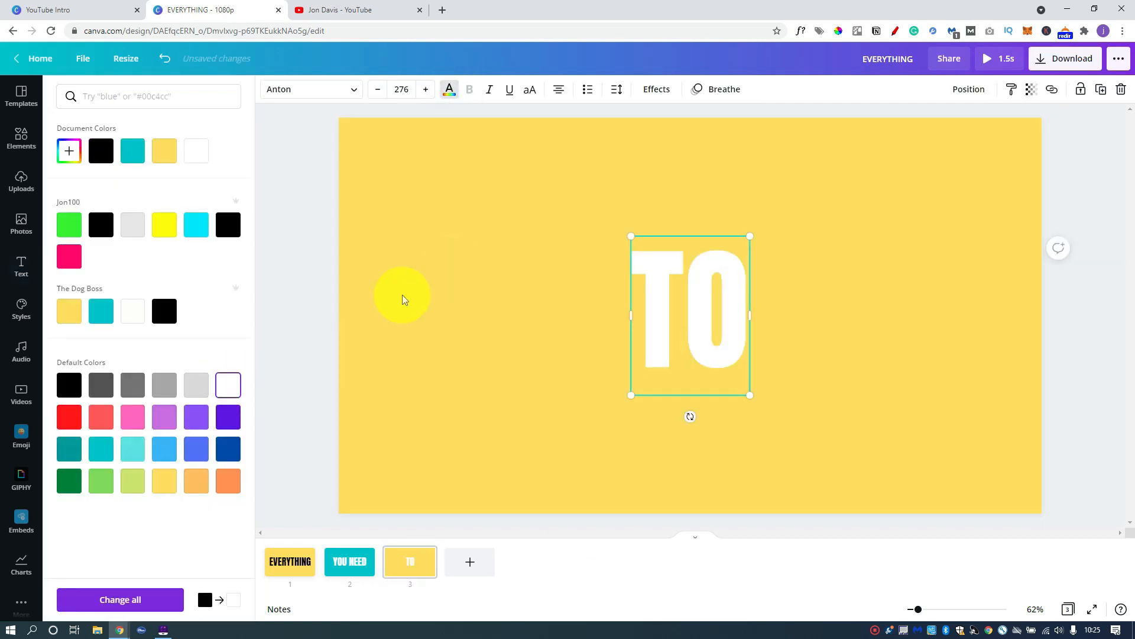
# - Duplicate the "YOU NEED" page as page 4 with a black "KNOW" heading, and the "EVERYTHING" page as page 5 with the heading "ABOUT"
pyautogui.click(349, 561)
pyautogui.hotkey('ctrl', 'd')
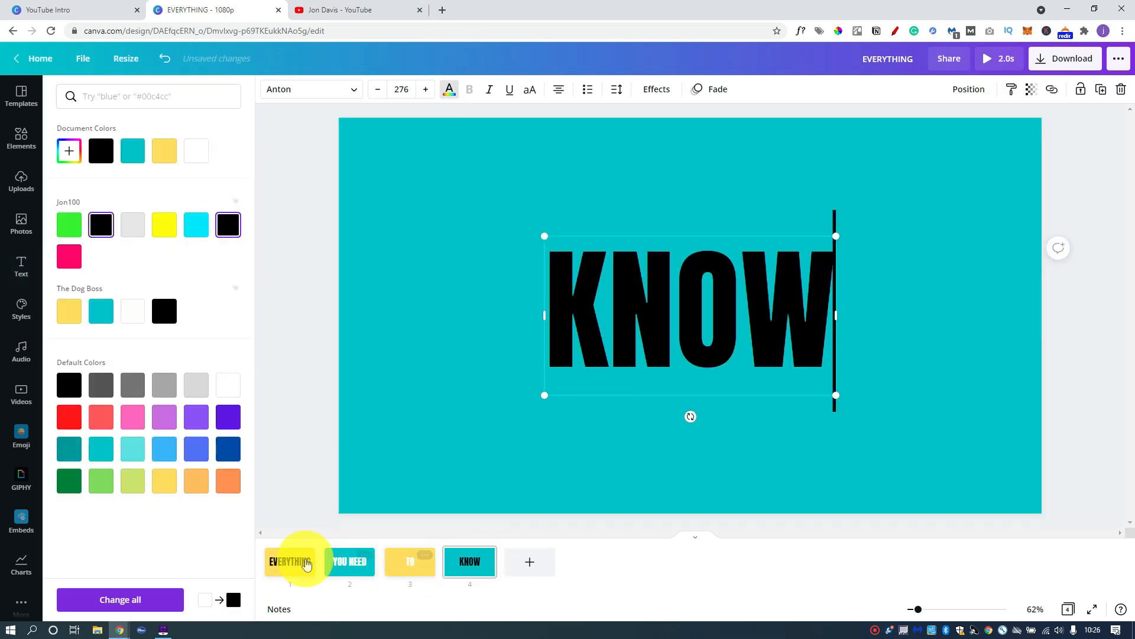
pyautogui.click(290, 561)
pyautogui.hotkey('ctrl', 'd')
pyautogui.doubleClick(537, 354)
pyautogui.write('ABOUT')
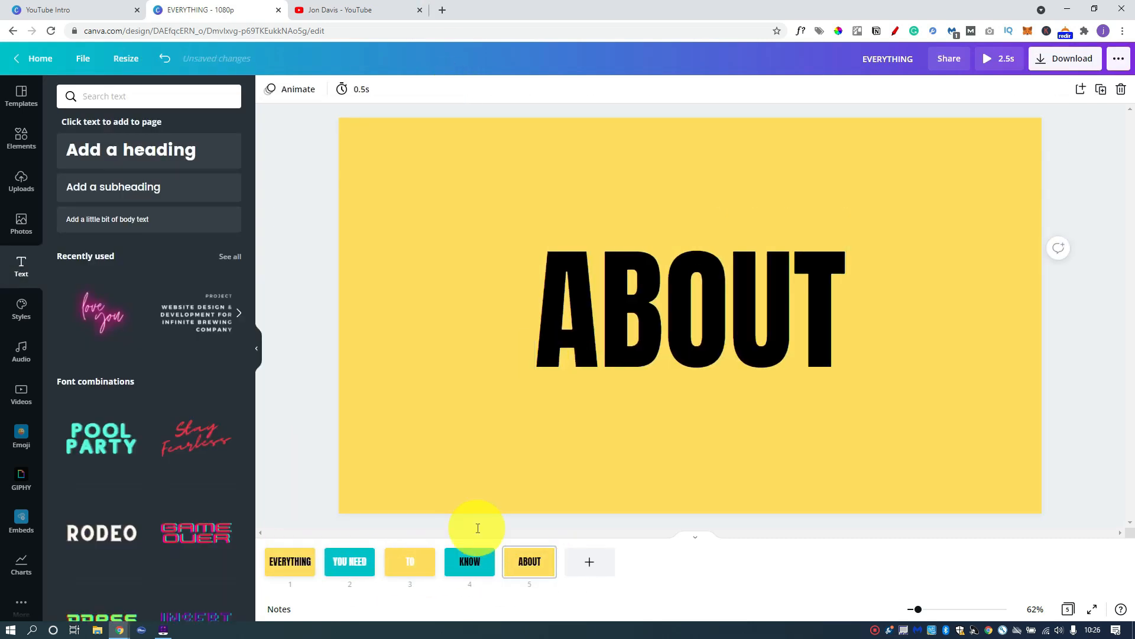
# - Duplicate the "YOU NEED" page as page 6 and replace its heading with "DOGS"
pyautogui.click(350, 561)
pyautogui.hotkey('ctrl', 'd')
pyautogui.doubleClick(664, 322)
pyautogui.write('DOGS')
pyautogui.click(461, 372)
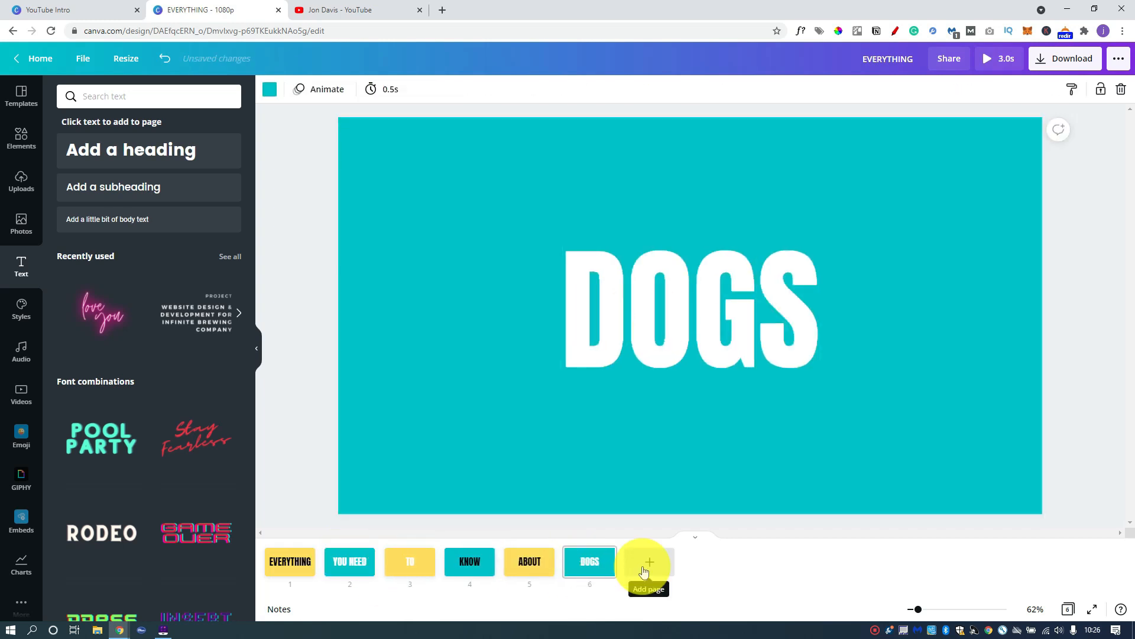
# - Add a blank page 7 after the "DOGS" page and search the photo library for "DOG"
pyautogui.click(648, 565)
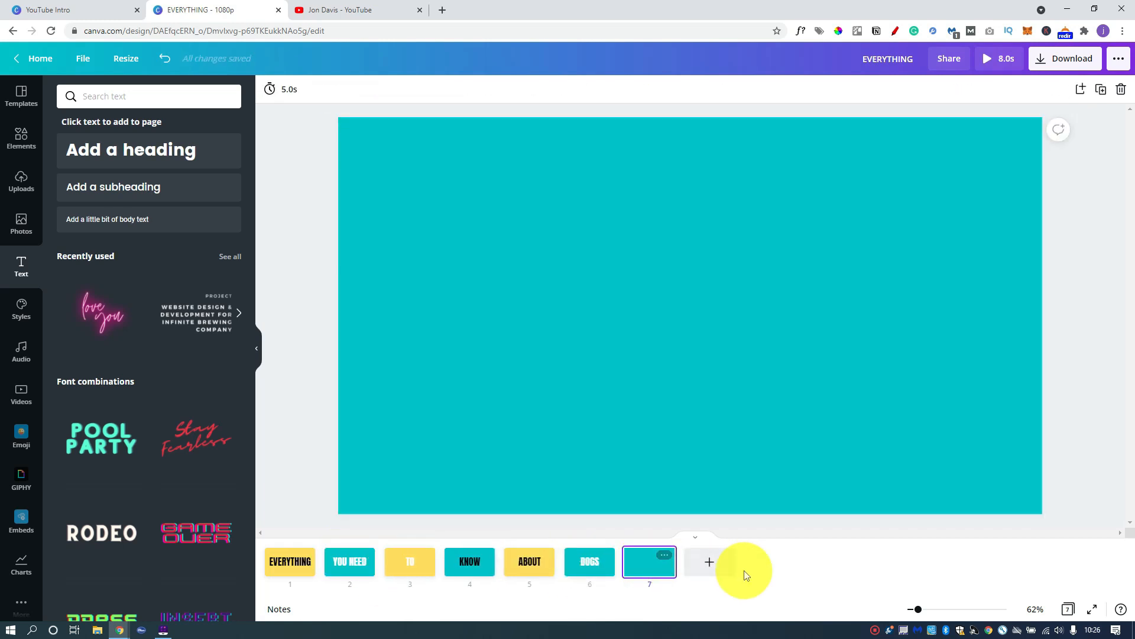
pyautogui.click(22, 223)
pyautogui.click(105, 94)
pyautogui.write('DOG')
pyautogui.press('Return')
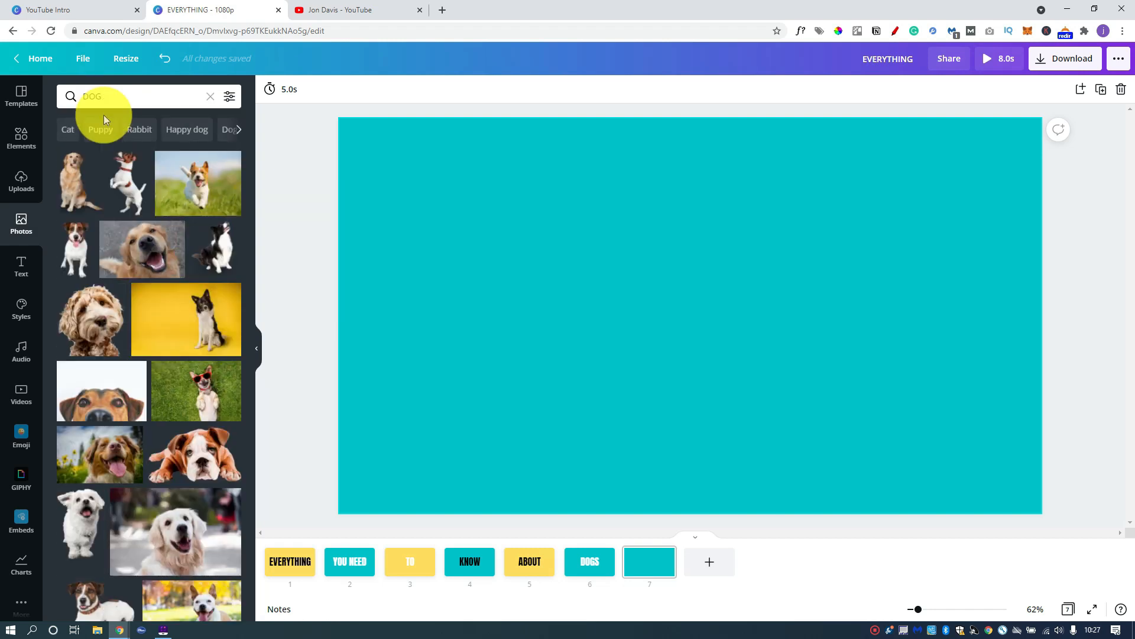
# - Try the running dog photo and the dog cut-out standing on its hind legs on page 7, removing each one again
pyautogui.click(188, 191)
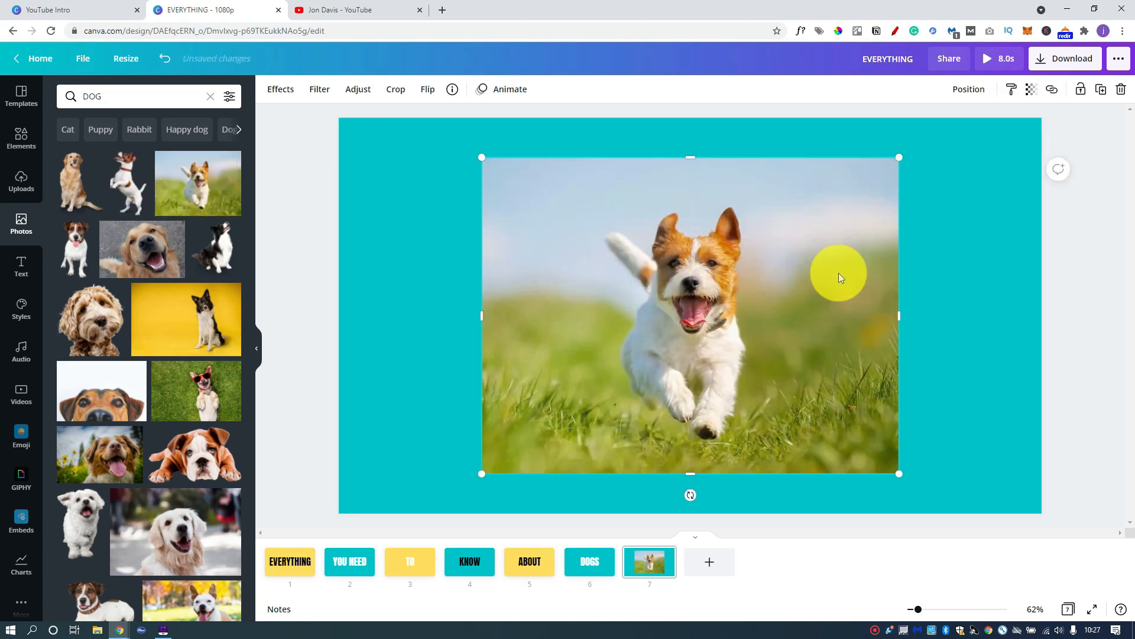
pyautogui.press('Delete')
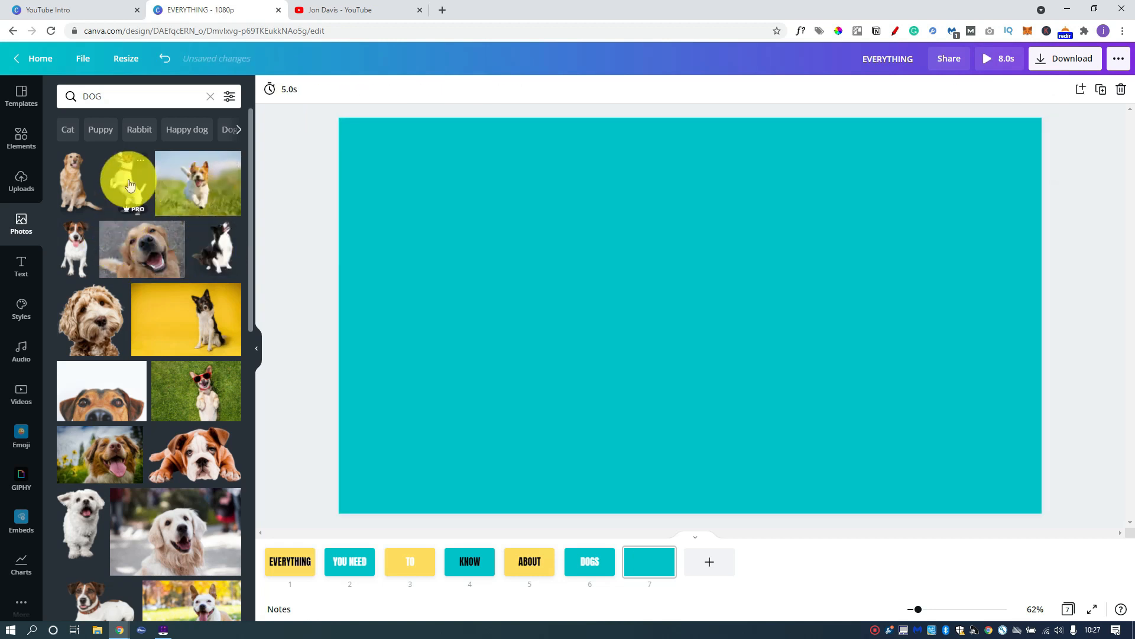
pyautogui.click(152, 189)
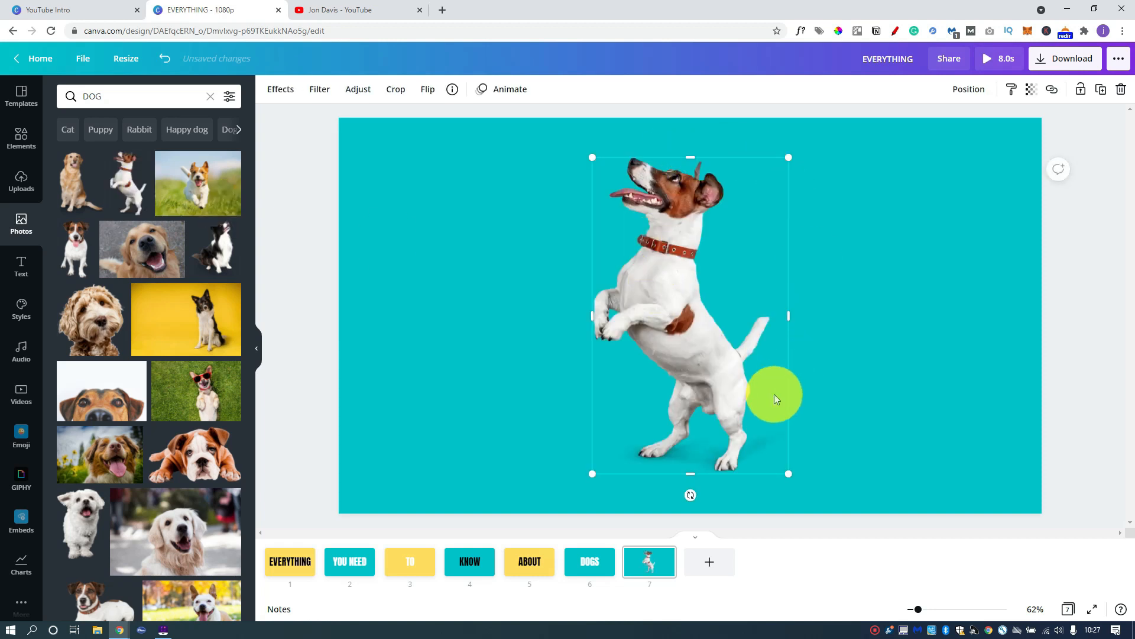
pyautogui.press('Delete')
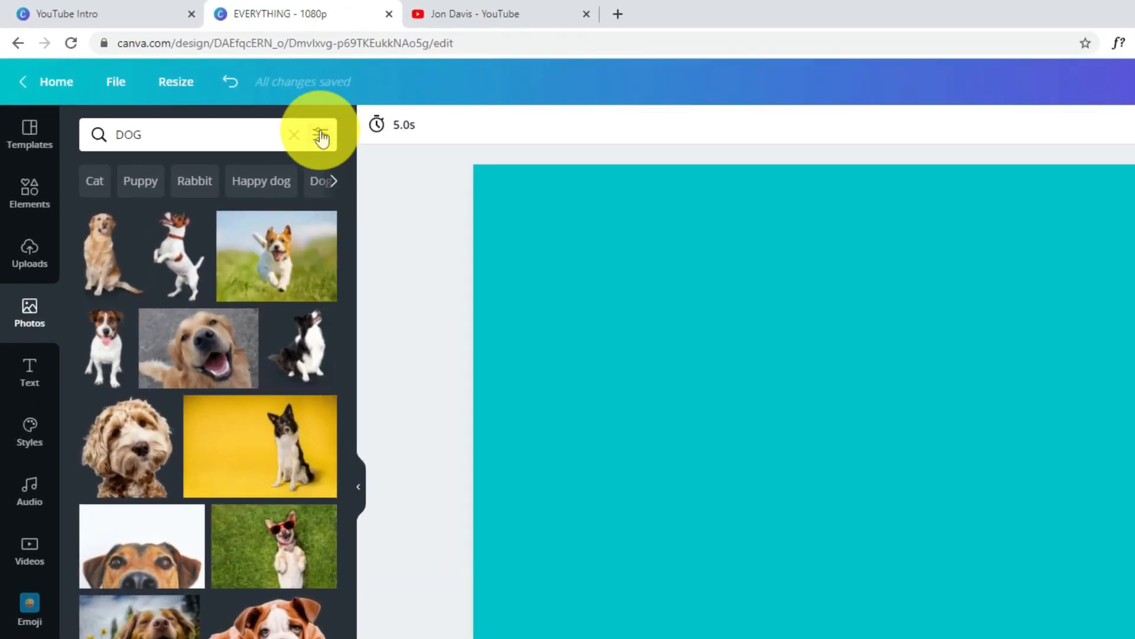
# - Filter the dog photo search to cut-outs only
pyautogui.click(318, 139)
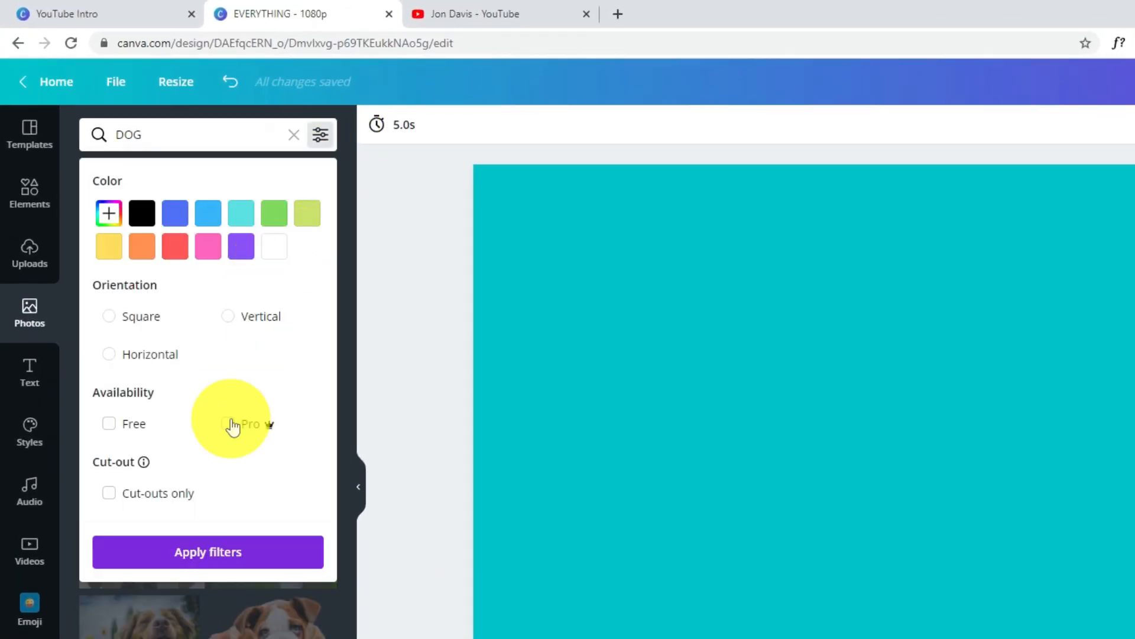
pyautogui.click(110, 494)
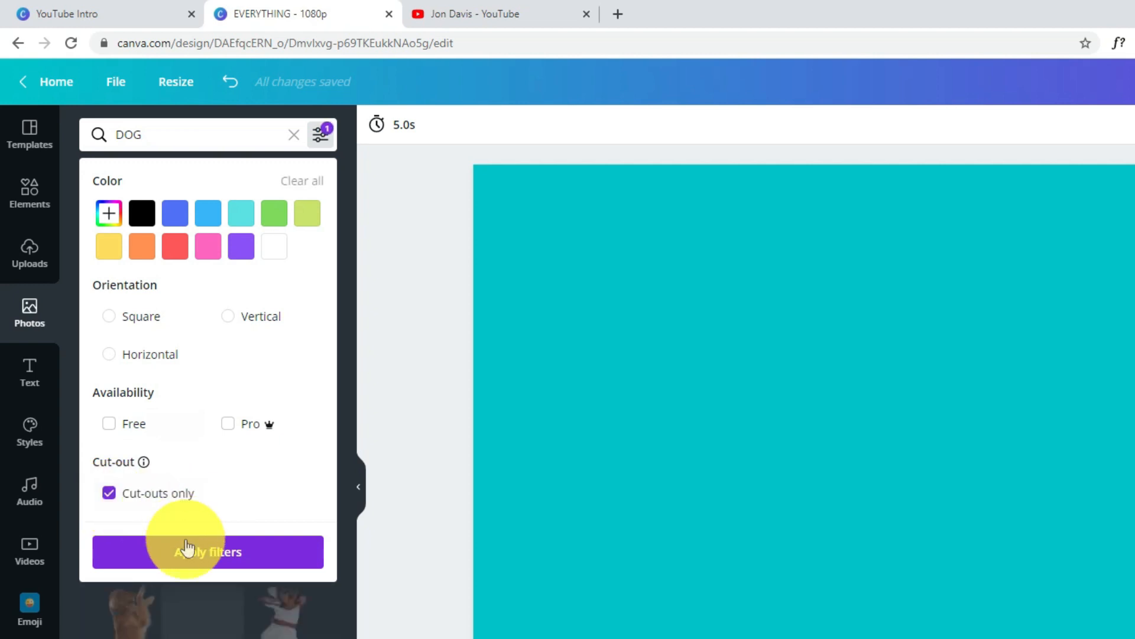
# - Filter the dog photos to cut-outs only and place the standing brown-and-white dog, slightly enlarged, on the right half of page 7
pyautogui.click(204, 551)
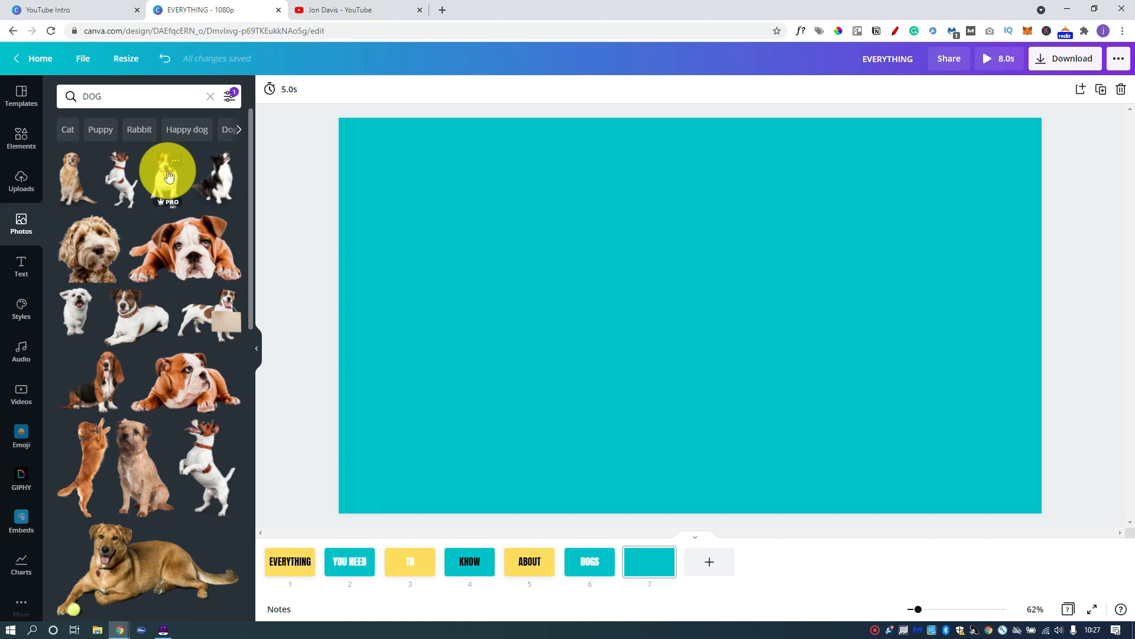
pyautogui.click(113, 176)
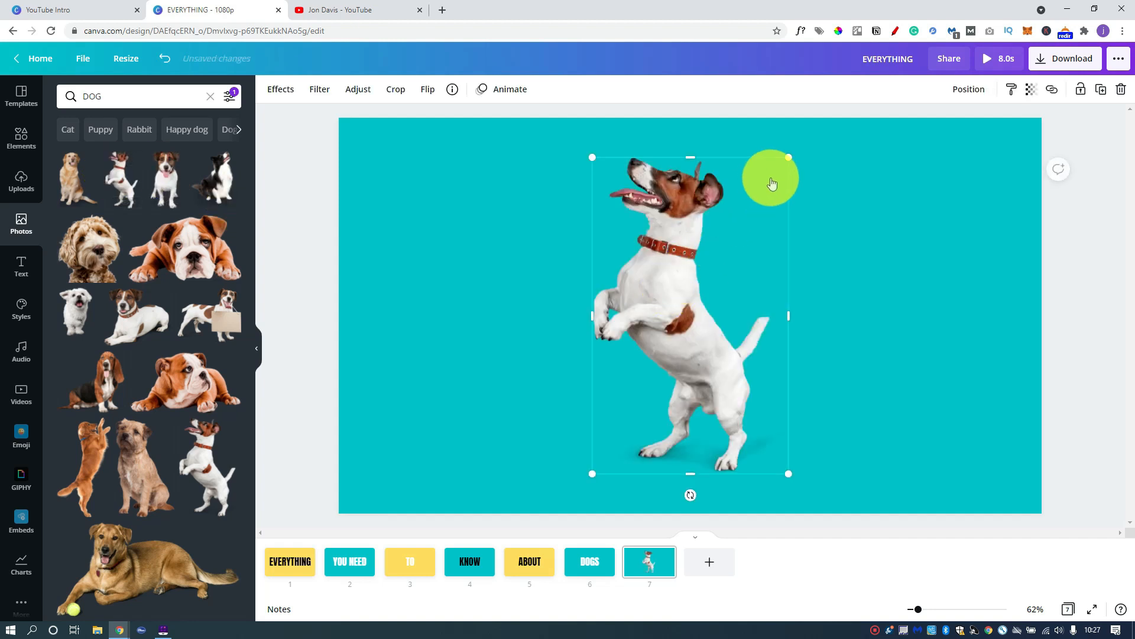
pyautogui.moveTo(688, 322); pyautogui.dragTo(858, 332)
pyautogui.click(502, 89)
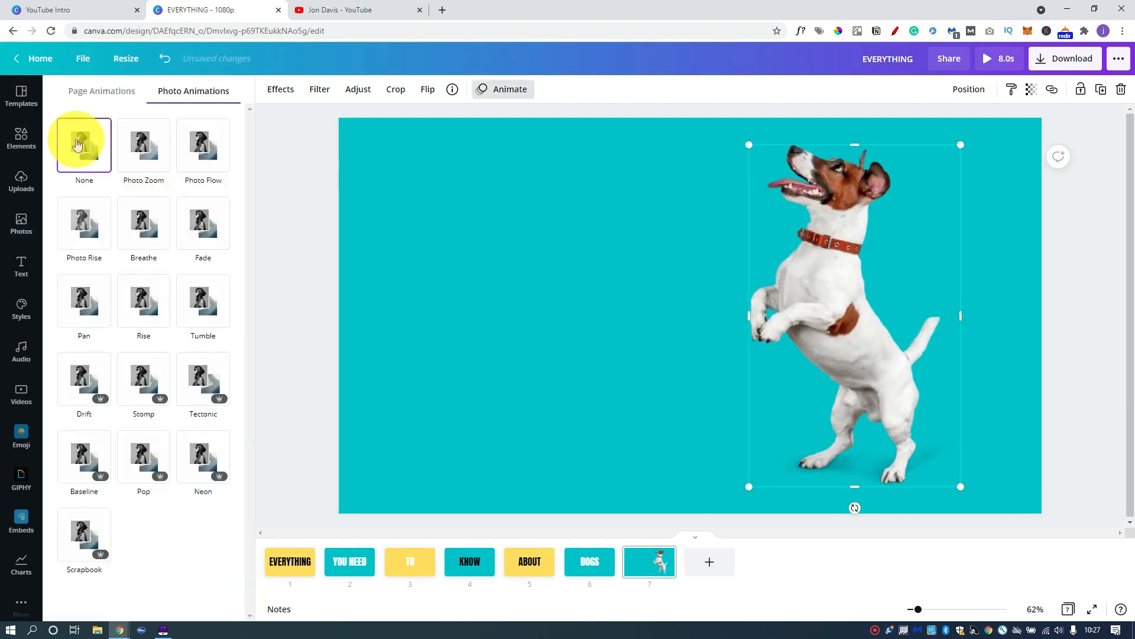
pyautogui.click(290, 199)
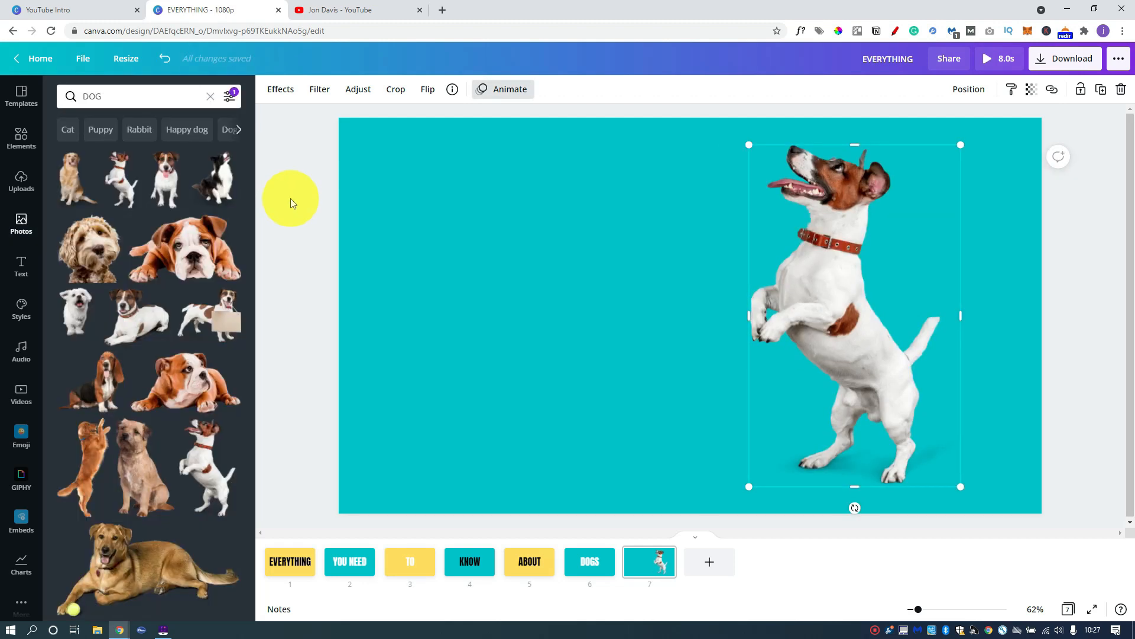
pyautogui.click(289, 198)
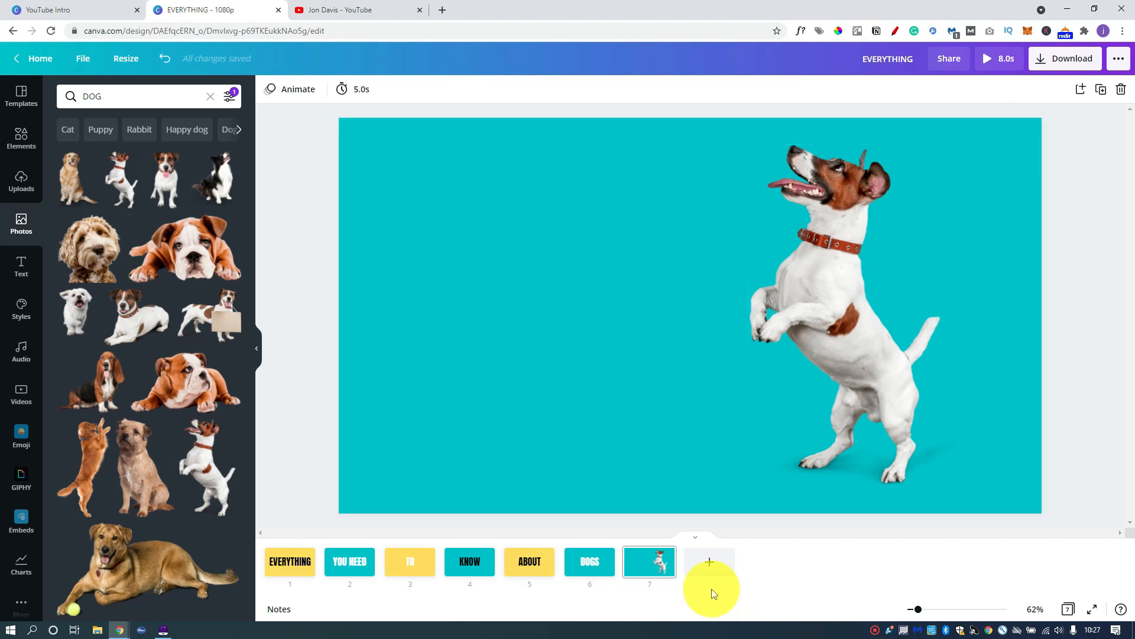
# - Duplicate the dog page and set the duration of the original, page 7, to 0.5 seconds
pyautogui.click(678, 558)
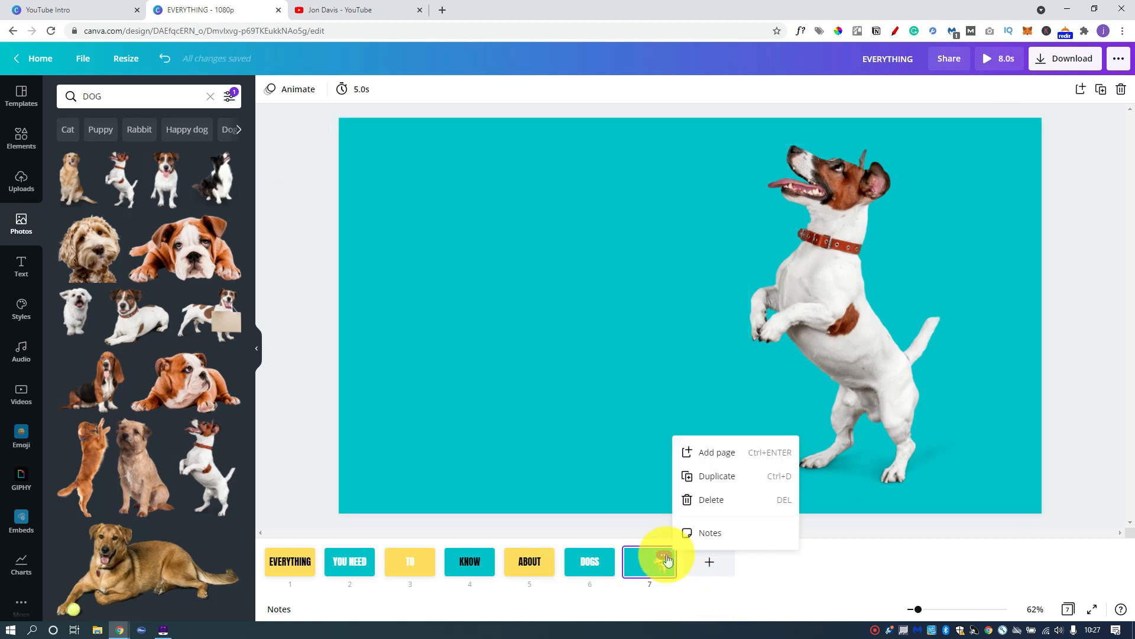
pyautogui.click(716, 475)
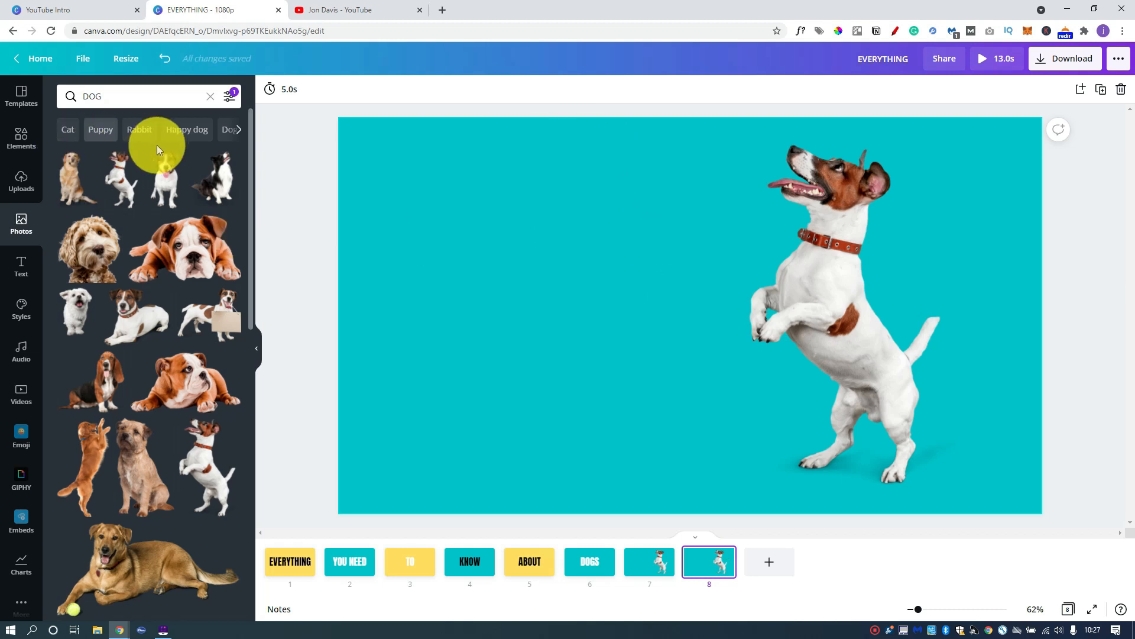
pyautogui.click(649, 559)
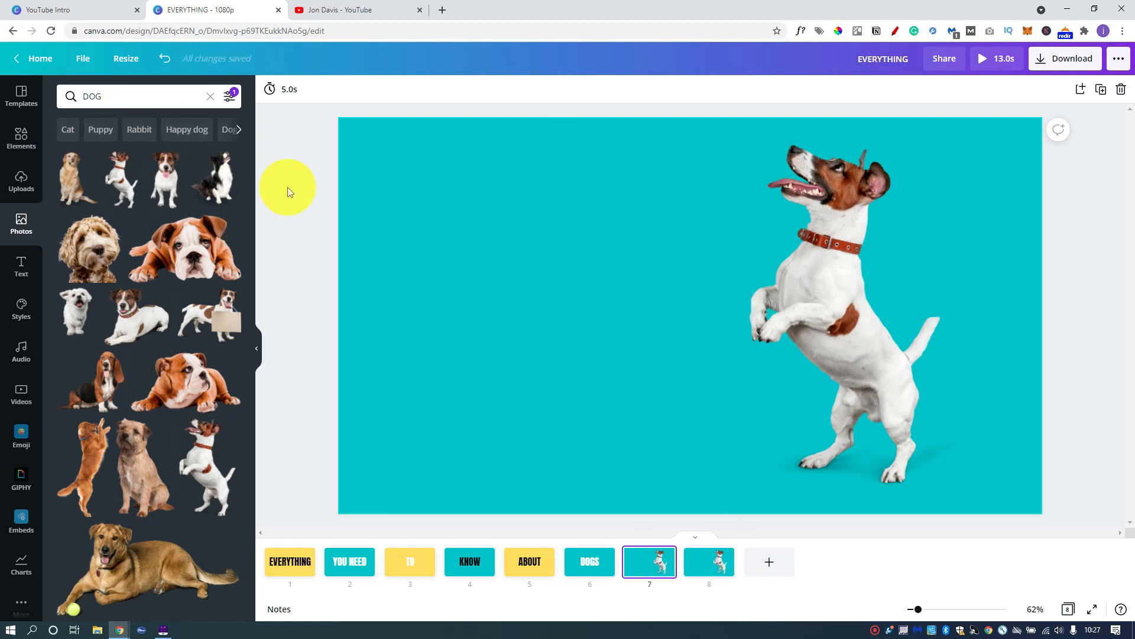
pyautogui.click(290, 92)
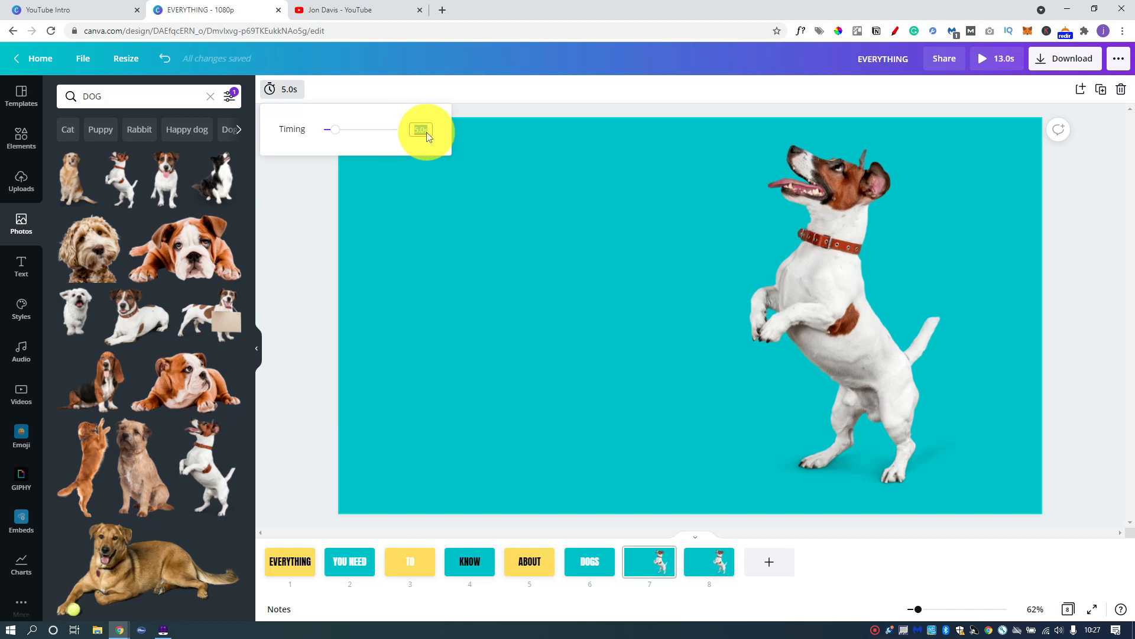
pyautogui.press('Return')
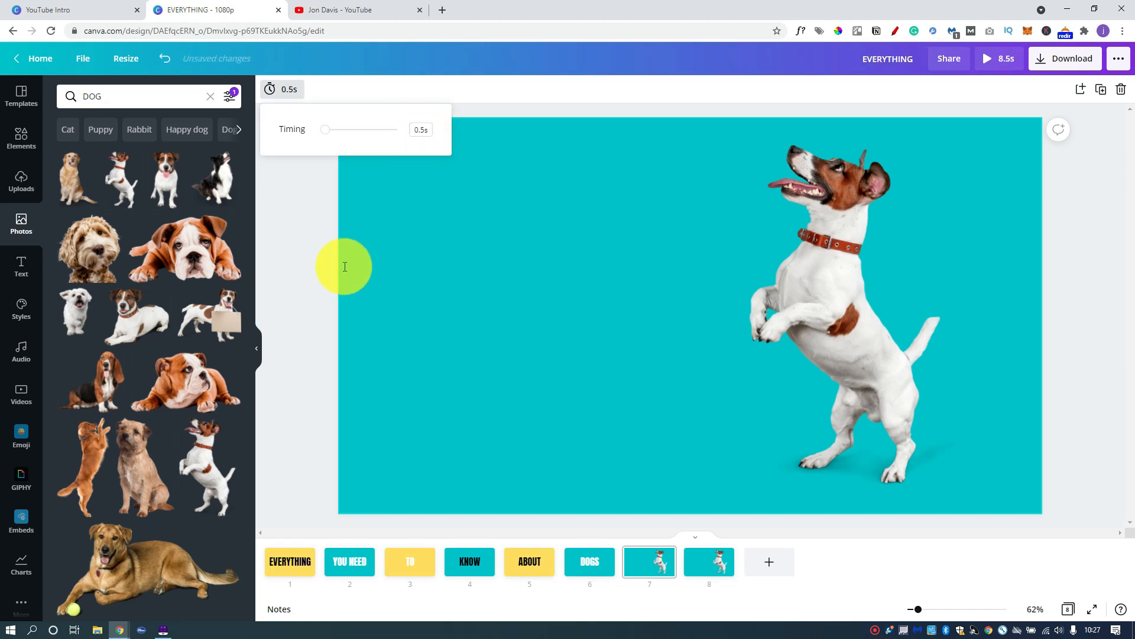
pyautogui.click(290, 219)
# - Search the elements for "subscribe" and place the plain red SUBSCRIBE button, scaled to about half, at the lower left of the dog on page 8
pyautogui.click(701, 561)
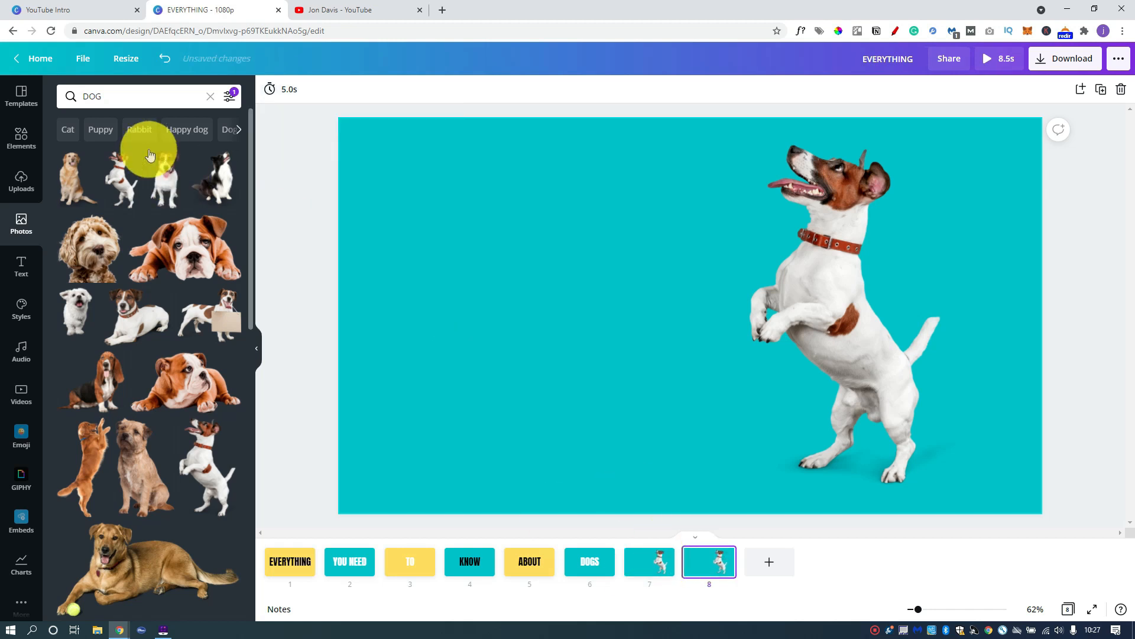
pyautogui.click(21, 139)
pyautogui.click(128, 97)
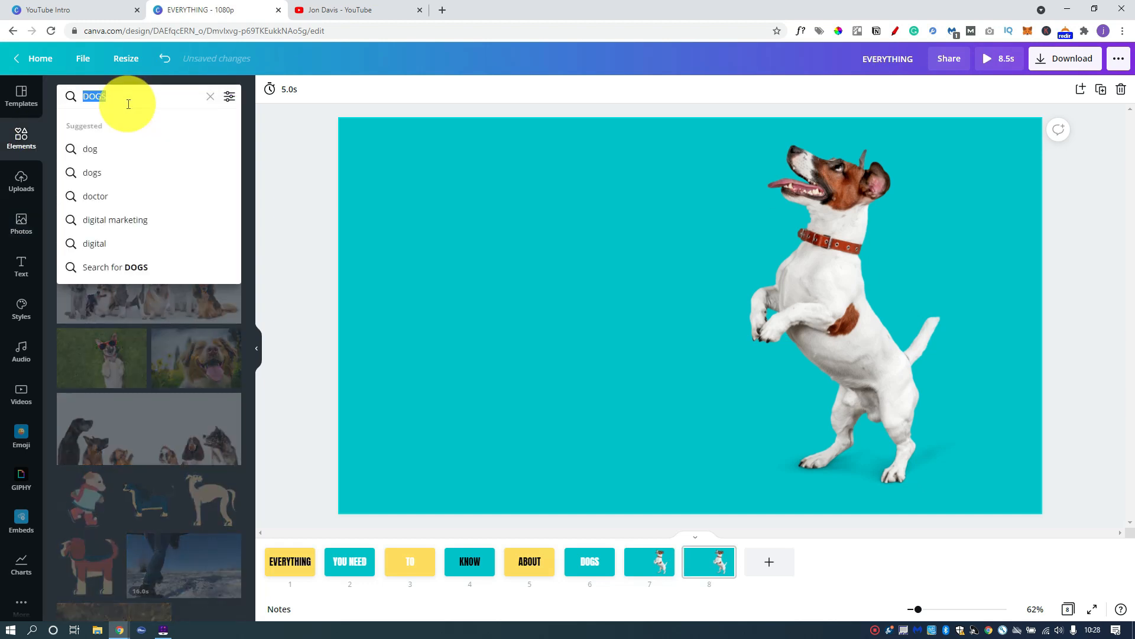
pyautogui.write('subscribe')
pyautogui.press('Return')
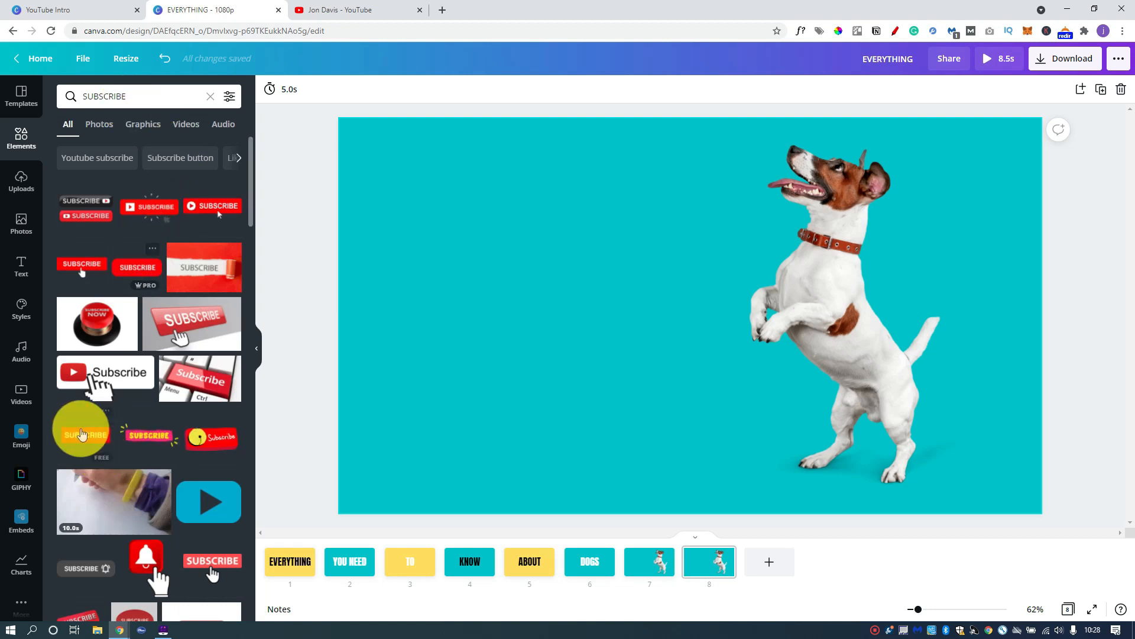
pyautogui.click(81, 438)
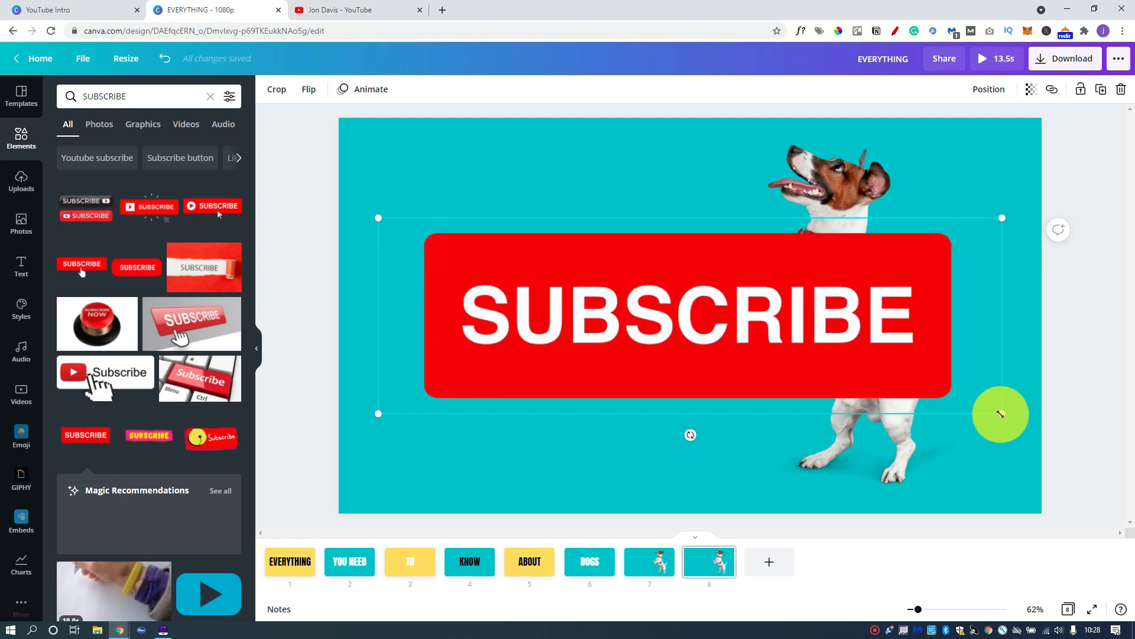
pyautogui.moveTo(1003, 413); pyautogui.dragTo(722, 294)
pyautogui.moveTo(646, 256); pyautogui.dragTo(657, 389)
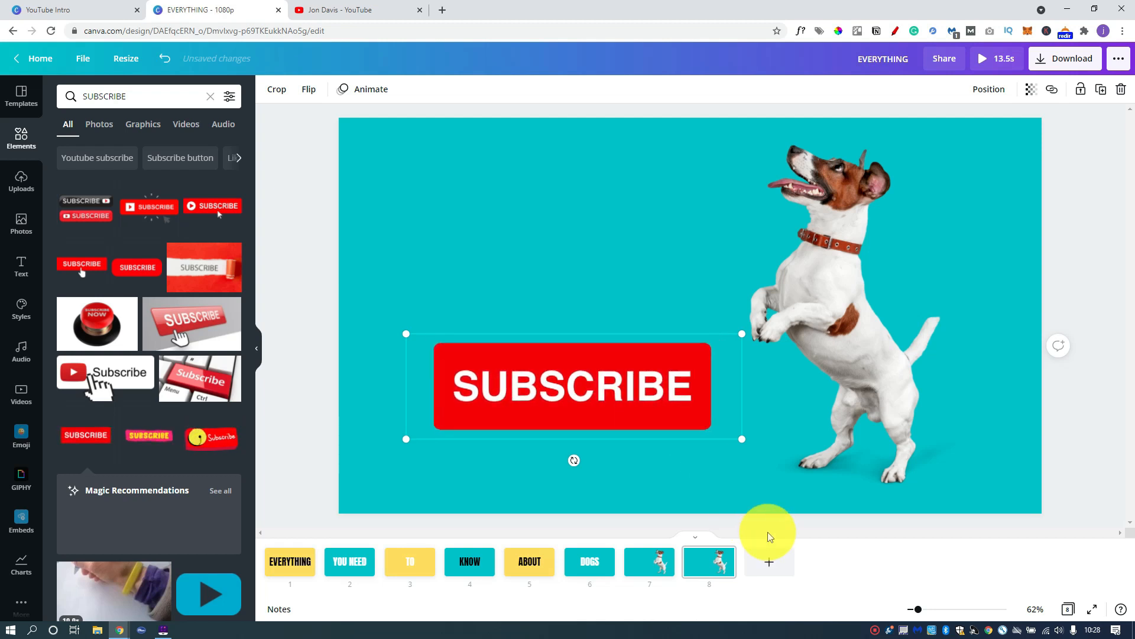
# - Set the duration of page 8 with the SUBSCRIBE button to 1.0 second
pyautogui.click(324, 230)
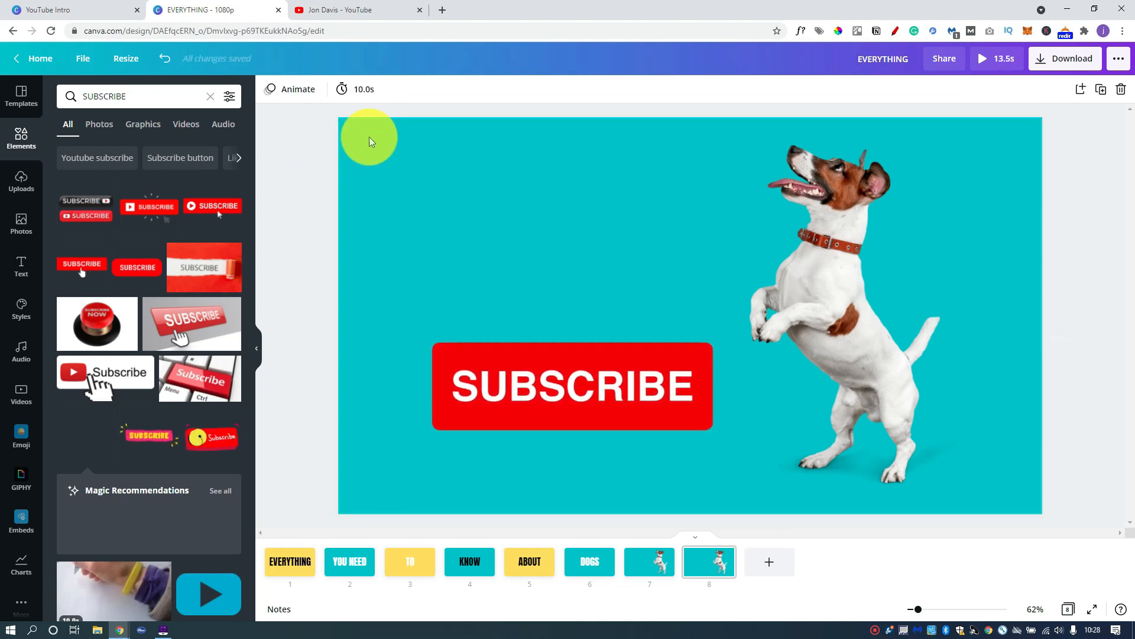
pyautogui.click(358, 89)
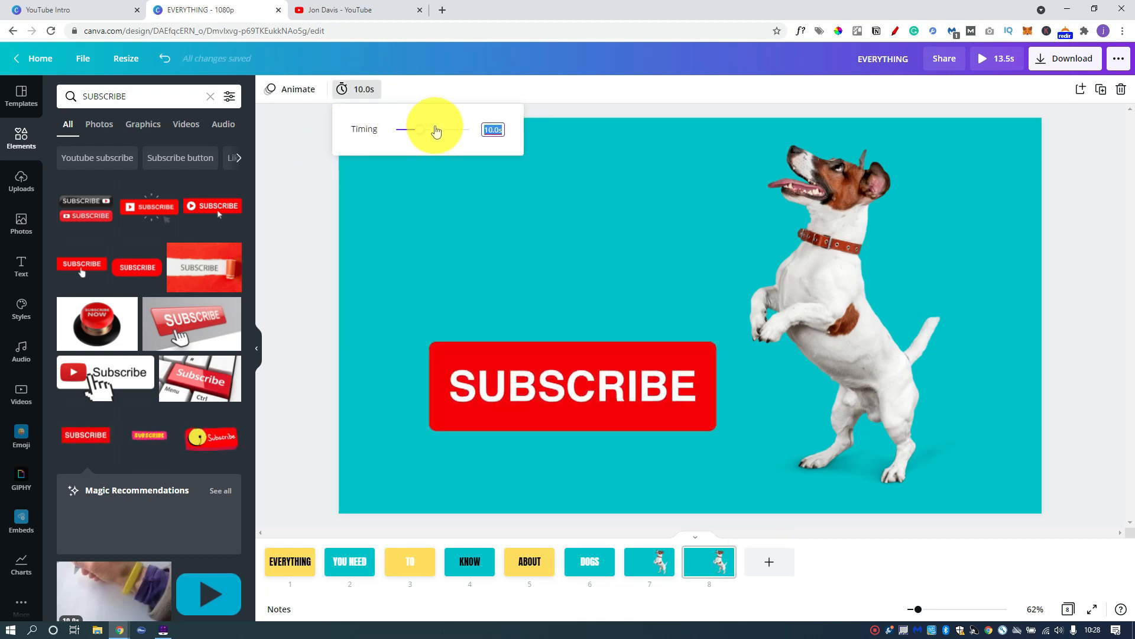
pyautogui.press('Return')
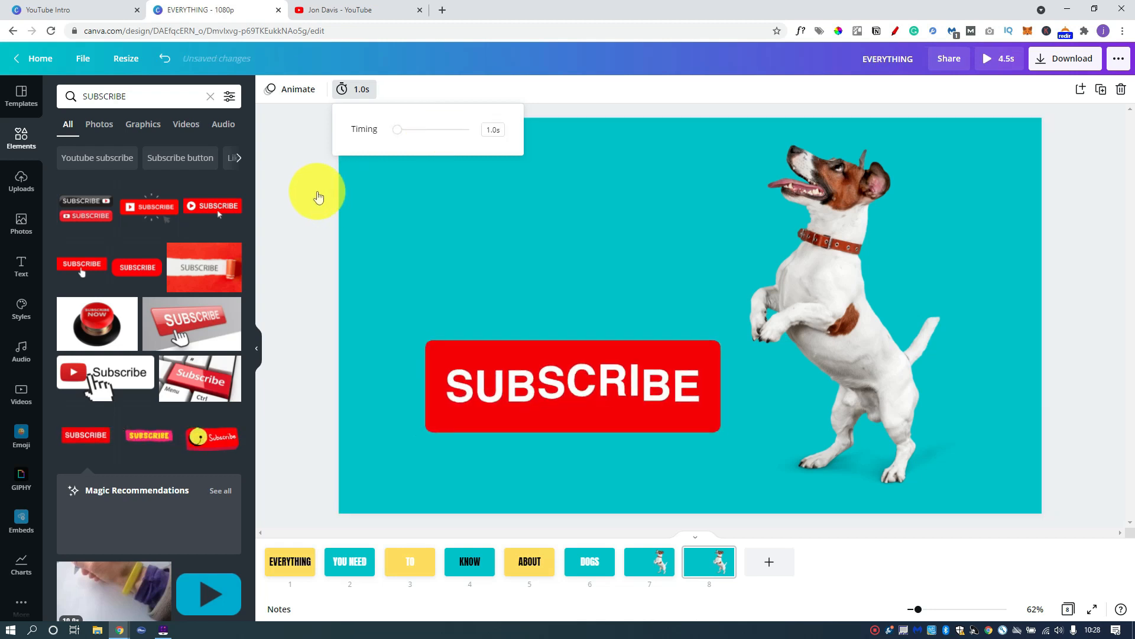
pyautogui.click(319, 197)
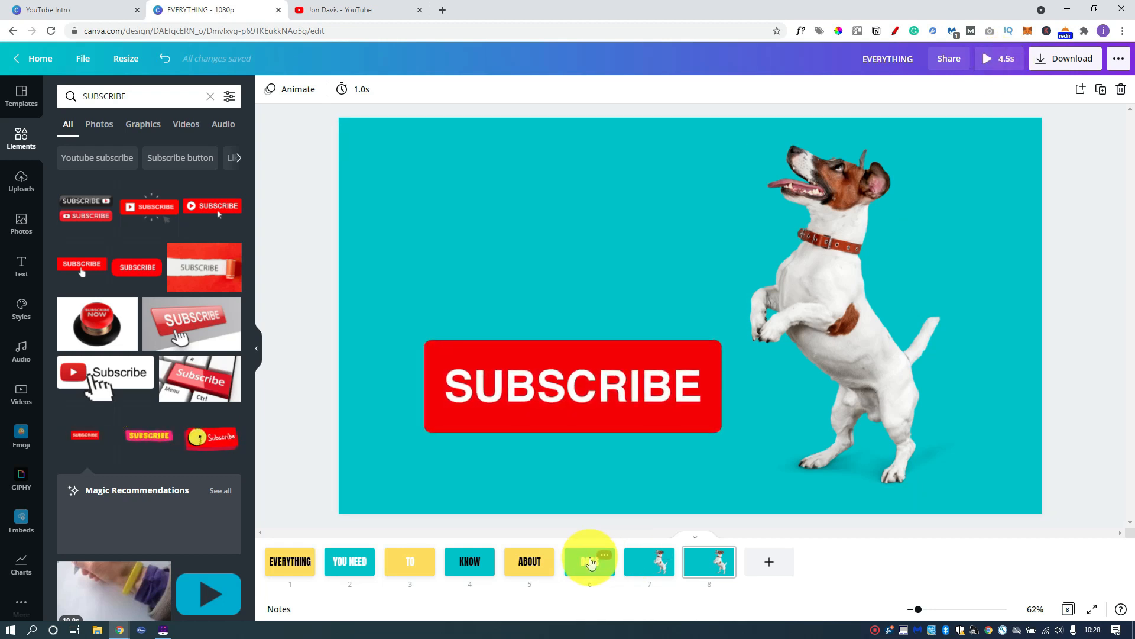
# - Set the duration of the DOGS page to 1.0 second and preview the whole video
pyautogui.click(590, 561)
pyautogui.click(299, 87)
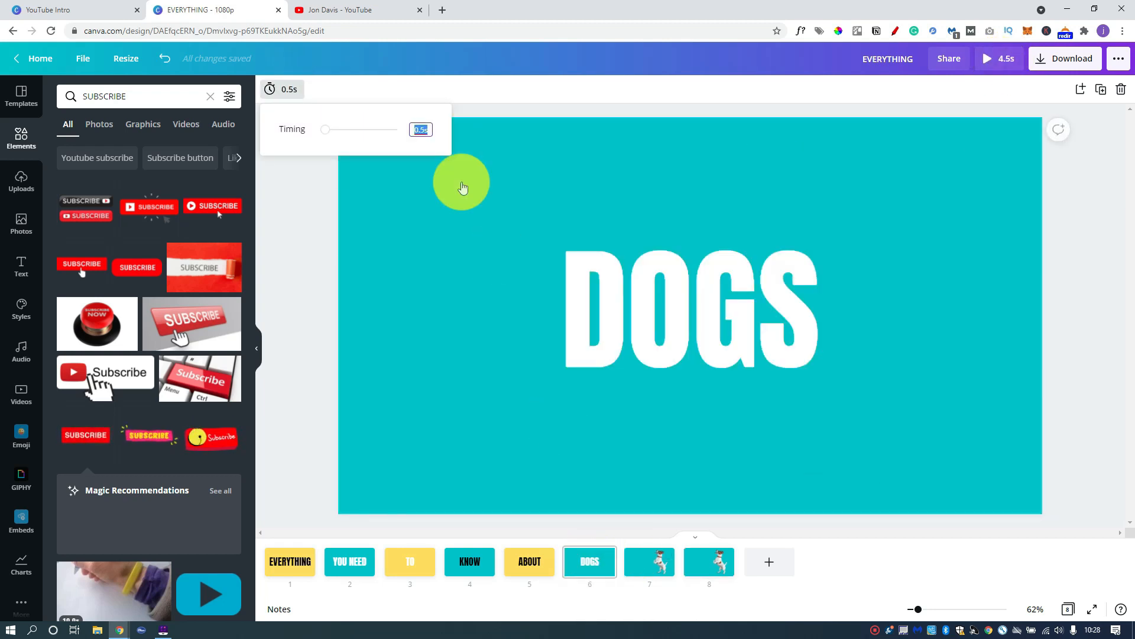
pyautogui.click(324, 193)
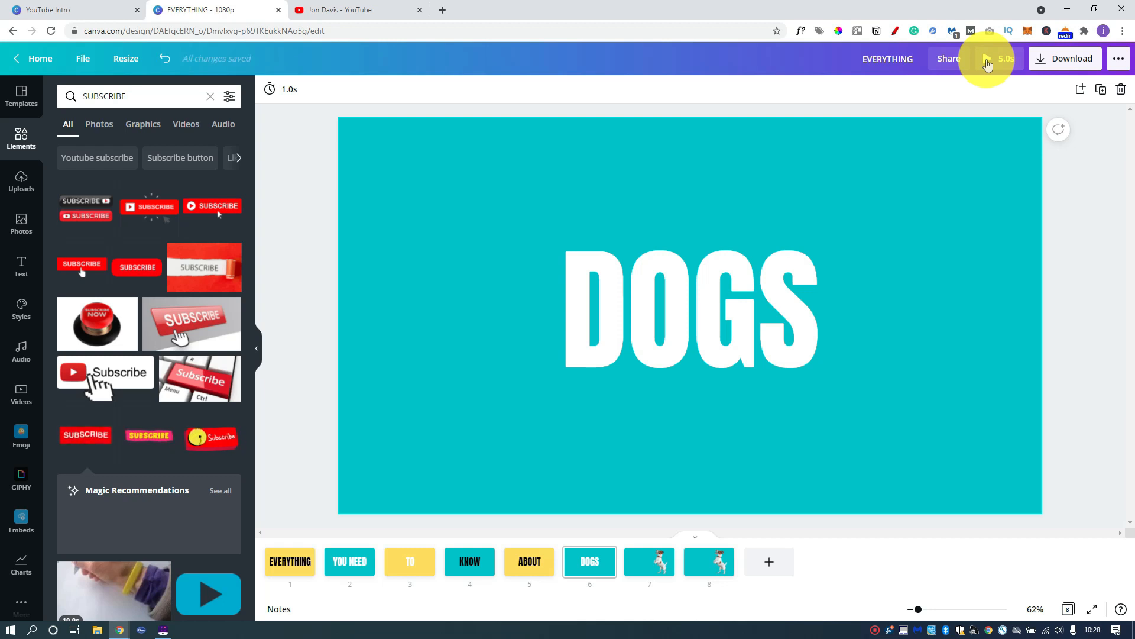
pyautogui.click(988, 59)
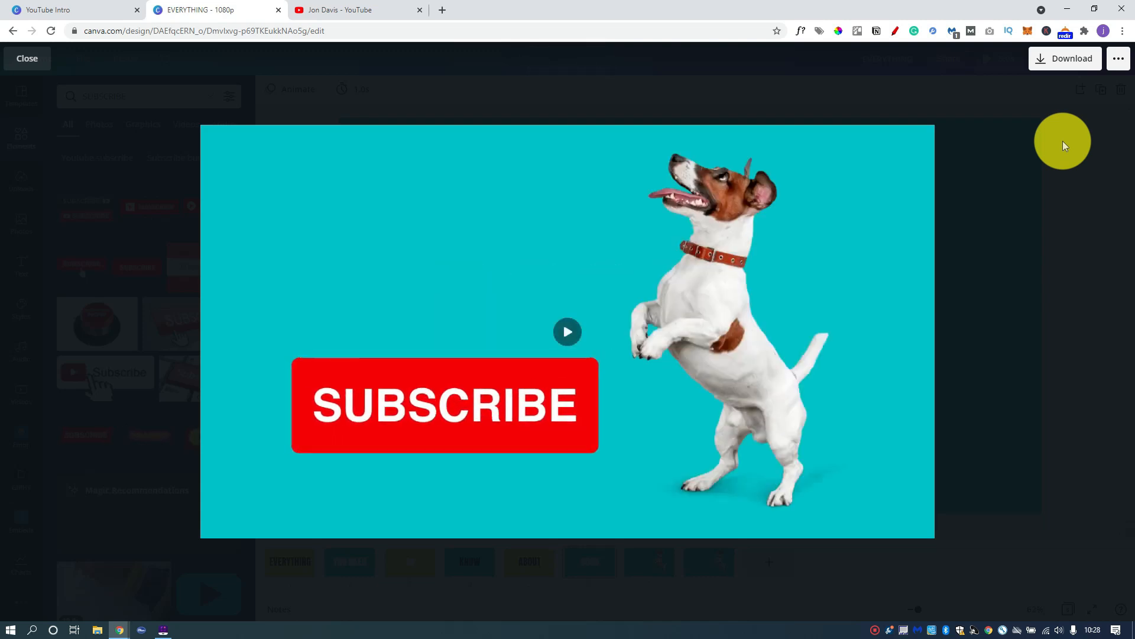
pyautogui.click(45, 59)
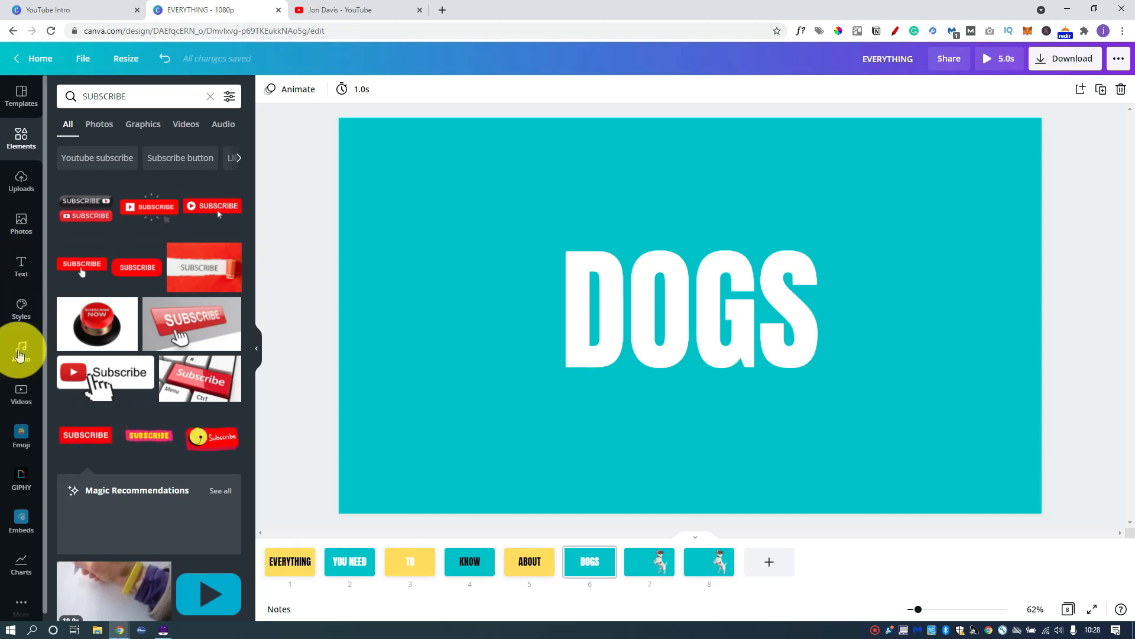
# - Open the audio library and examine its filter options for vocals and availability
pyautogui.click(21, 363)
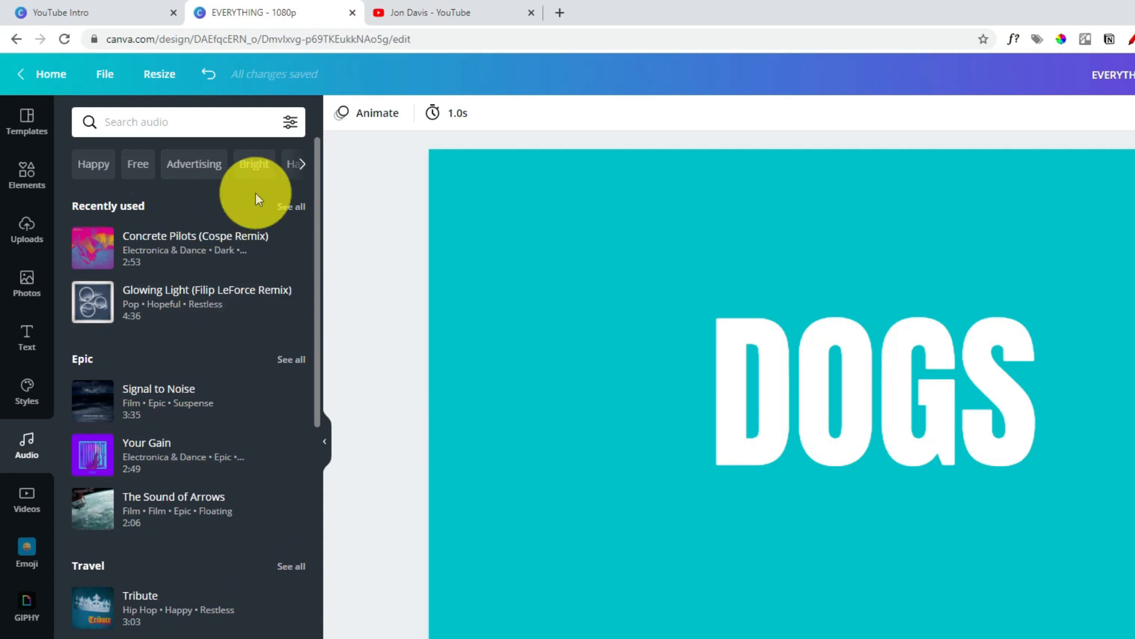
pyautogui.click(290, 132)
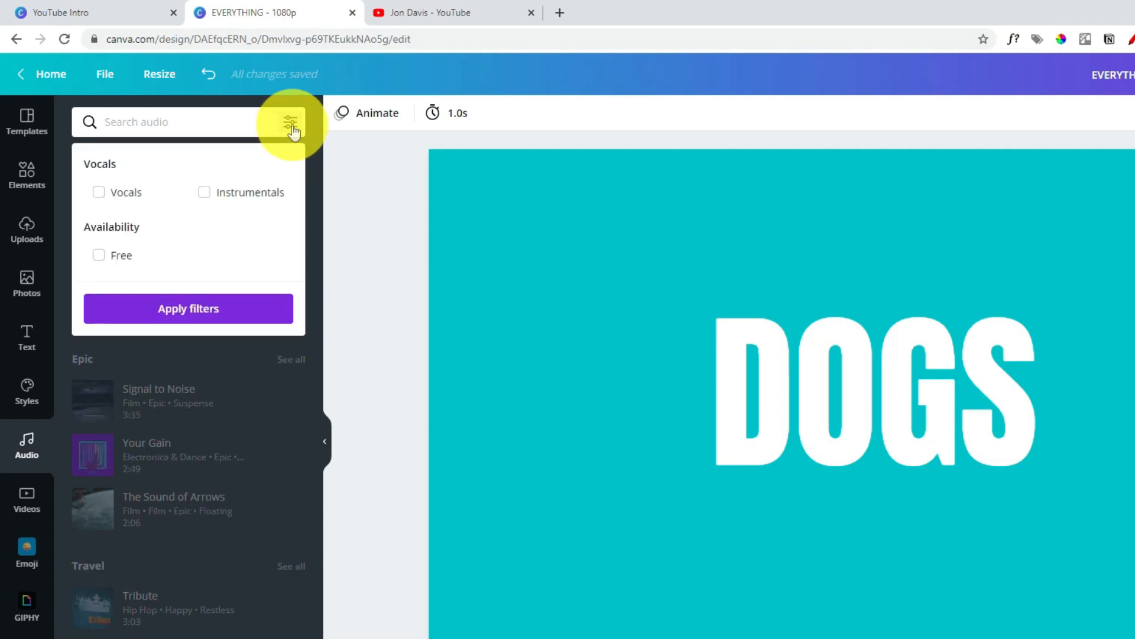
pyautogui.click(292, 127)
pyautogui.click(292, 127)
pyautogui.click(295, 123)
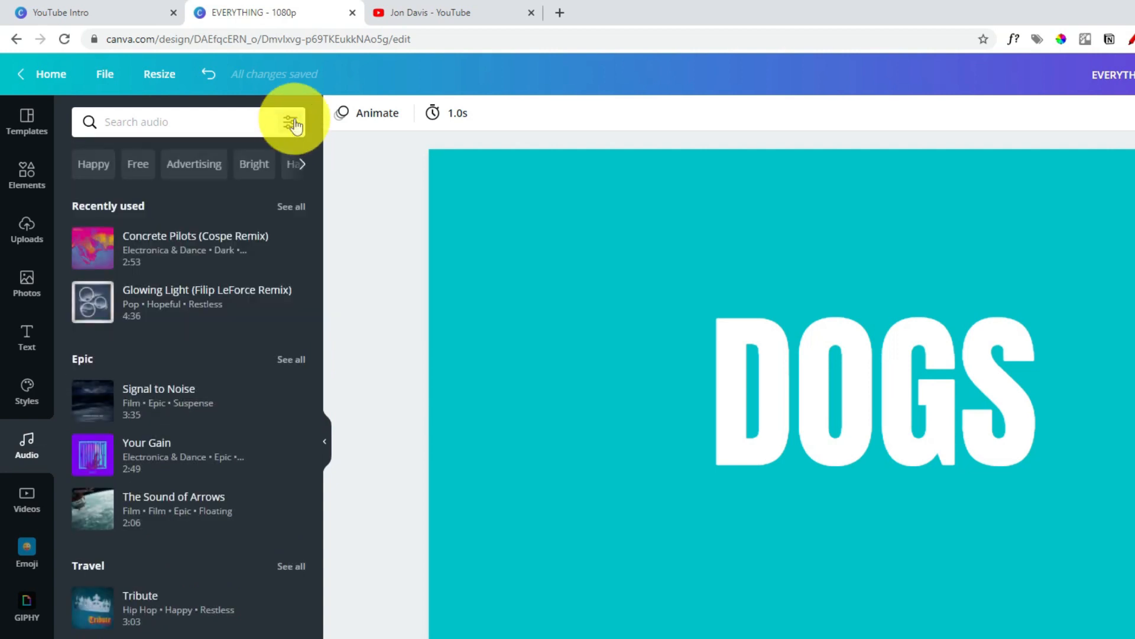
pyautogui.click(293, 125)
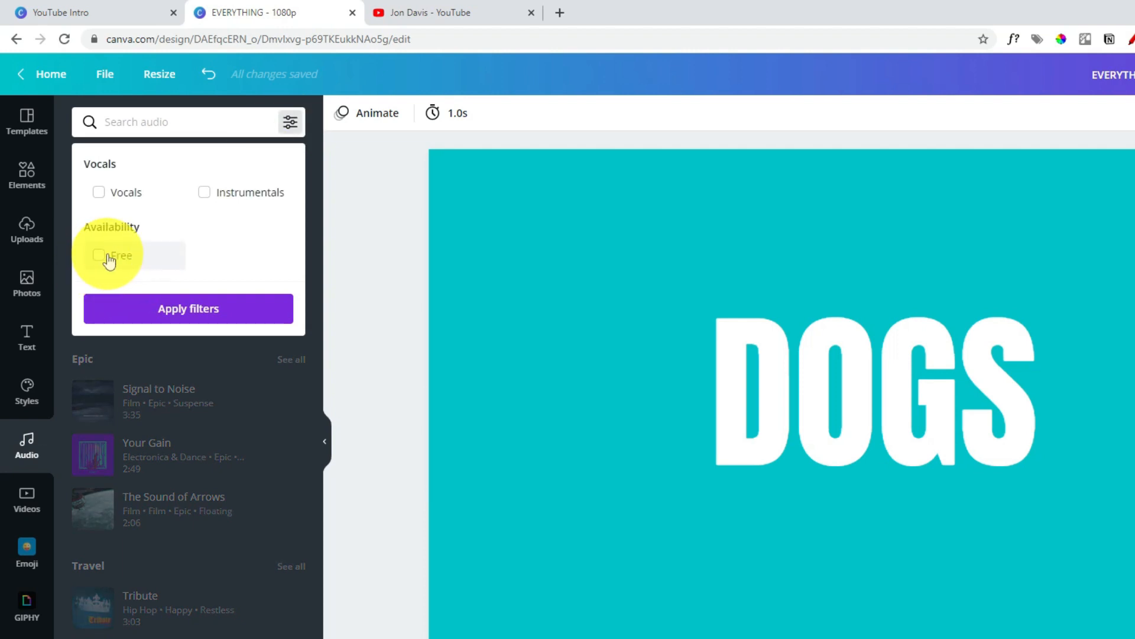
pyautogui.click(289, 123)
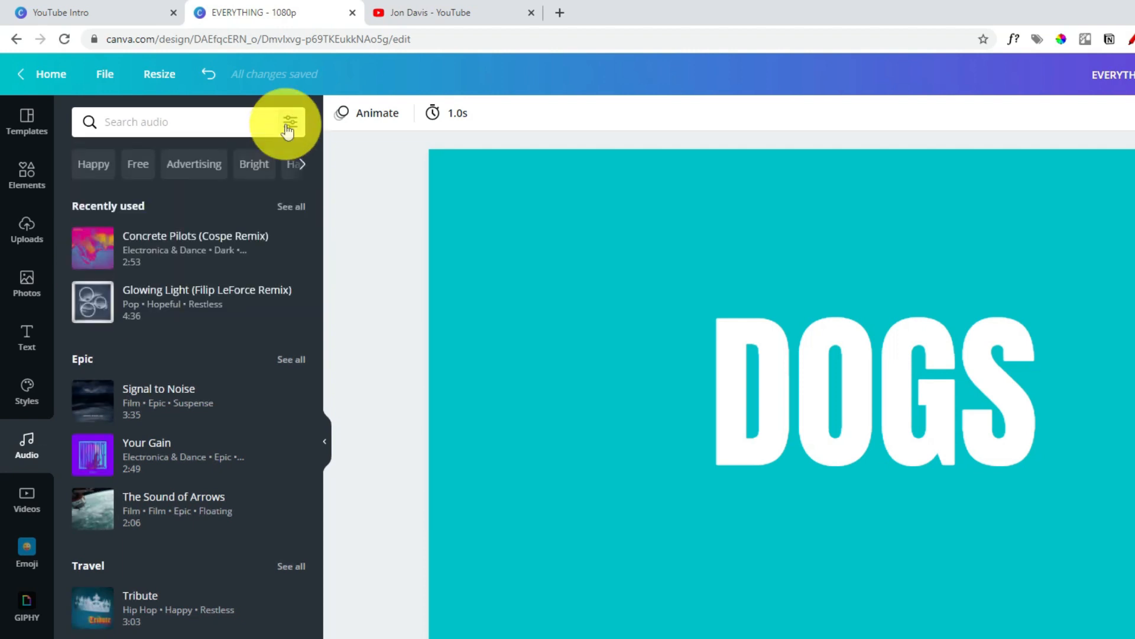
# - Add the pop track "On The Clock (Instrumental Version)" to the design and preview the video with its music
pyautogui.click(254, 165)
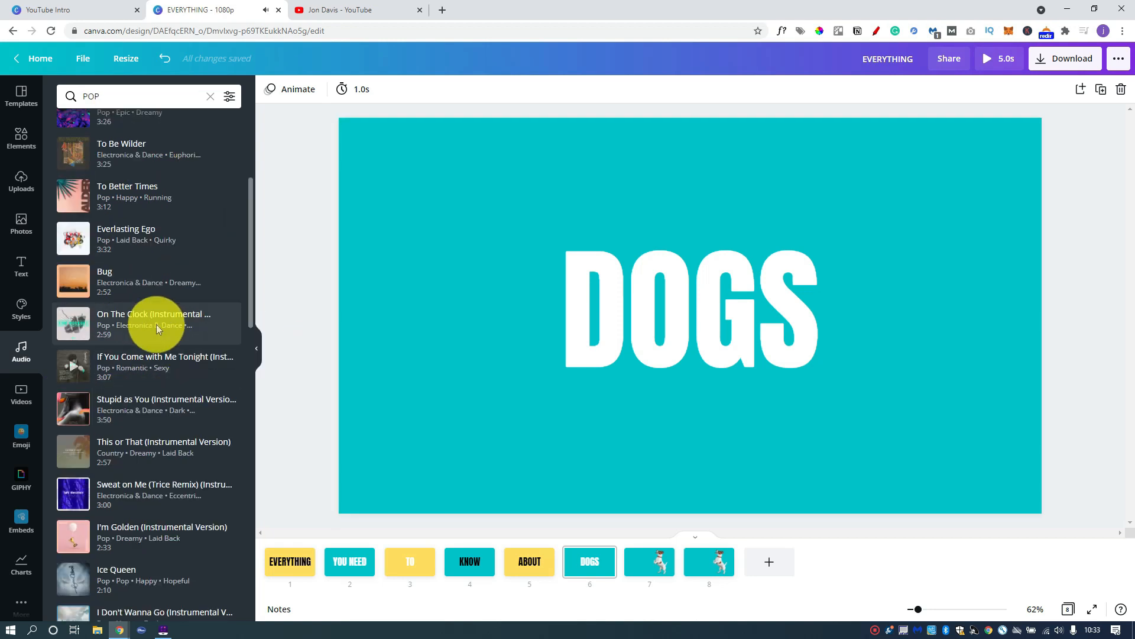
pyautogui.click(116, 326)
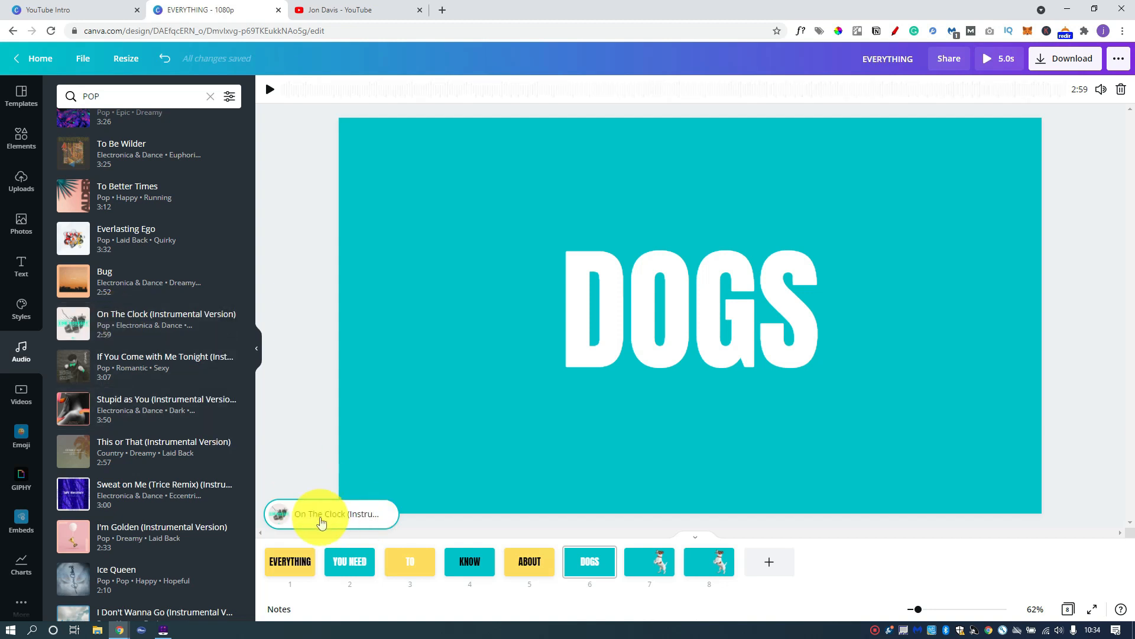
pyautogui.click(706, 557)
pyautogui.click(381, 516)
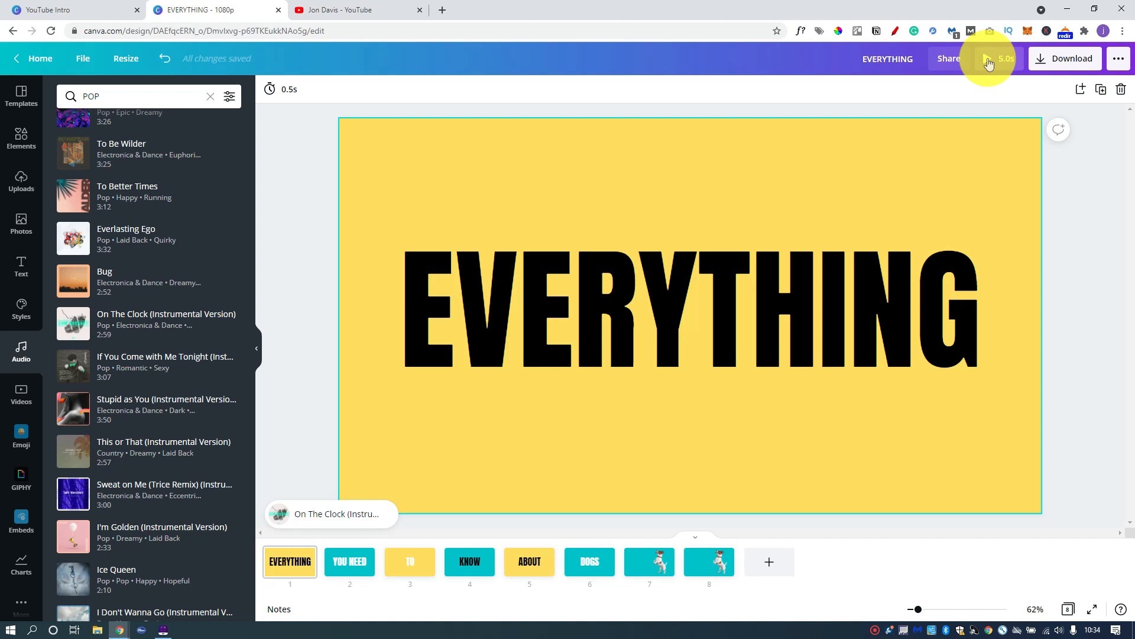
pyautogui.click(988, 60)
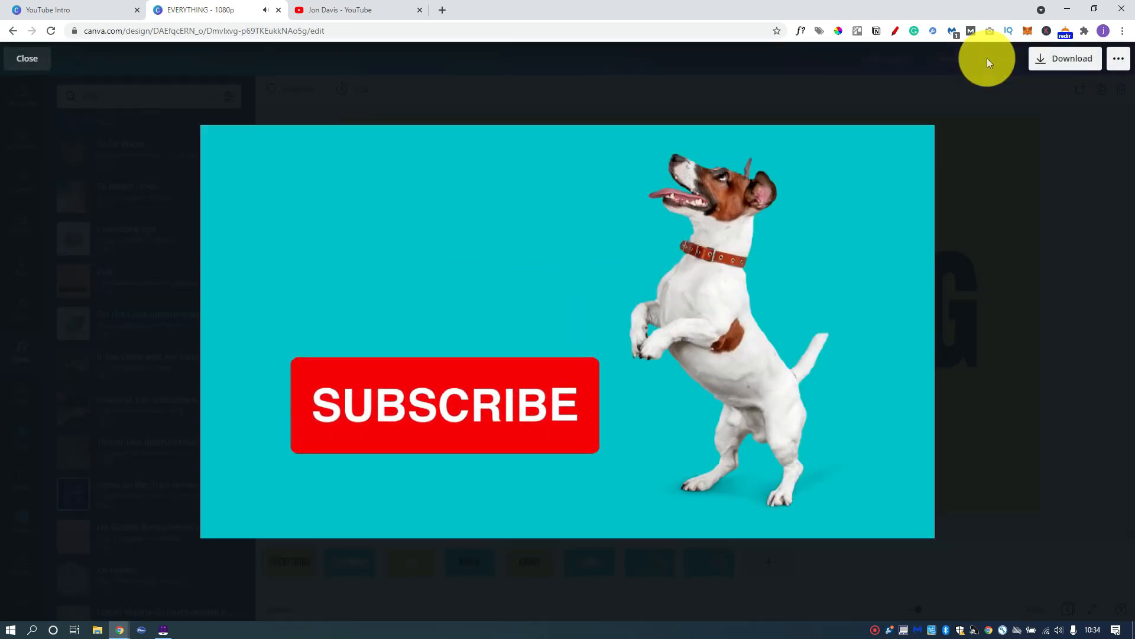
pyautogui.click(39, 57)
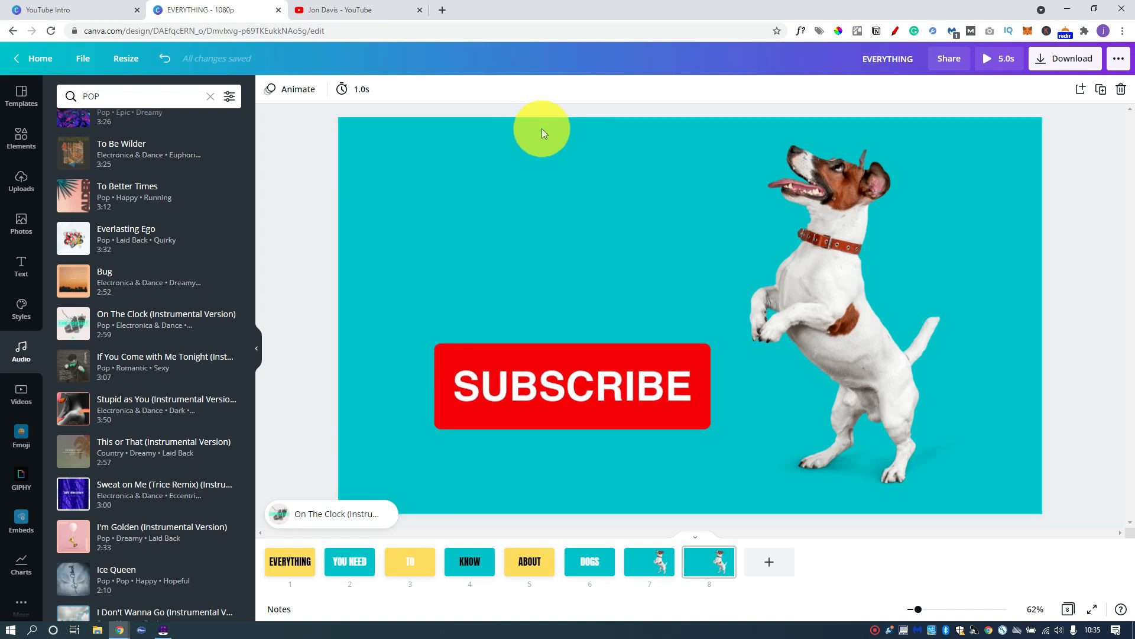
# - Download all eight pages of the dog intro as an MP4 video
pyautogui.click(1068, 70)
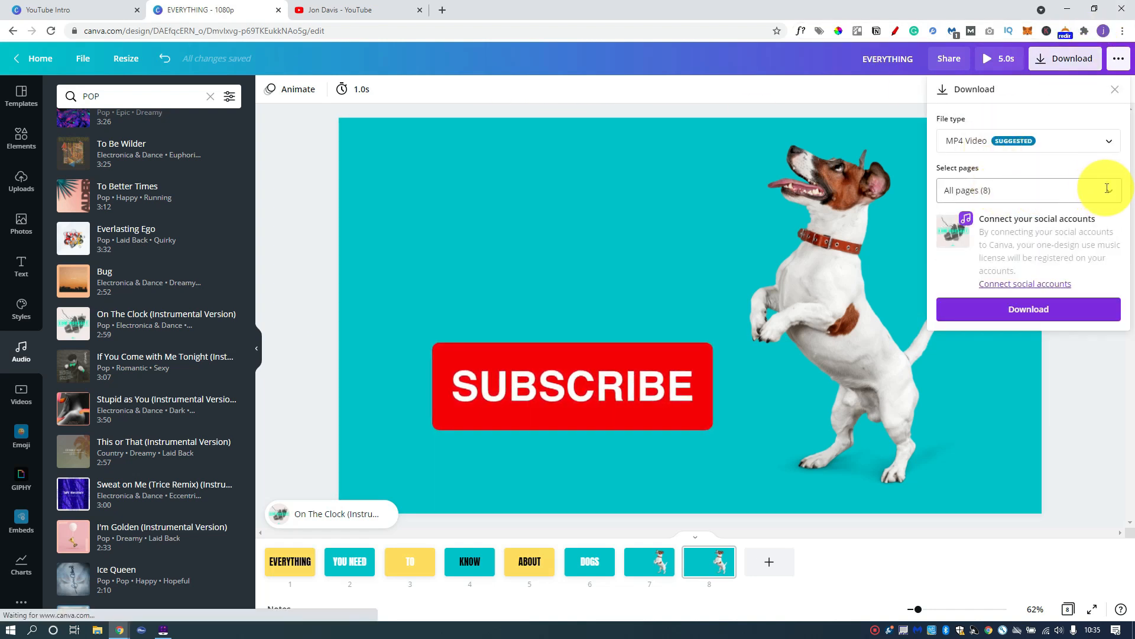
pyautogui.click(1106, 188)
pyautogui.click(1097, 224)
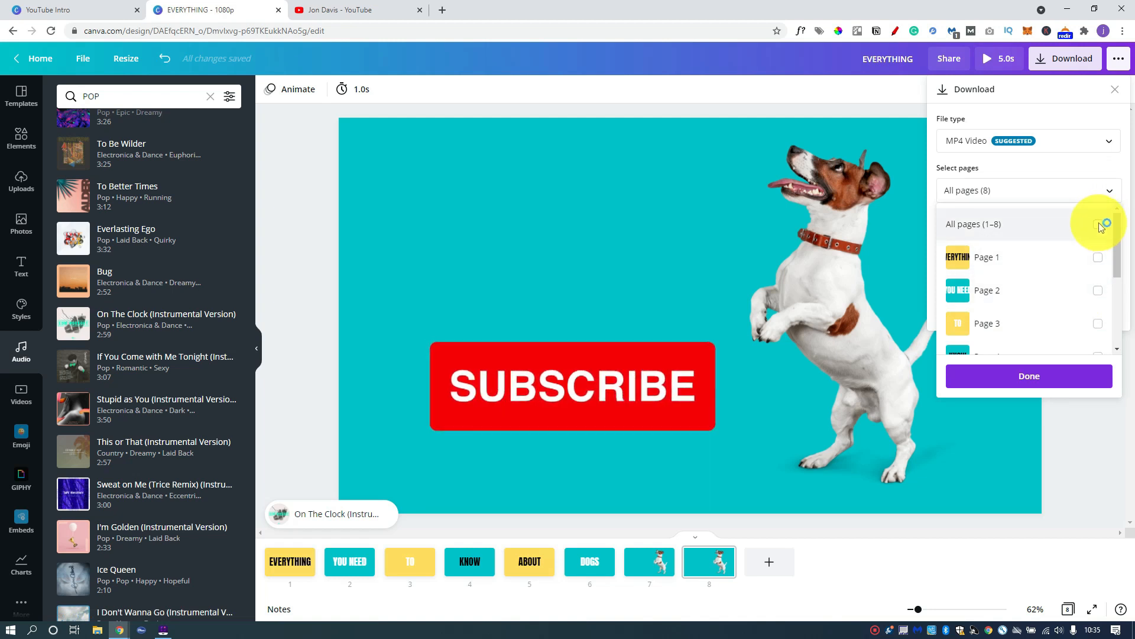
pyautogui.scroll(-3, 1077, 266)
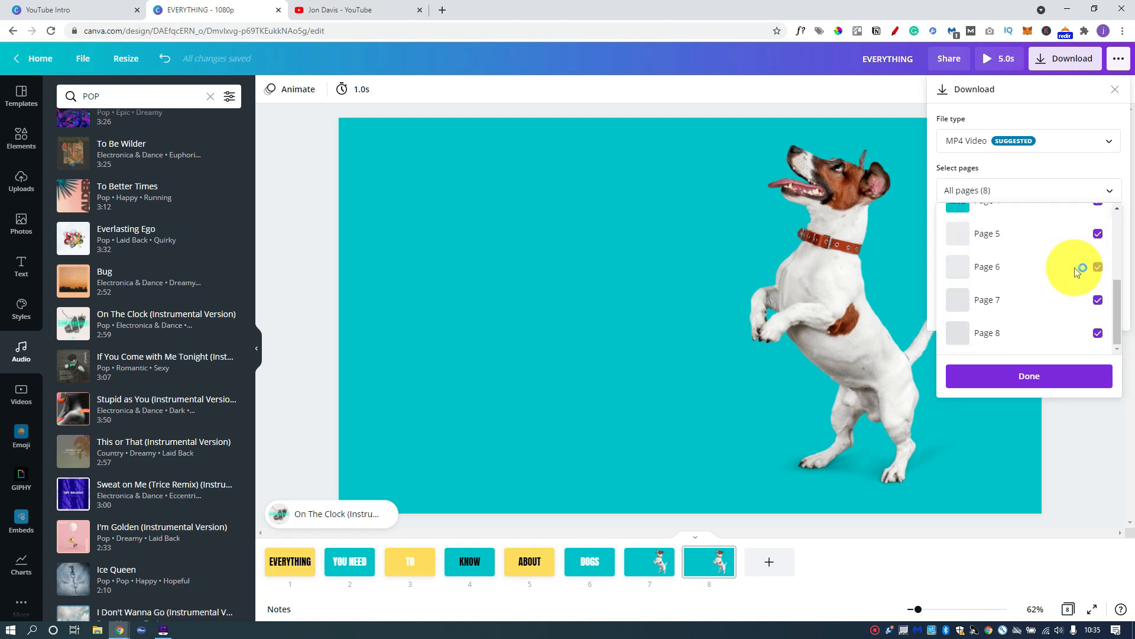
pyautogui.click(1076, 375)
pyautogui.click(1044, 308)
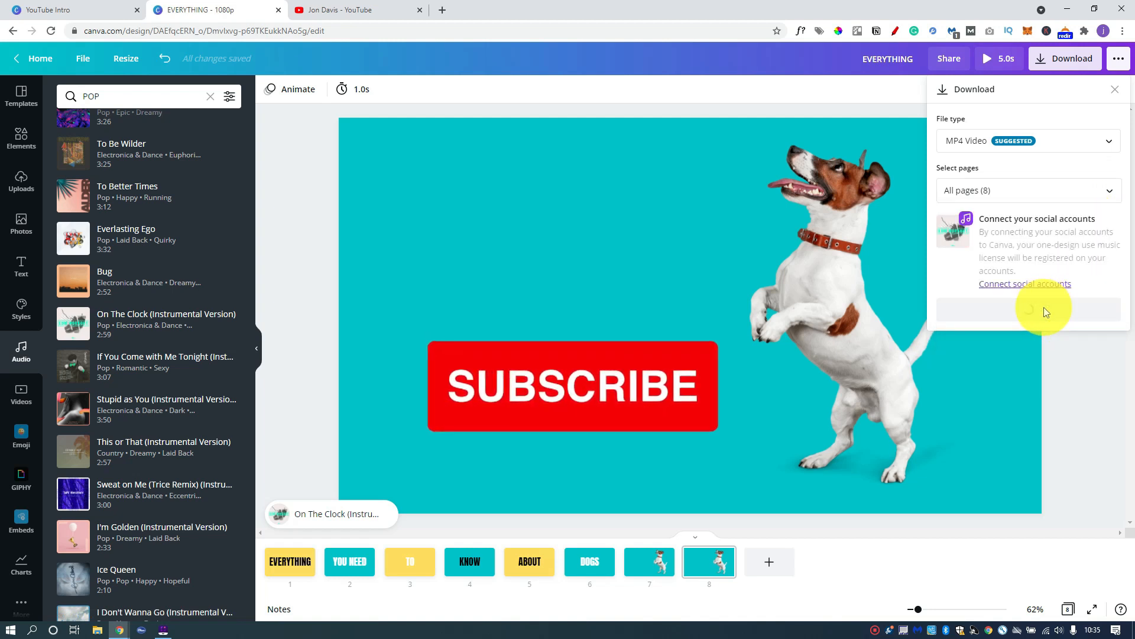
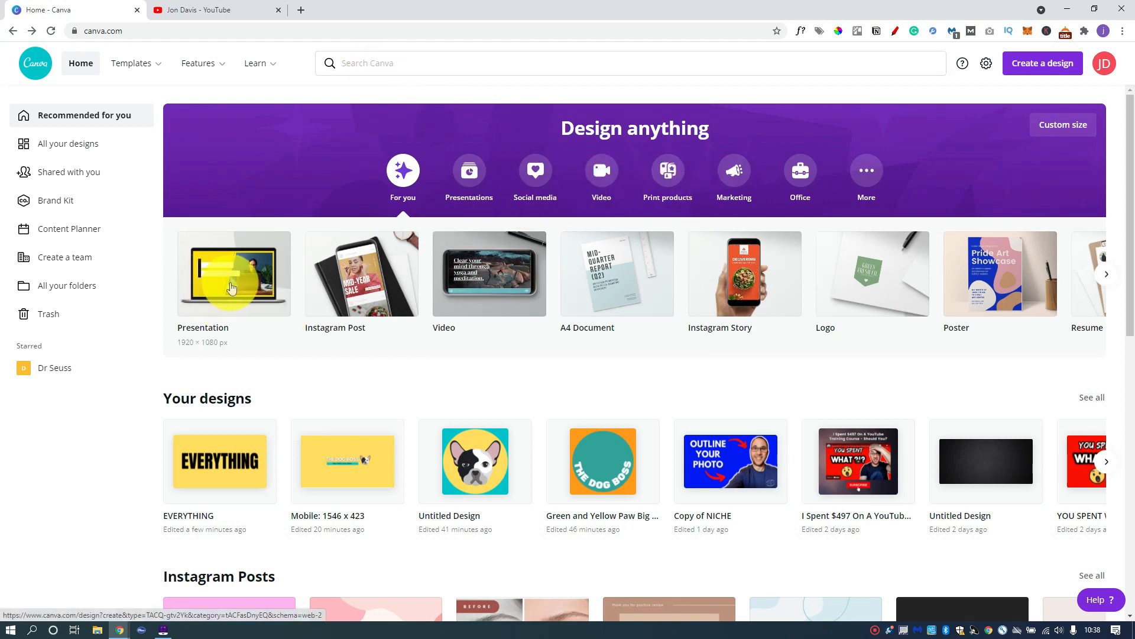
# - Find the Slideshow Video format among the video design types and create a new blank 1920 × 1080 px design from it
pyautogui.click(600, 188)
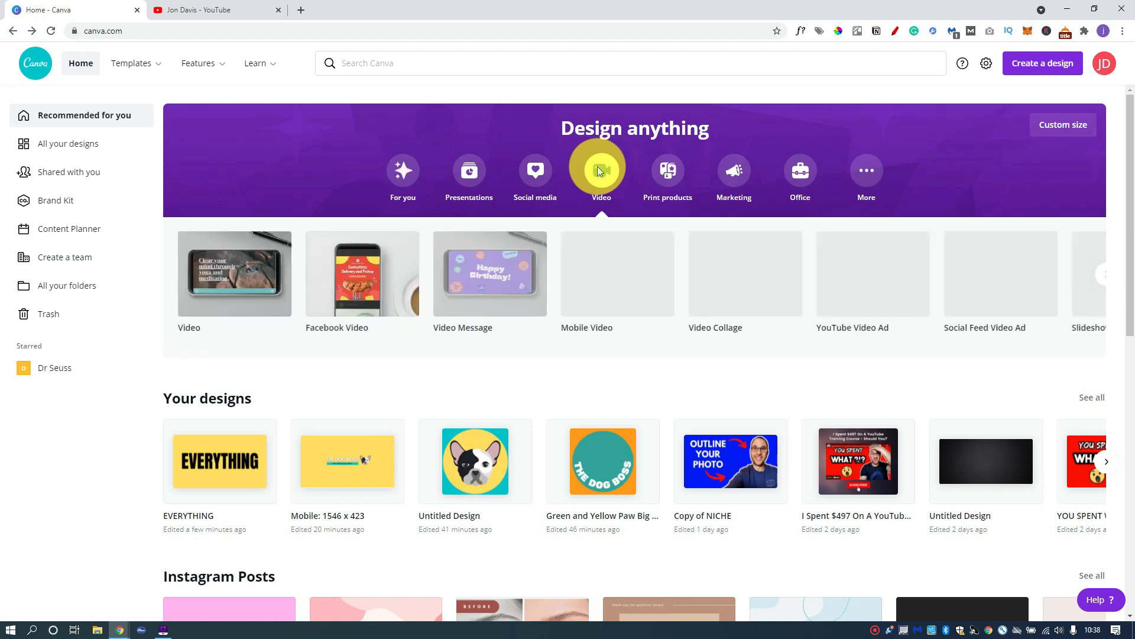
pyautogui.click(1106, 275)
pyautogui.click(1106, 278)
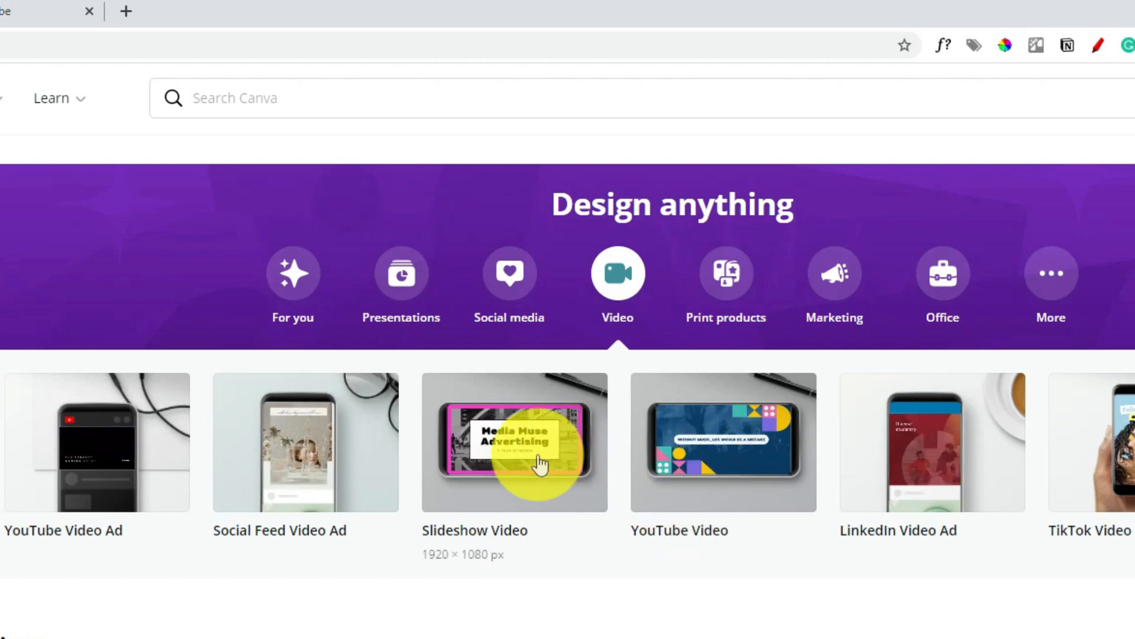
pyautogui.click(566, 473)
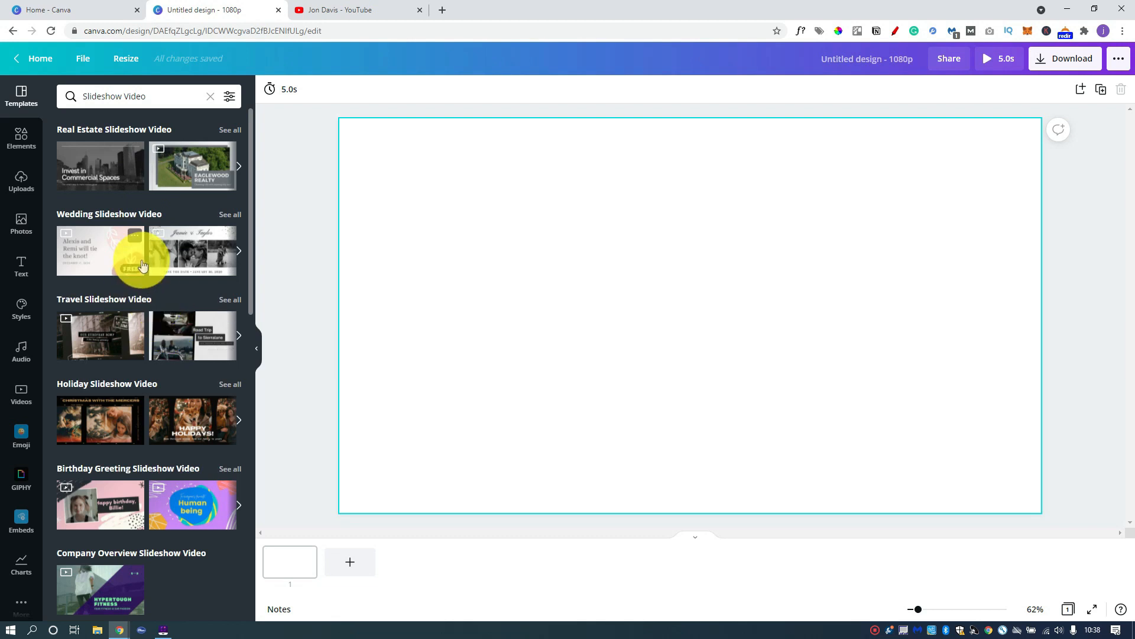
# - Apply all 10 pages of the "Yellow Cyan and Pink Pop Frames Love Slideshow" template to the blank design
pyautogui.scroll(-3, 143, 260)
pyautogui.scroll(-3, 145, 262)
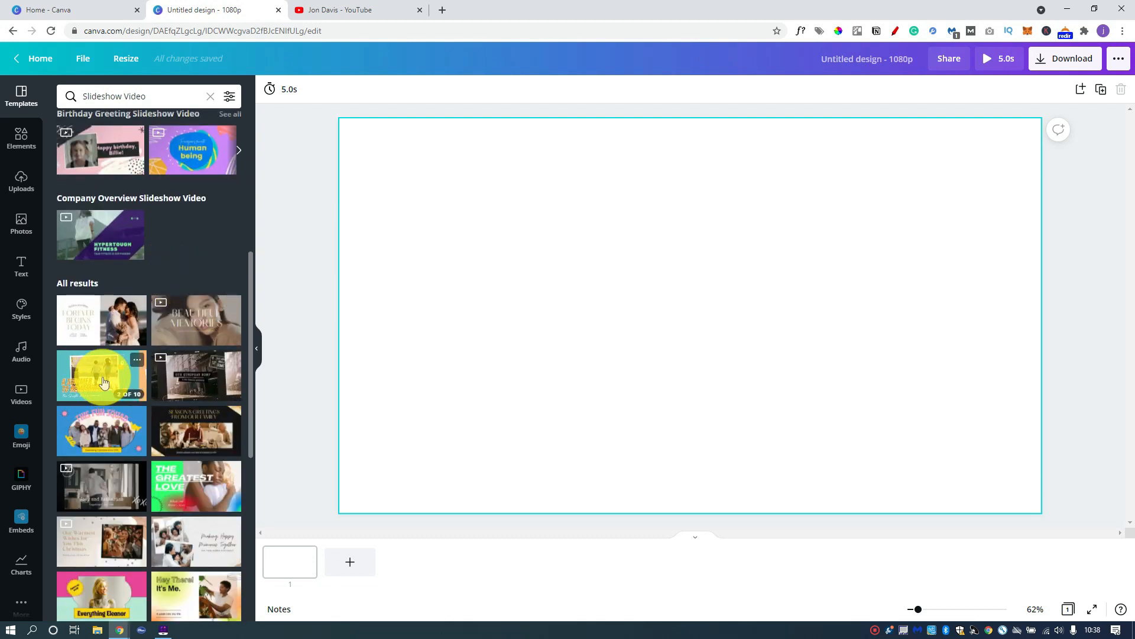
pyautogui.scroll(-1, 155, 426)
pyautogui.scroll(-2, 155, 425)
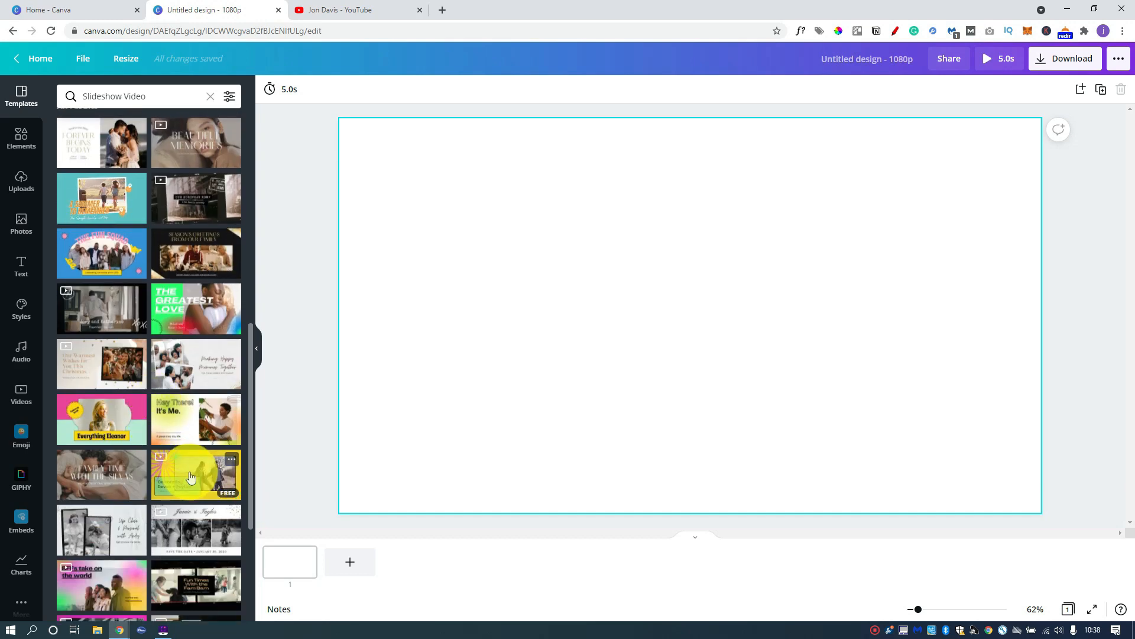
pyautogui.click(198, 476)
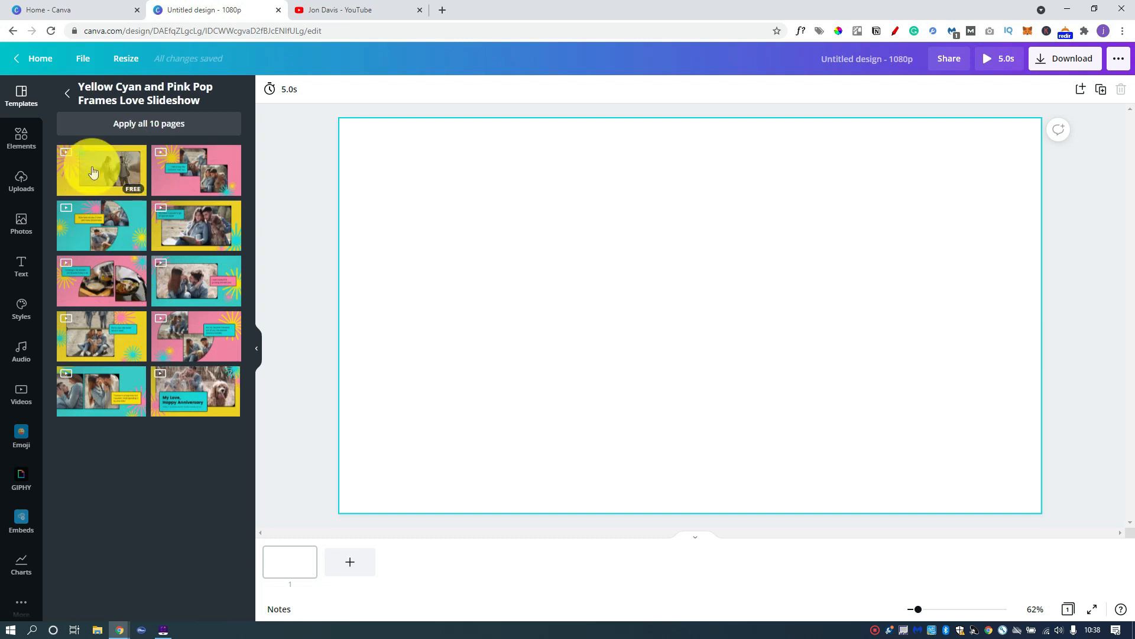
pyautogui.click(184, 124)
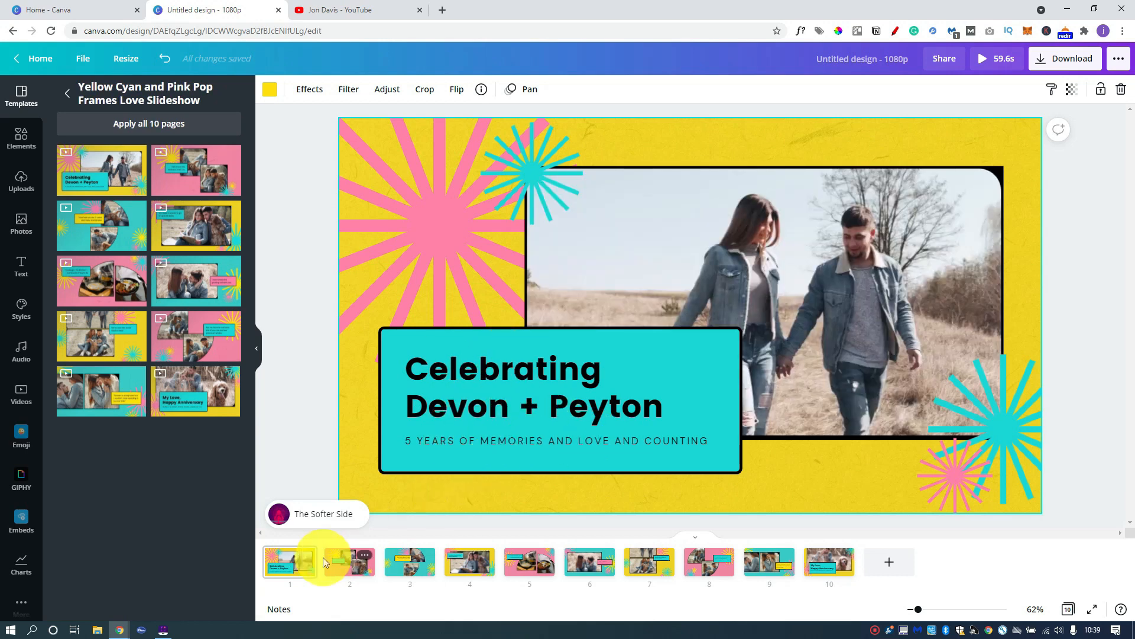
# - Look through pages 2 to 7 of the slideshow template and undo applying it
pyautogui.click(361, 565)
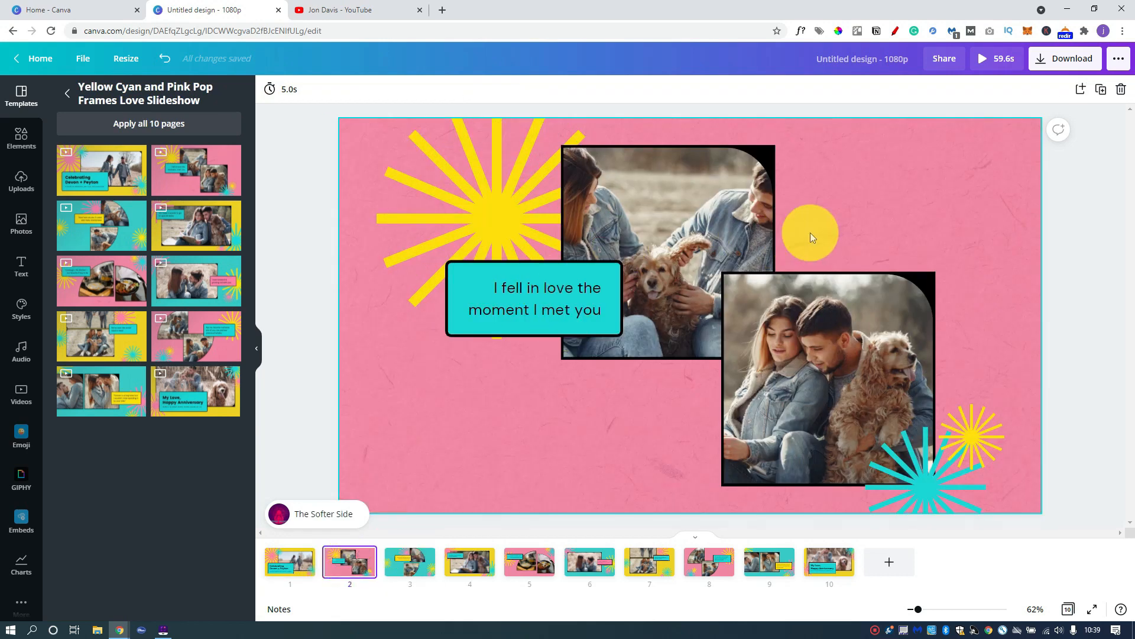
pyautogui.click(406, 566)
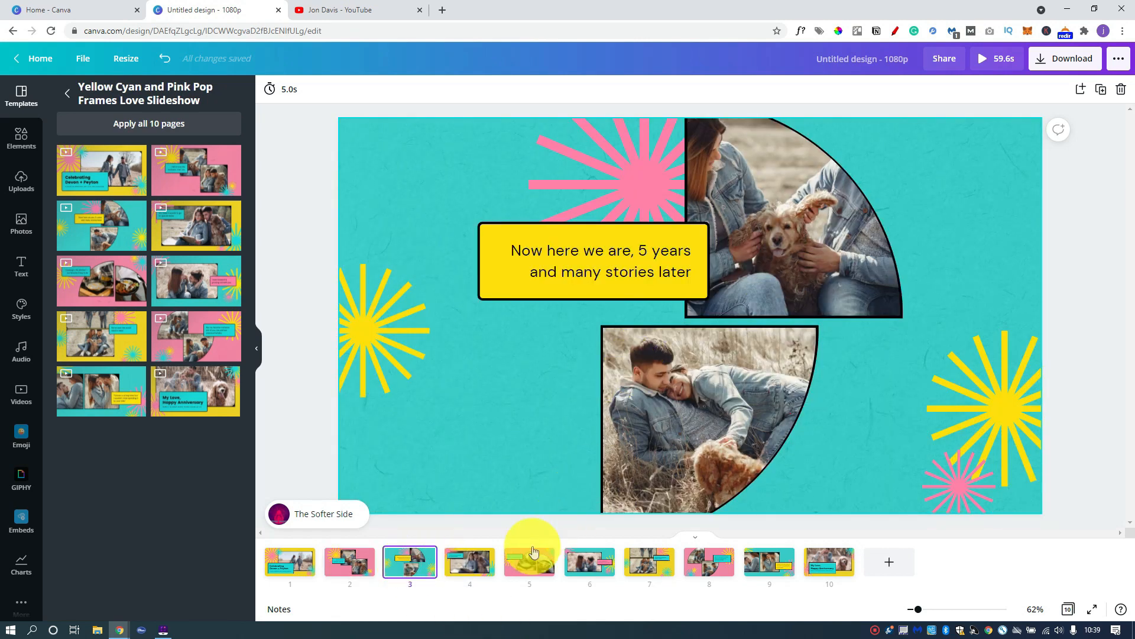
pyautogui.click(523, 568)
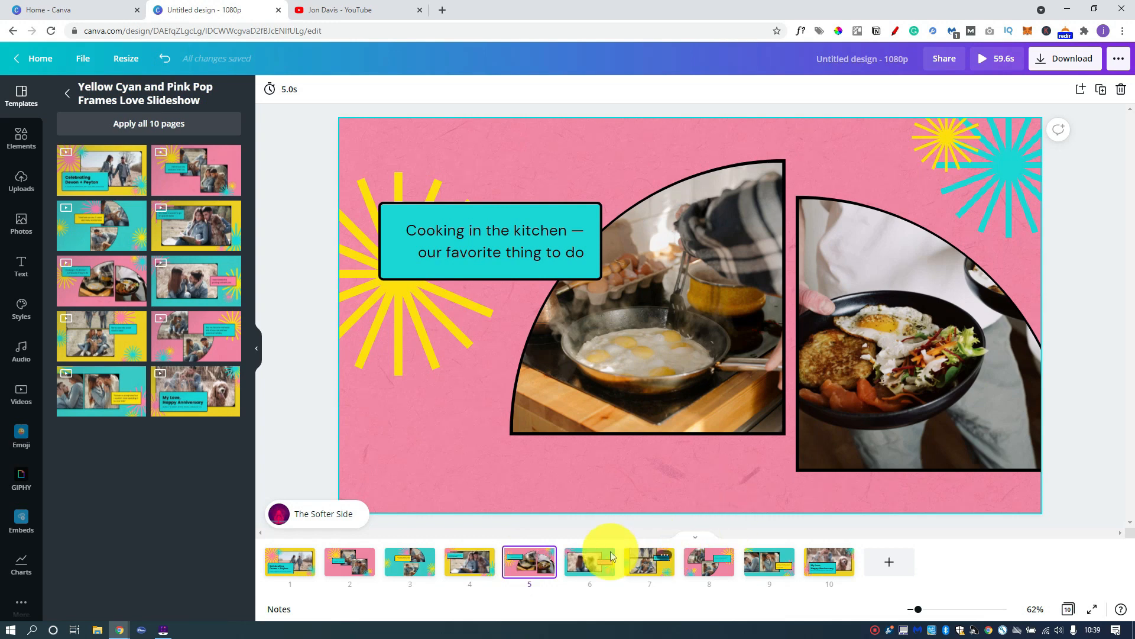
pyautogui.click(591, 565)
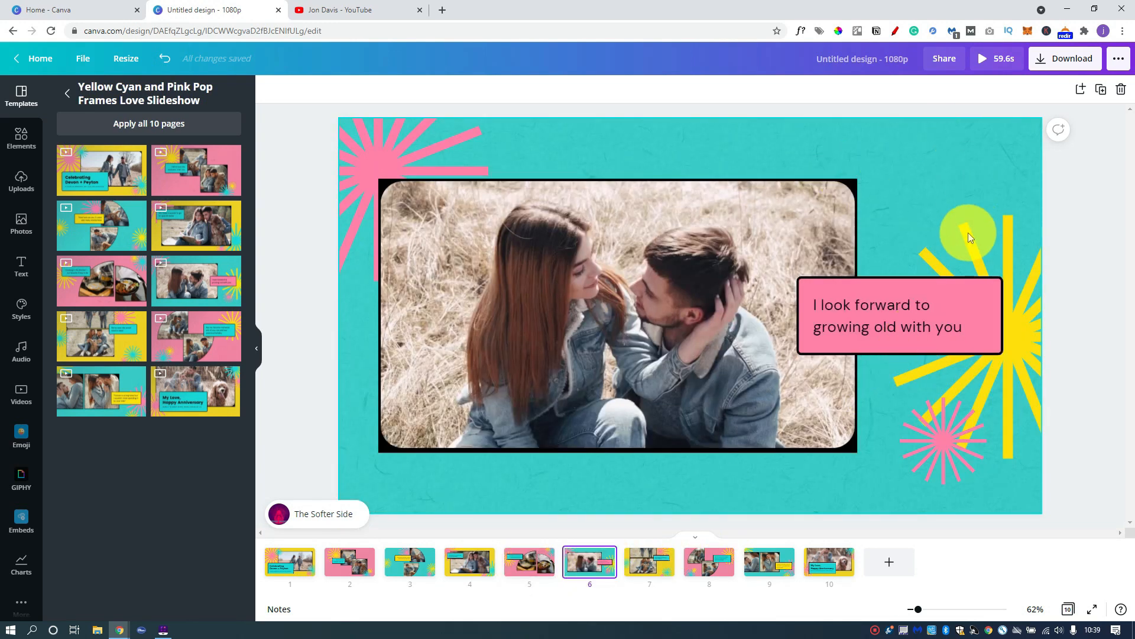
pyautogui.click(648, 563)
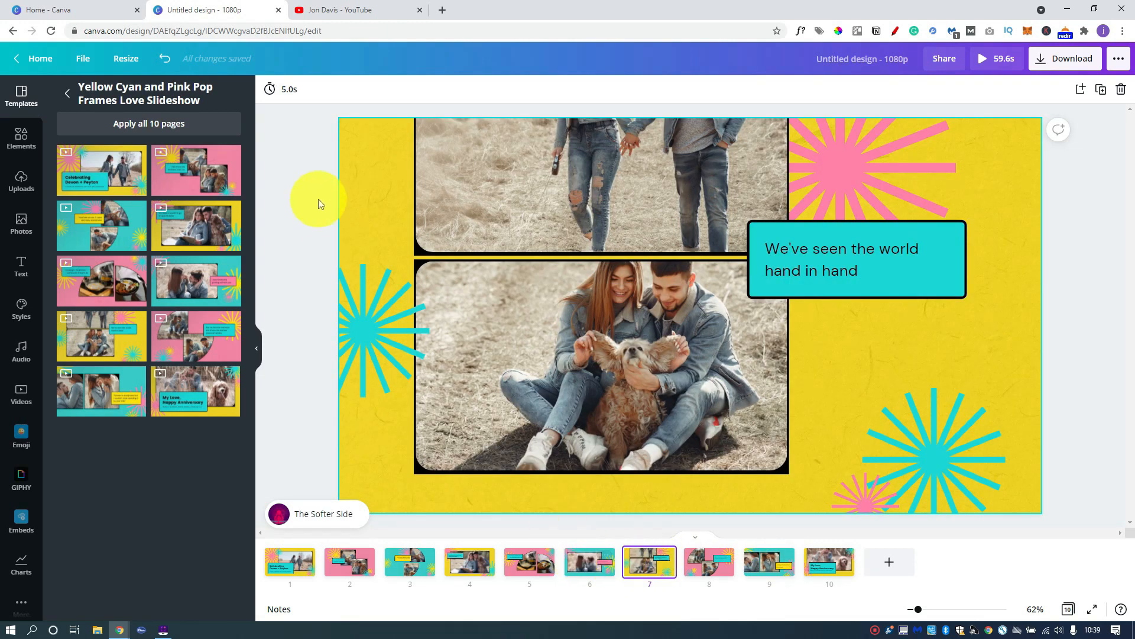
pyautogui.click(164, 58)
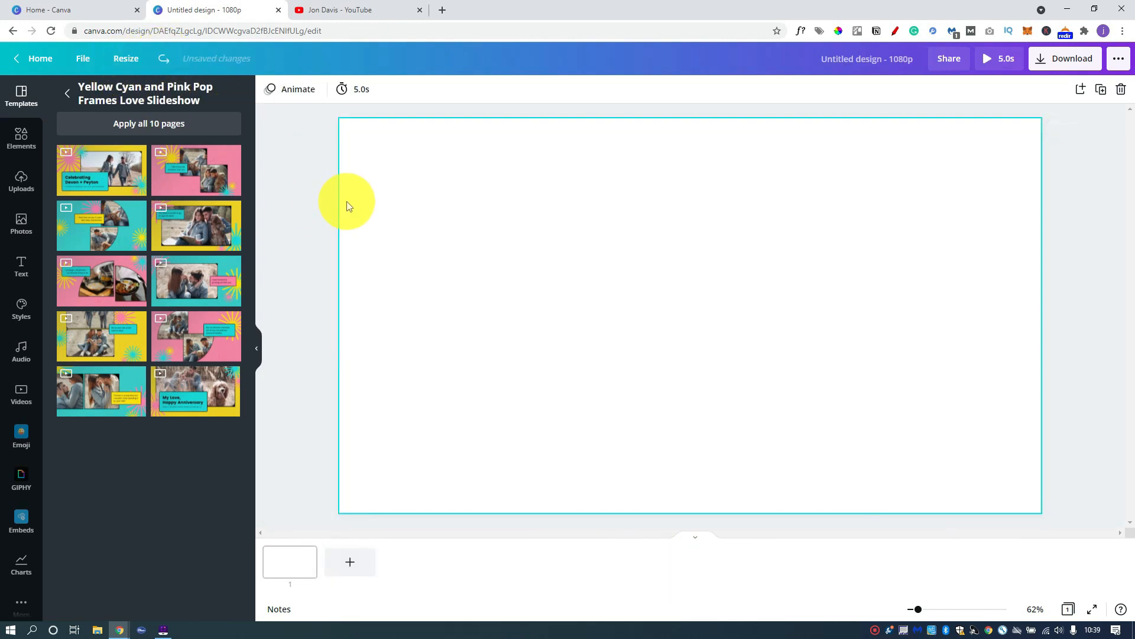
# - Search the photos for "BEAGLE" and add the close-up of a beagle's ear and eye to the blank page
pyautogui.click(346, 201)
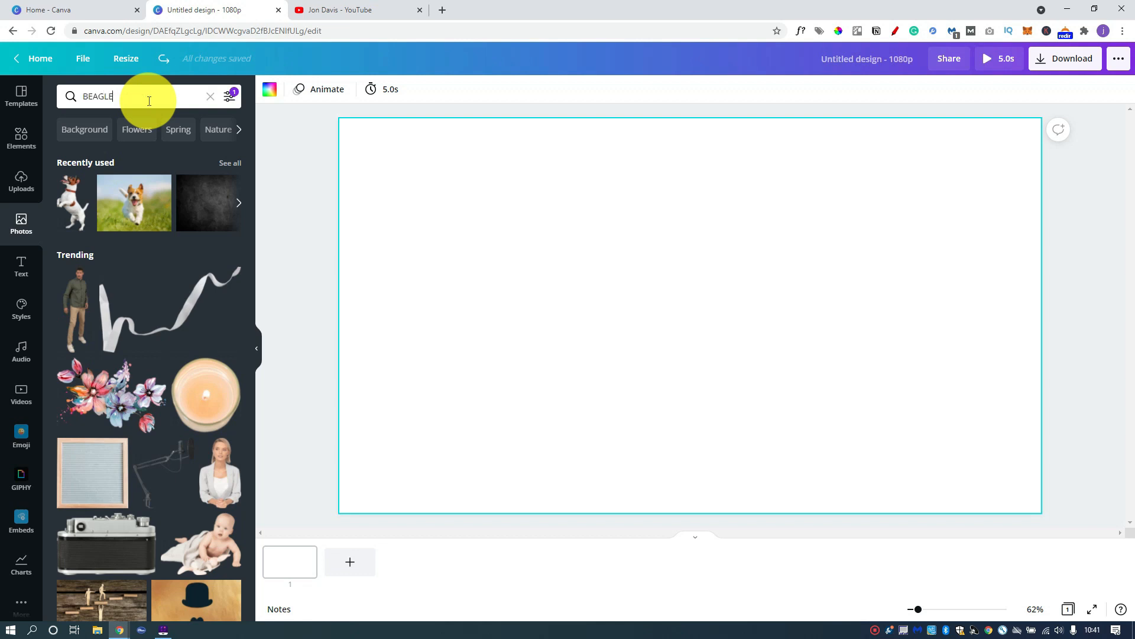
pyautogui.press('Return')
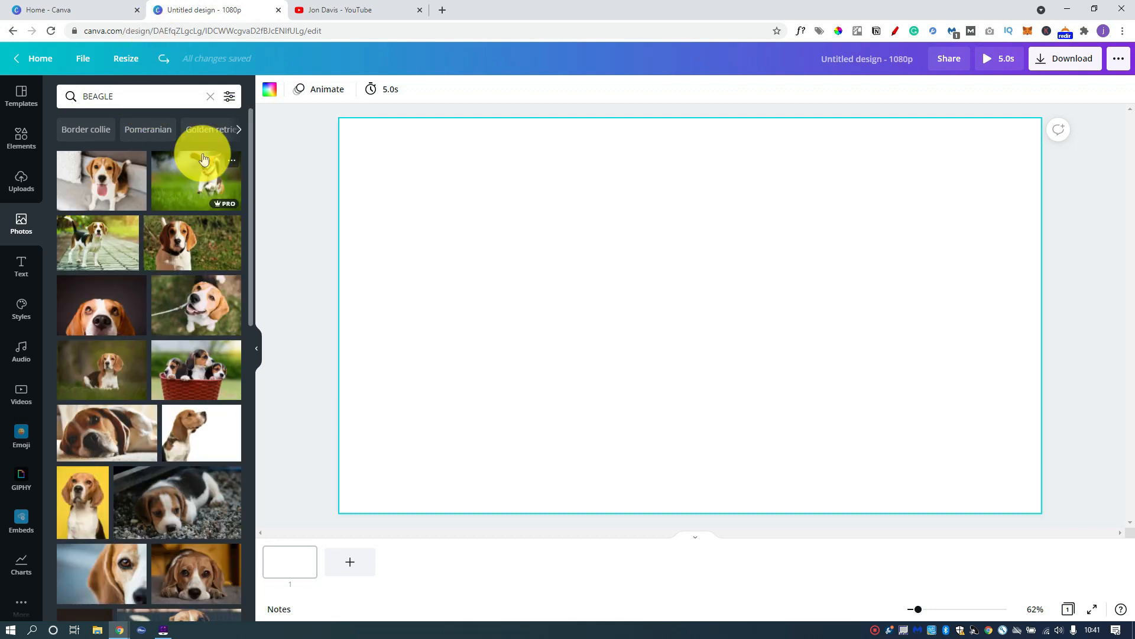
pyautogui.click(95, 576)
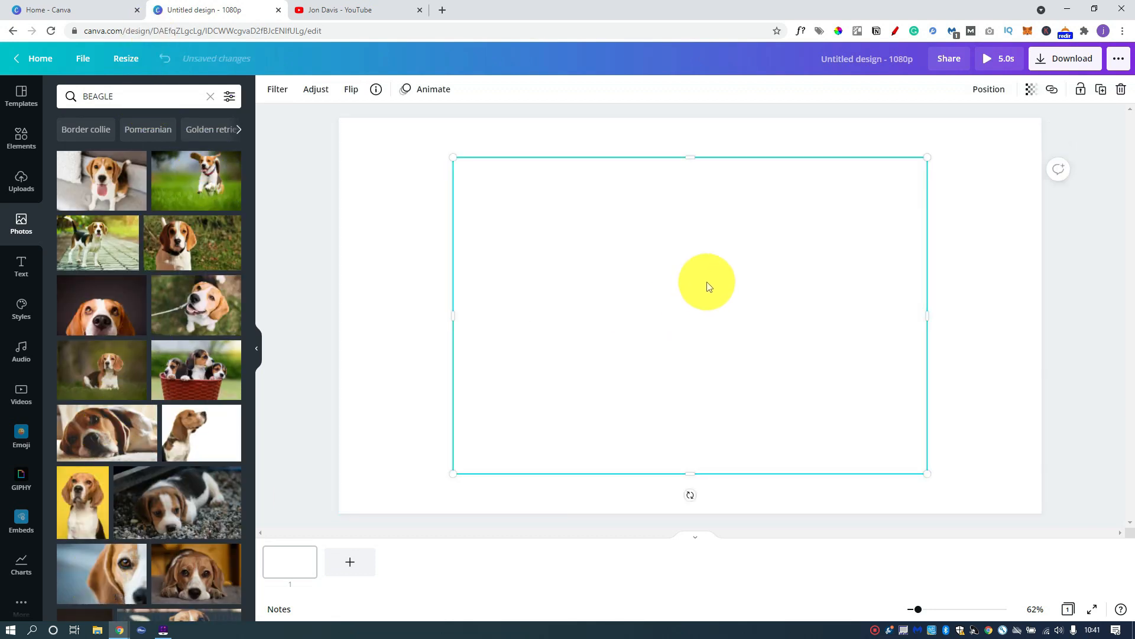
# - Move the beagle photo to the page's upper-left corner, then enlarge and crop it to cover the whole page
pyautogui.moveTo(718, 289); pyautogui.dragTo(600, 246)
pyautogui.moveTo(810, 431); pyautogui.dragTo(1108, 520)
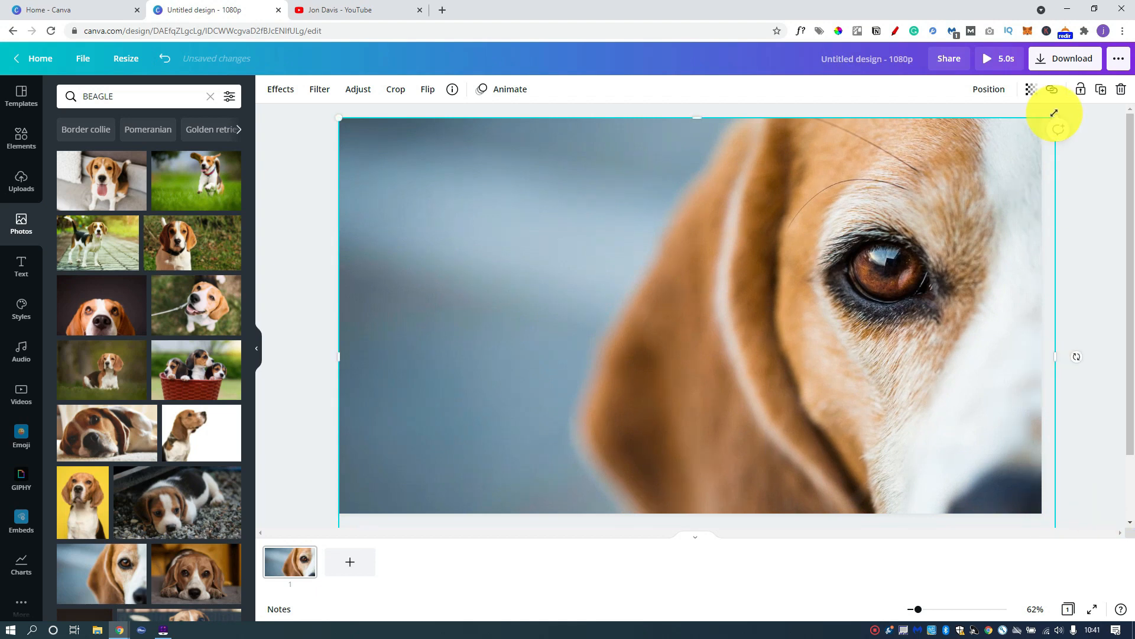
pyautogui.moveTo(1055, 357); pyautogui.dragTo(1040, 355)
pyautogui.click(1059, 292)
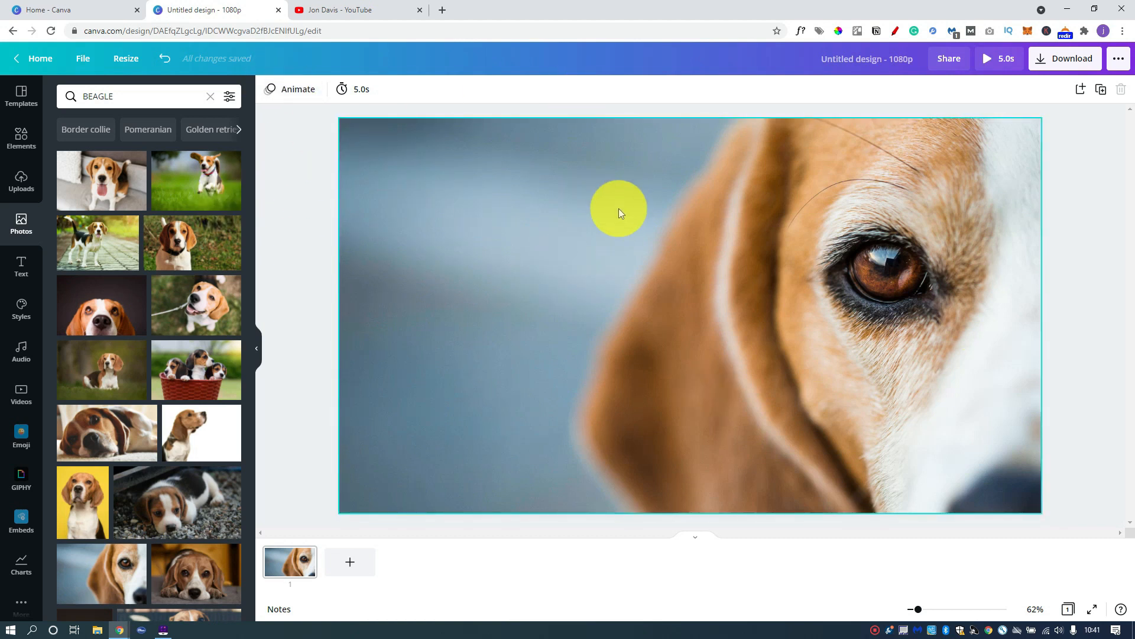
# - Add the "1 hair & makeup" text combination and place it near the upper-left corner of the beagle photo
pyautogui.click(18, 261)
pyautogui.scroll(-10, 133, 333)
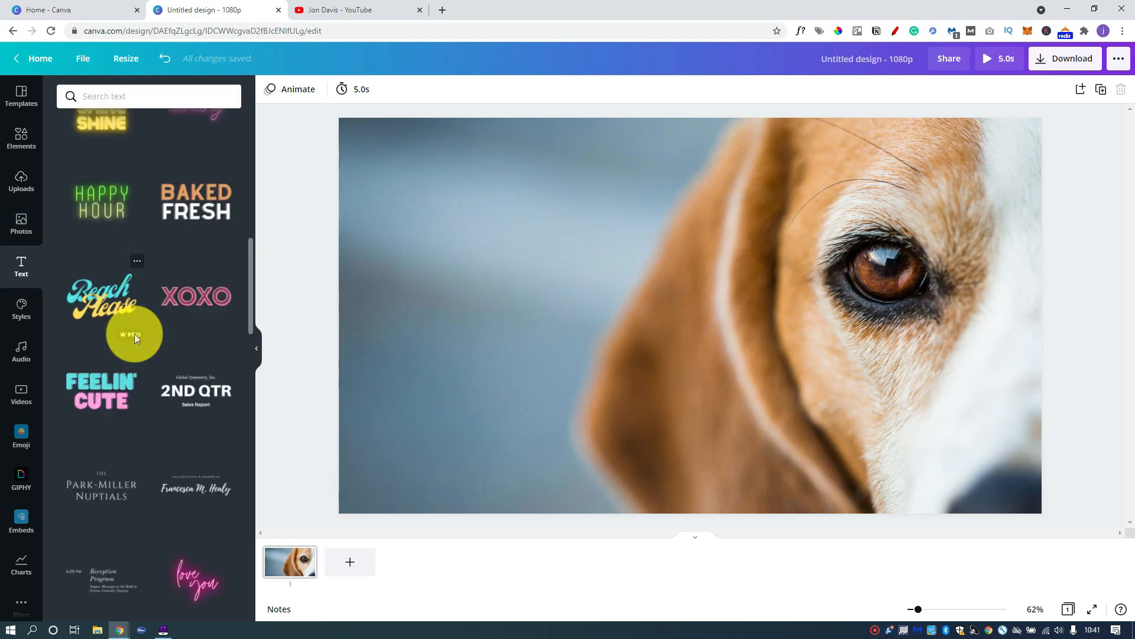
pyautogui.scroll(-9, 134, 333)
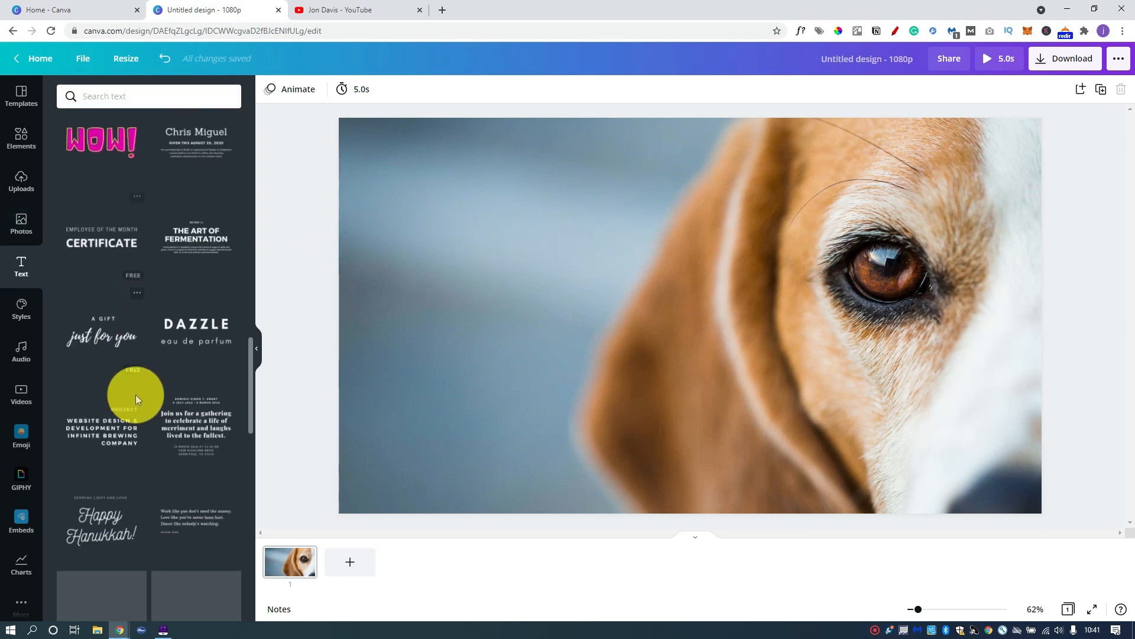
pyautogui.scroll(-6, 140, 325)
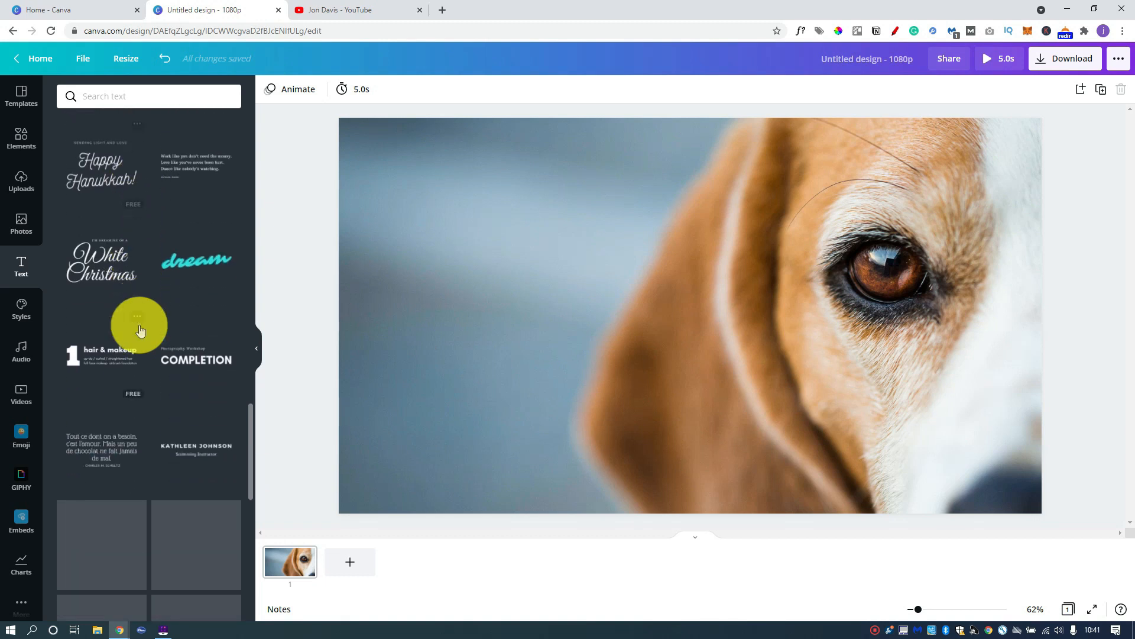
pyautogui.scroll(-3, 140, 324)
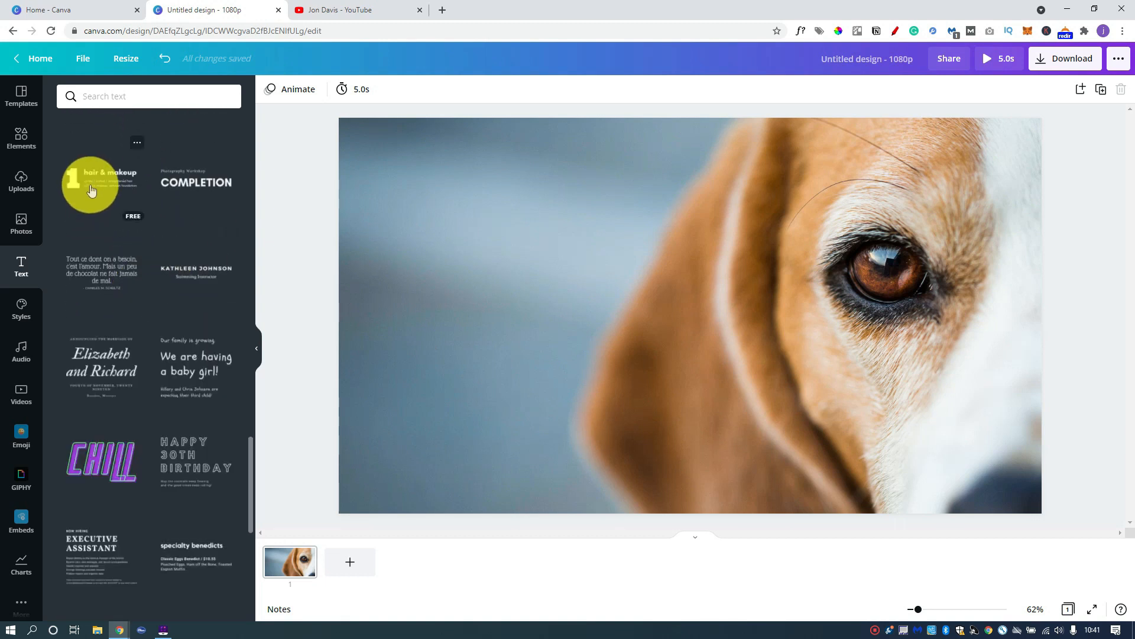
pyautogui.click(94, 183)
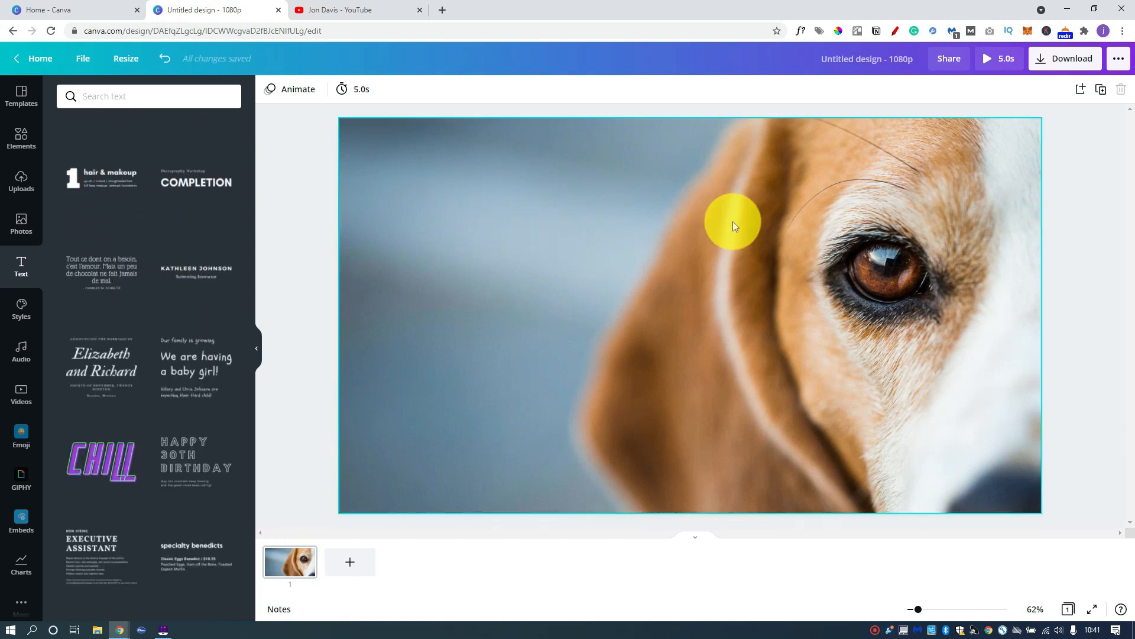
pyautogui.moveTo(639, 314); pyautogui.dragTo(415, 183)
# - Replace the text combination's number, heading and subtitle with "5", "Beagle Facts" and "Prepare to be AMAZED!"
pyautogui.doubleClick(415, 183)
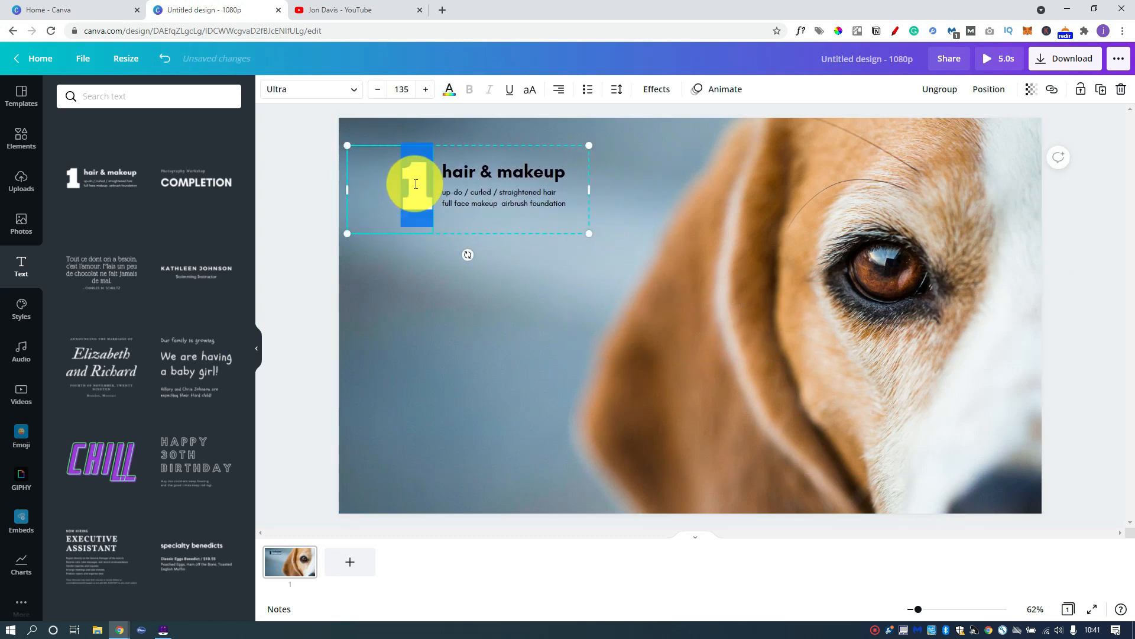
pyautogui.write('5')
pyautogui.click(538, 214)
pyautogui.click(473, 170)
pyautogui.doubleClick(473, 169)
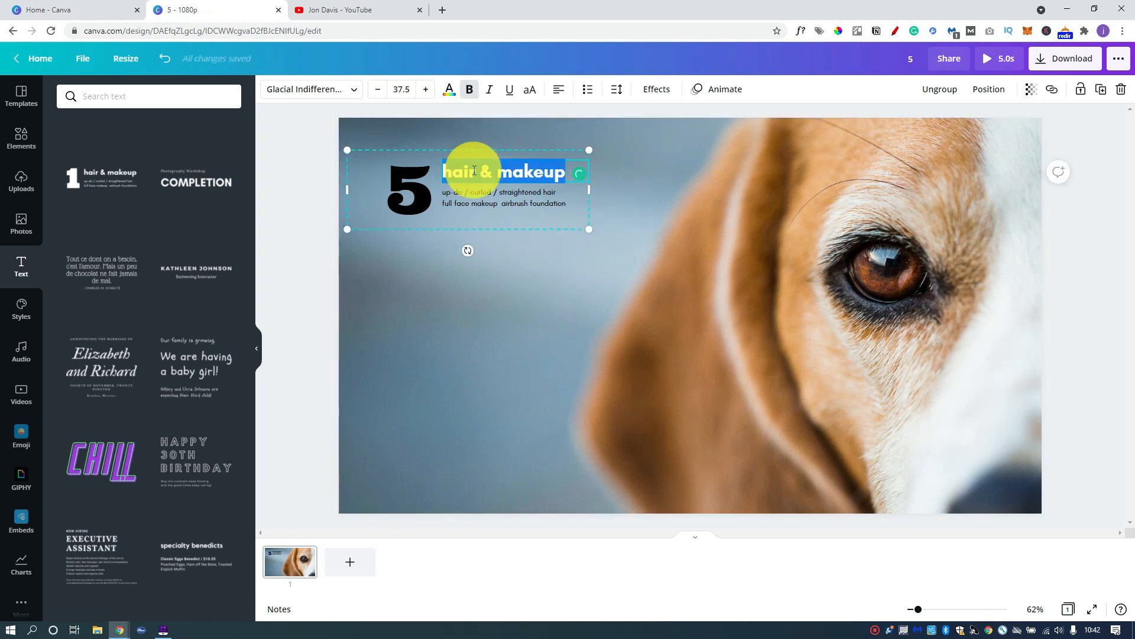
pyautogui.write('fac')
pyautogui.write('agle Facts')
pyautogui.doubleClick(519, 192)
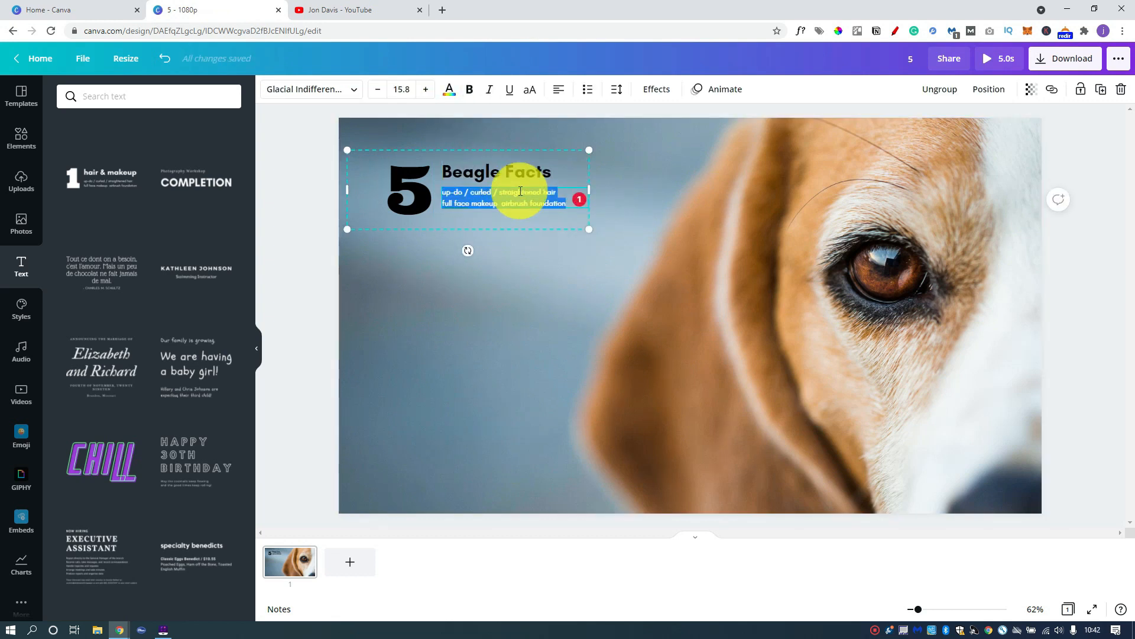
pyautogui.write('Prepare to be AMAZED!')
# - Move the "5 Beagle Facts" text group to the left edge of the page, slightly higher, and ungroup its three texts
pyautogui.click(480, 168)
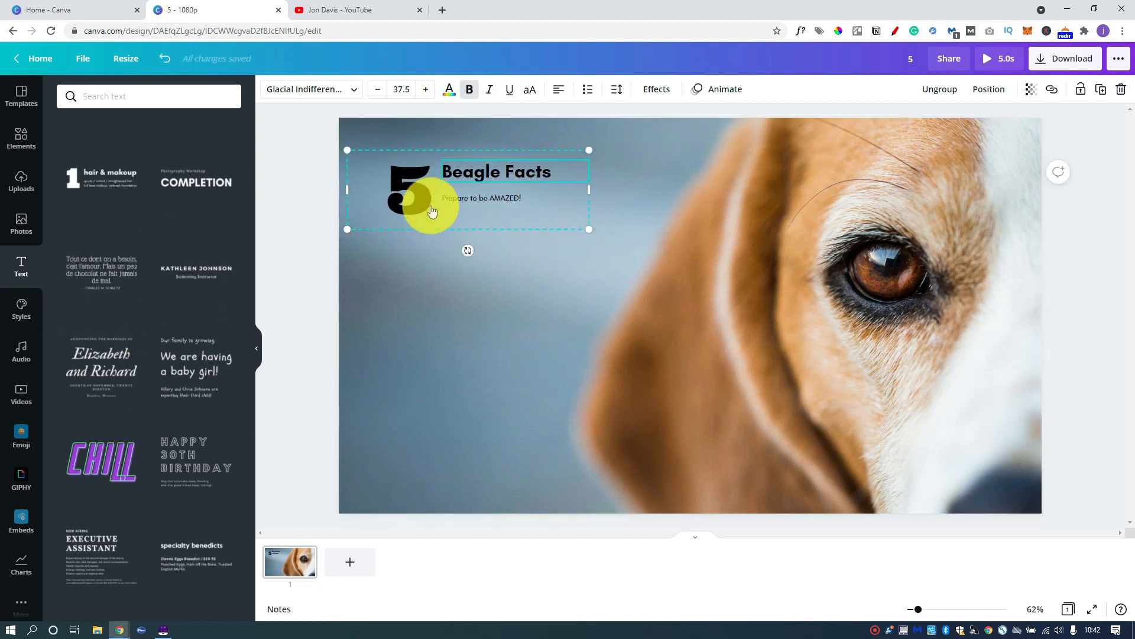
pyautogui.click(420, 191)
pyautogui.click(420, 191)
pyautogui.moveTo(415, 187)
pyautogui.mouseDown()
pyautogui.moveTo(423, 172)
pyautogui.moveTo(405, 178)
pyautogui.mouseUp()
pyautogui.rightClick(460, 178)
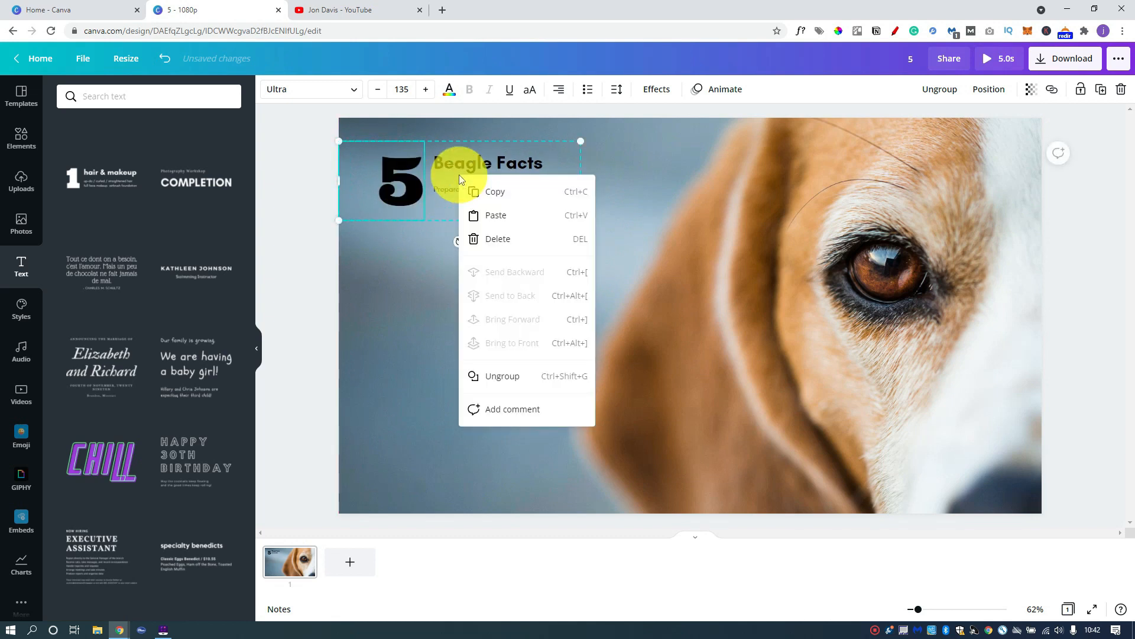
pyautogui.click(524, 382)
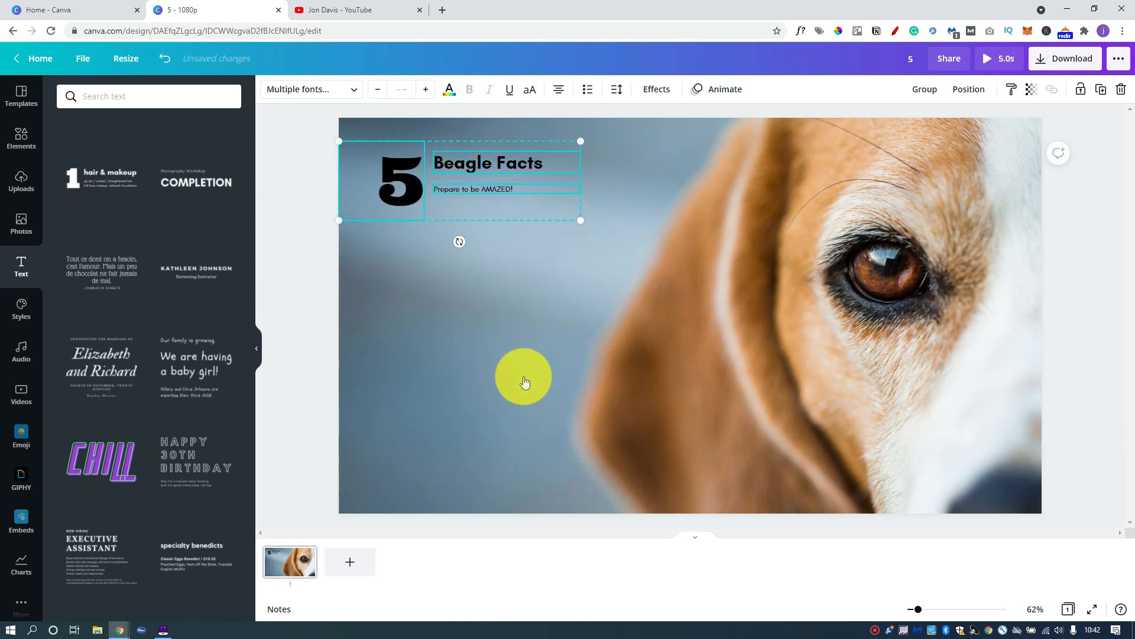
# - Increase the font size of the "Prepare to be AMAZED!" subtitle and make it yellow and bold
pyautogui.click(532, 296)
pyautogui.click(477, 190)
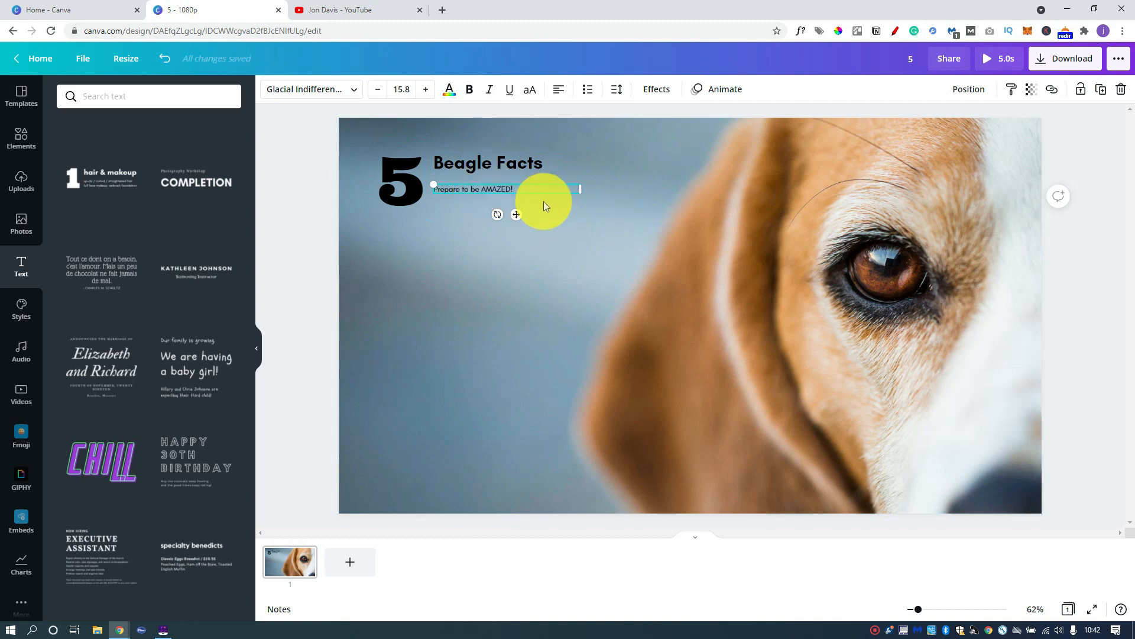
pyautogui.click(426, 94)
pyautogui.click(425, 94)
pyautogui.click(450, 90)
pyautogui.click(469, 90)
# - Colour the "5" white and switch the "Beagle Facts" heading to uppercase
pyautogui.click(403, 178)
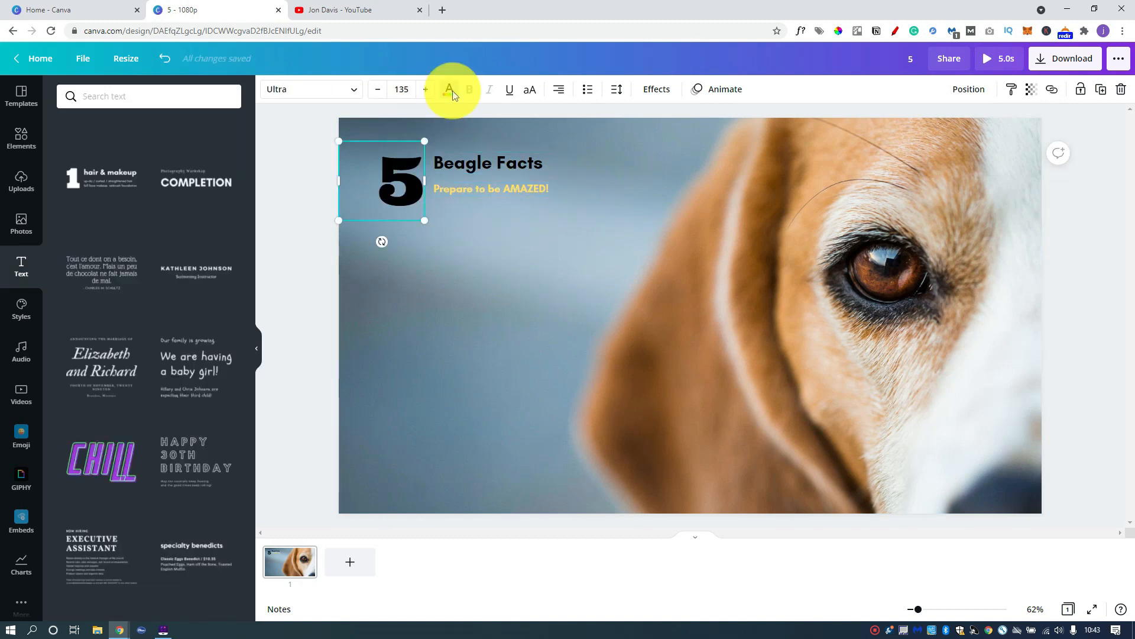
pyautogui.click(450, 90)
pyautogui.click(530, 90)
# - Enlarge the "5", the heading and the subtitle so the title block spans about half the page width
pyautogui.moveTo(580, 195); pyautogui.dragTo(595, 204)
pyautogui.click(401, 181)
pyautogui.moveTo(346, 148); pyautogui.dragTo(331, 141)
pyautogui.moveTo(619, 182); pyautogui.dragTo(726, 191)
pyautogui.moveTo(595, 197); pyautogui.dragTo(650, 216)
# - Apply the Lift text effect to the white "5" on the title page
pyautogui.click(402, 197)
pyautogui.click(653, 91)
pyautogui.click(212, 151)
pyautogui.click(516, 304)
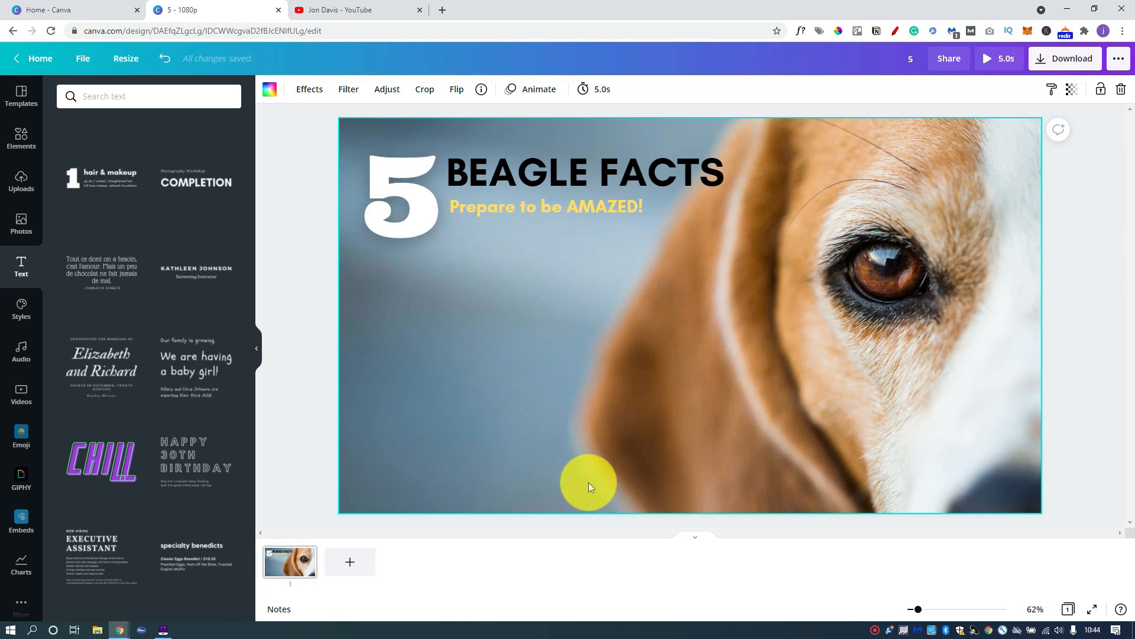
# - Add a second page and search the video library for "beagle"
pyautogui.click(349, 561)
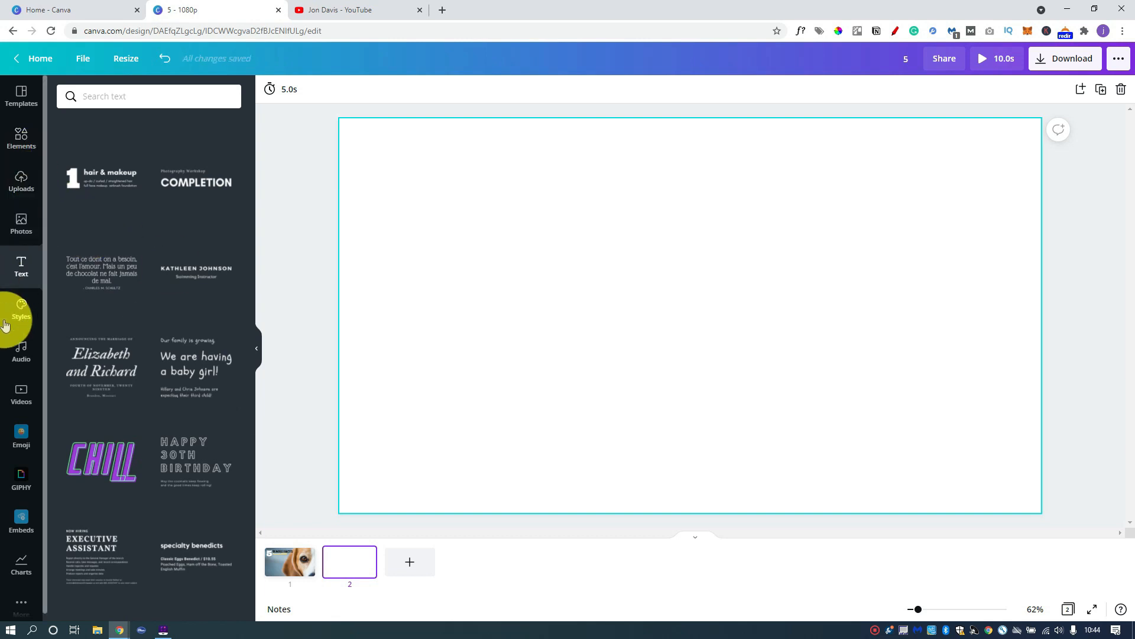
pyautogui.click(21, 395)
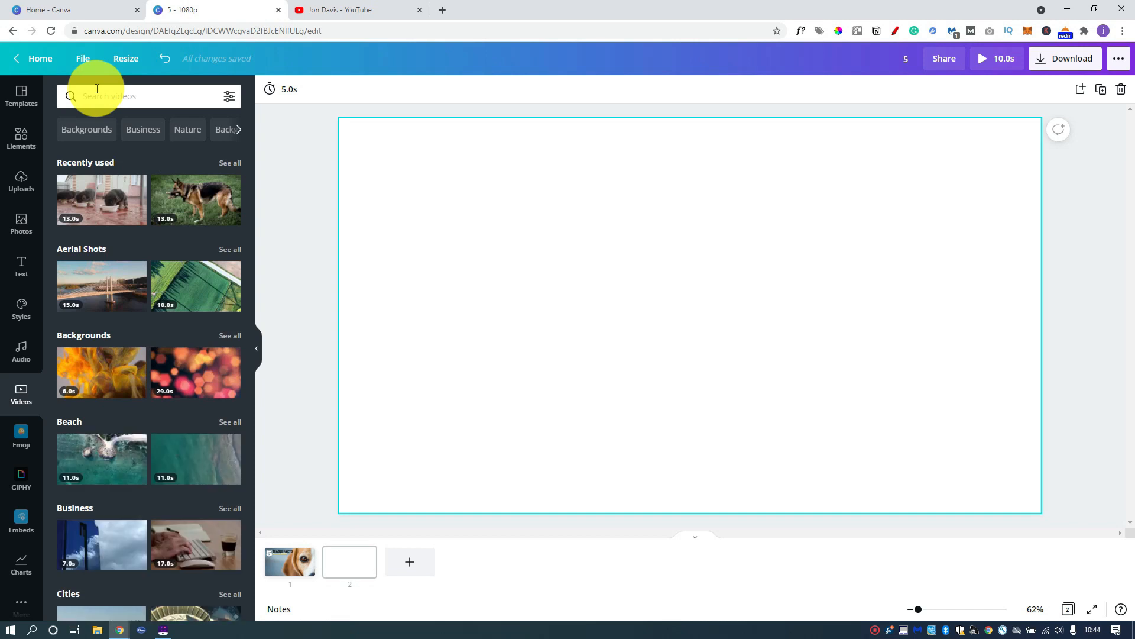
pyautogui.click(120, 96)
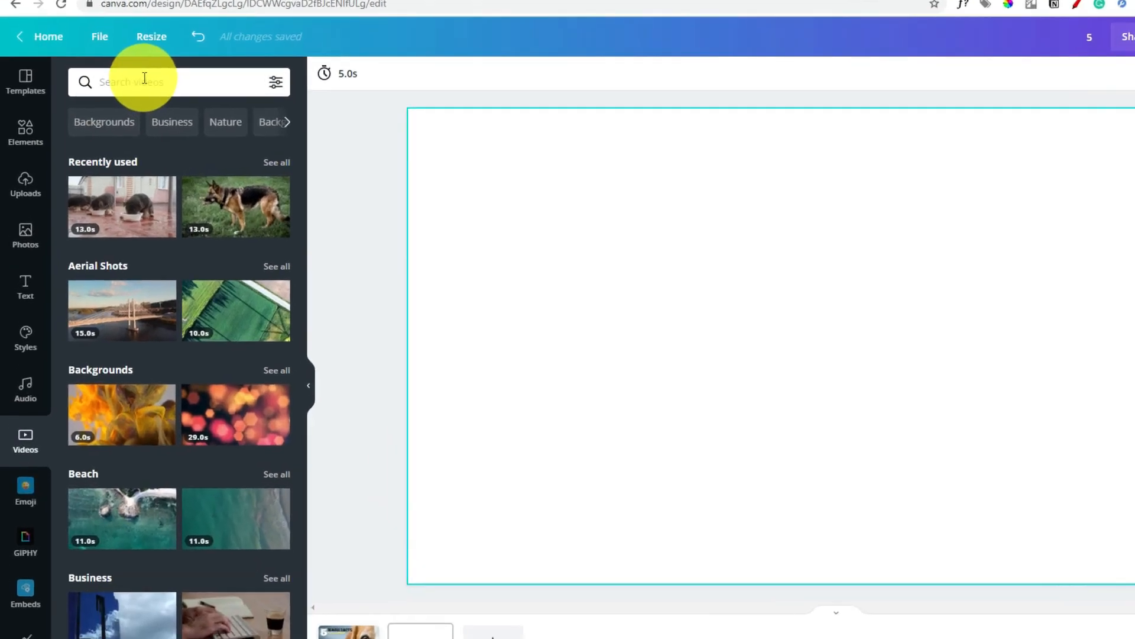
pyautogui.write('beagle')
pyautogui.press('Return')
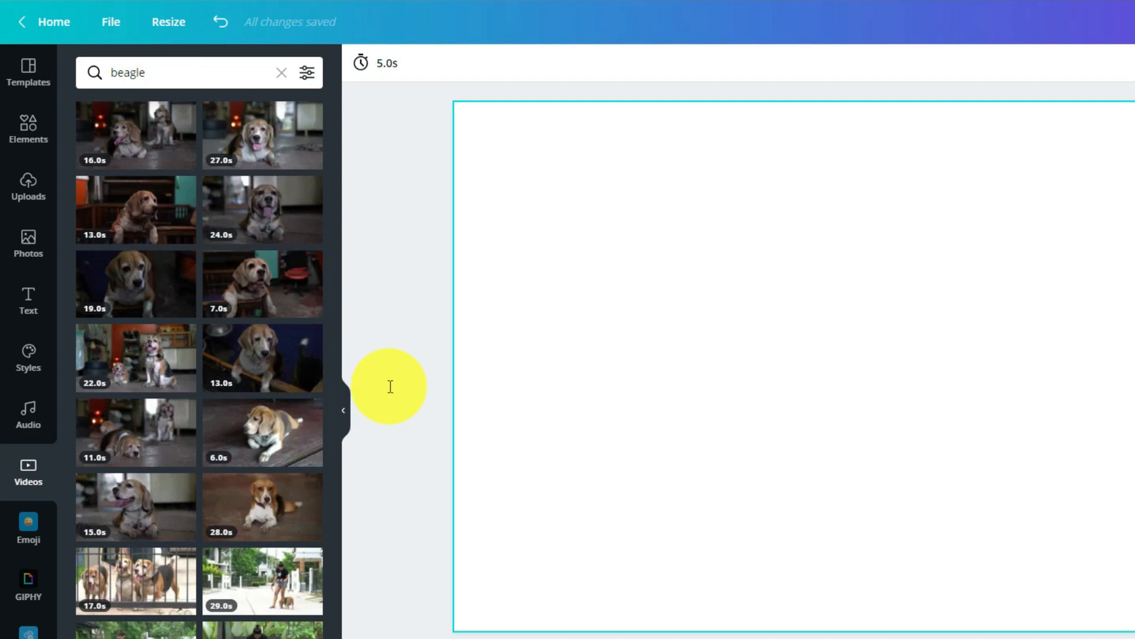
pyautogui.moveTo(215, 535)
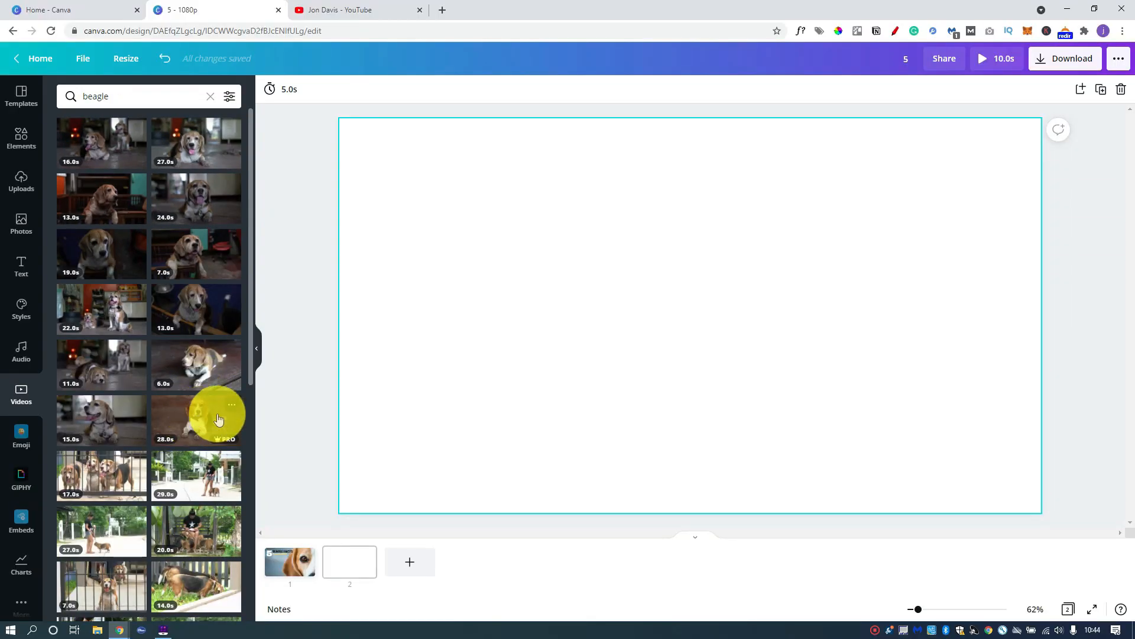
# - Insert the 28-second video of the beagle lying on a brown floor and enlarge it to fill page 2
pyautogui.click(198, 419)
pyautogui.moveTo(890, 438); pyautogui.dragTo(1050, 510)
pyautogui.click(1084, 251)
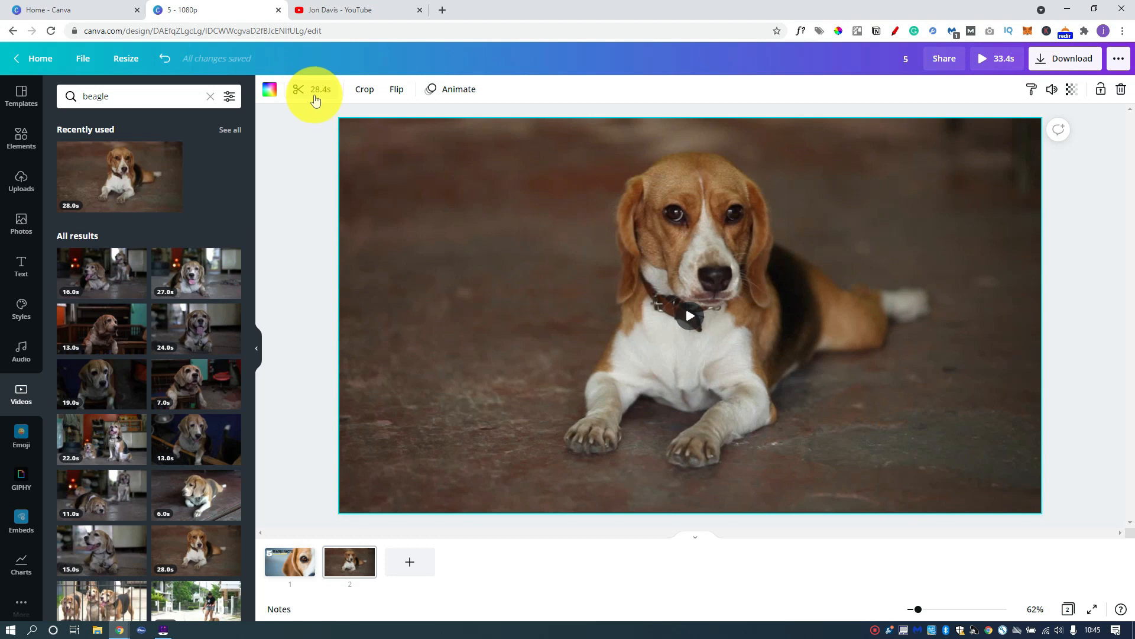
# - Trim the beagle clip on page 2 so that the whole design runs 17.0 seconds
pyautogui.click(298, 95)
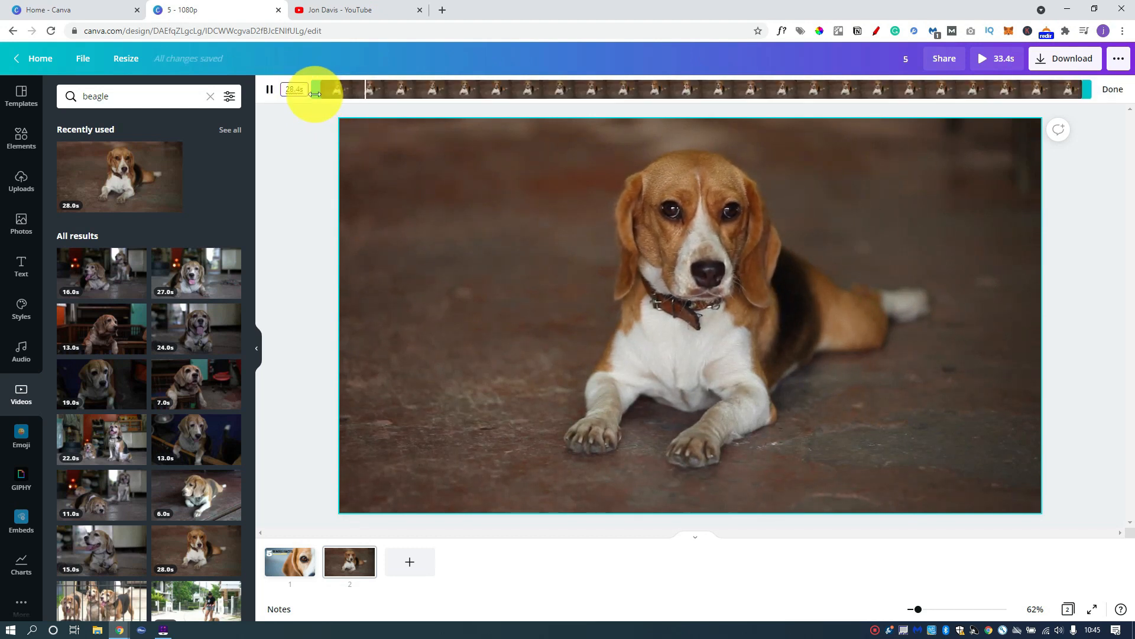
pyautogui.moveTo(316, 89); pyautogui.dragTo(283, 94)
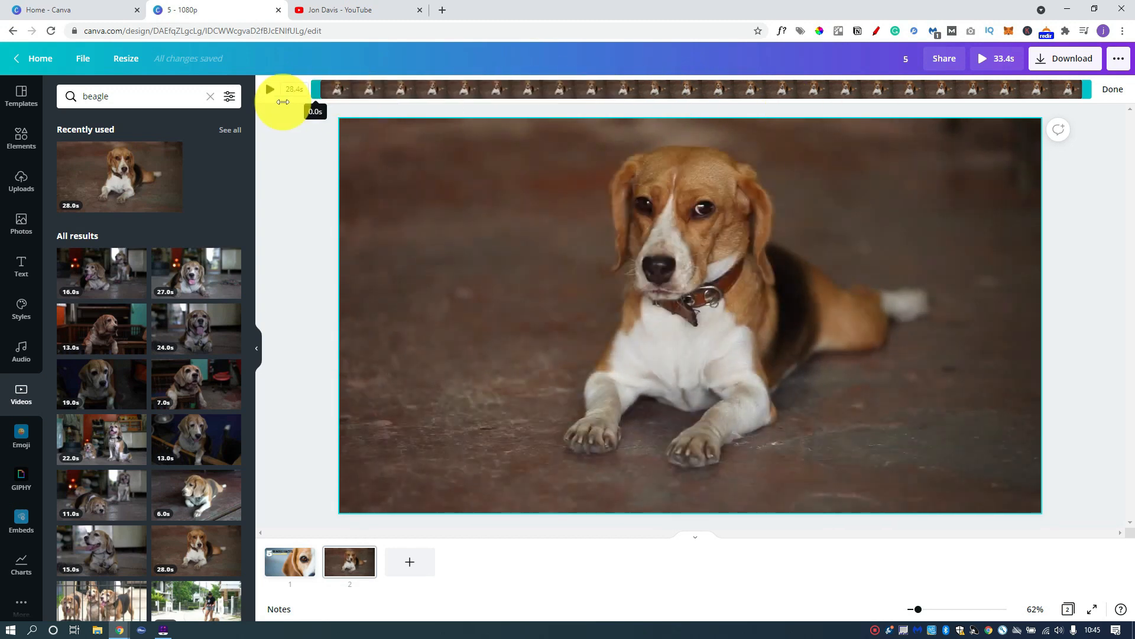
pyautogui.moveTo(1082, 90)
pyautogui.mouseDown()
pyautogui.moveTo(807, 99)
pyautogui.moveTo(1105, 90)
pyautogui.mouseUp()
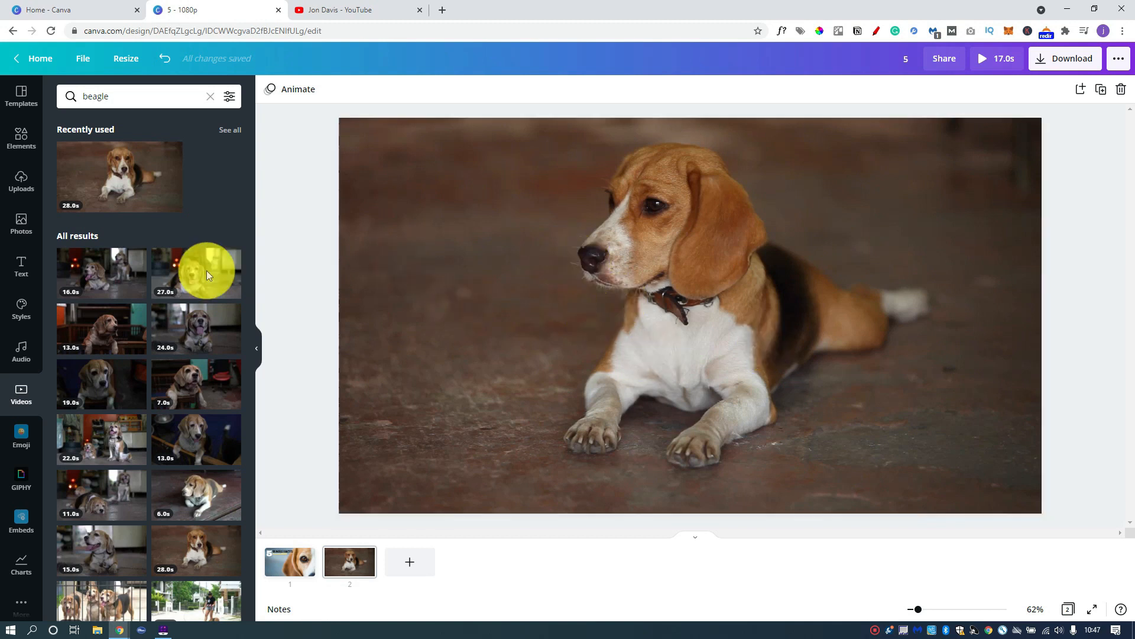
# - Add the heading "FACT #1" to page 2, place it near the upper-left corner and enlarge it to font size 85.9
pyautogui.click(21, 270)
pyautogui.scroll(3, 144, 266)
pyautogui.scroll(10, 158, 288)
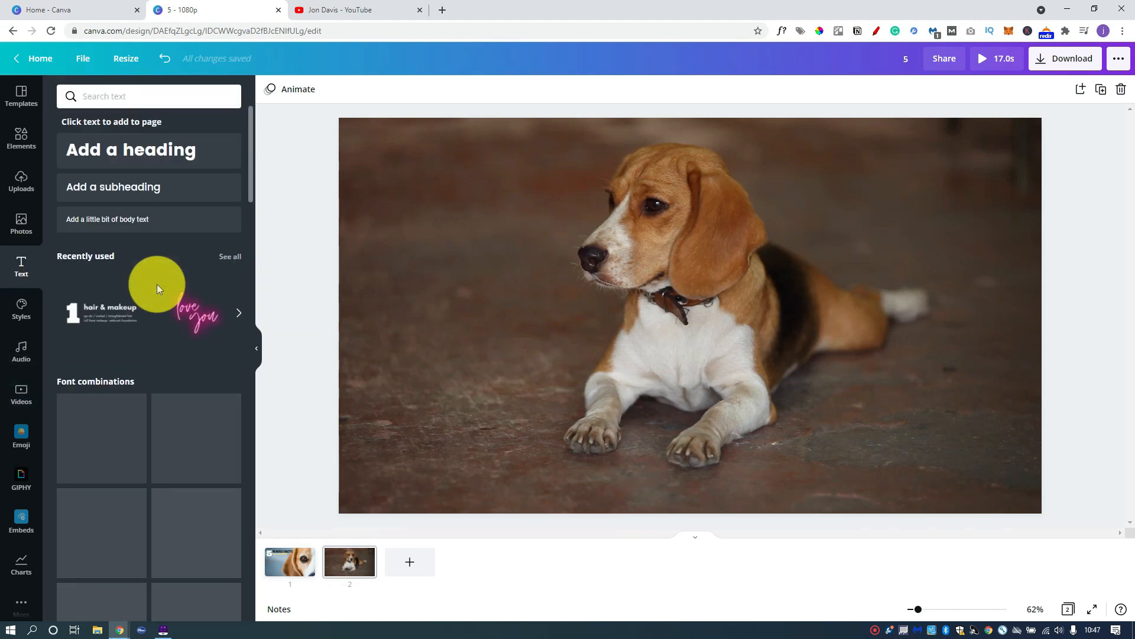
pyautogui.click(148, 172)
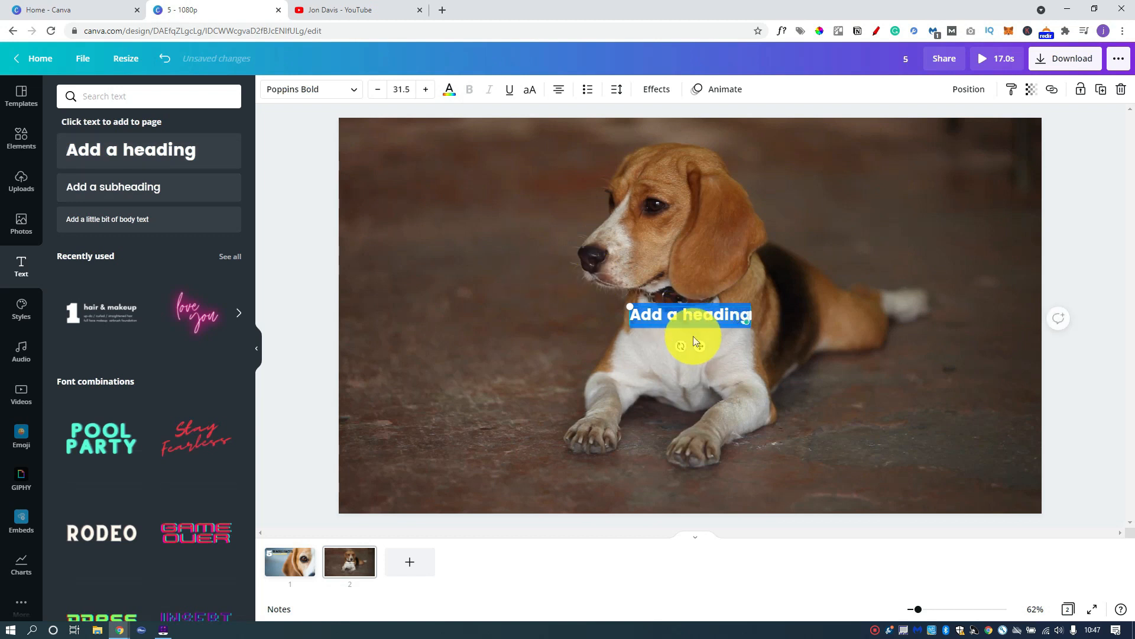
pyautogui.write('FACT #1')
pyautogui.moveTo(722, 324); pyautogui.dragTo(520, 228)
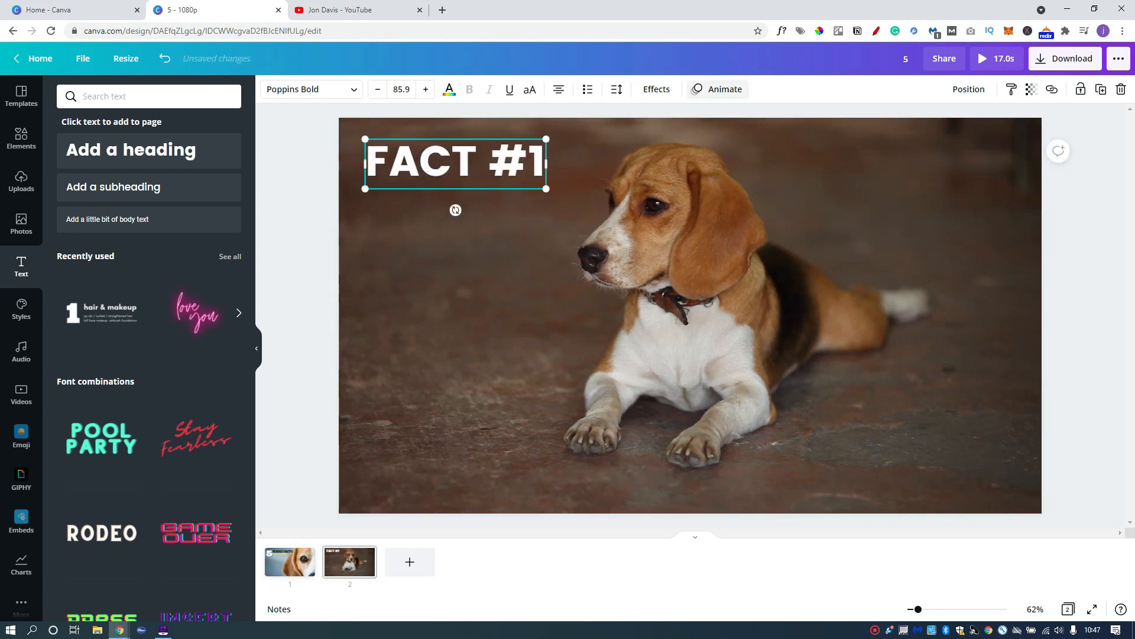
# - Apply the Pan text animation to the "FACT #1" heading
pyautogui.click(717, 89)
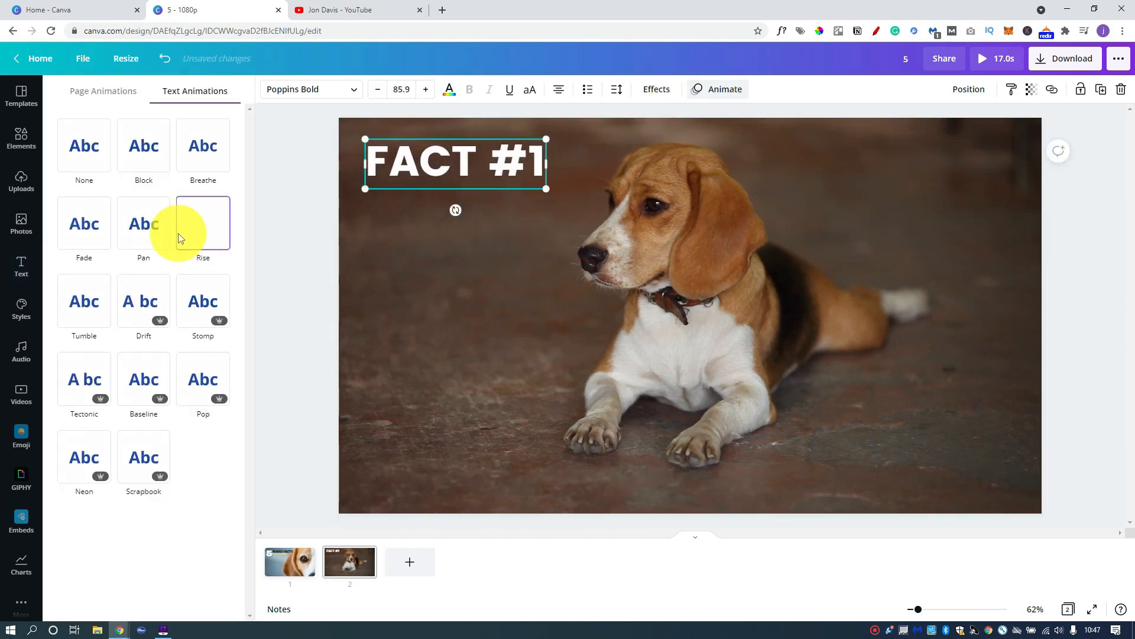
pyautogui.click(204, 236)
pyautogui.click(145, 224)
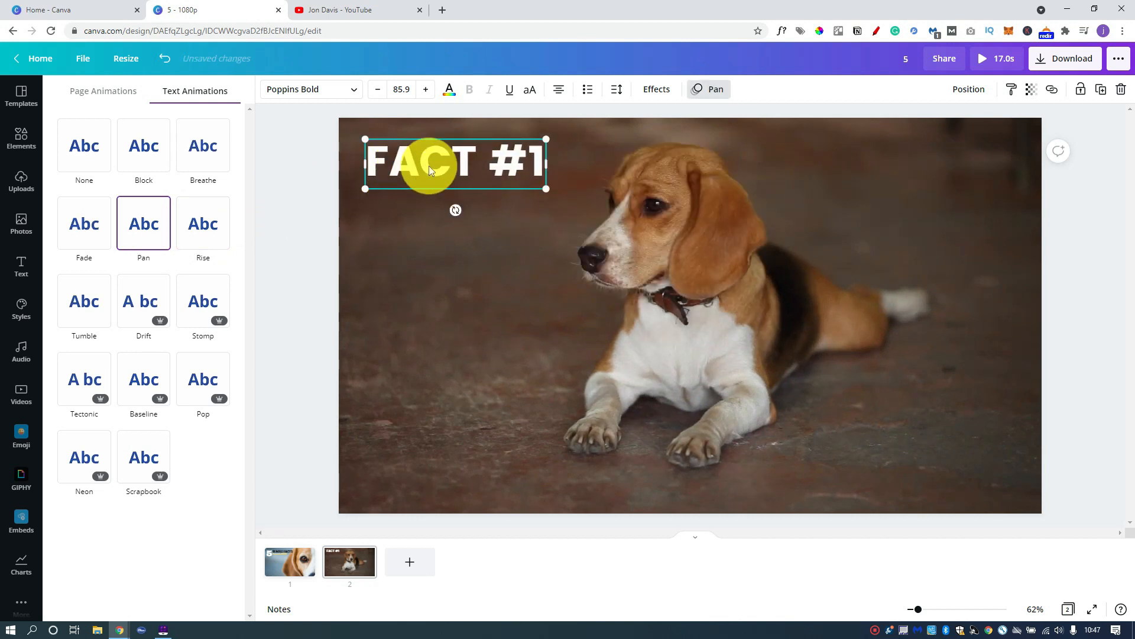
# - Give the "FACT #1" heading the Lift effect with an intensity of 76
pyautogui.click(659, 89)
pyautogui.click(212, 170)
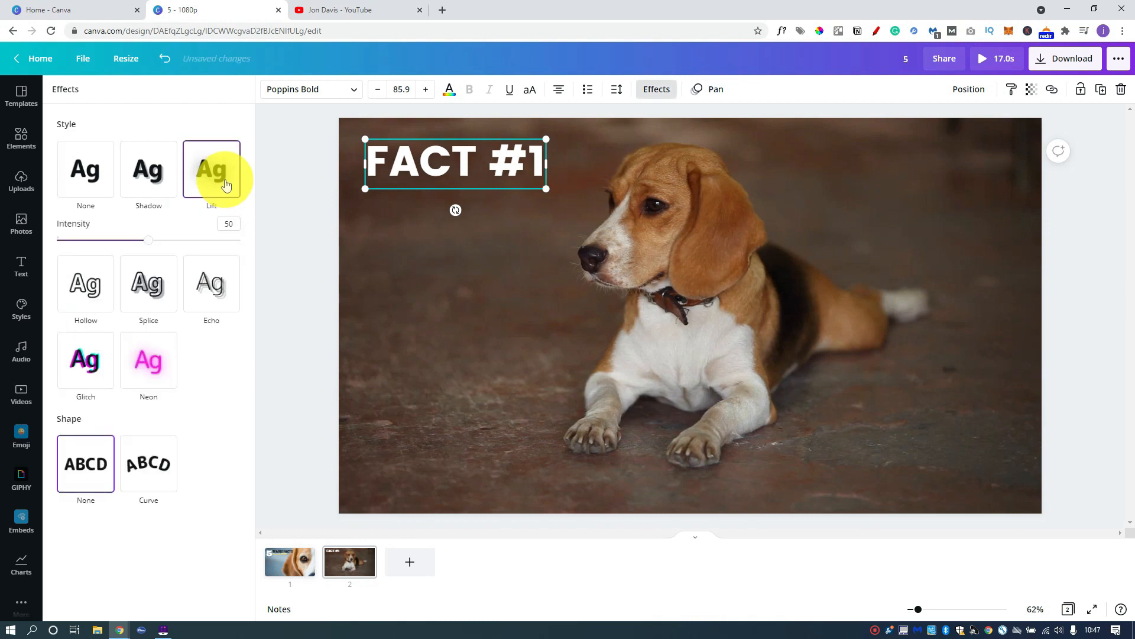
pyautogui.moveTo(147, 241); pyautogui.dragTo(195, 239)
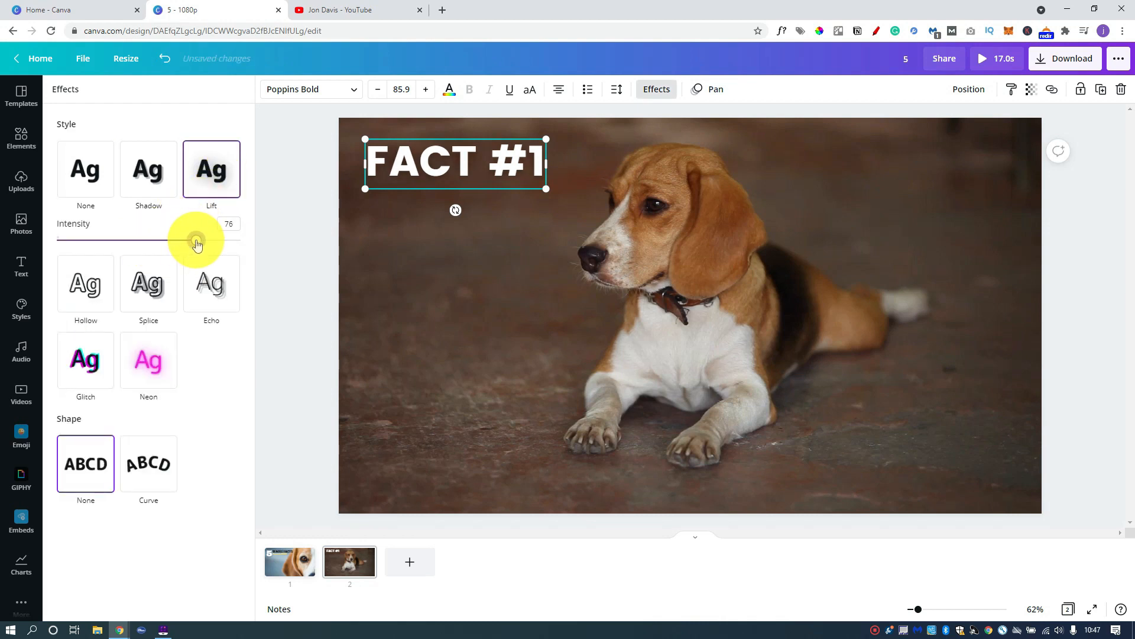
pyautogui.click(294, 232)
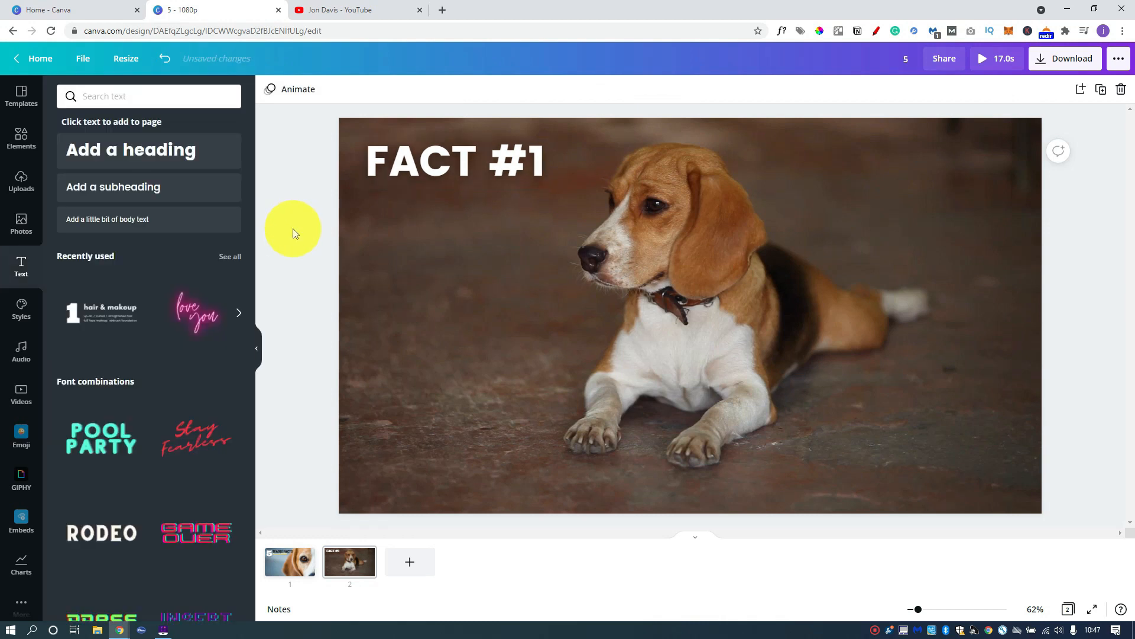
# - Add a size 69.1 heading reading "Snoopy From "Peanuts" Is A Beagle" and stretch it across the bottom of the page on one line
pyautogui.click(132, 152)
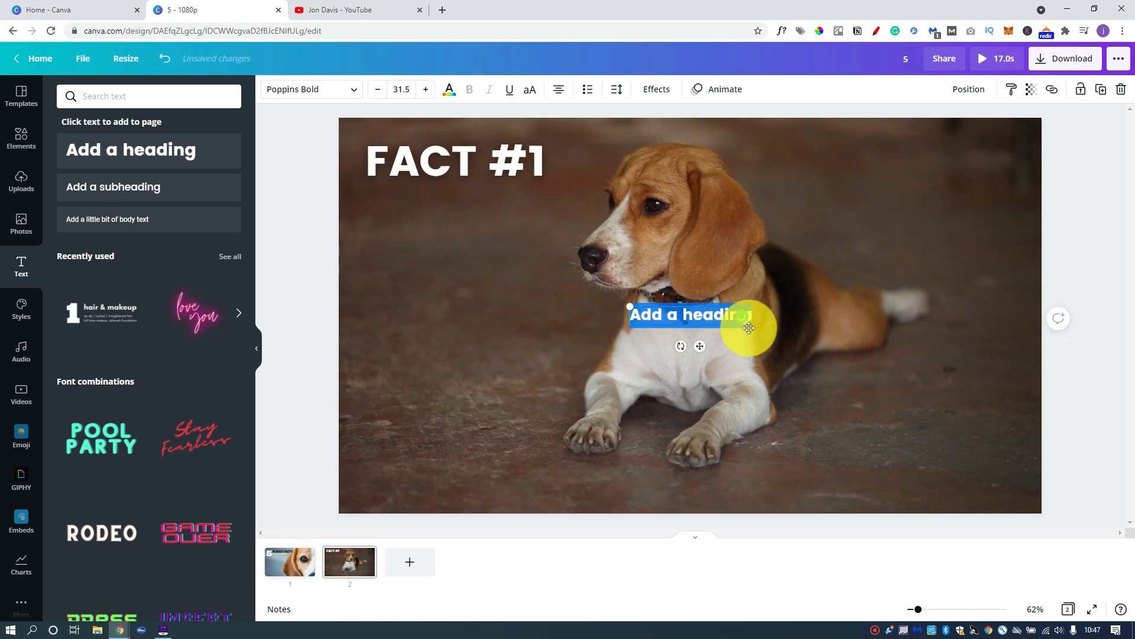
pyautogui.moveTo(748, 327); pyautogui.dragTo(870, 408)
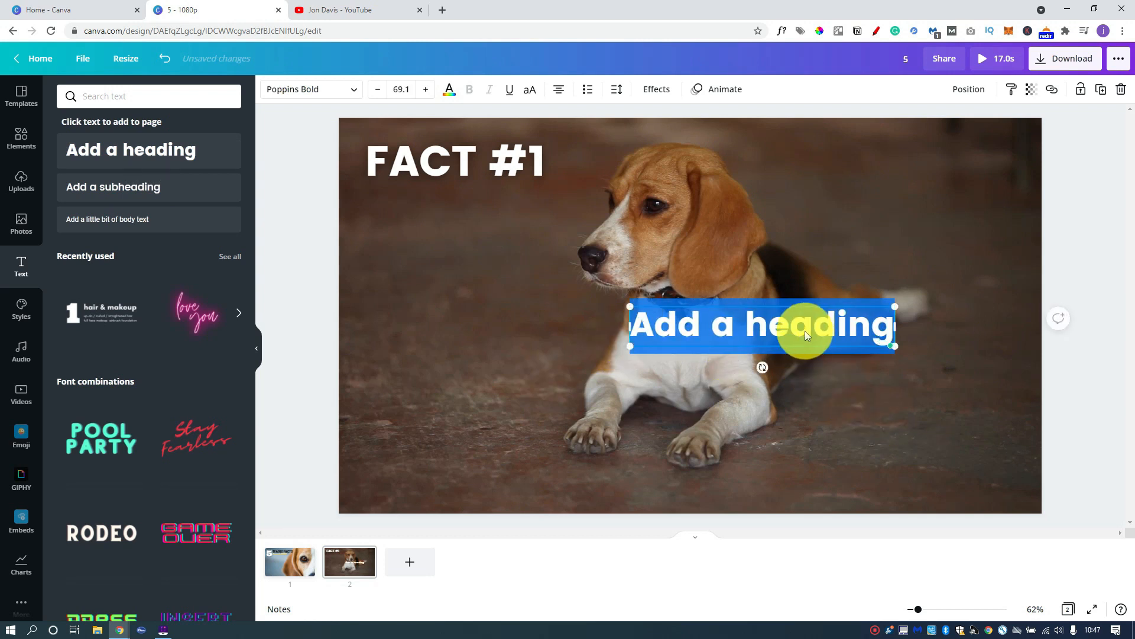
pyautogui.click(785, 269)
pyautogui.moveTo(777, 315); pyautogui.dragTo(506, 423)
pyautogui.write('Snoopy From "Peanuts" Is A Beagle')
pyautogui.moveTo(646, 416); pyautogui.dragTo(1006, 410)
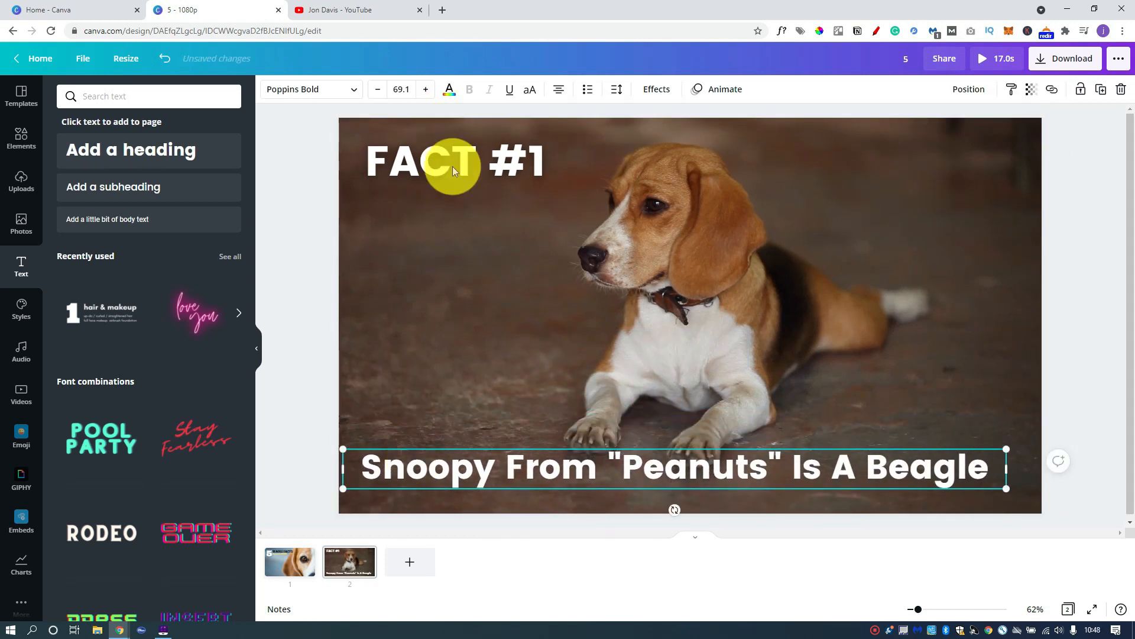
# - Add a yellow square and reshape it into a wide, low banner at the page's lower-left edge
pyautogui.click(21, 142)
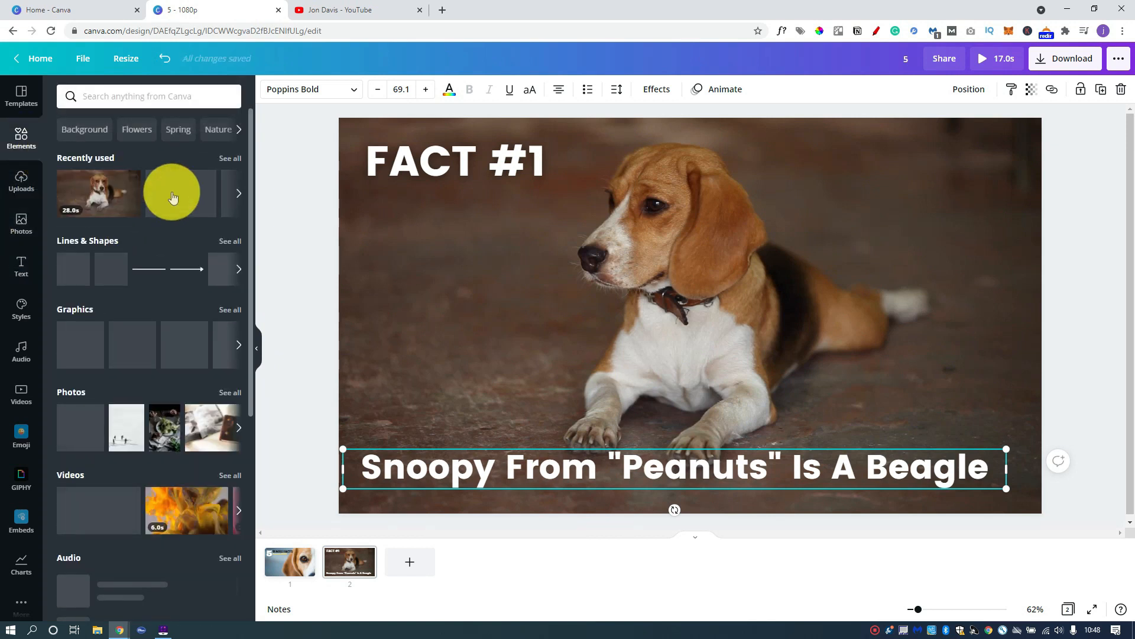
pyautogui.click(107, 268)
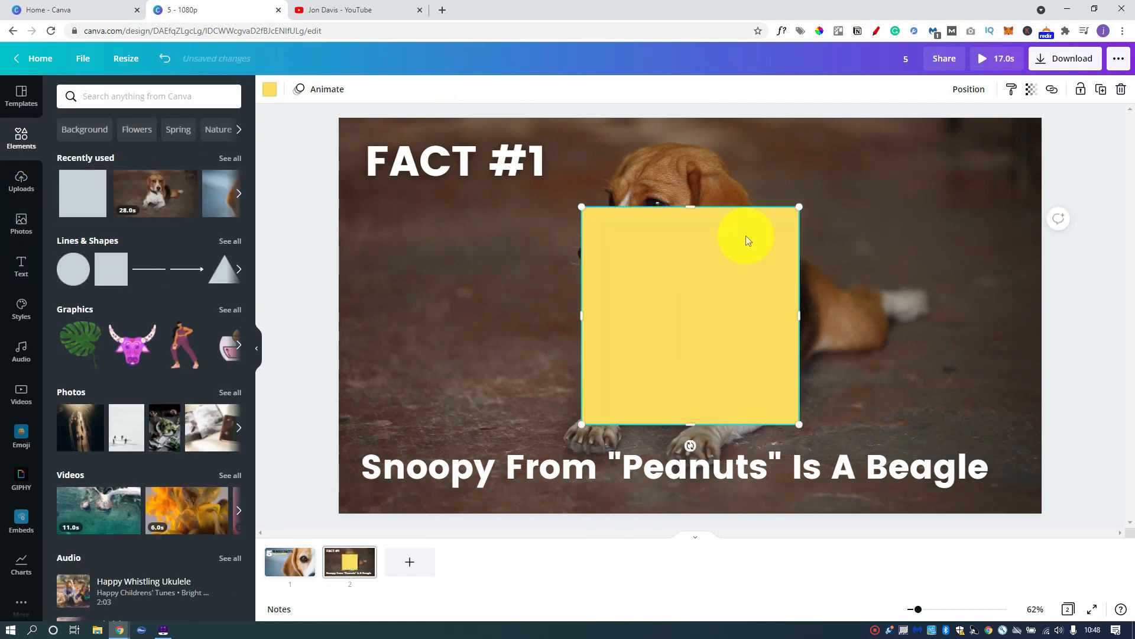
pyautogui.moveTo(521, 350); pyautogui.dragTo(473, 355)
pyautogui.moveTo(452, 304); pyautogui.dragTo(420, 436)
pyautogui.moveTo(544, 473); pyautogui.dragTo(852, 448)
# - Shrink the Snoopy caption to font size 49.8 and position it over the yellow banner
pyautogui.click(867, 463)
pyautogui.moveTo(999, 449); pyautogui.dragTo(820, 461)
pyautogui.moveTo(763, 474); pyautogui.dragTo(772, 469)
# - Change the Snoopy caption's font to Roboto Condensed in bold italic
pyautogui.click(313, 90)
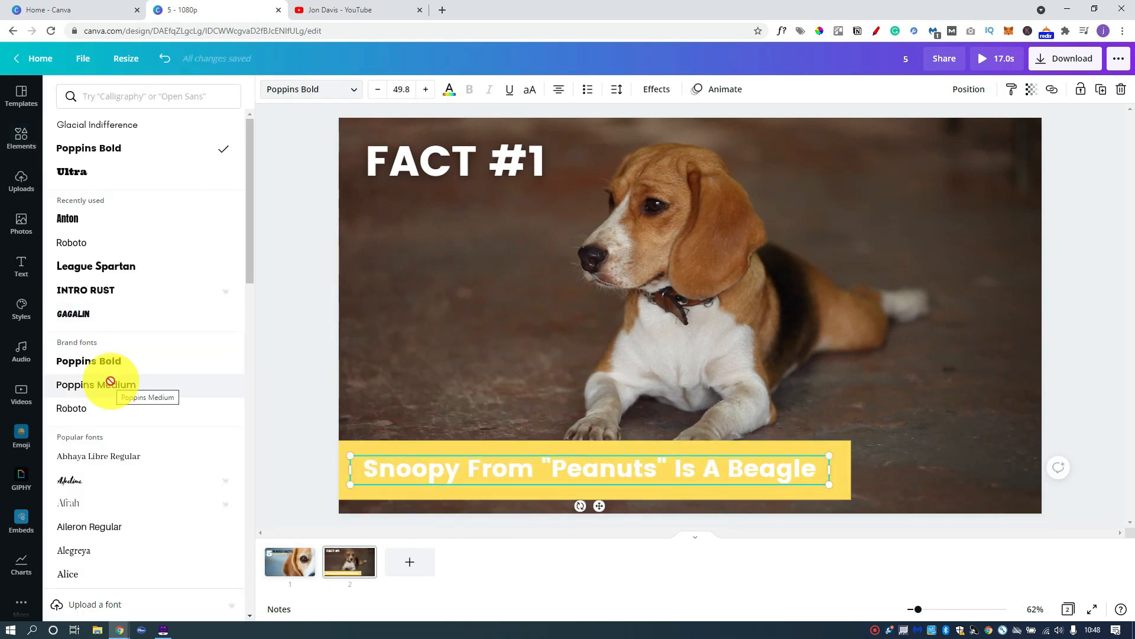
pyautogui.click(109, 383)
pyautogui.click(140, 95)
pyautogui.write('robo')
pyautogui.click(94, 172)
pyautogui.click(469, 89)
pyautogui.click(490, 89)
# - Enlarge the Snoopy caption to font size 63.5, centre it on the banner and colour it black
pyautogui.moveTo(350, 469); pyautogui.dragTo(343, 448)
pyautogui.moveTo(510, 468); pyautogui.dragTo(514, 471)
pyautogui.click(449, 89)
pyautogui.click(106, 155)
pyautogui.click(306, 317)
# - Select the yellow banner together with the Snoopy caption and apply the Baseline element animation to both
pyautogui.click(438, 494)
pyautogui.keyDown('shift'); pyautogui.click(445, 474); pyautogui.keyUp('shift')
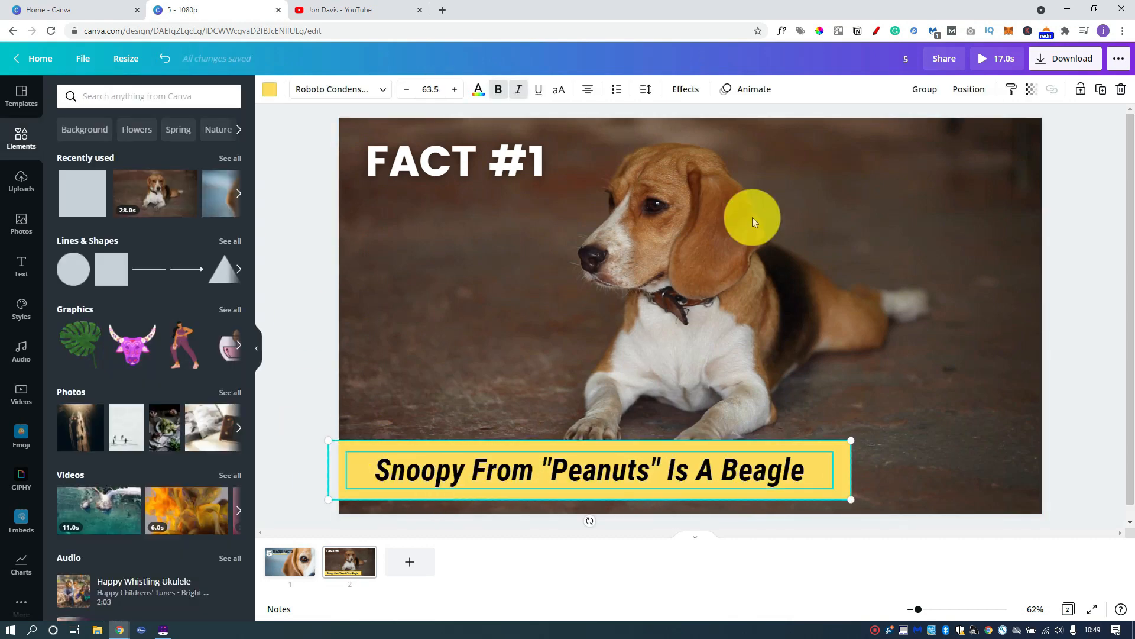
pyautogui.click(740, 88)
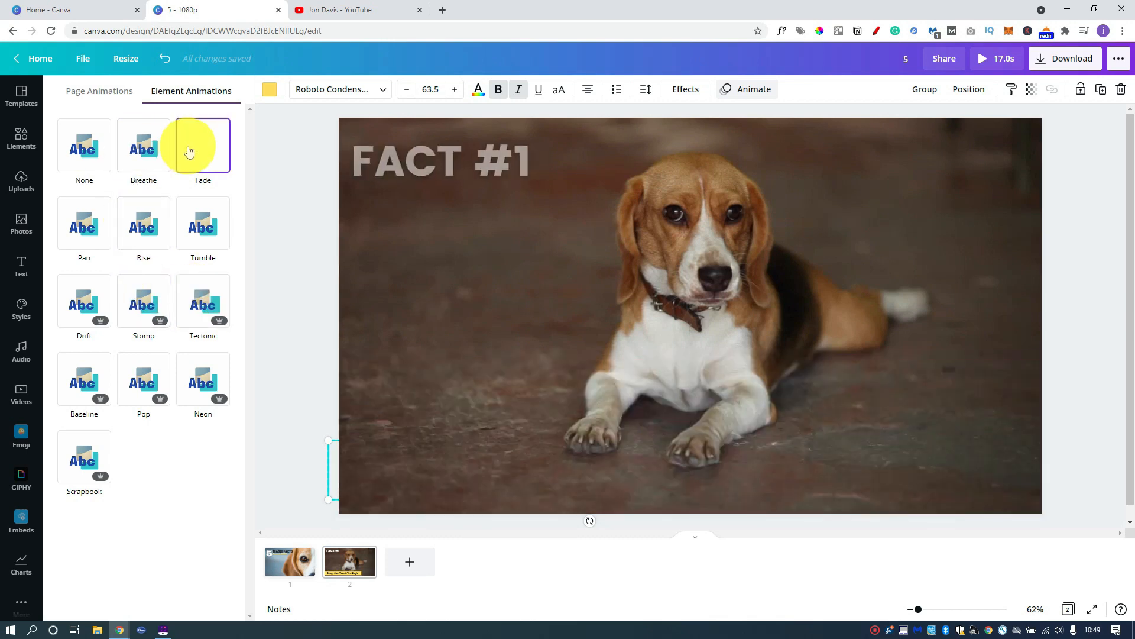
pyautogui.click(84, 374)
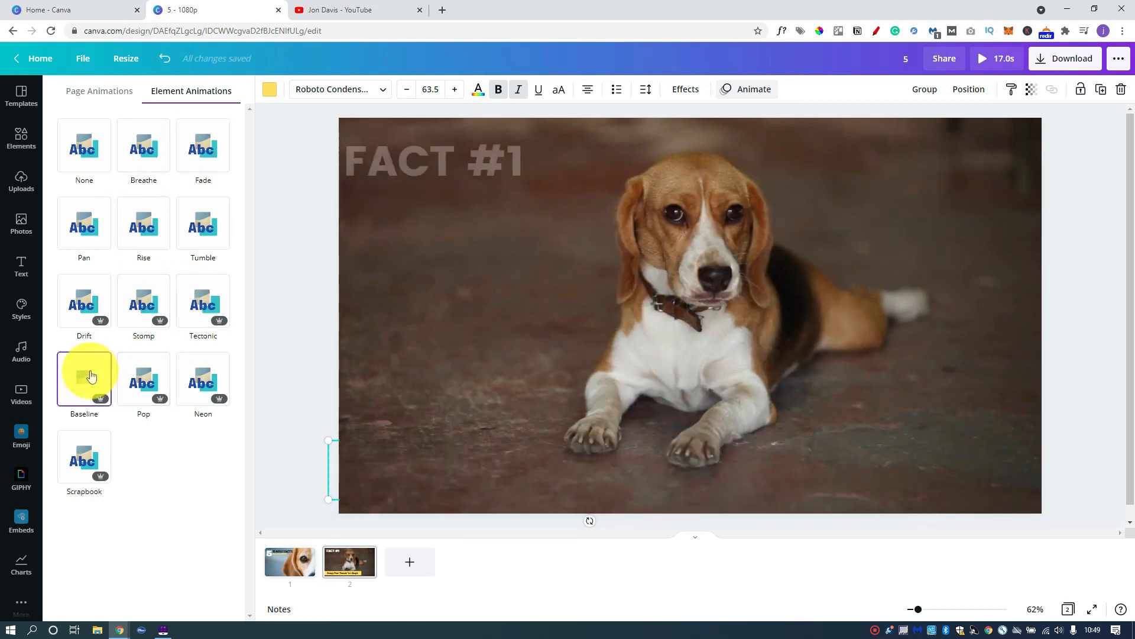
pyautogui.click(275, 295)
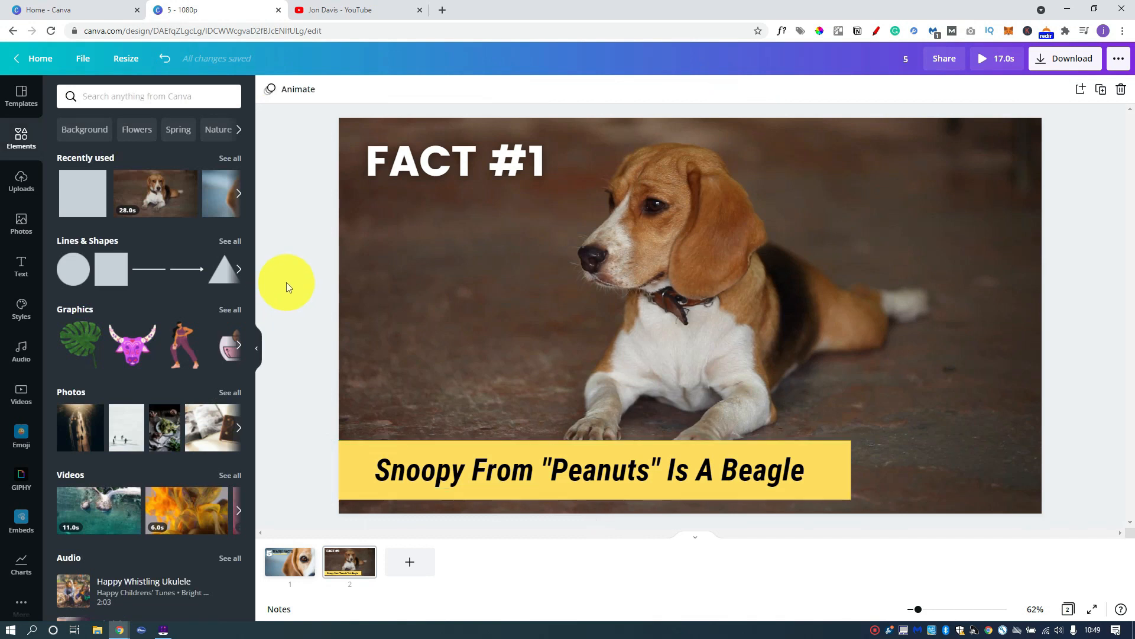
# - Make the yellow banner behind the Snoopy caption slightly transparent
pyautogui.click(342, 442)
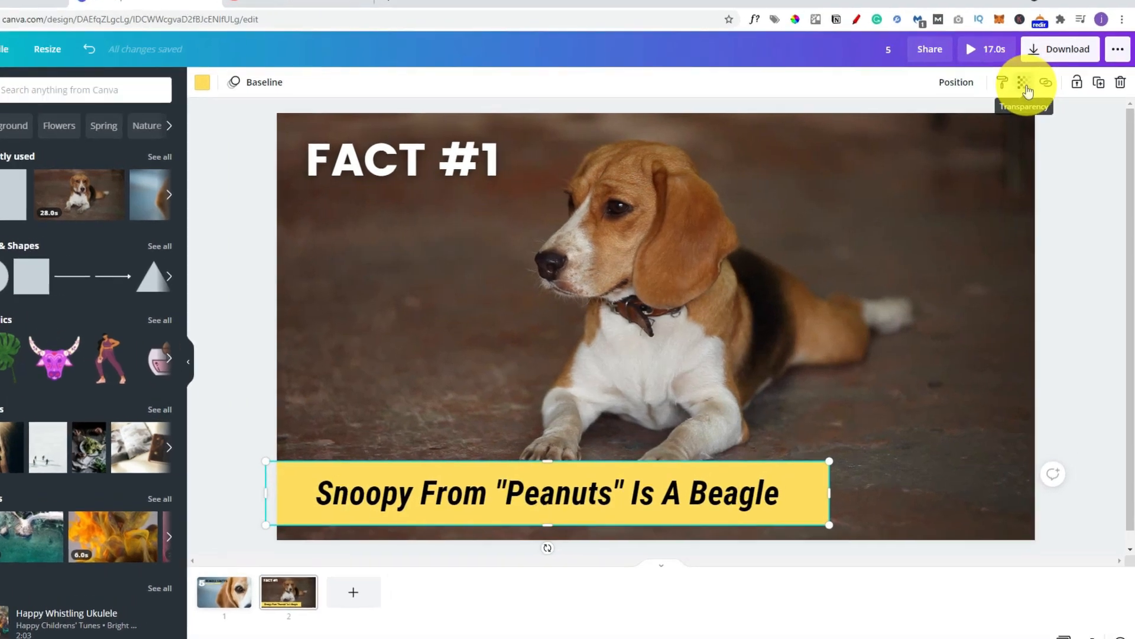
pyautogui.click(1032, 92)
pyautogui.moveTo(992, 125); pyautogui.dragTo(947, 118)
pyautogui.click(1031, 217)
pyautogui.click(1085, 168)
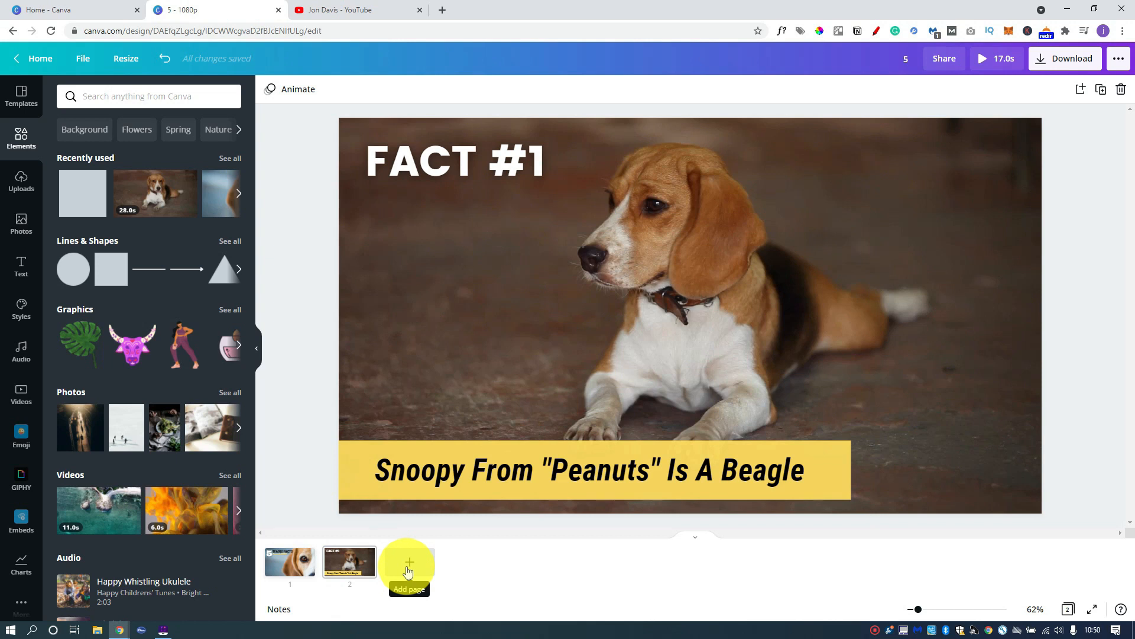
# - Add a third page and insert the white-background photo of the beagle looking up, enlarged to full page height along the left side
pyautogui.click(408, 568)
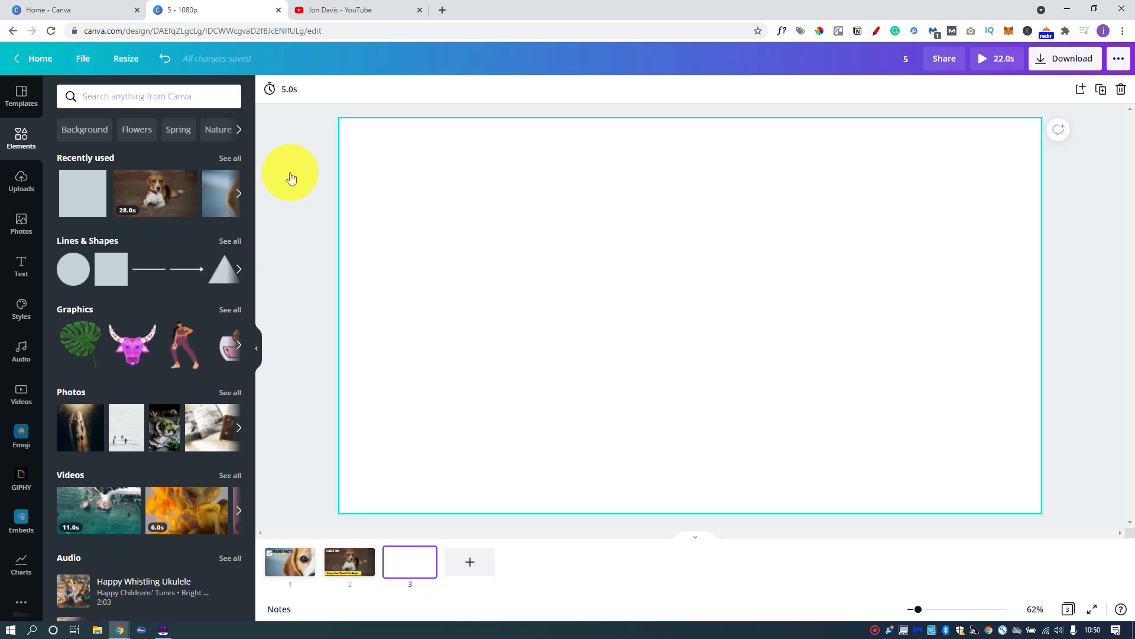
pyautogui.click(18, 220)
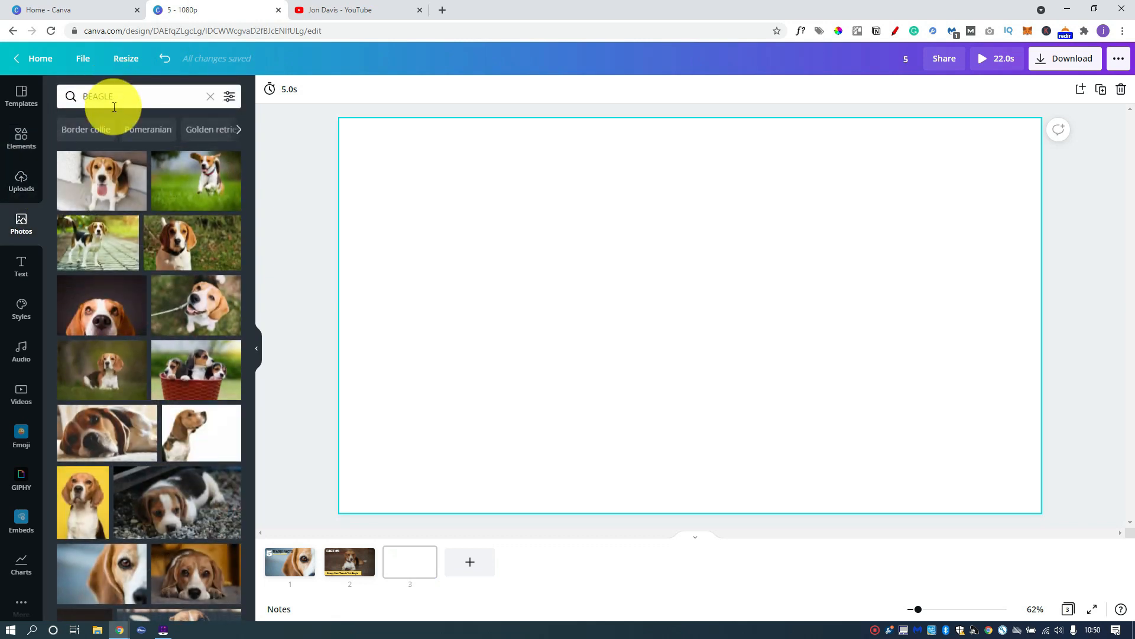
pyautogui.scroll(-2, 177, 319)
pyautogui.click(203, 324)
pyautogui.moveTo(600, 253); pyautogui.dragTo(449, 305)
pyautogui.moveTo(817, 156); pyautogui.dragTo(882, 76)
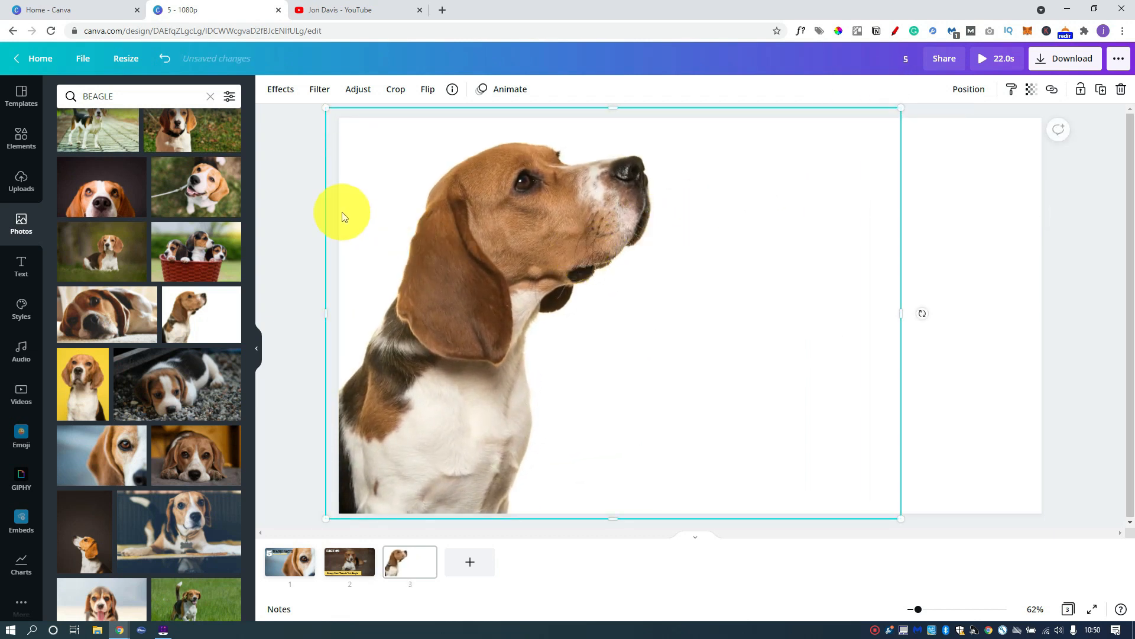
# - Insert a people pictogram chart on the third page and place it beside the beagle photo
pyautogui.click(296, 195)
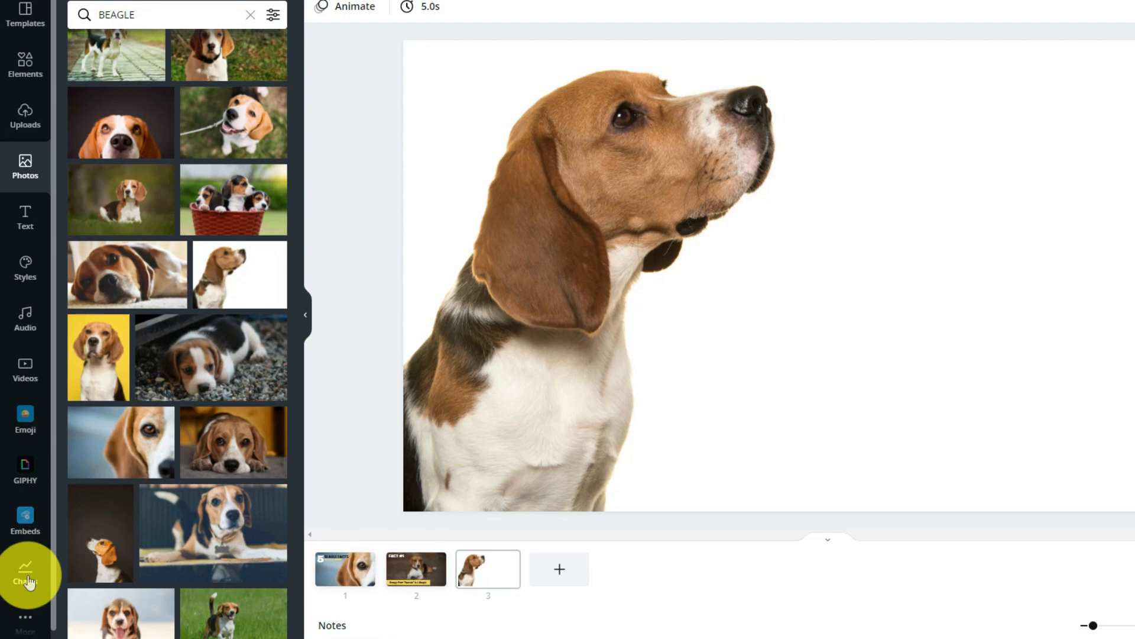
pyautogui.click(28, 579)
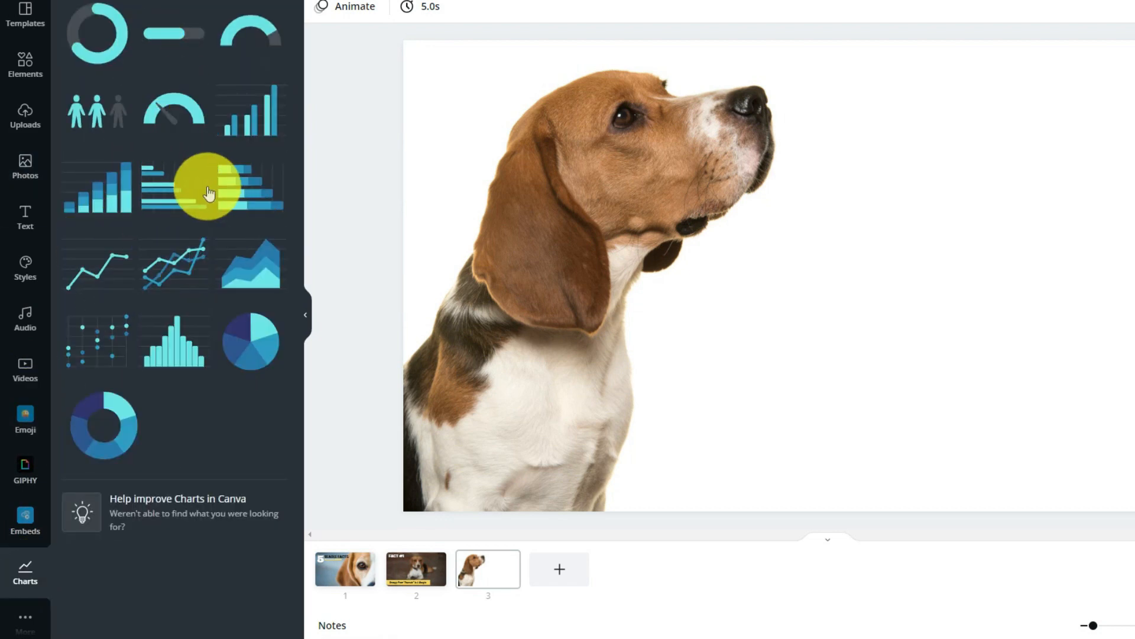
pyautogui.click(99, 118)
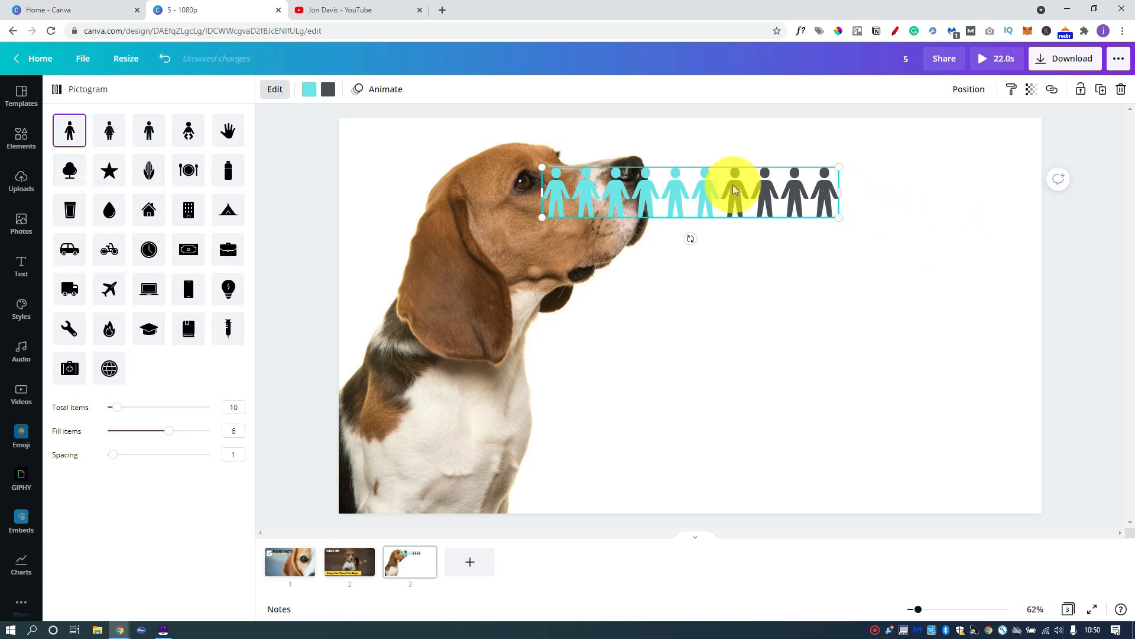
pyautogui.moveTo(736, 187); pyautogui.dragTo(854, 323)
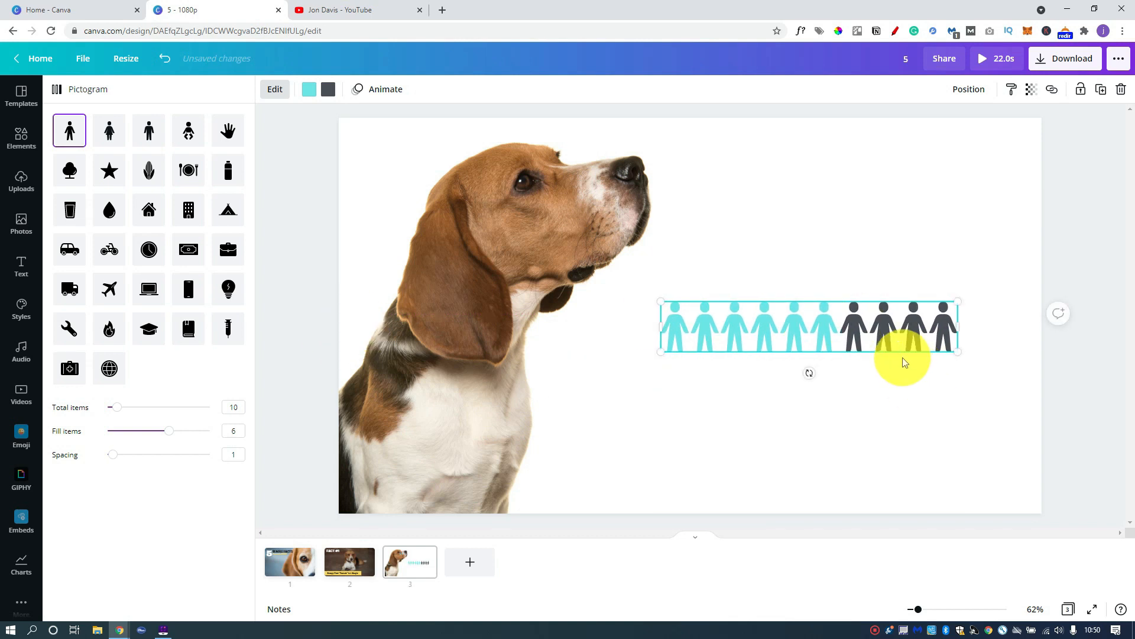
pyautogui.click(233, 407)
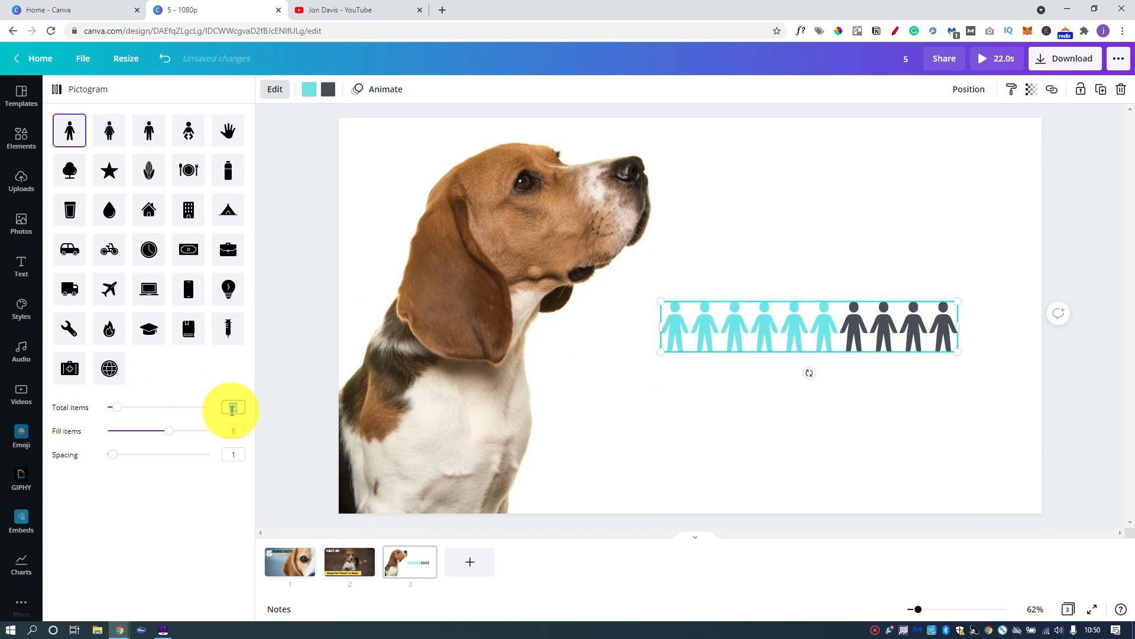
pyautogui.write('6')
pyautogui.press('Return')
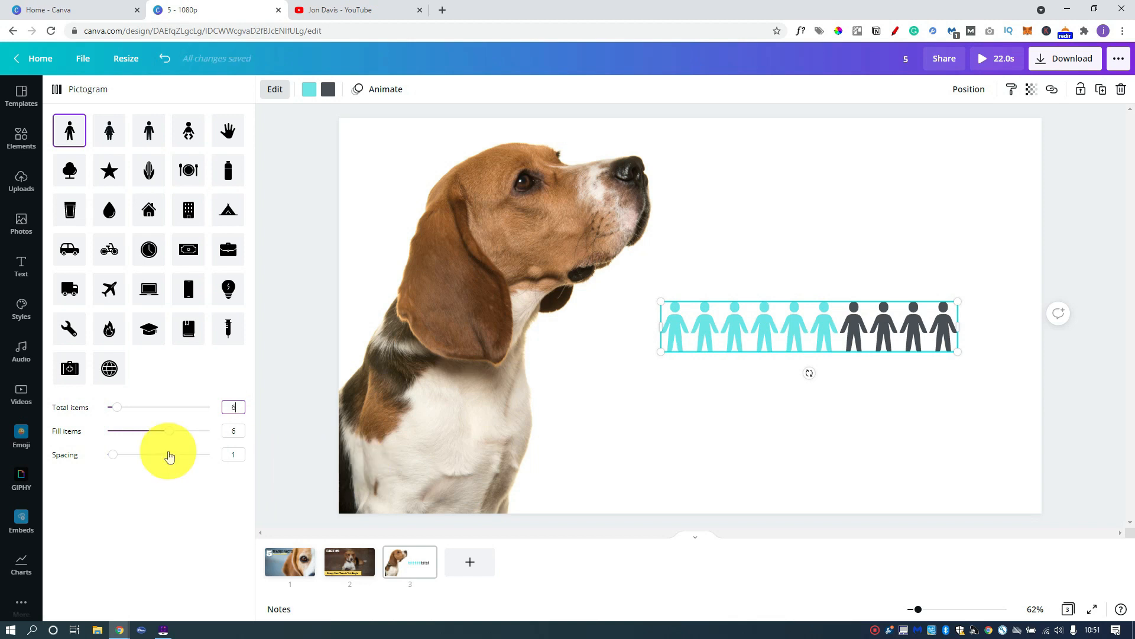
pyautogui.click(231, 407)
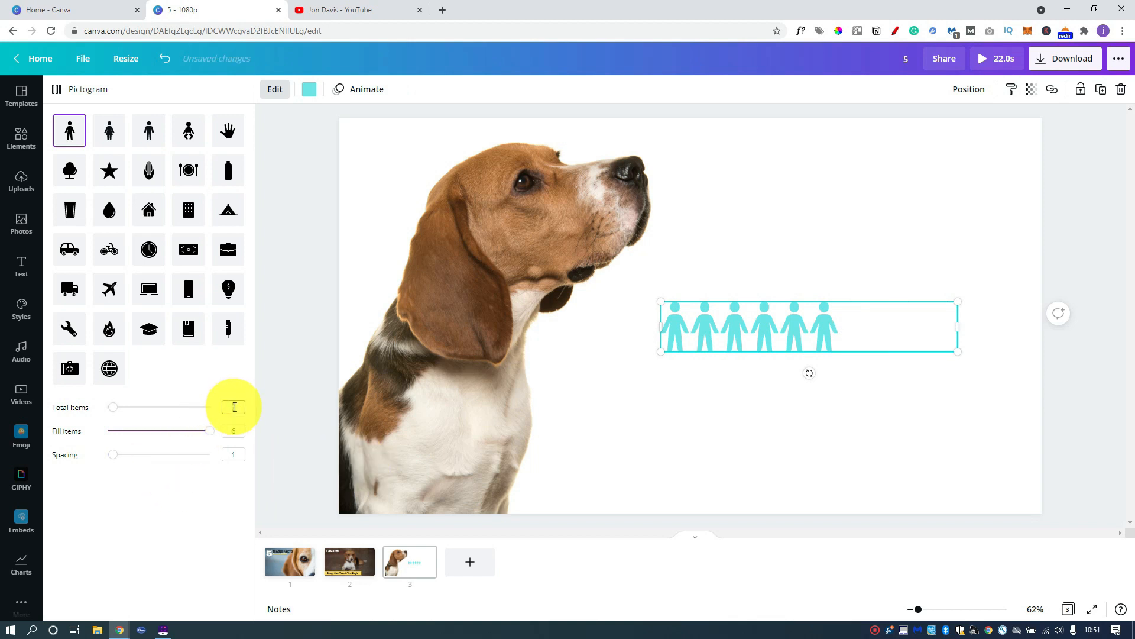
pyautogui.write('10')
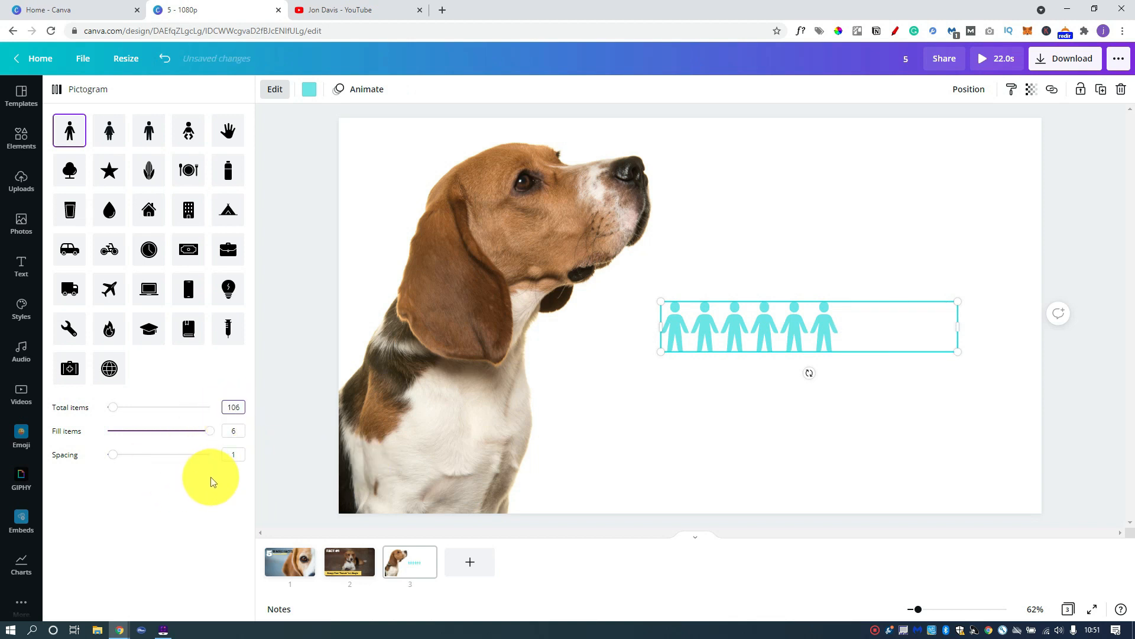
pyautogui.click(200, 490)
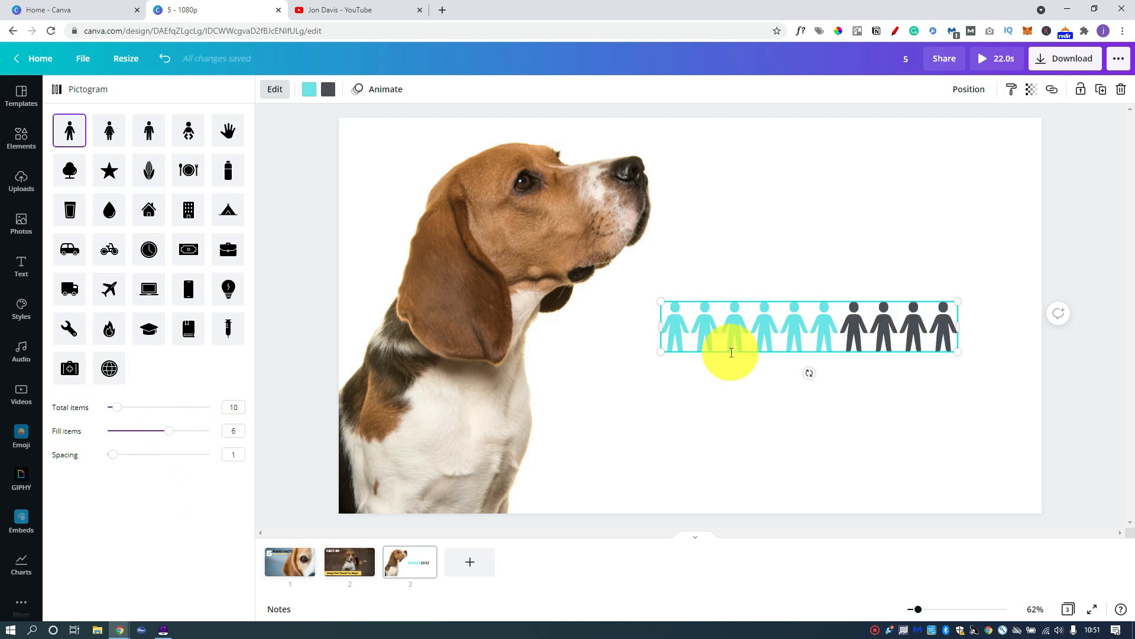
# - Set the pictogram's number of filled items to 1
pyautogui.click(180, 431)
pyautogui.moveTo(181, 433); pyautogui.dragTo(119, 434)
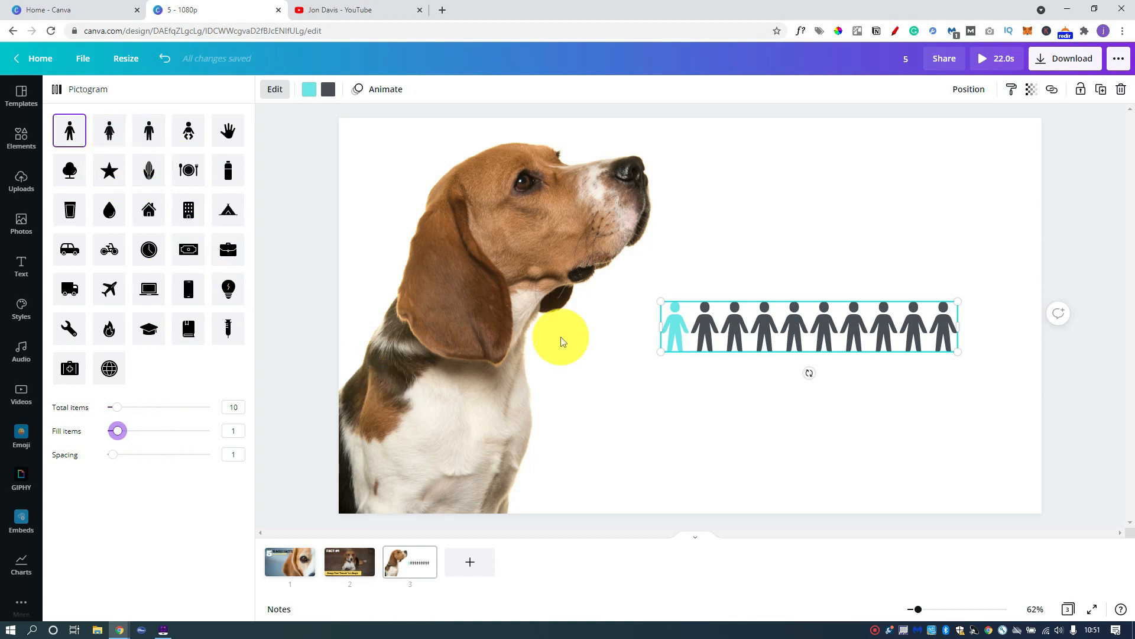
pyautogui.click(816, 263)
pyautogui.click(817, 309)
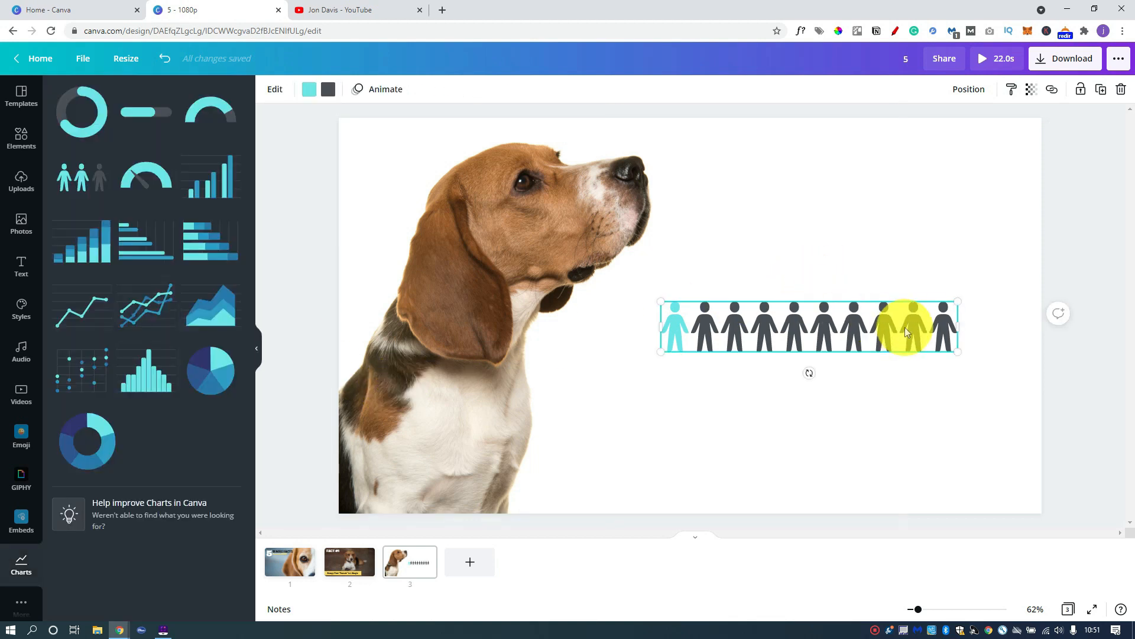
# - Enlarge the pictogram across the lower right of the page and recolour its filled figure a darker turquoise
pyautogui.moveTo(907, 333); pyautogui.dragTo(1042, 469)
pyautogui.moveTo(950, 392); pyautogui.dragTo(902, 413)
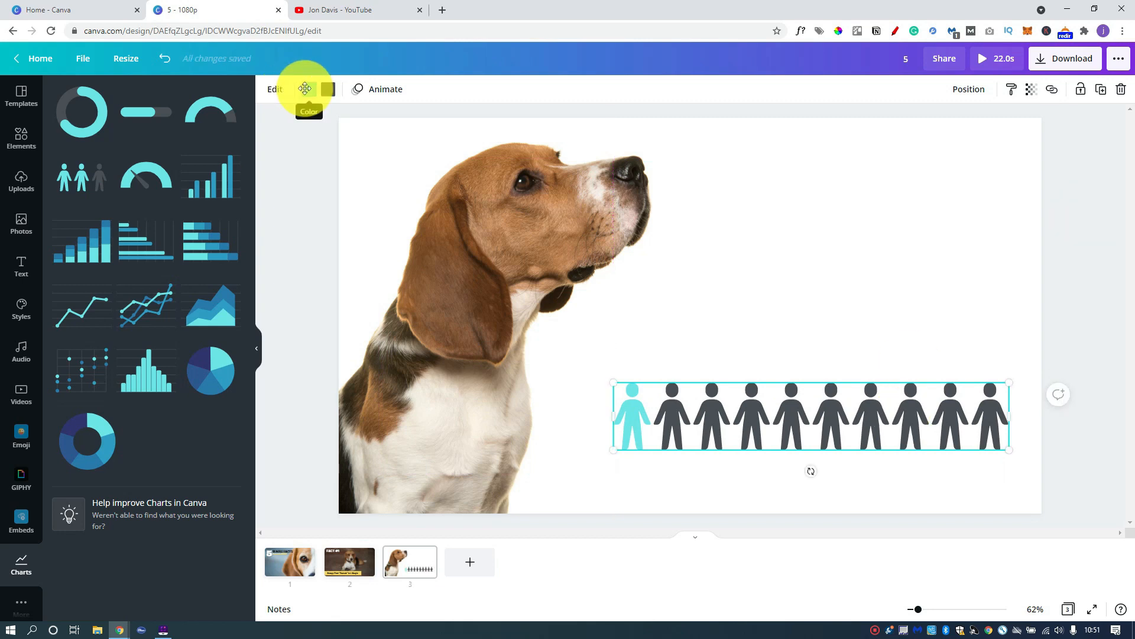
pyautogui.click(375, 96)
# - Add the "Be Brave" outlined font combination, shrink it beside the beagle and colour it black
pyautogui.click(20, 269)
pyautogui.scroll(-3, 166, 355)
pyautogui.click(193, 545)
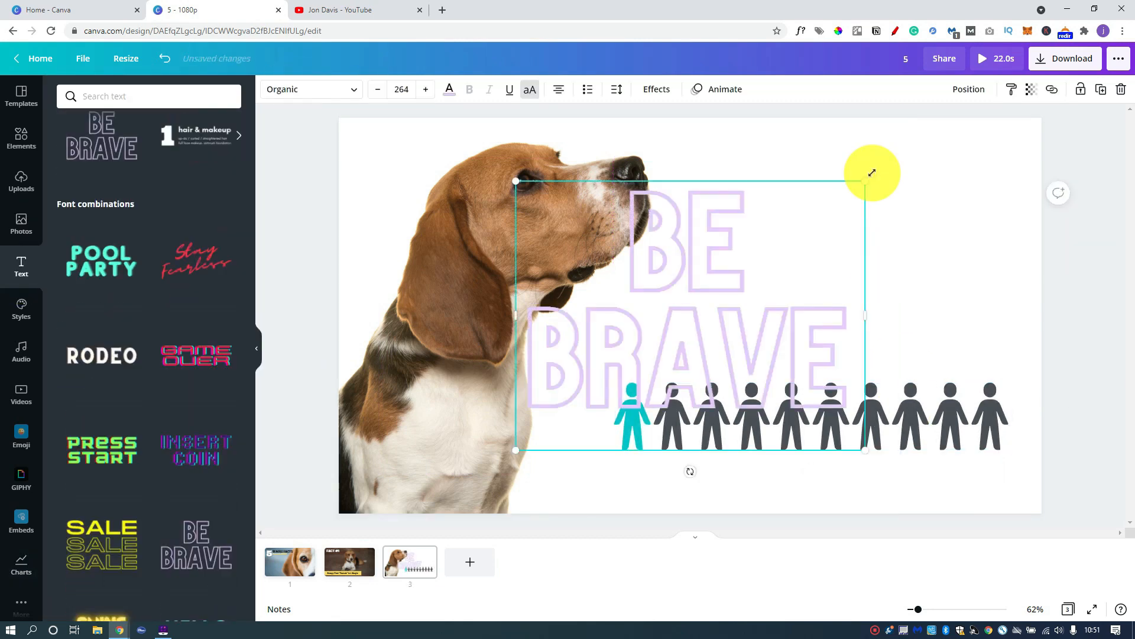
pyautogui.moveTo(864, 452); pyautogui.dragTo(677, 325)
pyautogui.moveTo(596, 246); pyautogui.dragTo(829, 230)
pyautogui.click(449, 89)
pyautogui.click(101, 256)
# - Replace the outlined text with "BEAGLE" and fit it just above the row of figures
pyautogui.doubleClick(852, 204)
pyautogui.write('1')
pyautogui.press('BackSpace')
pyautogui.write('BEAGLE')
pyautogui.moveTo(911, 204); pyautogui.dragTo(967, 204)
pyautogui.moveTo(875, 191); pyautogui.dragTo(829, 310)
pyautogui.click(201, 260)
pyautogui.moveTo(670, 291); pyautogui.dragTo(765, 220)
pyautogui.doubleClick(765, 221)
pyautogui.write('in')
pyautogui.press('Delete')
# - Add a heading above the BEAGLE text reading "1 in 10" with "Own A" on the second line
pyautogui.click(131, 150)
pyautogui.moveTo(702, 348); pyautogui.dragTo(722, 186)
pyautogui.write('1 in 10')
pyautogui.press('Return')
pyautogui.write('Own A')
# - Set the "Own A" line to font size 70 and colour the heading's leading "1" turquoise
pyautogui.click(404, 89)
pyautogui.write('70')
pyautogui.press('Return')
pyautogui.click(806, 186)
pyautogui.click(449, 89)
pyautogui.click(134, 148)
# - Enlarge the "1 in 10 Own A" heading with tighter line spacing and centre it above the BEAGLE text
pyautogui.moveTo(862, 245); pyautogui.dragTo(966, 308)
pyautogui.click(617, 89)
pyautogui.moveTo(702, 161); pyautogui.dragTo(677, 161)
pyautogui.moveTo(843, 201); pyautogui.dragTo(844, 208)
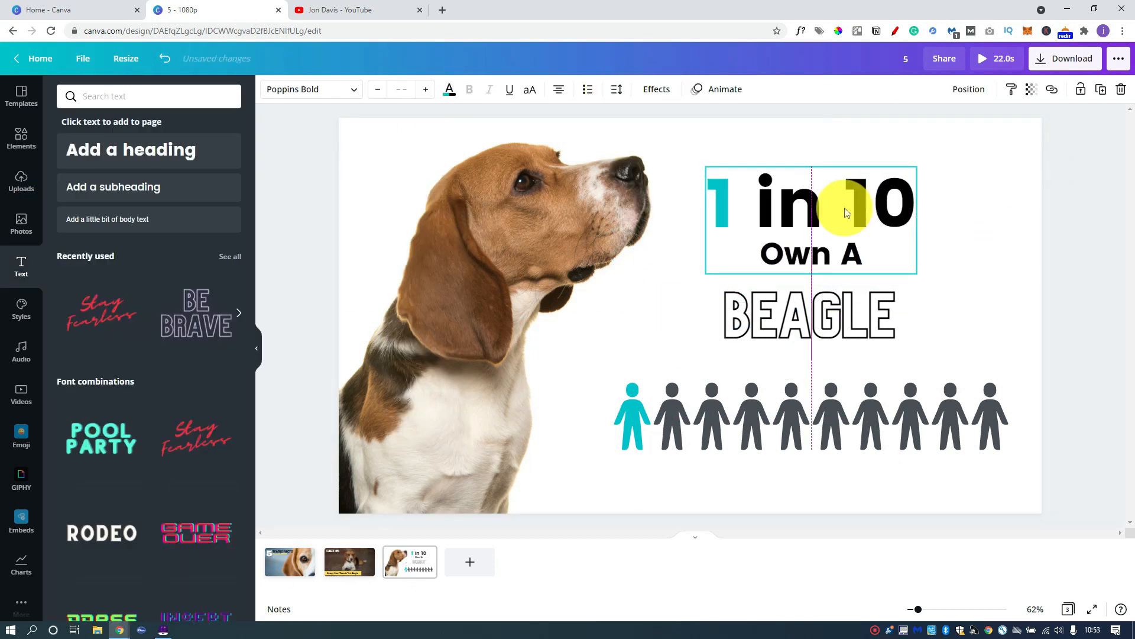
pyautogui.click(964, 164)
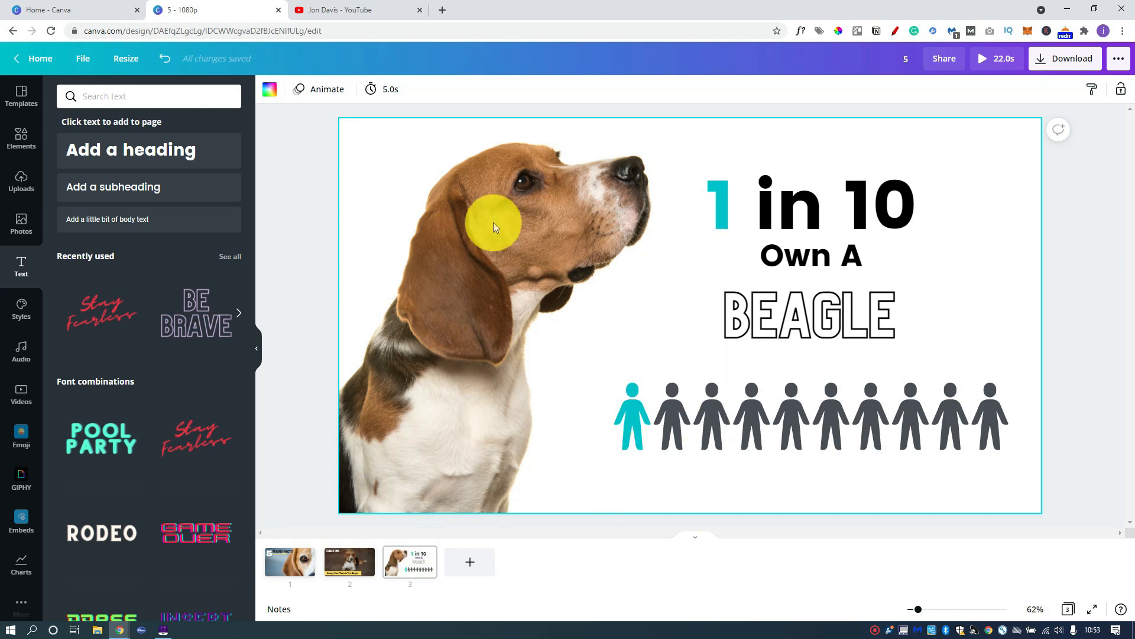
# - Review the three pages of the design and view the audio files among the uploads
pyautogui.click(340, 559)
pyautogui.click(287, 559)
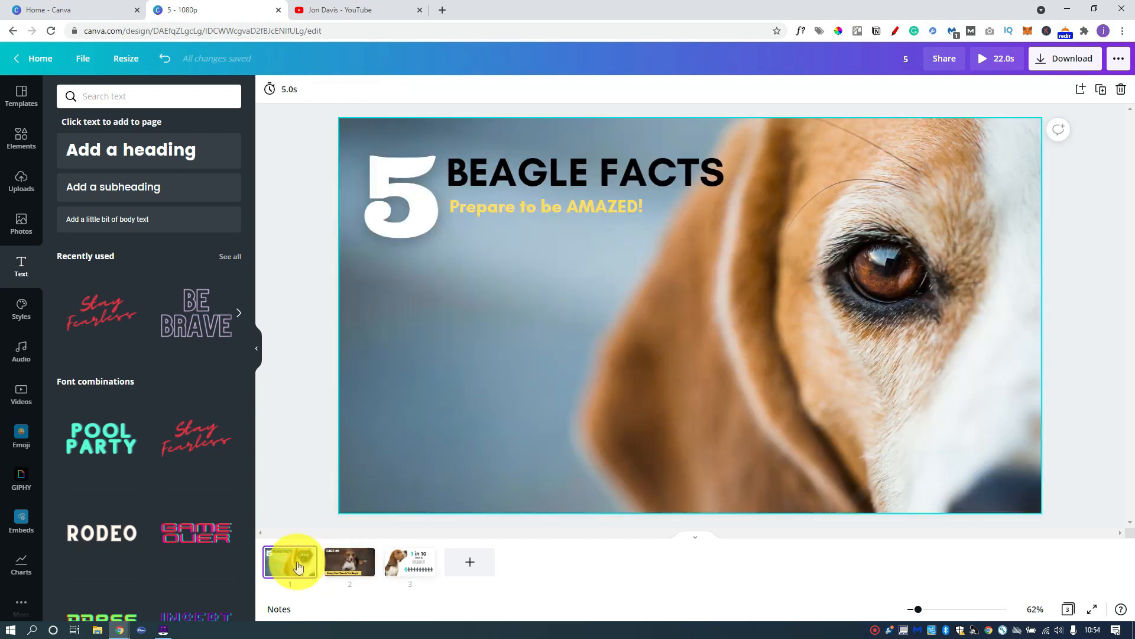
pyautogui.click(347, 565)
pyautogui.click(408, 564)
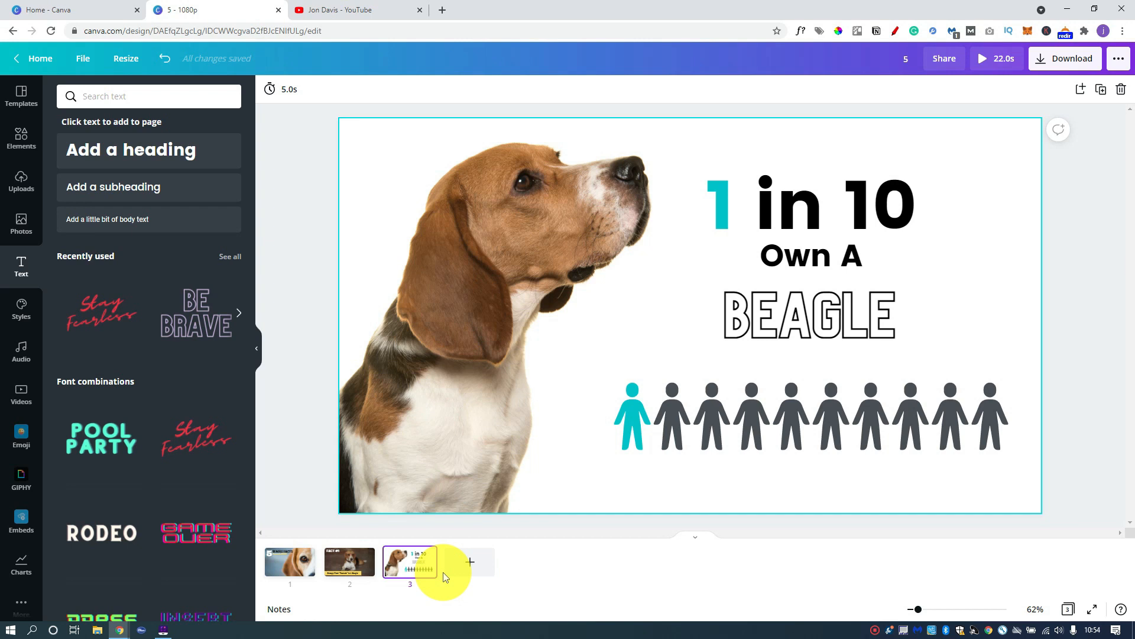
pyautogui.click(21, 352)
pyautogui.click(20, 183)
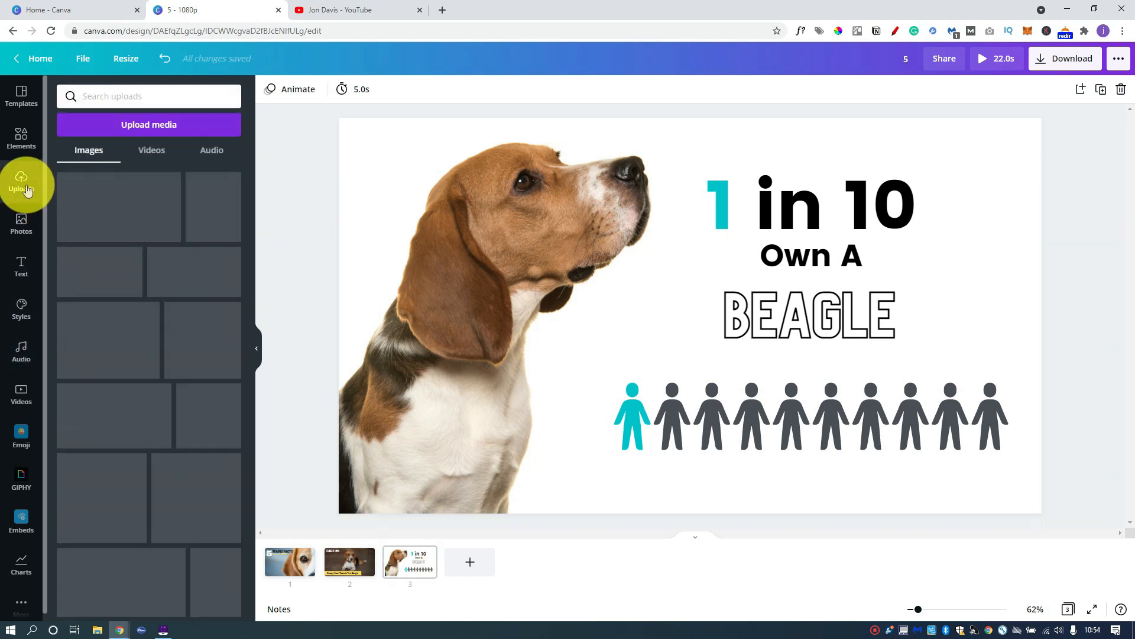
pyautogui.click(213, 152)
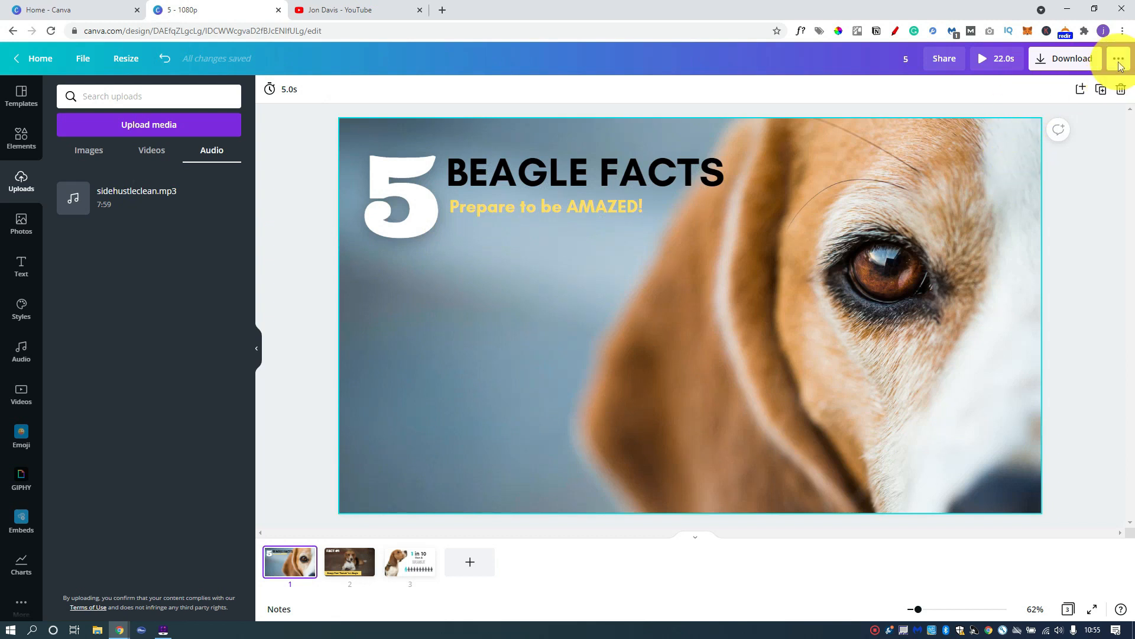
# - Open the recording studio for the design through the Present and record option
pyautogui.click(1118, 60)
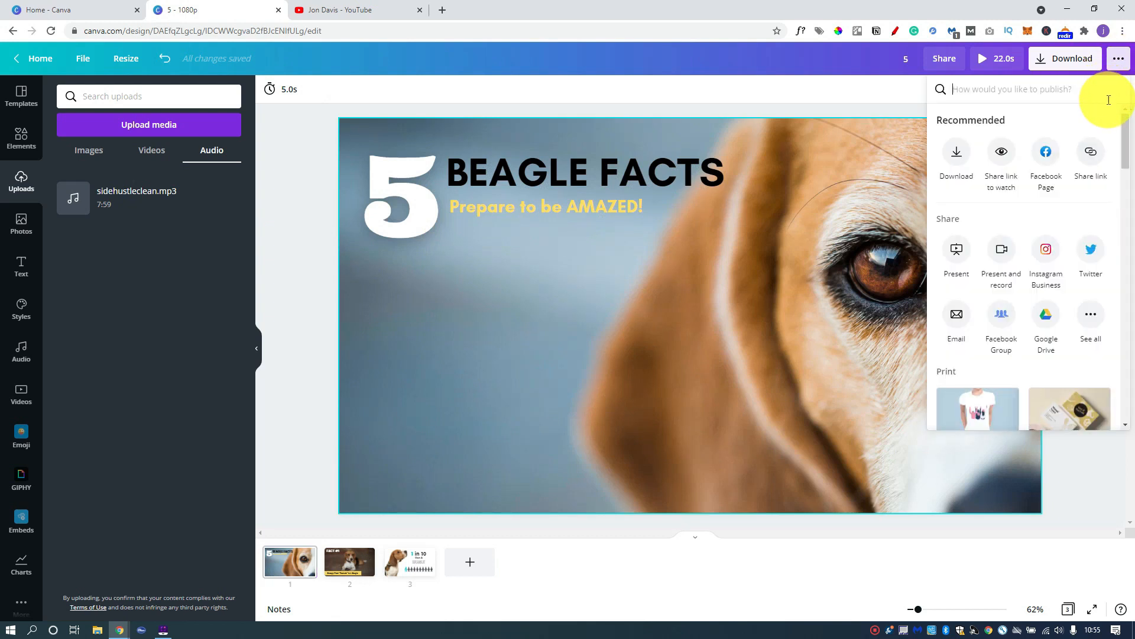
pyautogui.click(1004, 258)
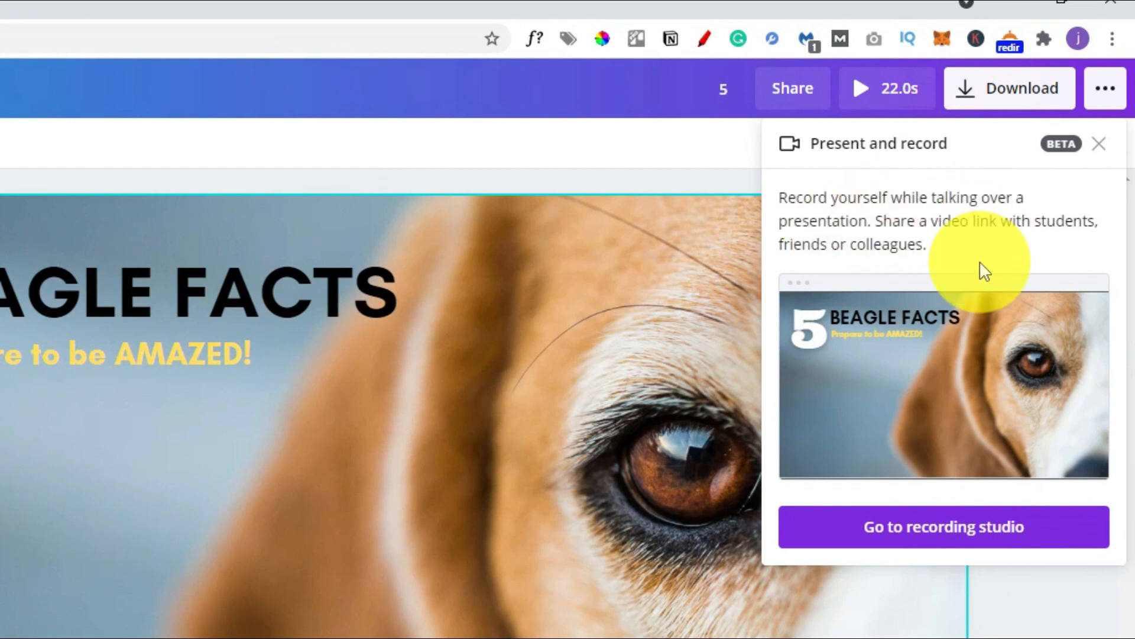
pyautogui.click(956, 528)
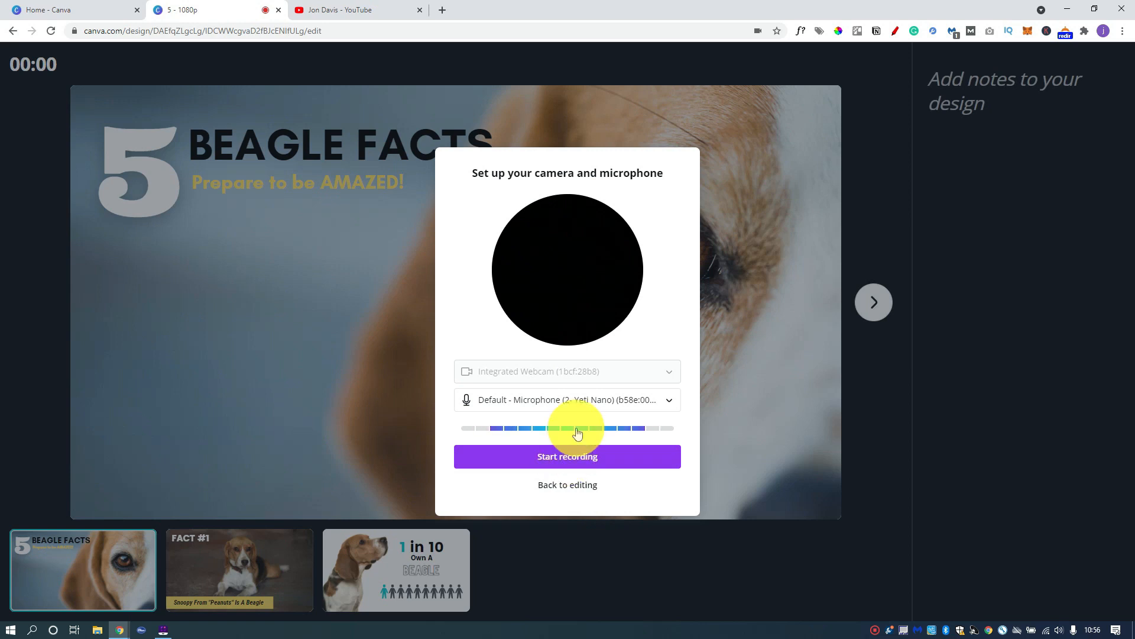
# - Choose Microphone Array (Realtek Audio) as the microphone and start recording the presentation
pyautogui.click(577, 400)
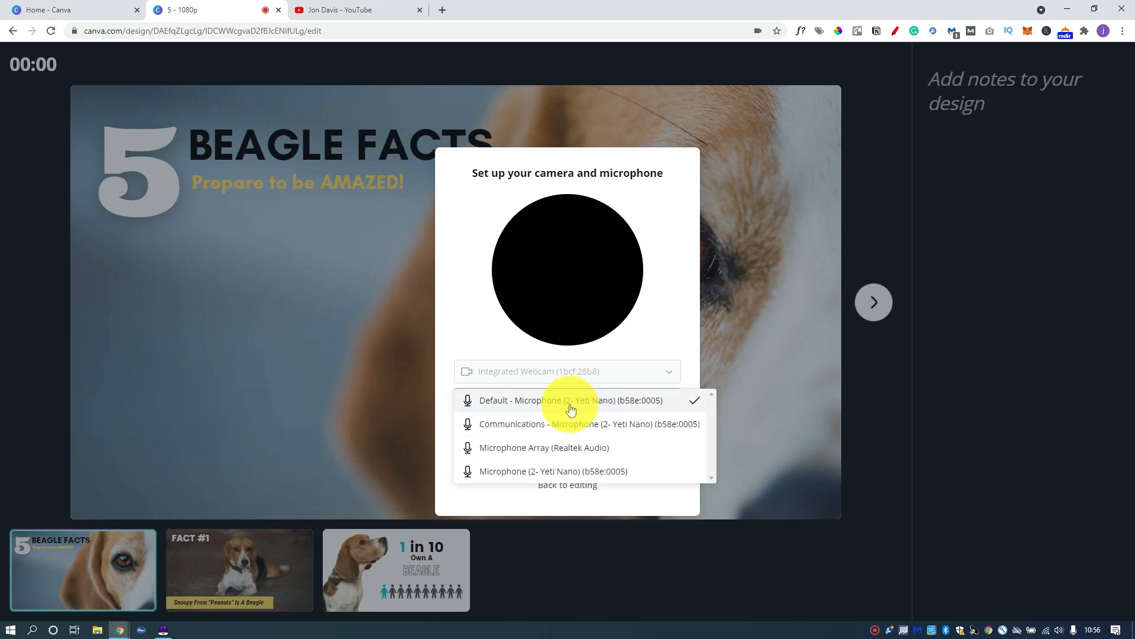
pyautogui.click(608, 455)
pyautogui.click(584, 461)
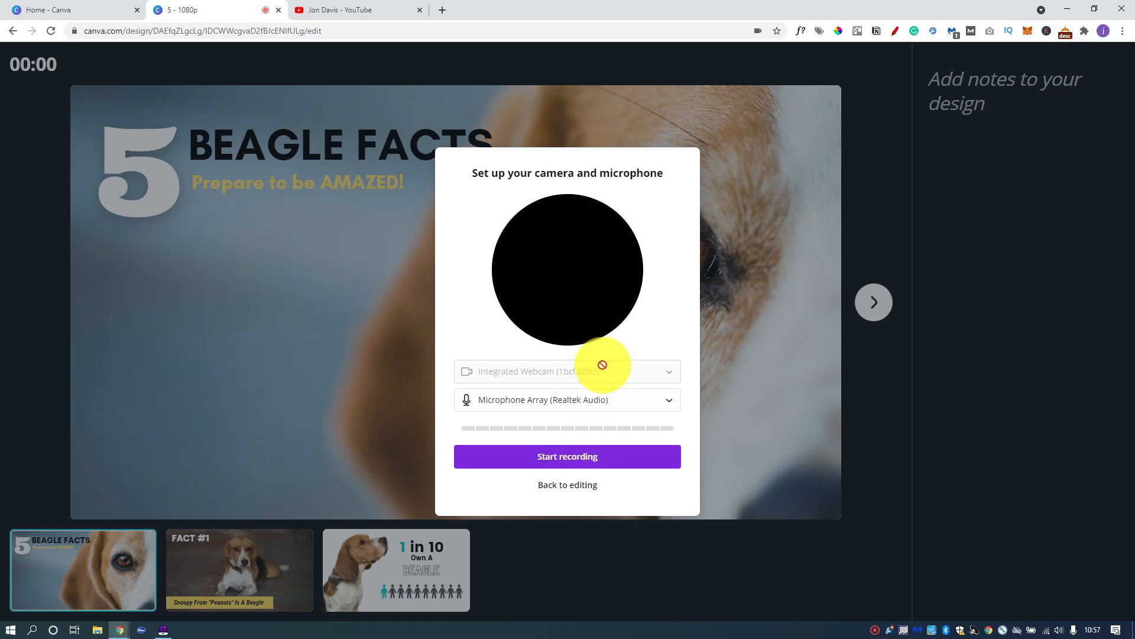
pyautogui.click(585, 456)
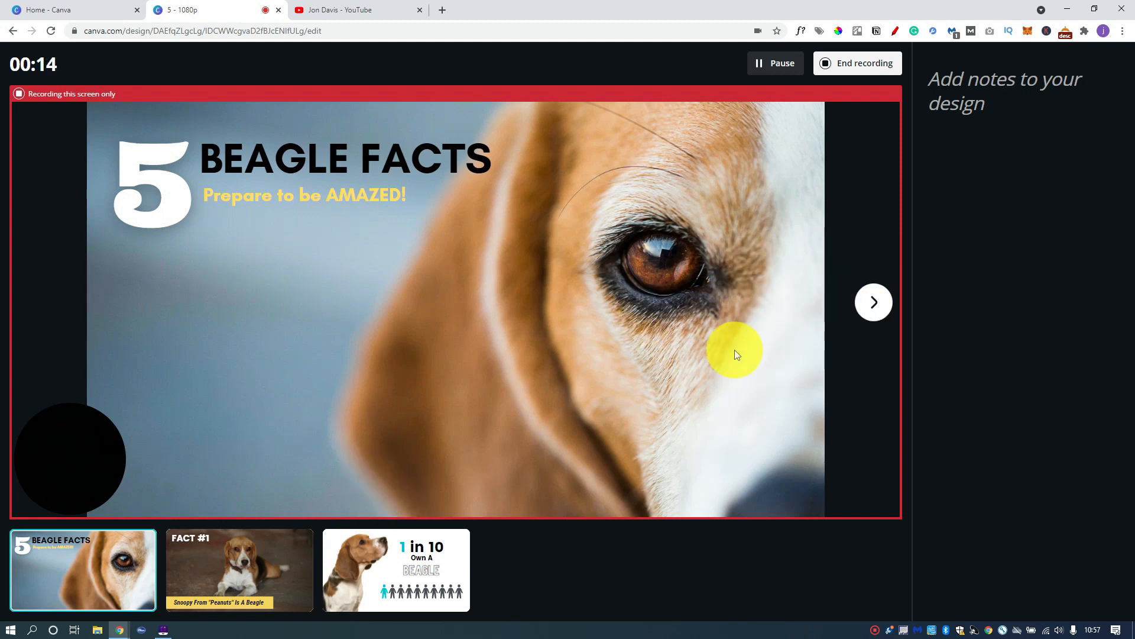
# - Present the pages while recording: show Fact #1, switch to the "1 in 10" page, return to Fact #1 and finish on "1 in 10"
pyautogui.click(874, 303)
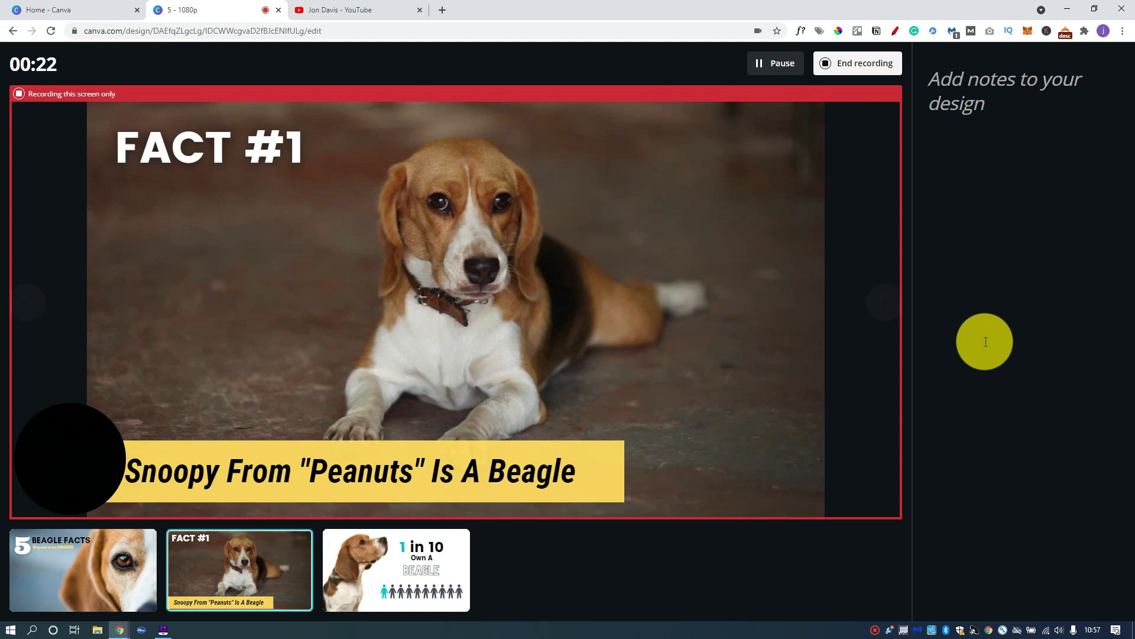
pyautogui.moveTo(489, 268)
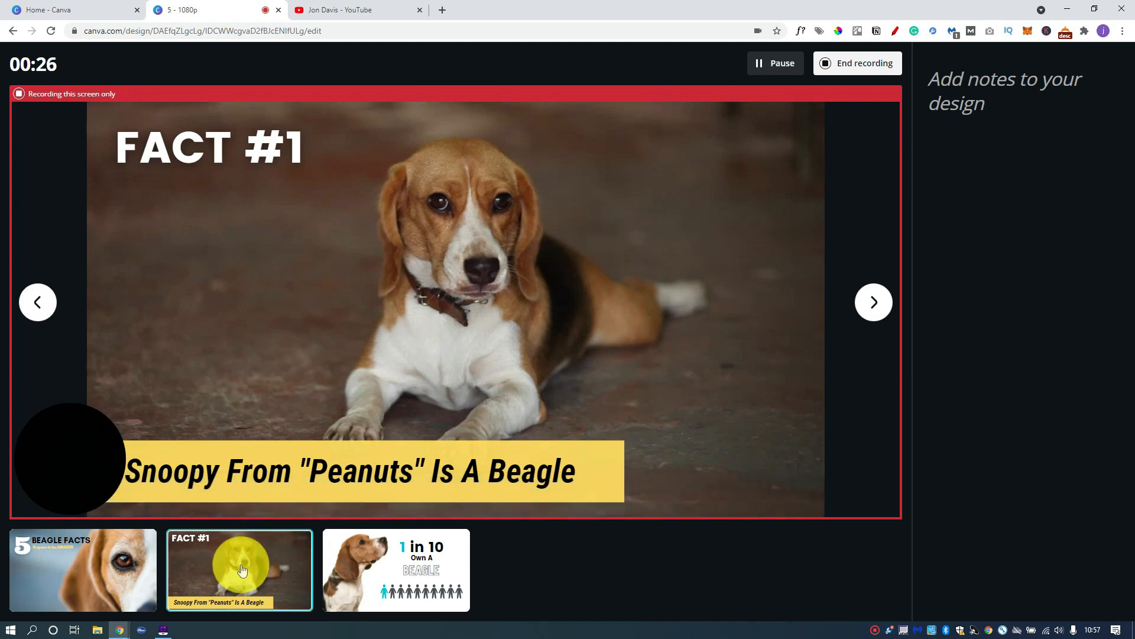
pyautogui.click(340, 574)
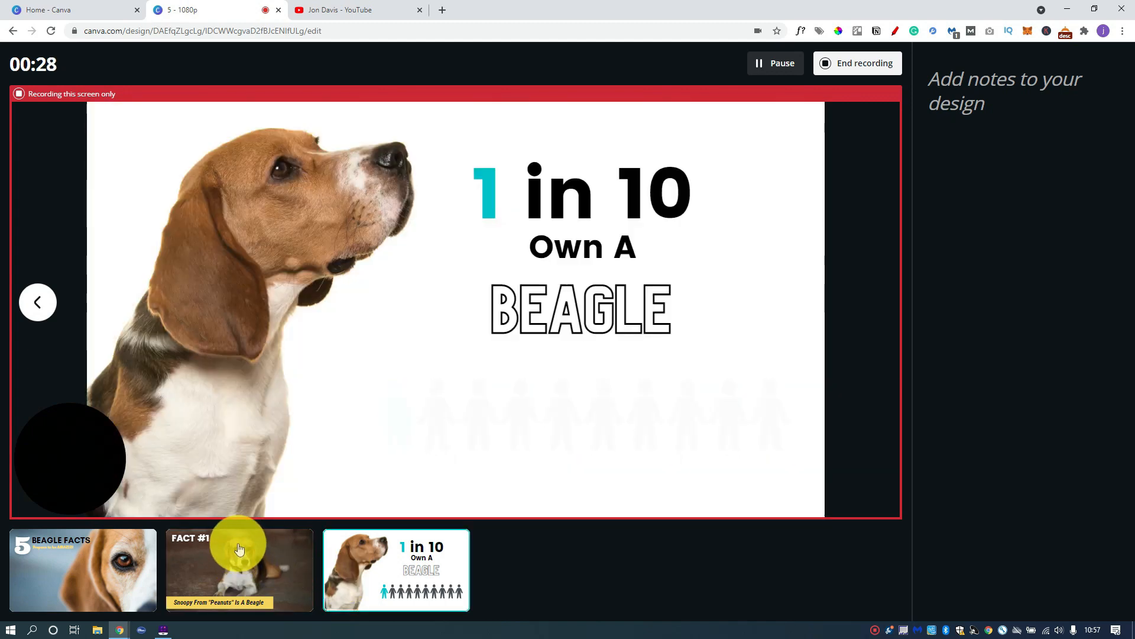
pyautogui.click(46, 305)
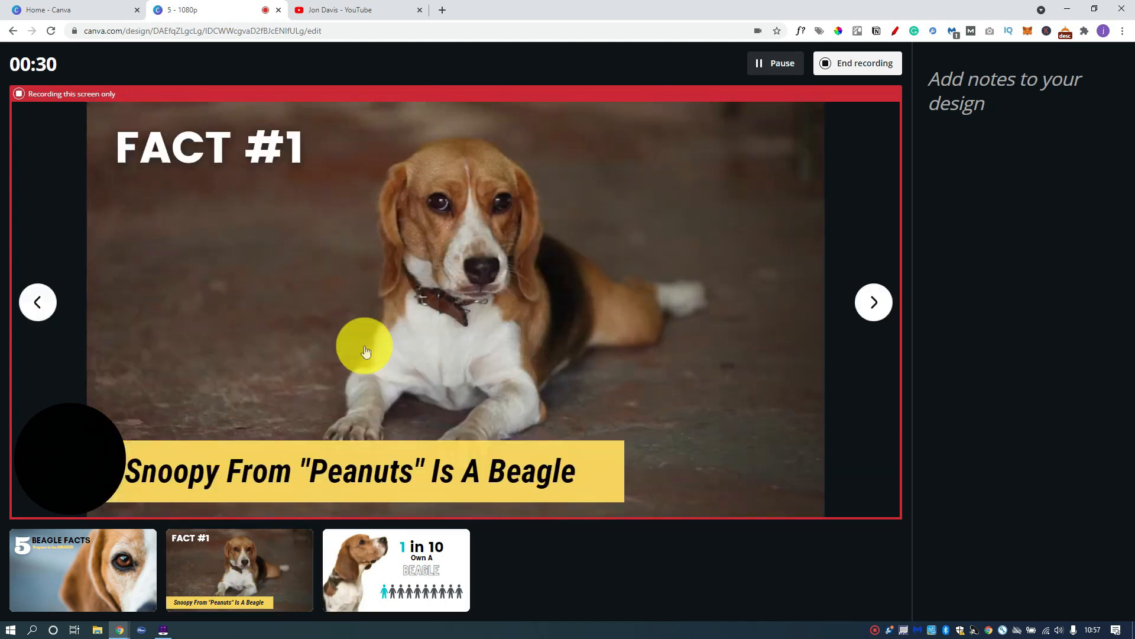
pyautogui.moveTo(432, 264)
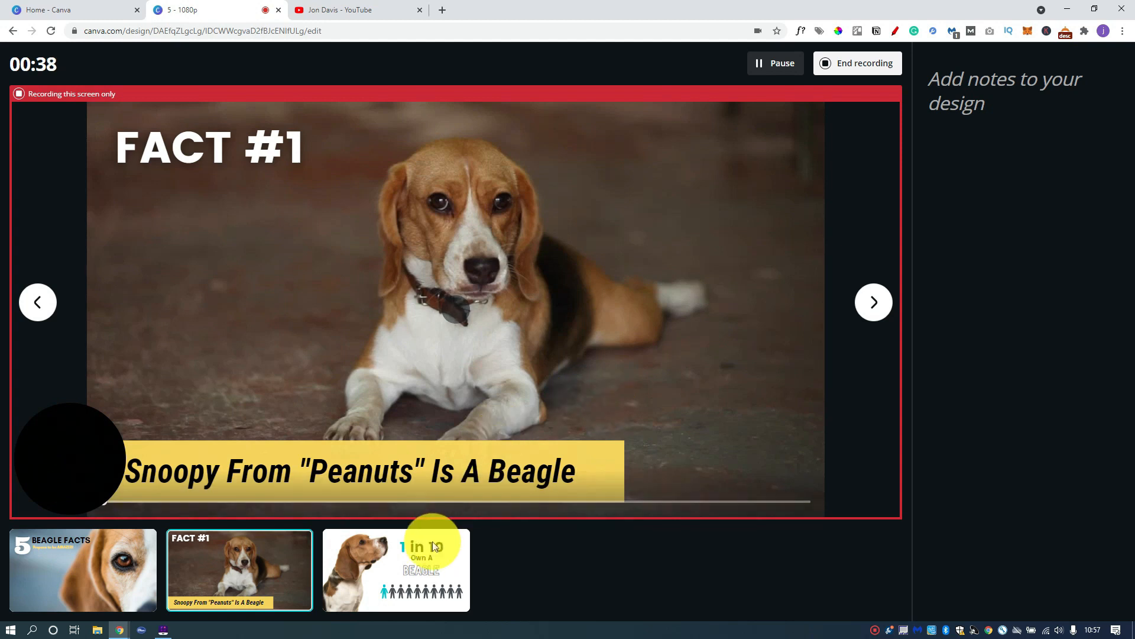
pyautogui.click(875, 302)
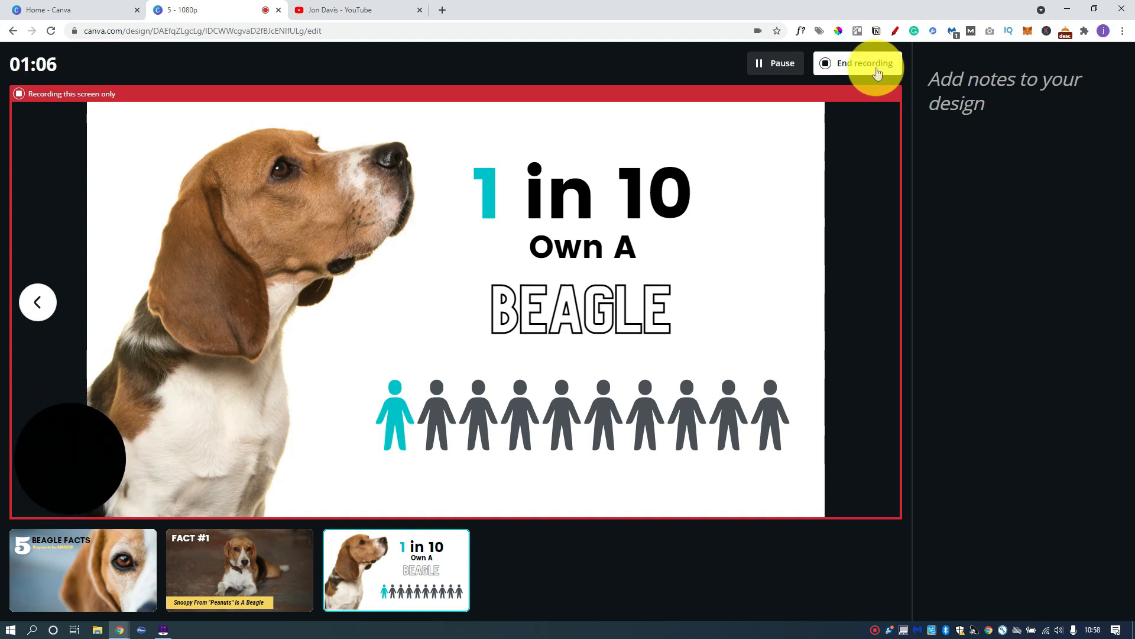
# - End the presentation recording and download it
pyautogui.click(875, 64)
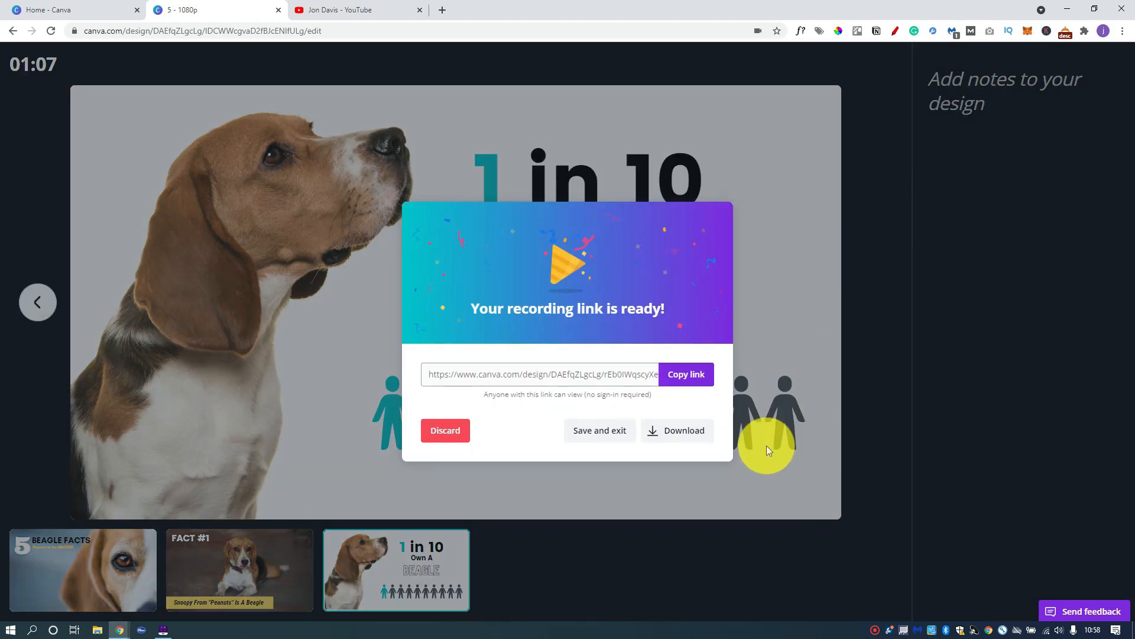
pyautogui.click(679, 431)
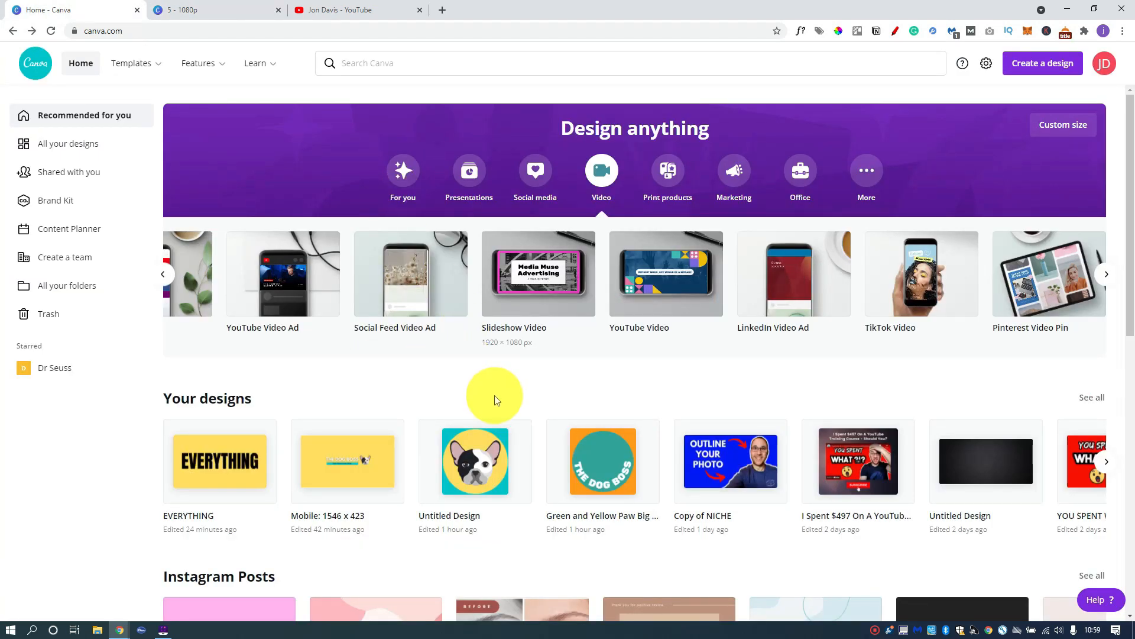
# - Create a new Slideshow Video design and upload 5.mp4 from the device's Downloads folder
pyautogui.click(531, 272)
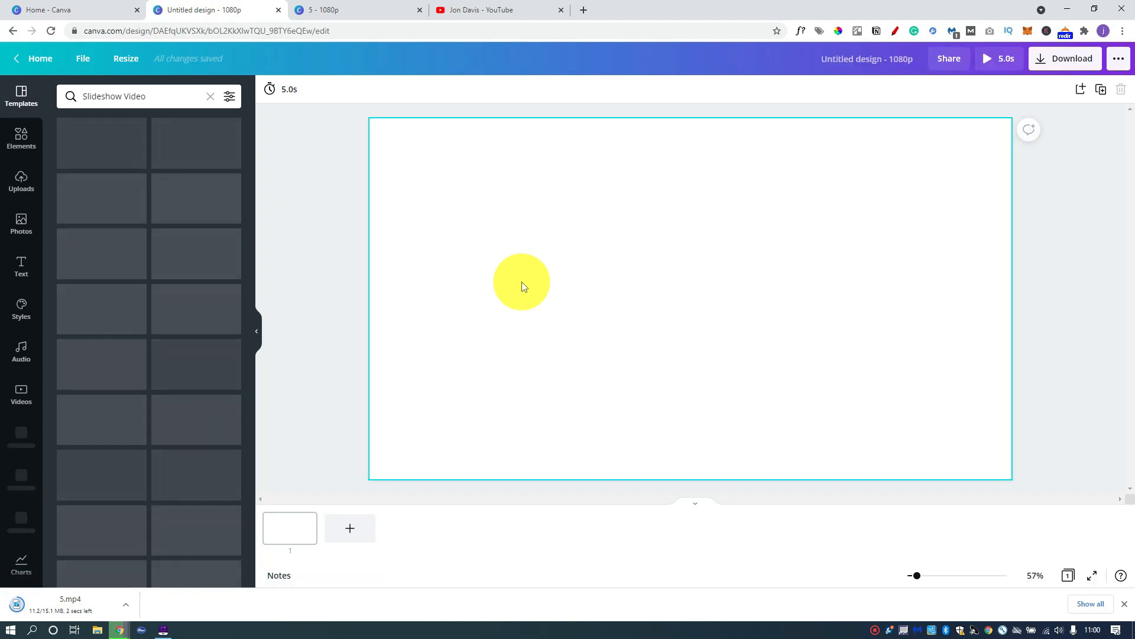
pyautogui.click(21, 176)
pyautogui.click(152, 130)
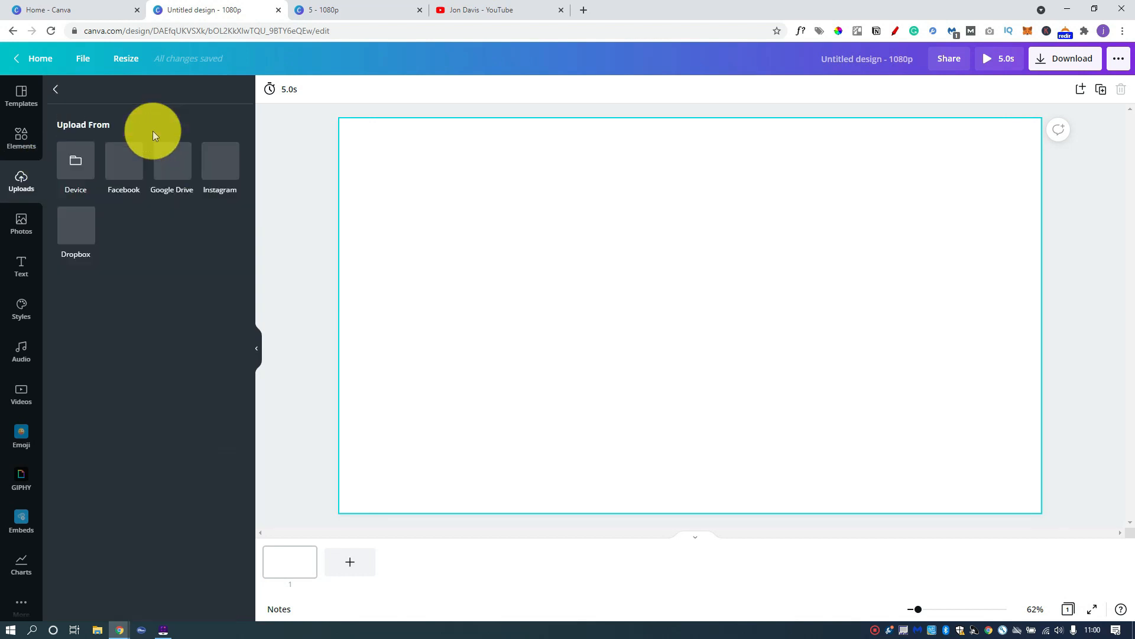
pyautogui.click(74, 162)
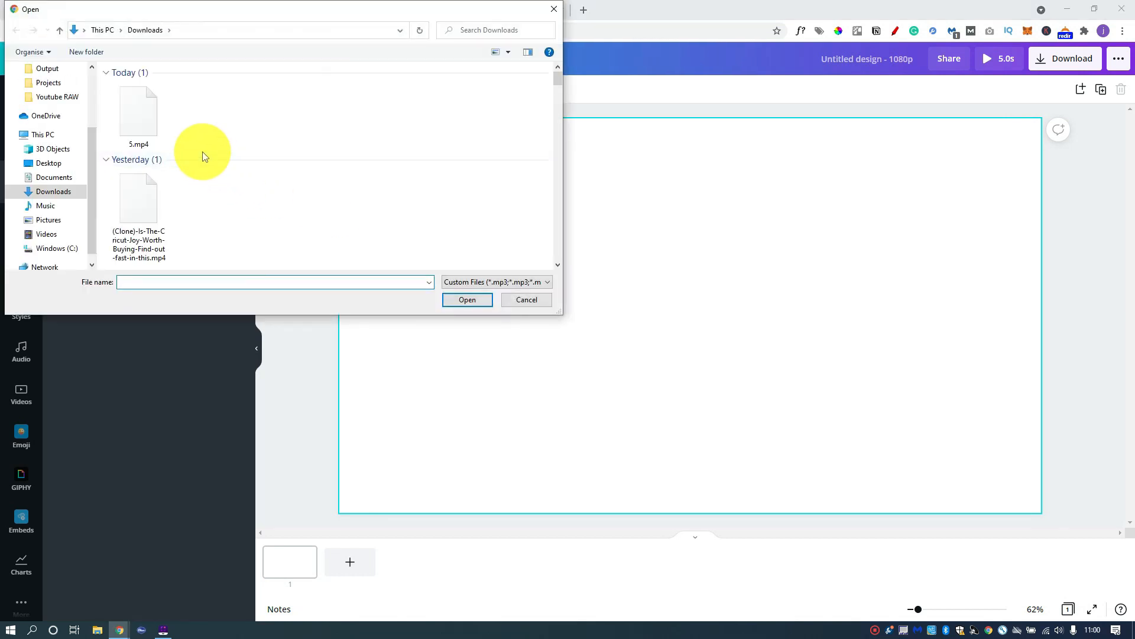
pyautogui.click(137, 119)
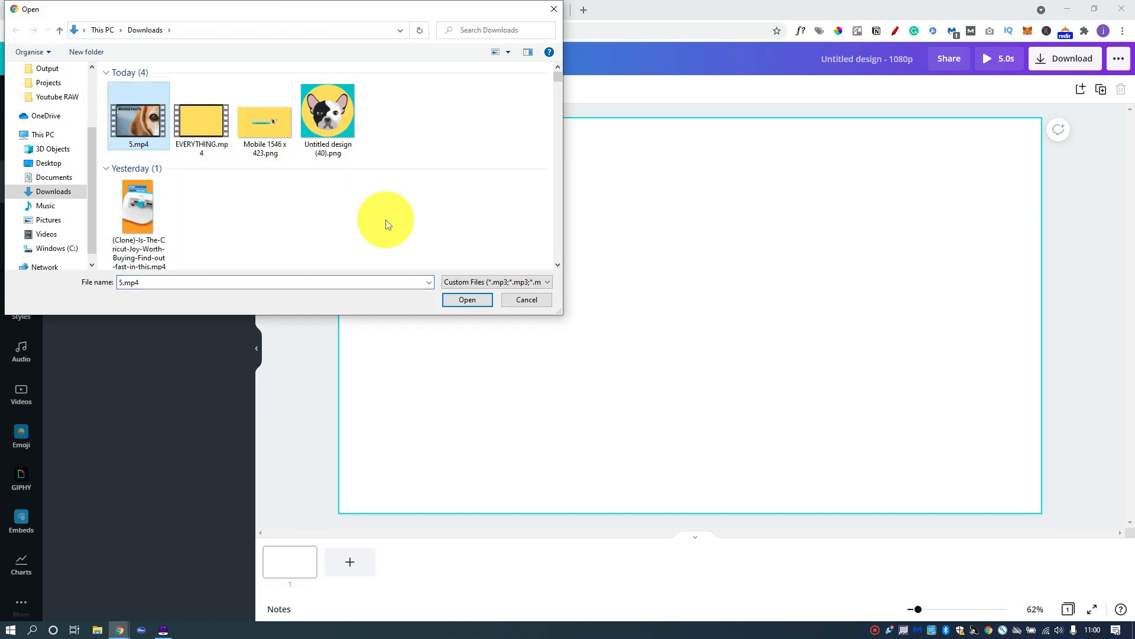
pyautogui.click(468, 300)
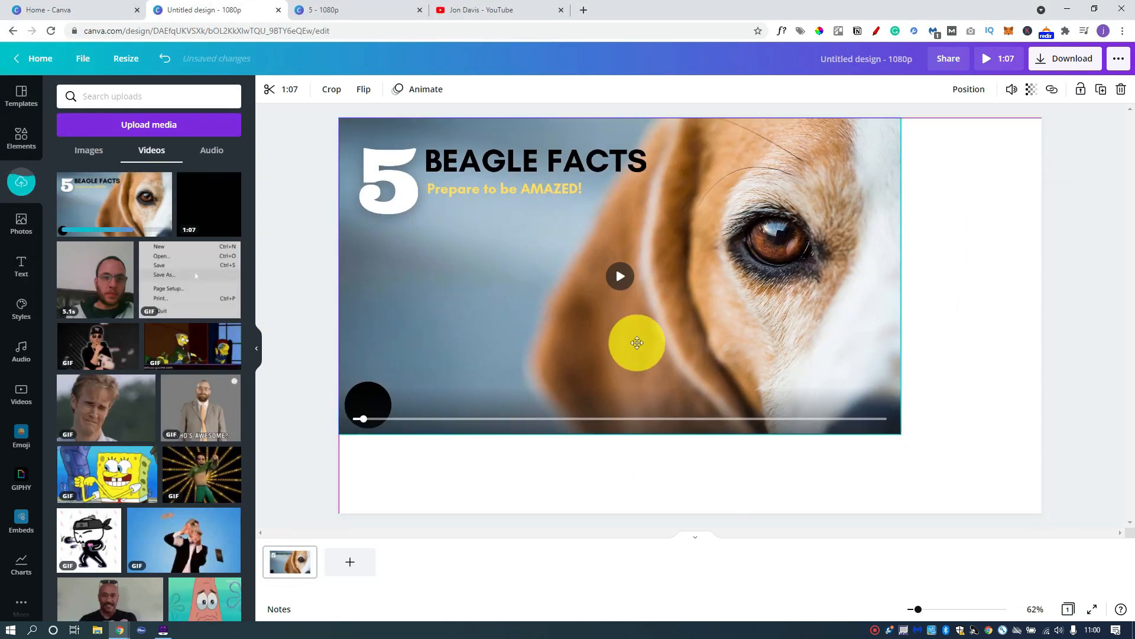
# - Enlarge the beagle facts video on the page until it fills the whole canvas
pyautogui.moveTo(899, 435); pyautogui.dragTo(1047, 507)
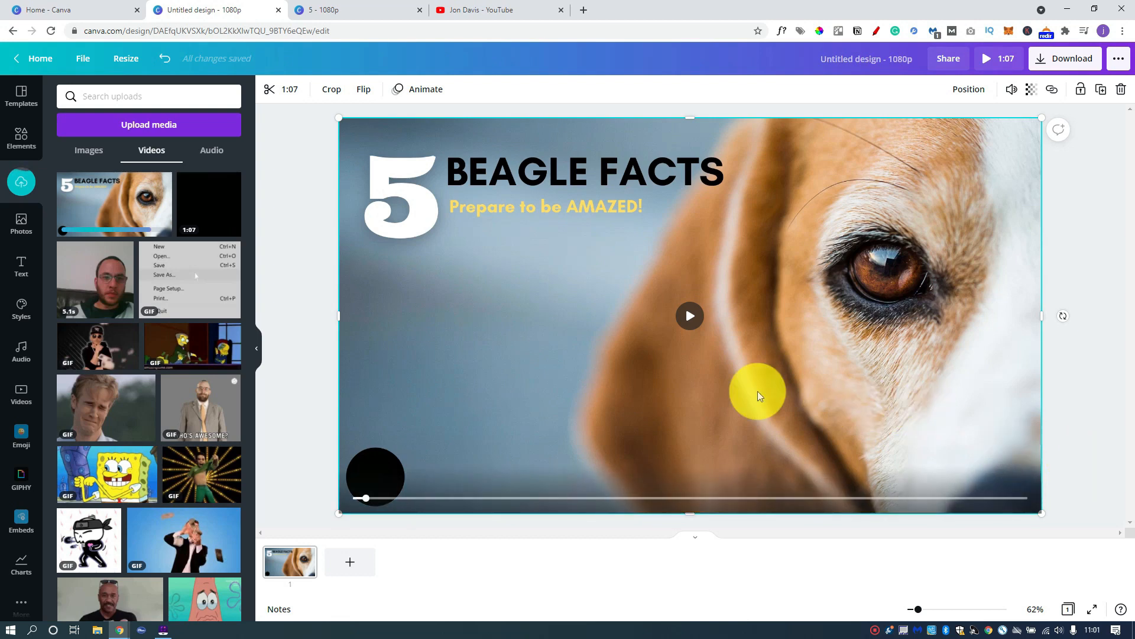
pyautogui.click(313, 404)
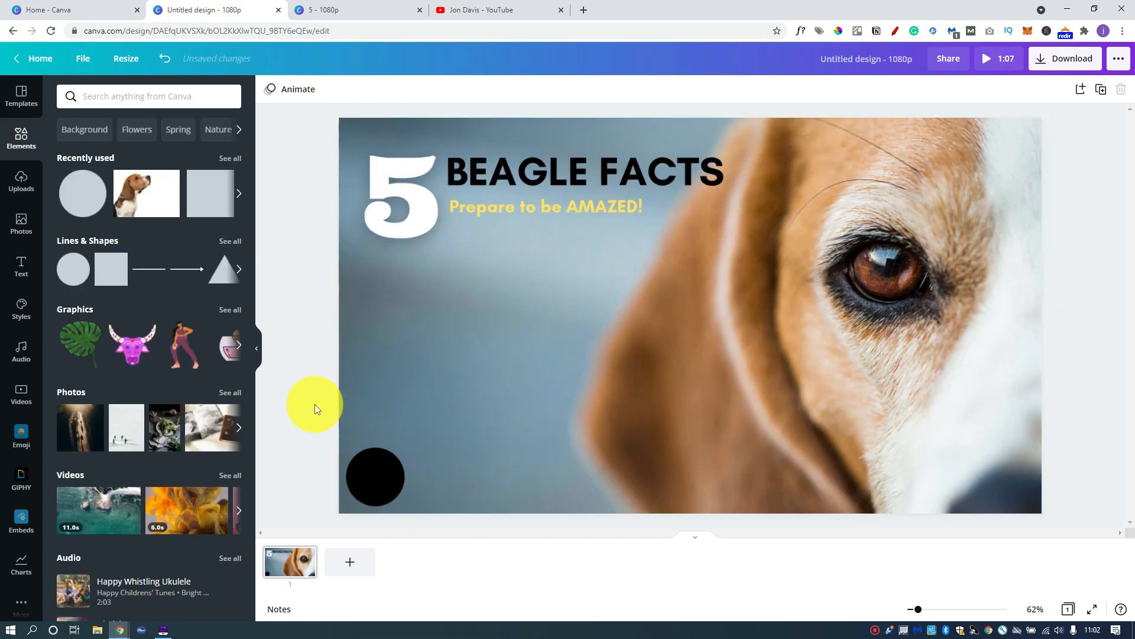
# - Upload Untitled design (40).png from the device and place the dog logo image on the page
pyautogui.click(21, 180)
pyautogui.click(143, 126)
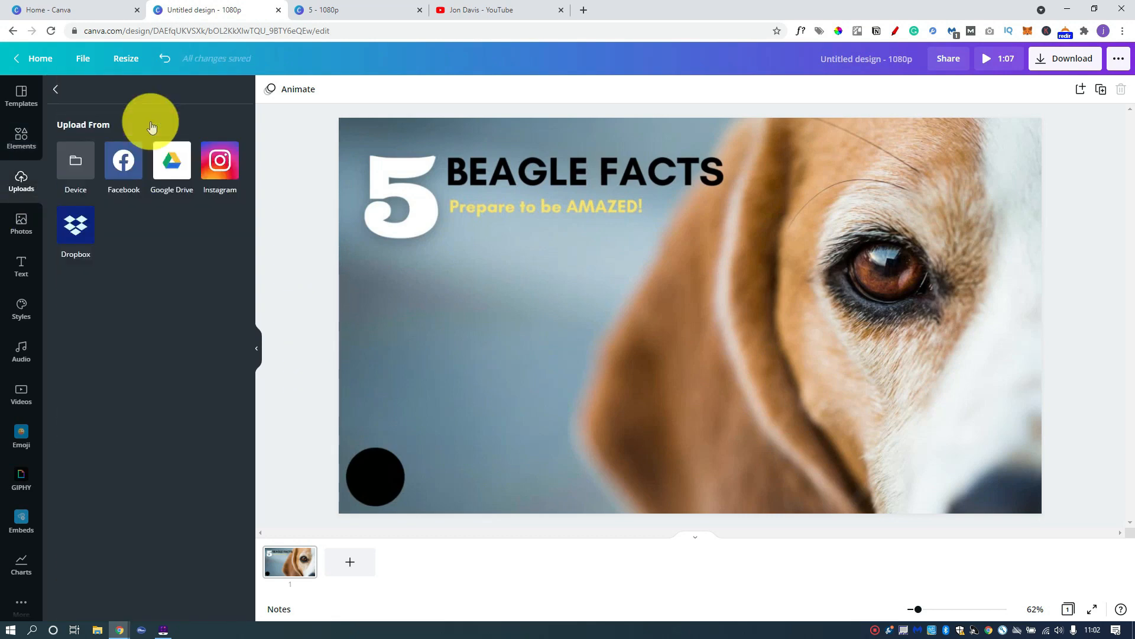
pyautogui.click(79, 158)
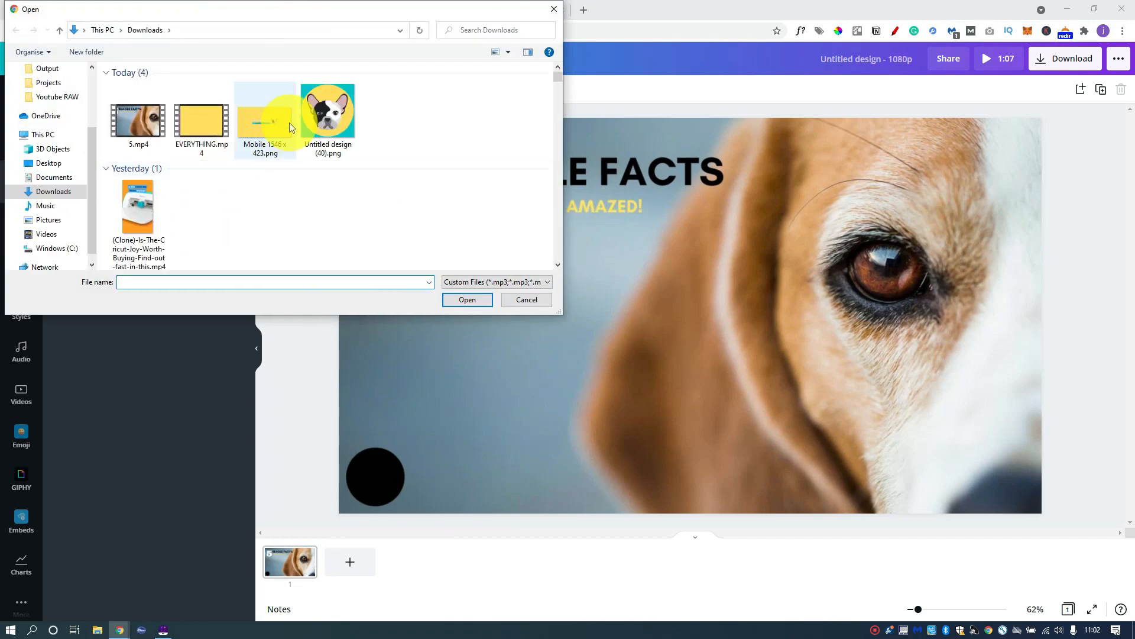
pyautogui.click(342, 111)
pyautogui.click(466, 299)
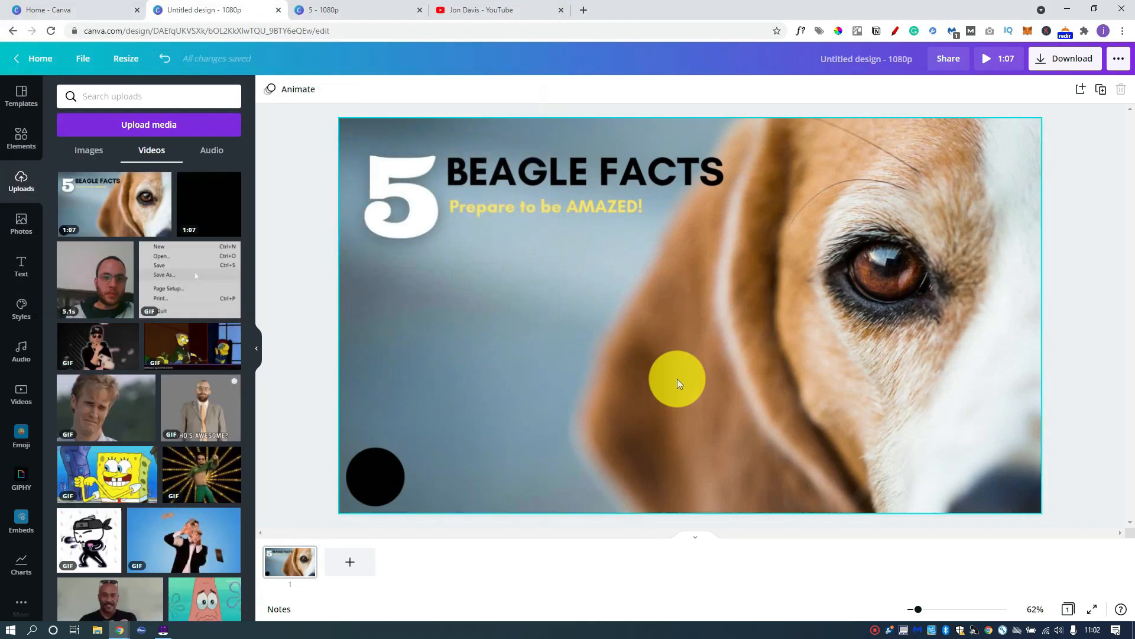
pyautogui.click(82, 210)
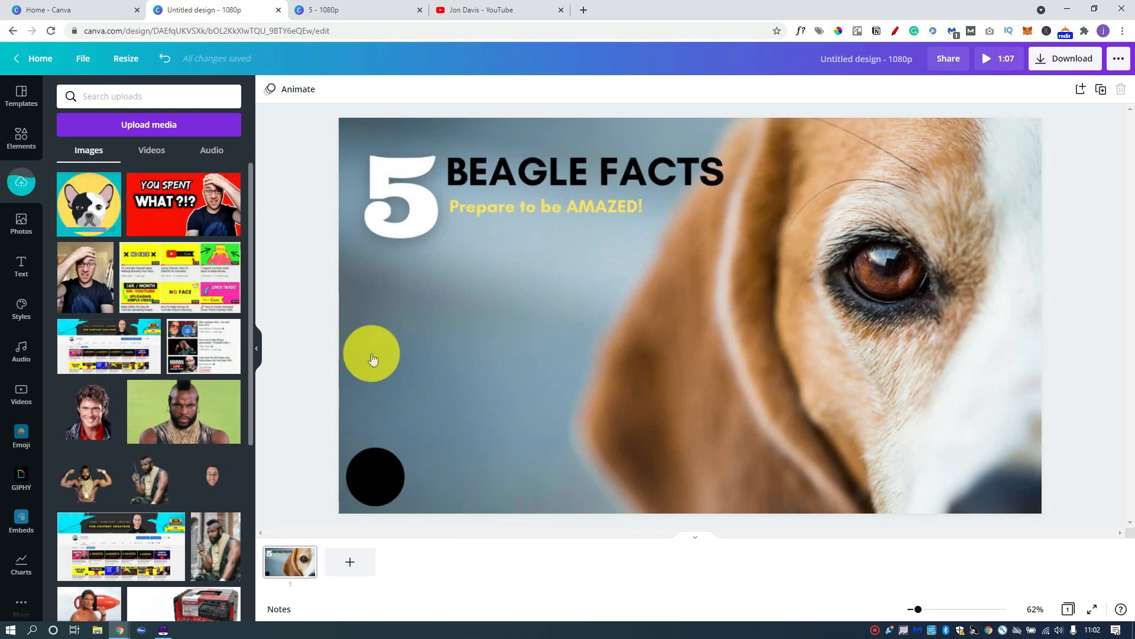
pyautogui.moveTo(669, 303); pyautogui.dragTo(591, 351)
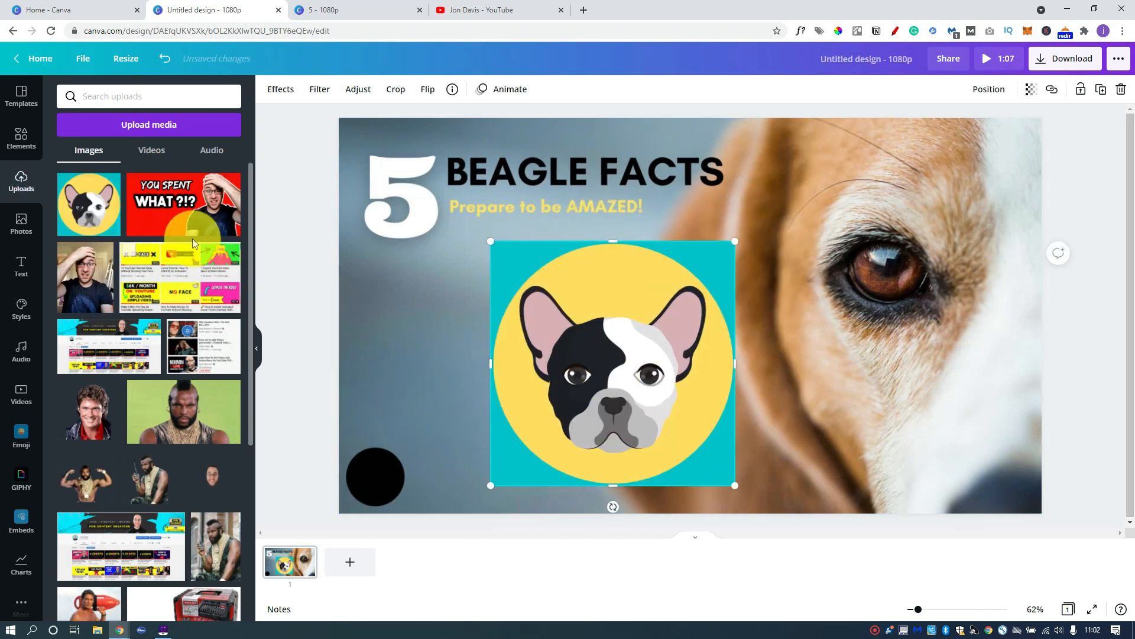
# - Add a circular frame and shrink it to cover the black circle in the video's lower-left corner
pyautogui.click(18, 138)
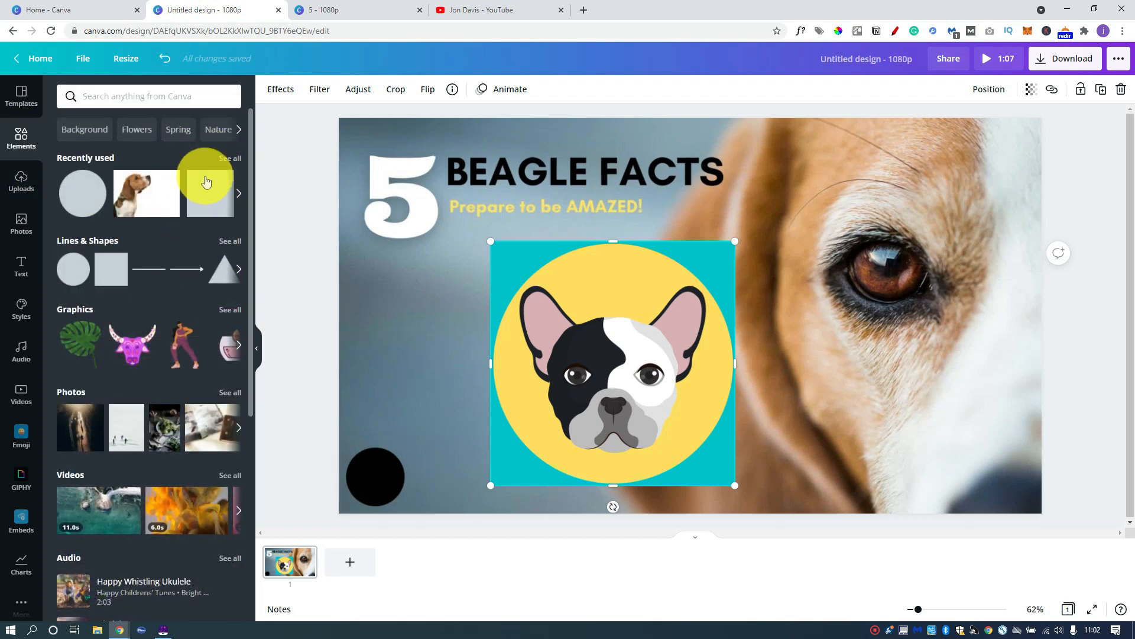
pyautogui.scroll(-6, 183, 243)
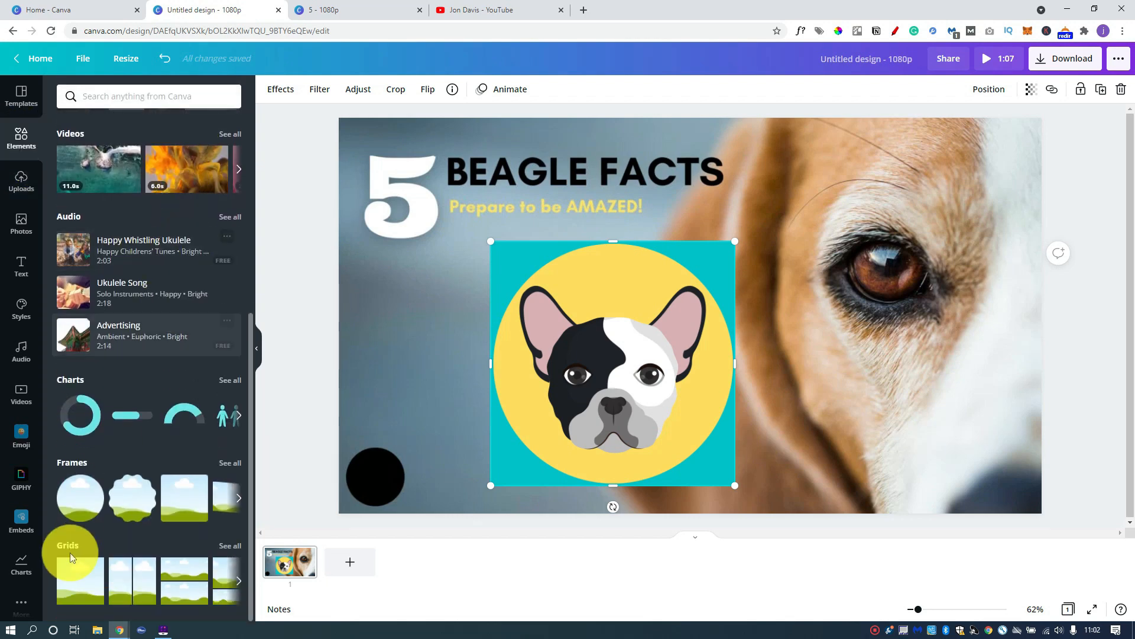
pyautogui.moveTo(71, 505); pyautogui.dragTo(459, 431)
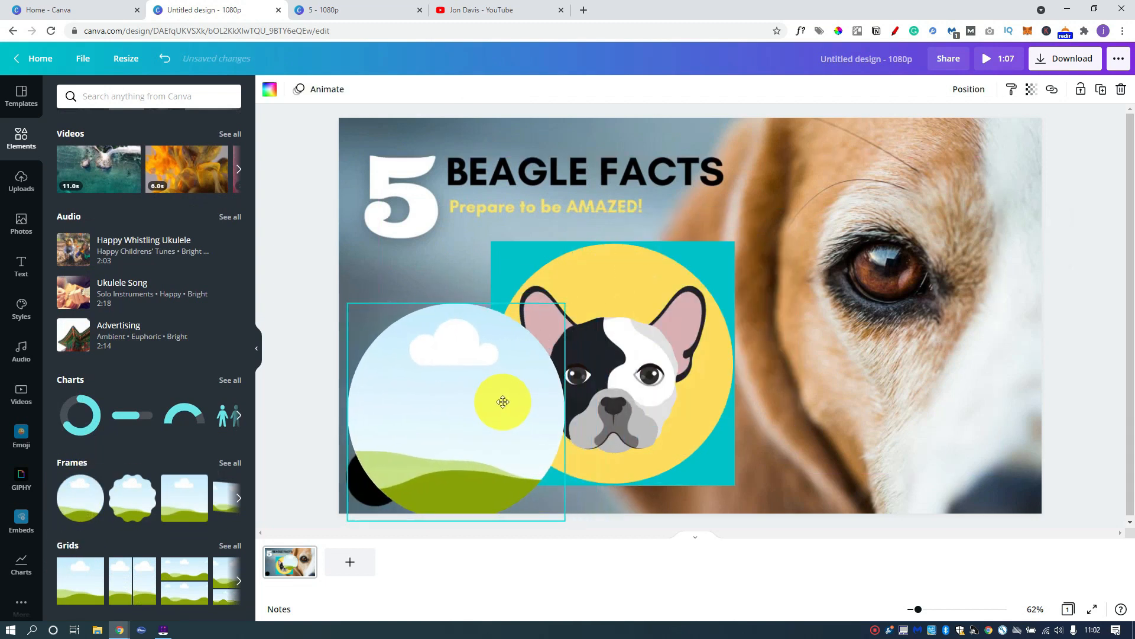
pyautogui.moveTo(565, 303); pyautogui.dragTo(374, 470)
pyautogui.moveTo(421, 434); pyautogui.dragTo(383, 467)
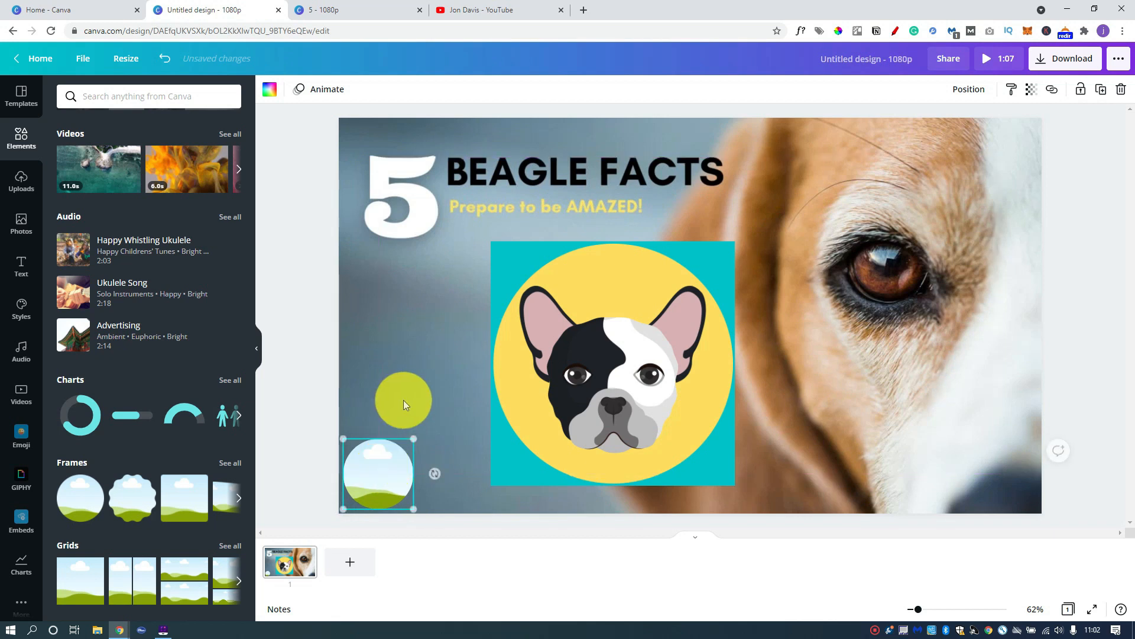
# - Fill the small circular frame with the dog logo image
pyautogui.click(332, 381)
pyautogui.click(548, 344)
pyautogui.moveTo(608, 335); pyautogui.dragTo(385, 467)
pyautogui.click(307, 350)
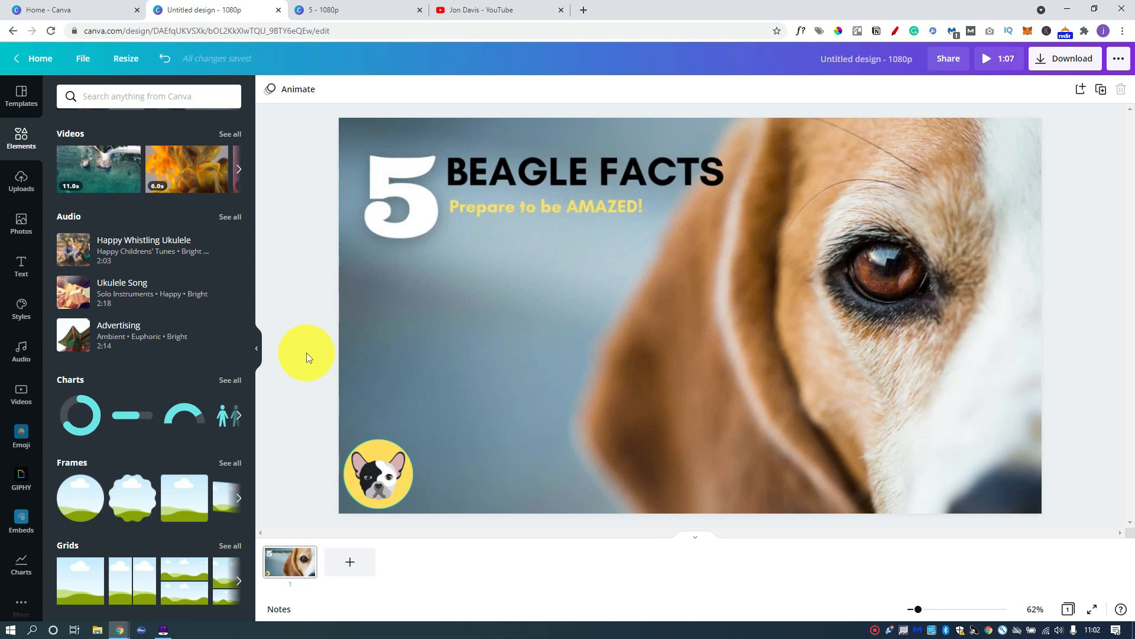
# - Play the video and skip through its timeline to check the logo over the Fact #1 and "1 in 10" scenes
pyautogui.click(687, 312)
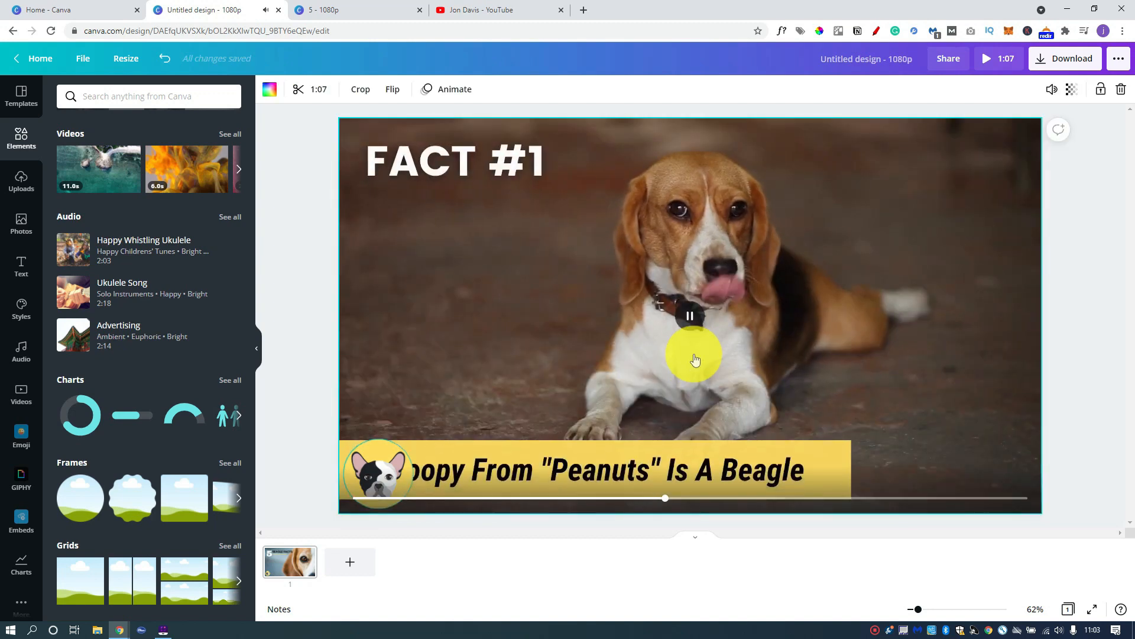
pyautogui.click(686, 304)
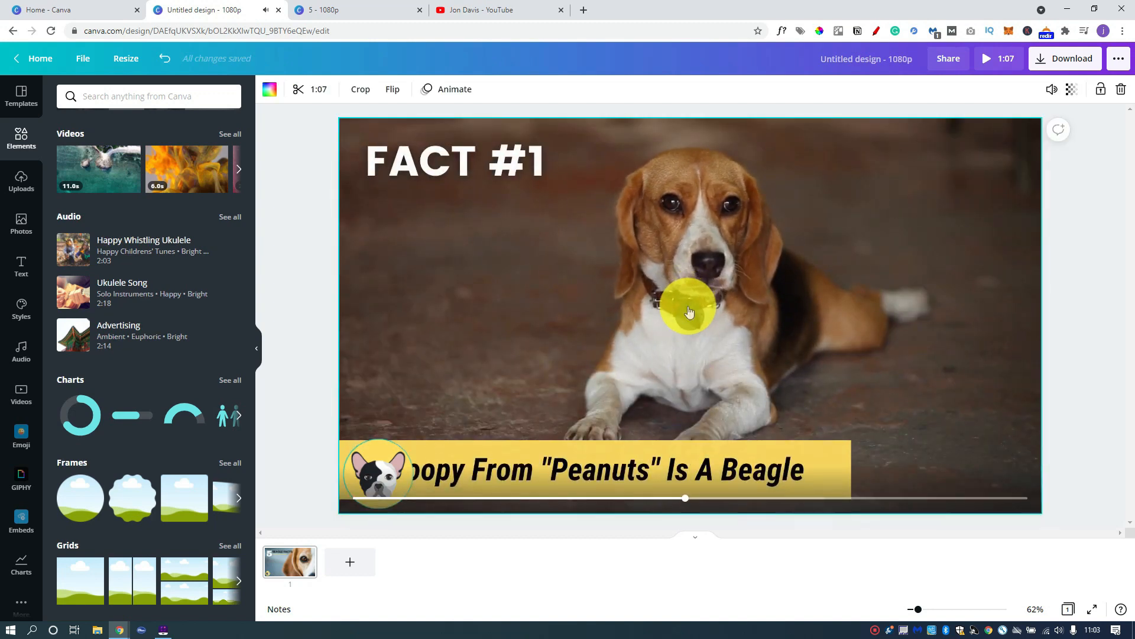
pyautogui.click(641, 499)
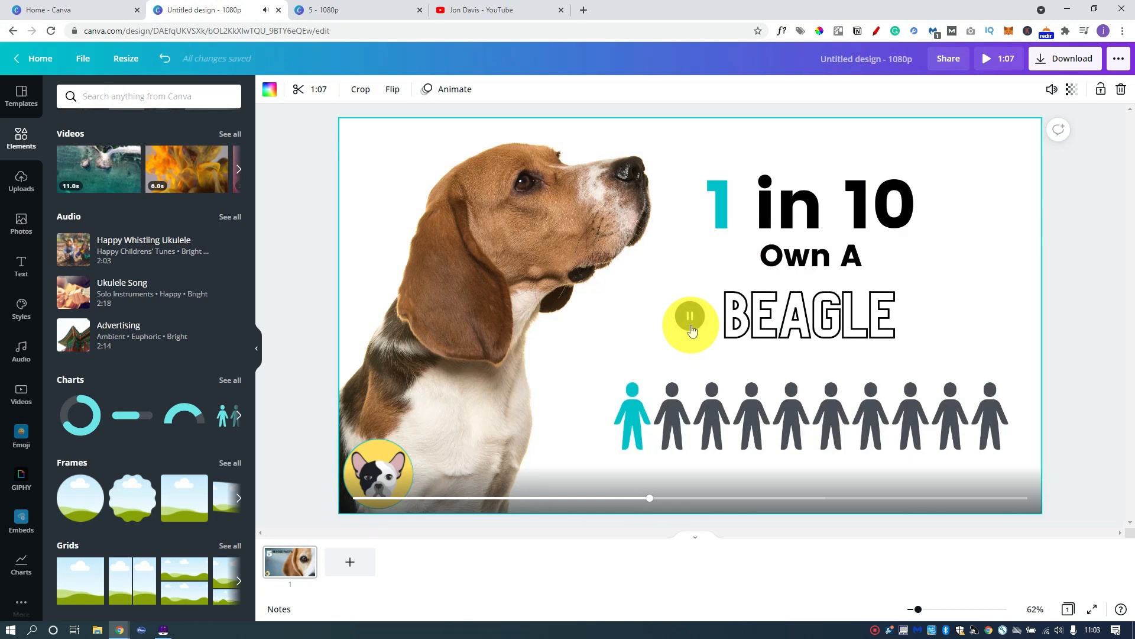
pyautogui.click(647, 498)
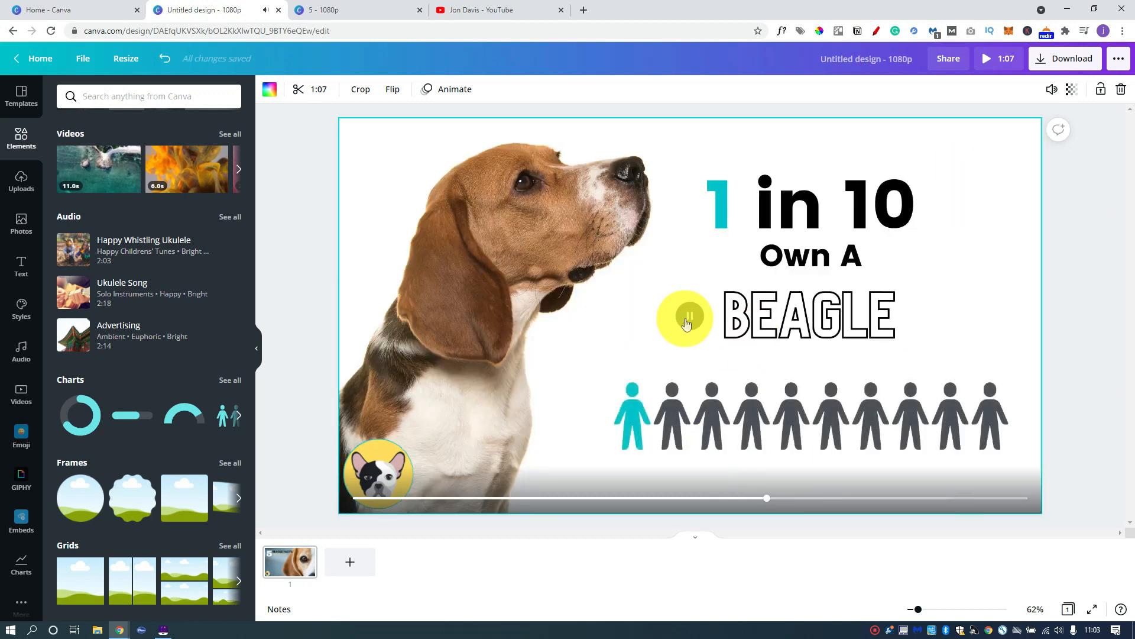
pyautogui.click(688, 318)
pyautogui.click(692, 497)
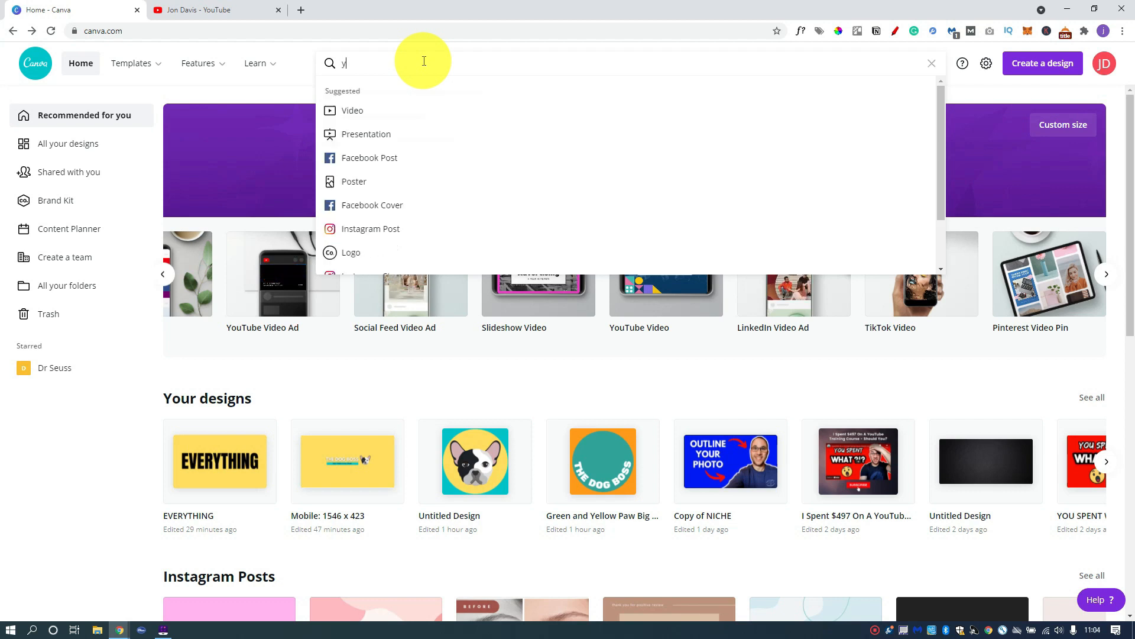
# - Search Canva's home page for "youtube intro" and open the YouTube Intro template category
pyautogui.write('youtube')
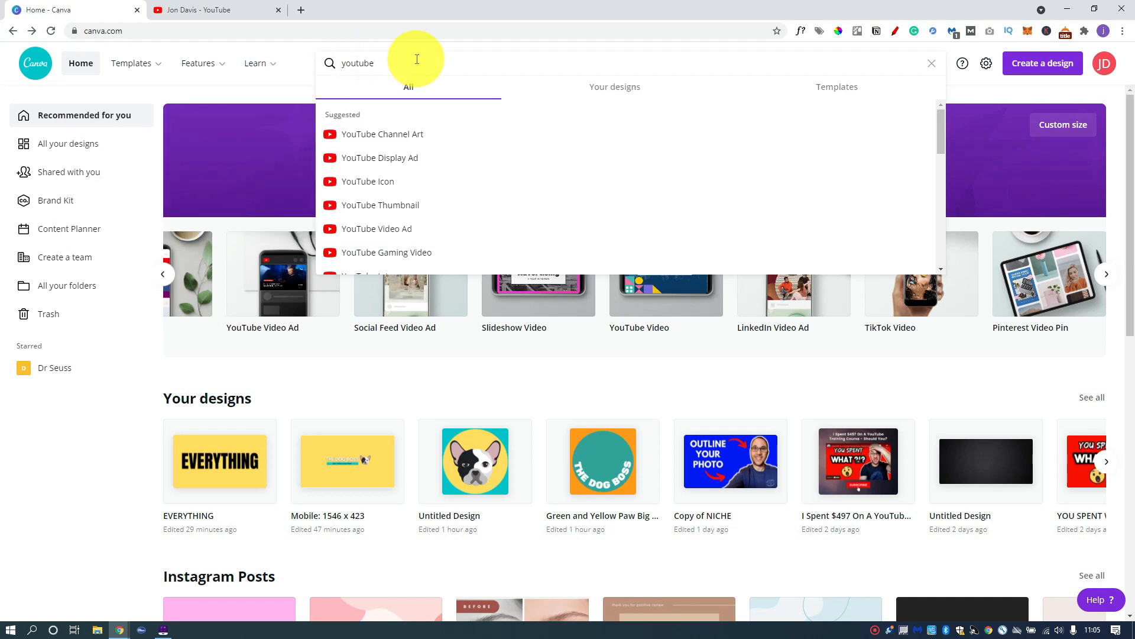
pyautogui.write('intro')
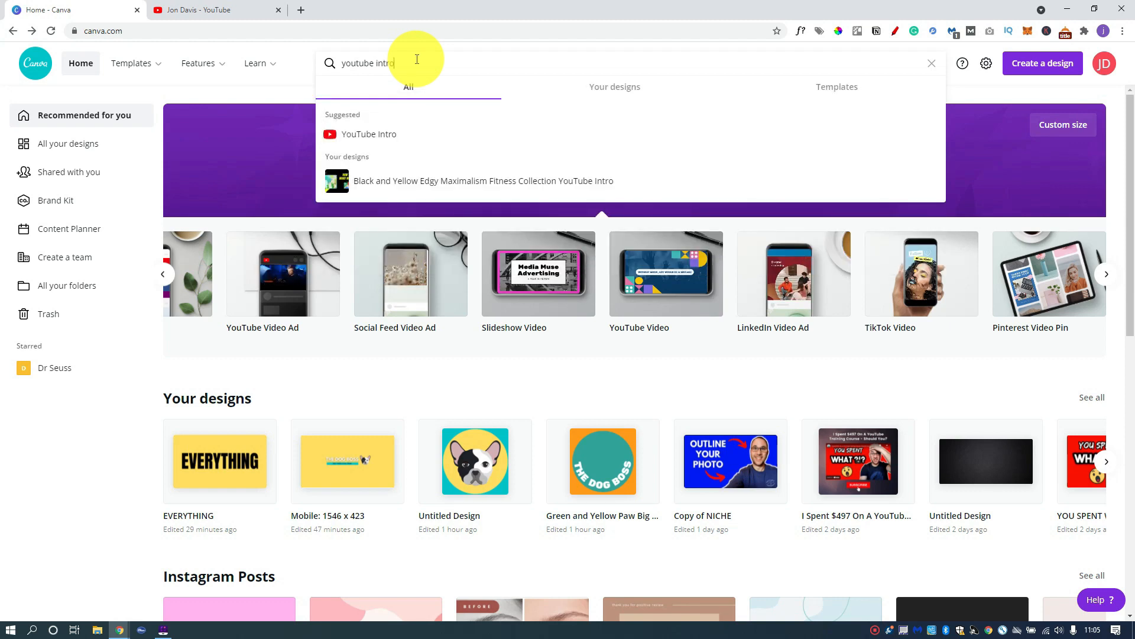
pyautogui.click(414, 130)
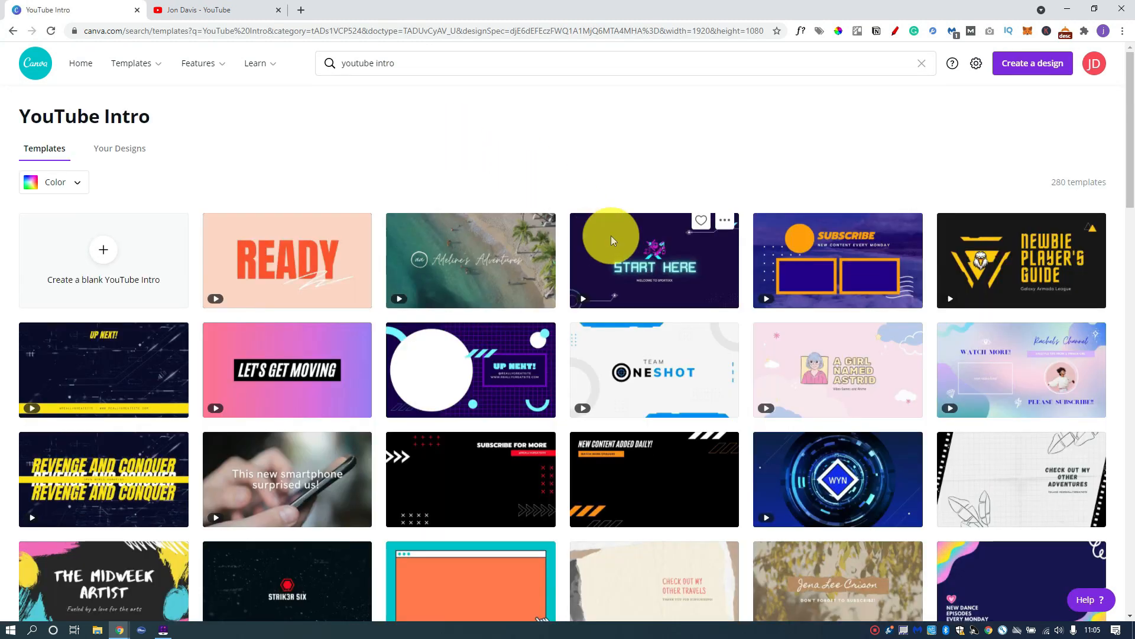
# - Browse the YouTube Intro templates and open the Blue, Orange and White Edgy Maximalism Music YouTube Outro template
pyautogui.scroll(-2, 612, 235)
pyautogui.scroll(-1, 682, 412)
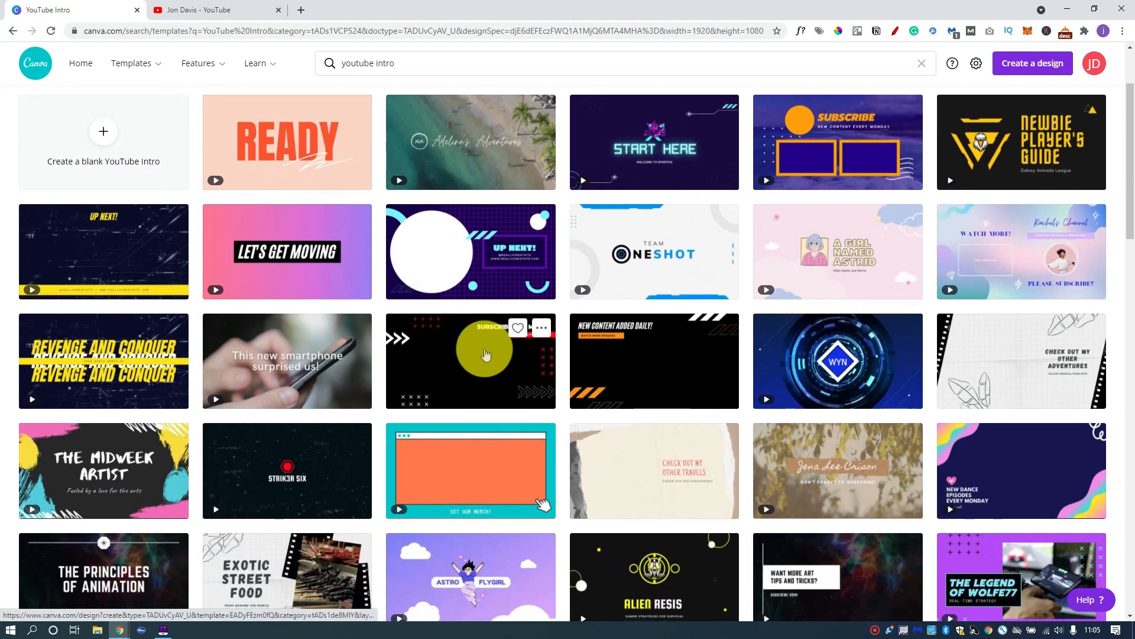
pyautogui.scroll(2, 485, 354)
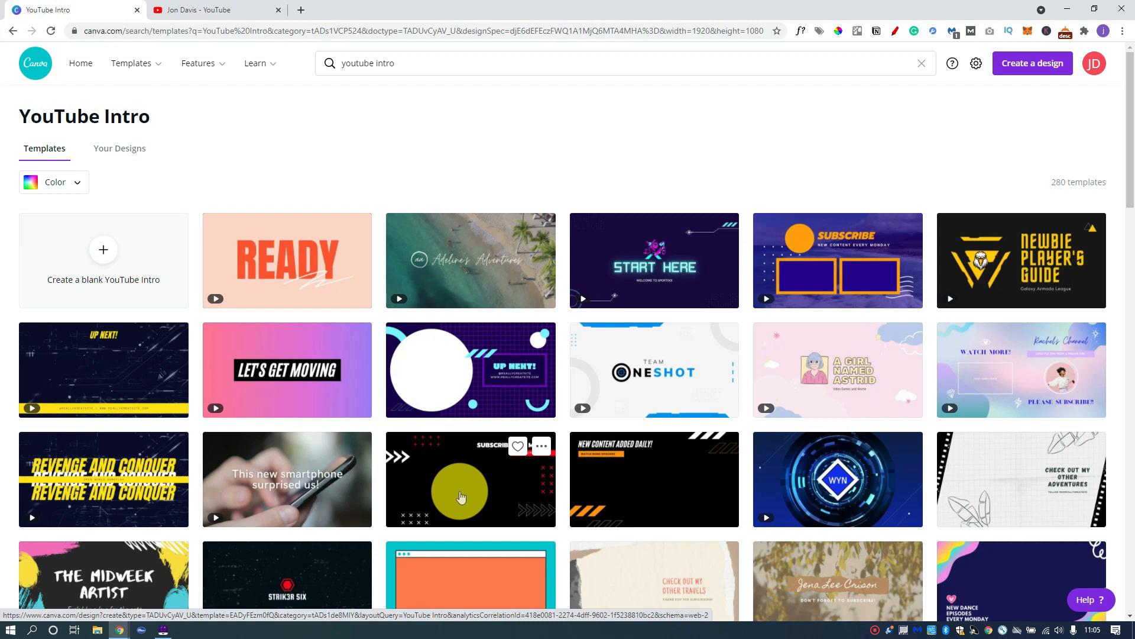
pyautogui.scroll(-5, 462, 450)
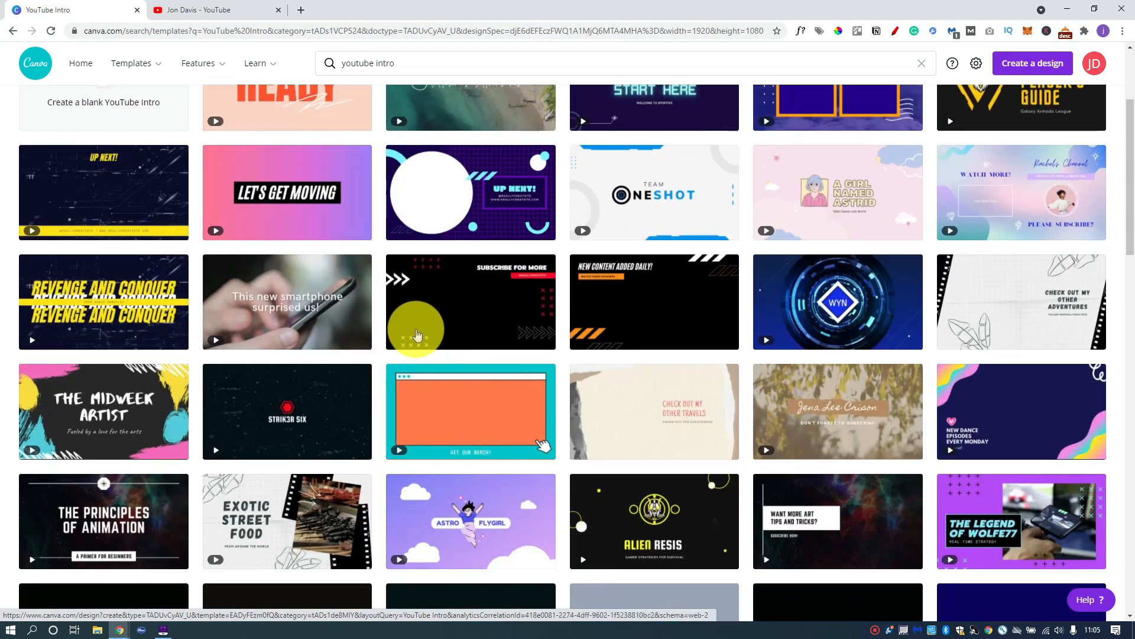
pyautogui.scroll(-4, 508, 355)
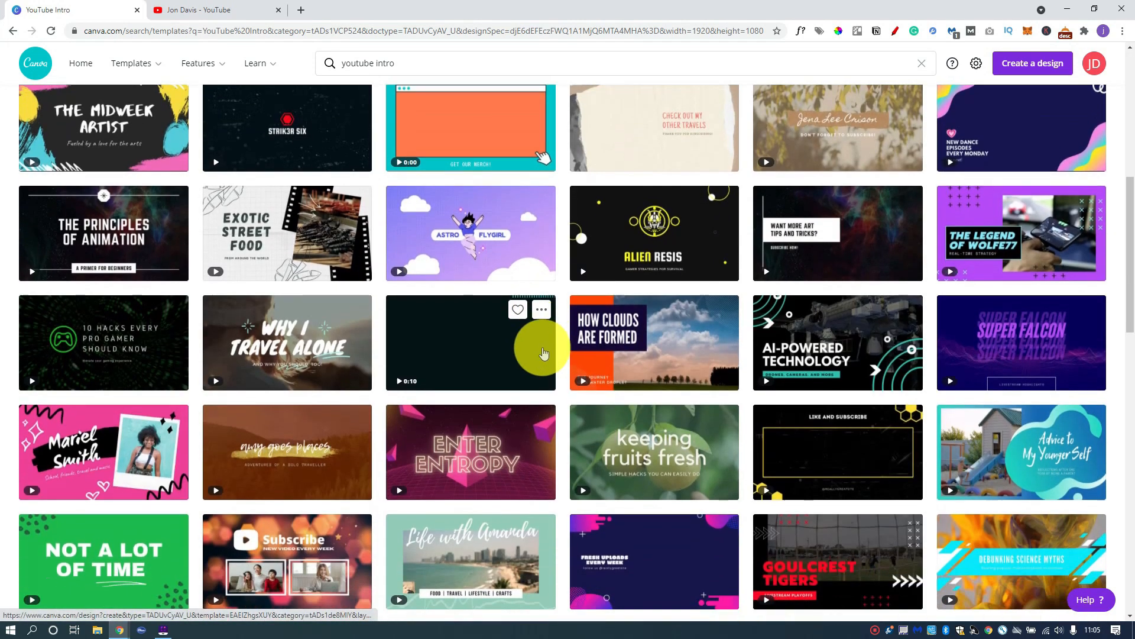
pyautogui.scroll(-2, 547, 350)
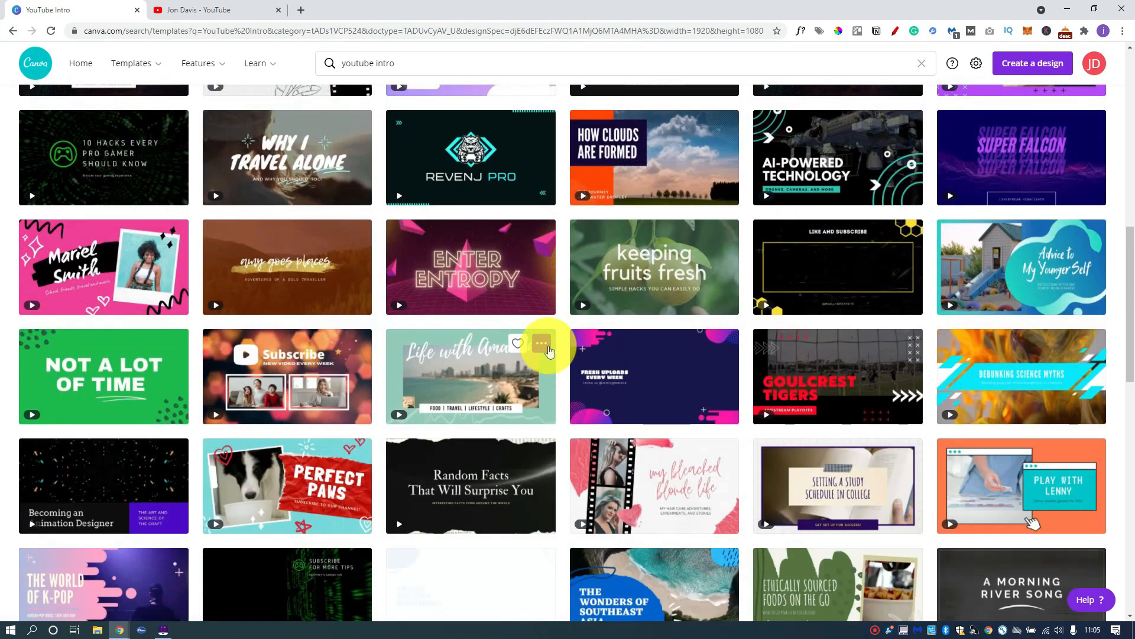
pyautogui.scroll(1, 549, 350)
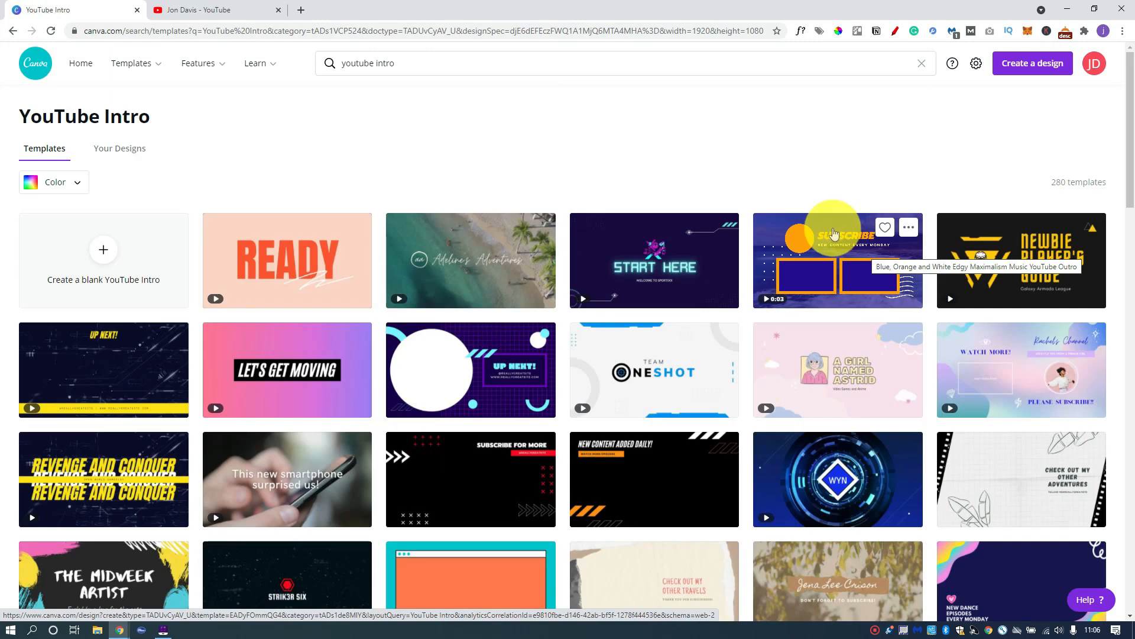
pyautogui.click(836, 227)
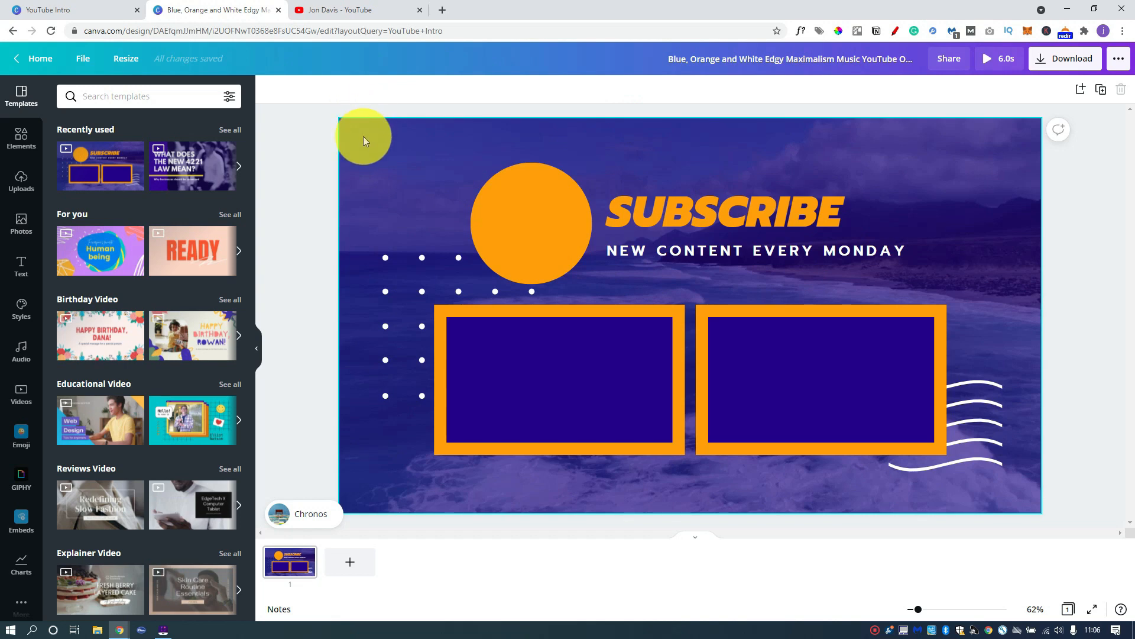
# - Recolour the orange circle beside the heading with the yellow from The Dog Boss palette
pyautogui.click(363, 136)
pyautogui.click(521, 211)
pyautogui.click(269, 89)
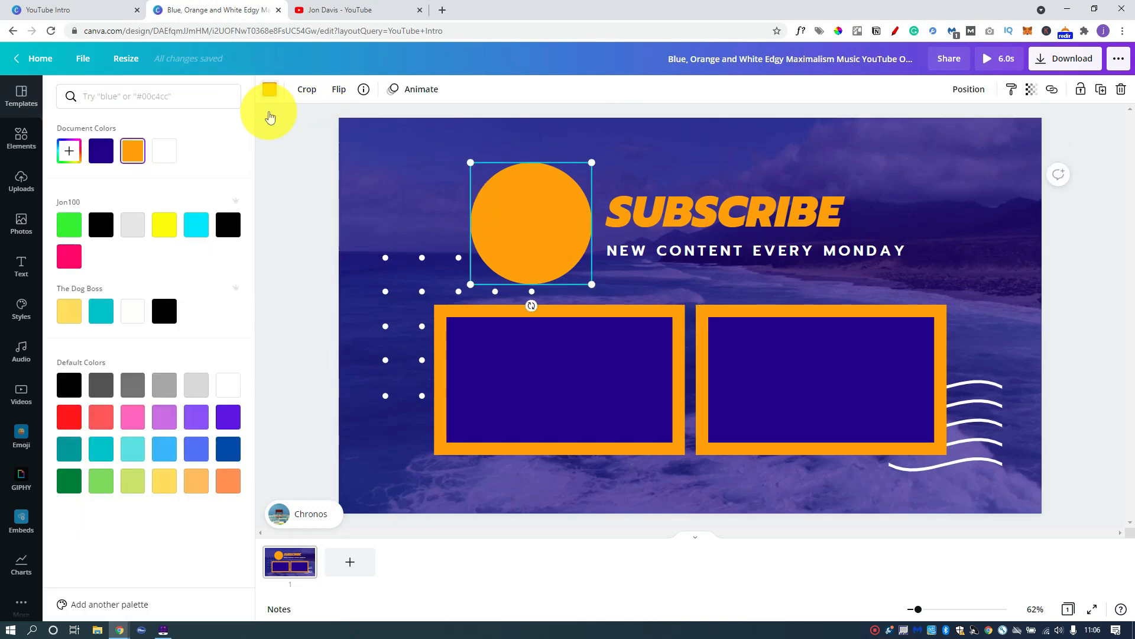
pyautogui.click(69, 310)
# - Change the SUBSCRIBE heading's text colour to The Dog Boss palette's yellow
pyautogui.click(680, 208)
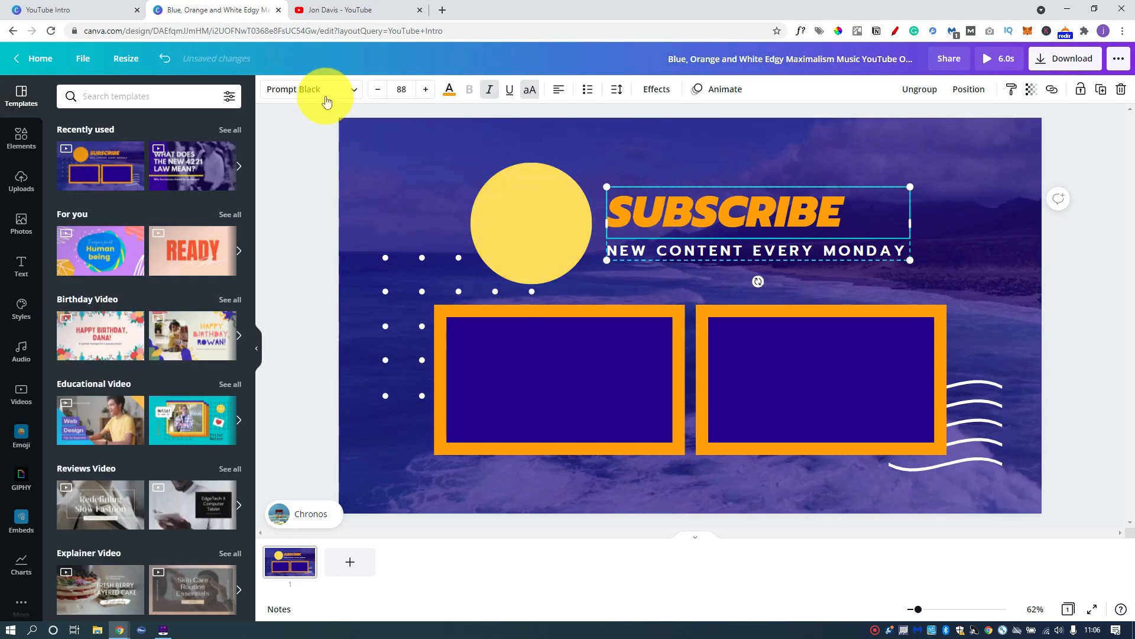
pyautogui.click(449, 89)
pyautogui.click(69, 310)
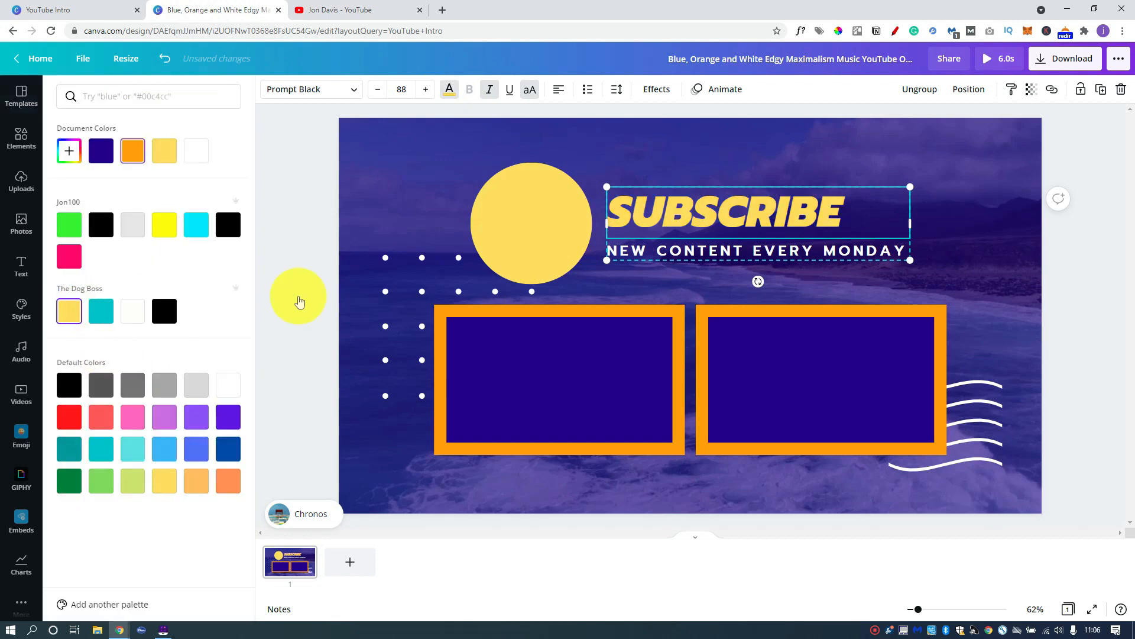
# - Change the tagline under the SUBSCRIBE heading to read "NEW CONTENT EVERY WEEK"
pyautogui.click(722, 252)
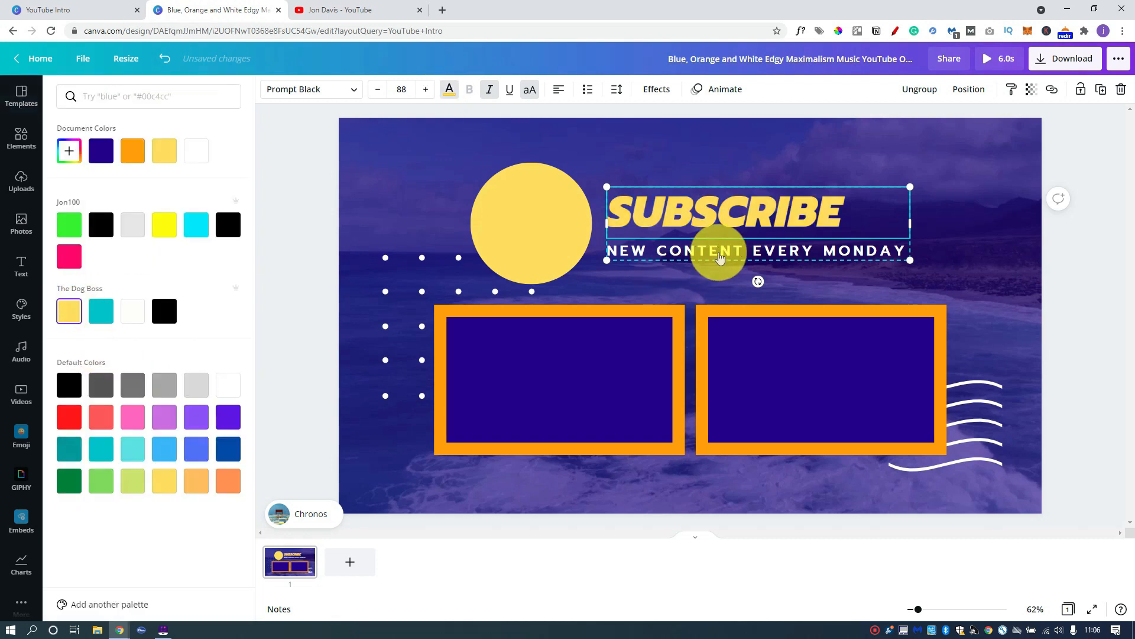
pyautogui.doubleClick(830, 249)
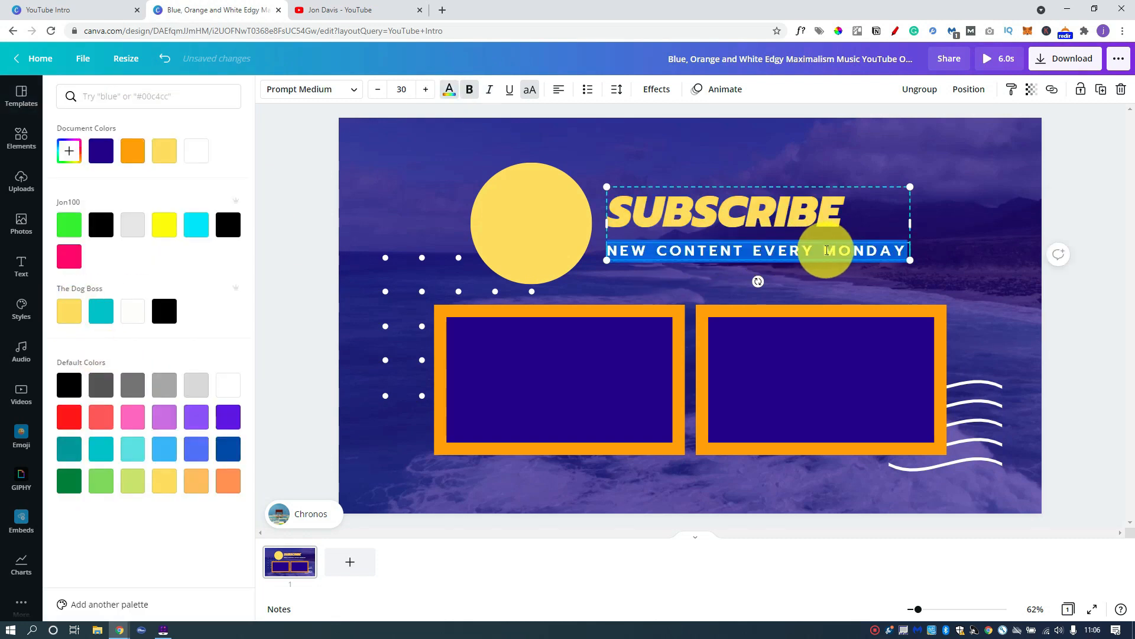
pyautogui.press('Right')
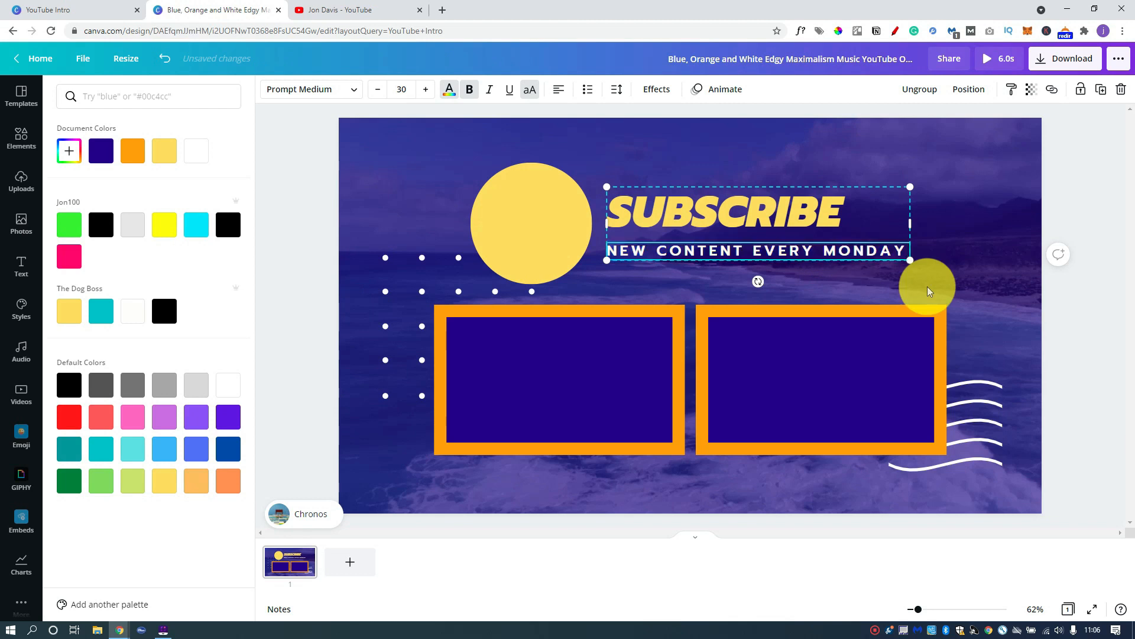
pyautogui.press('BackSpace')
pyautogui.press('BackSpace')
pyautogui.press('BackSpace')
pyautogui.press('BackSpace')
pyautogui.press('BackSpace')
pyautogui.press('BackSpace')
pyautogui.write('WEEK')
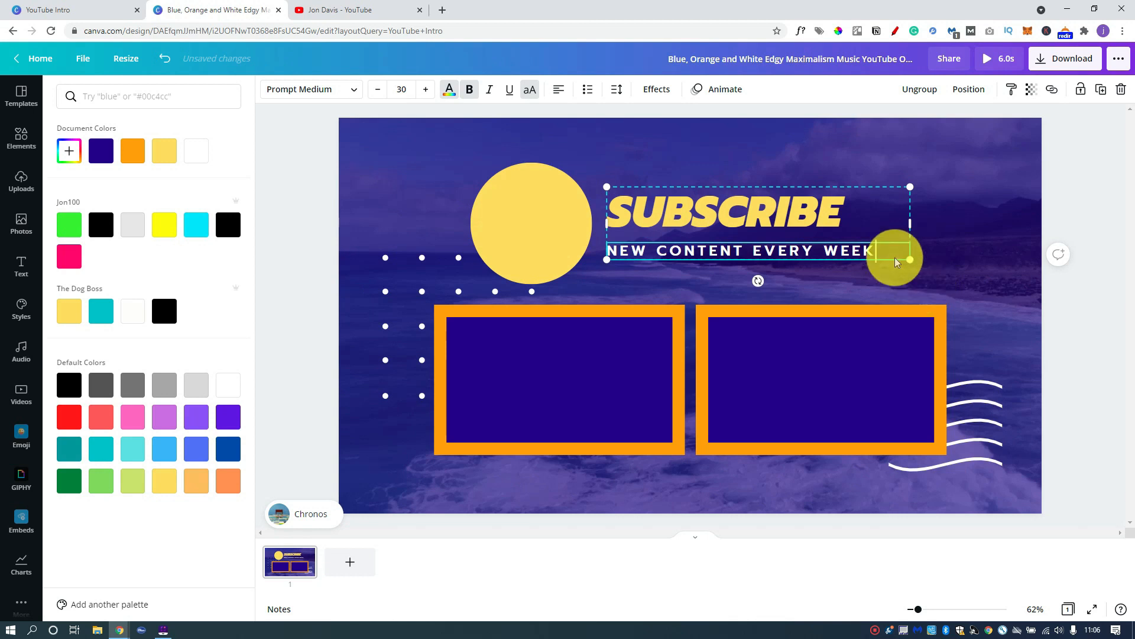
# - Recolour the dark blue fill of both video frames with the teal from The Dog Boss palette
pyautogui.click(661, 319)
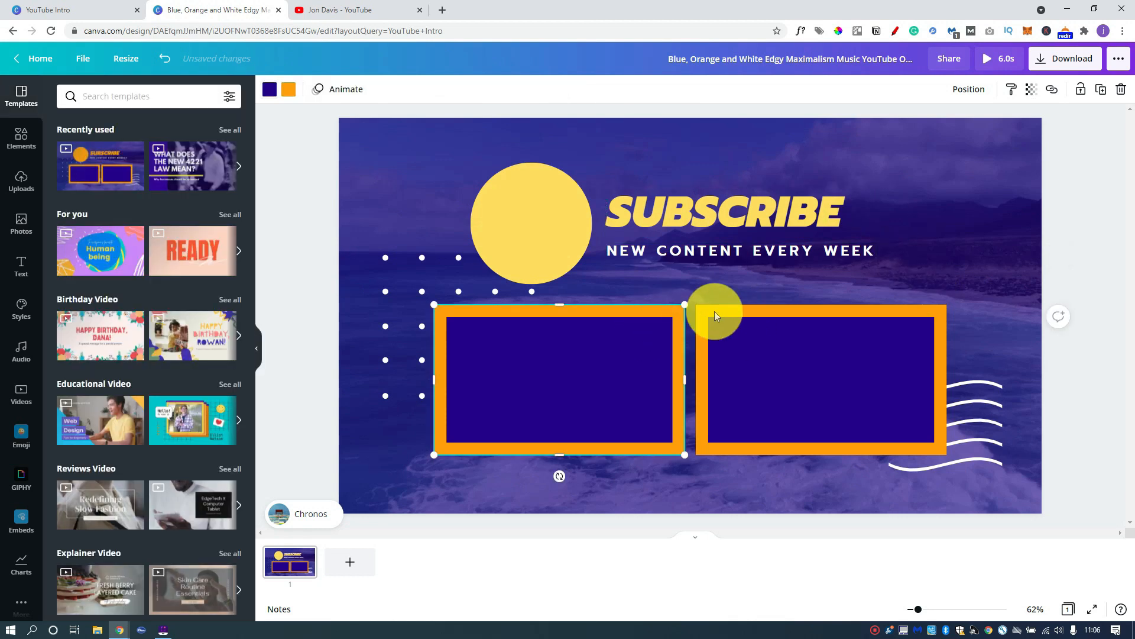
pyautogui.click(715, 311)
pyautogui.keyDown('shift'); pyautogui.click(647, 308); pyautogui.keyUp('shift')
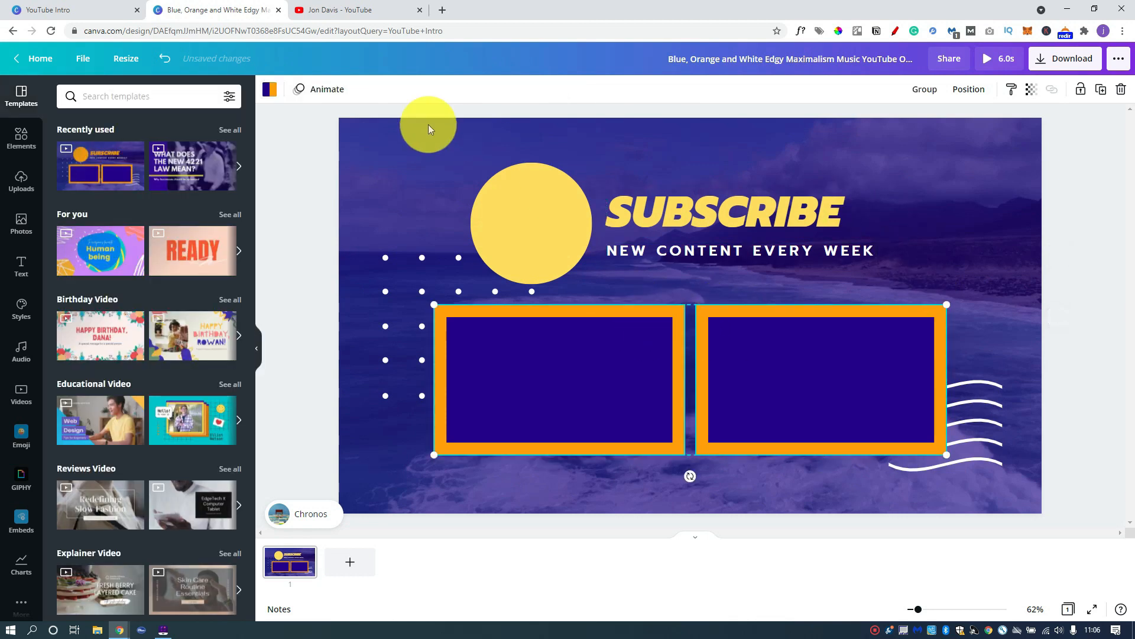
pyautogui.click(266, 94)
pyautogui.click(100, 312)
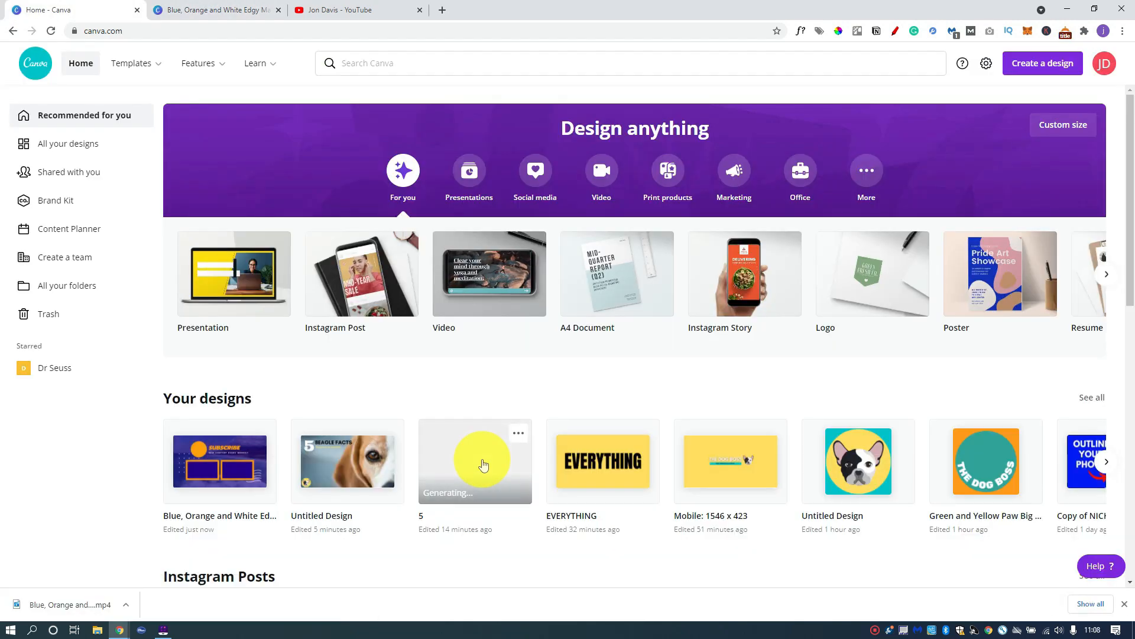
# - Open the design named 5 from the recent designs and start a media upload from the device
pyautogui.click(481, 461)
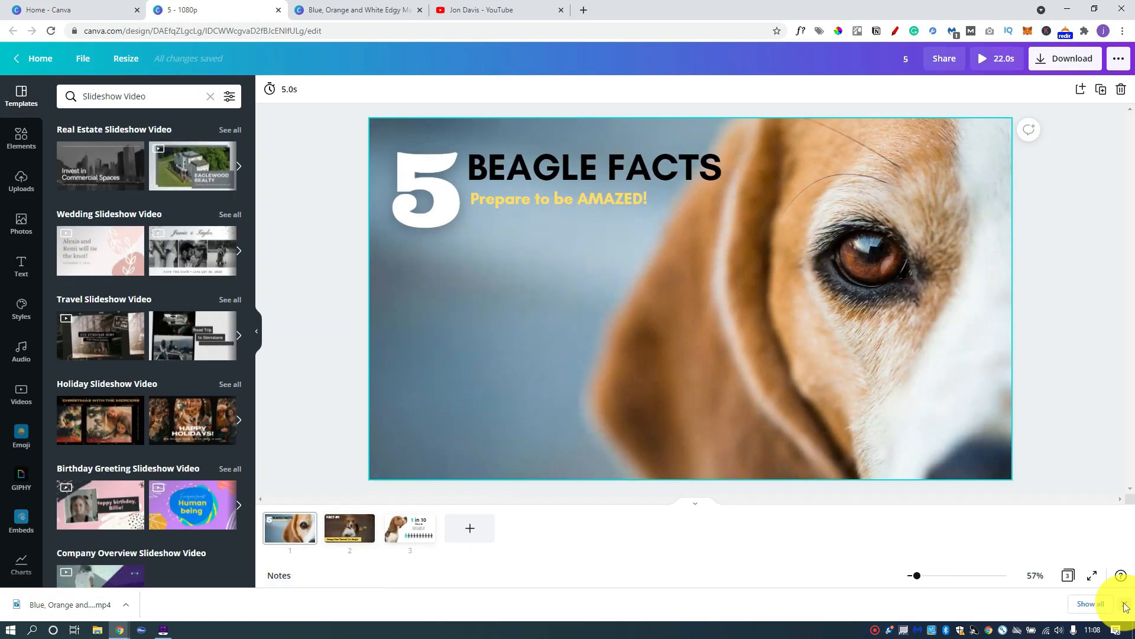
pyautogui.click(1124, 605)
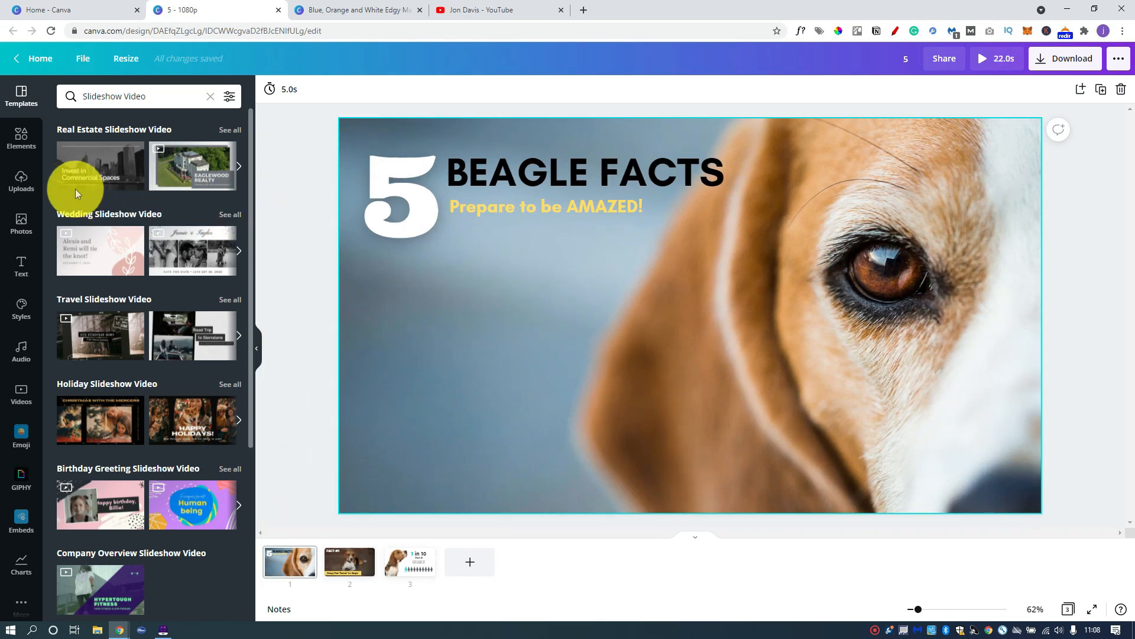
pyautogui.click(20, 183)
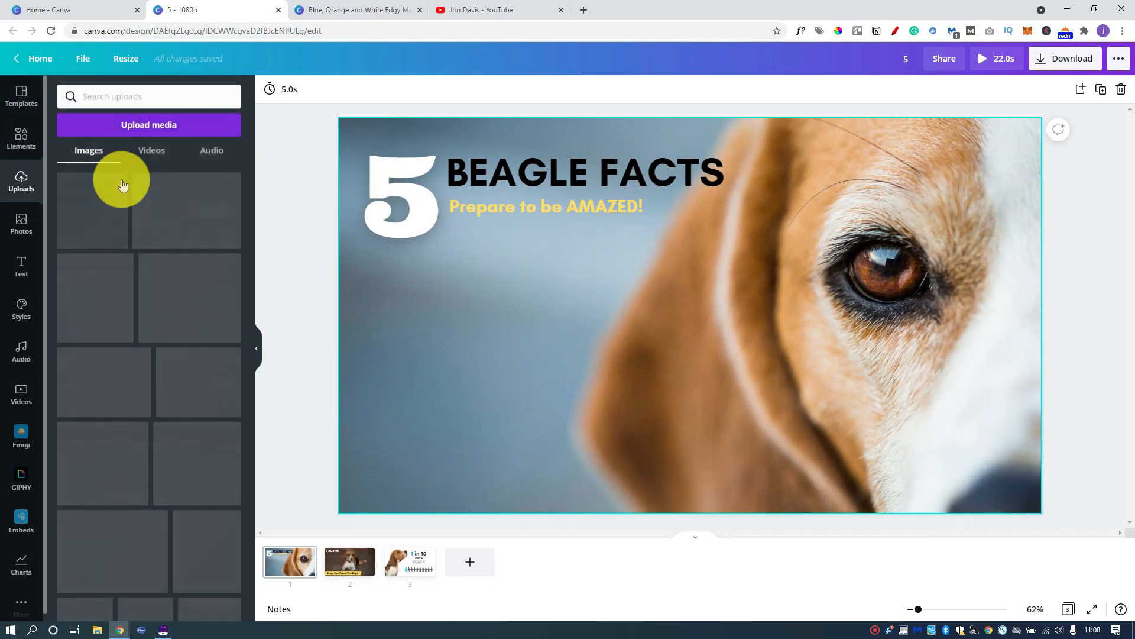
pyautogui.click(142, 125)
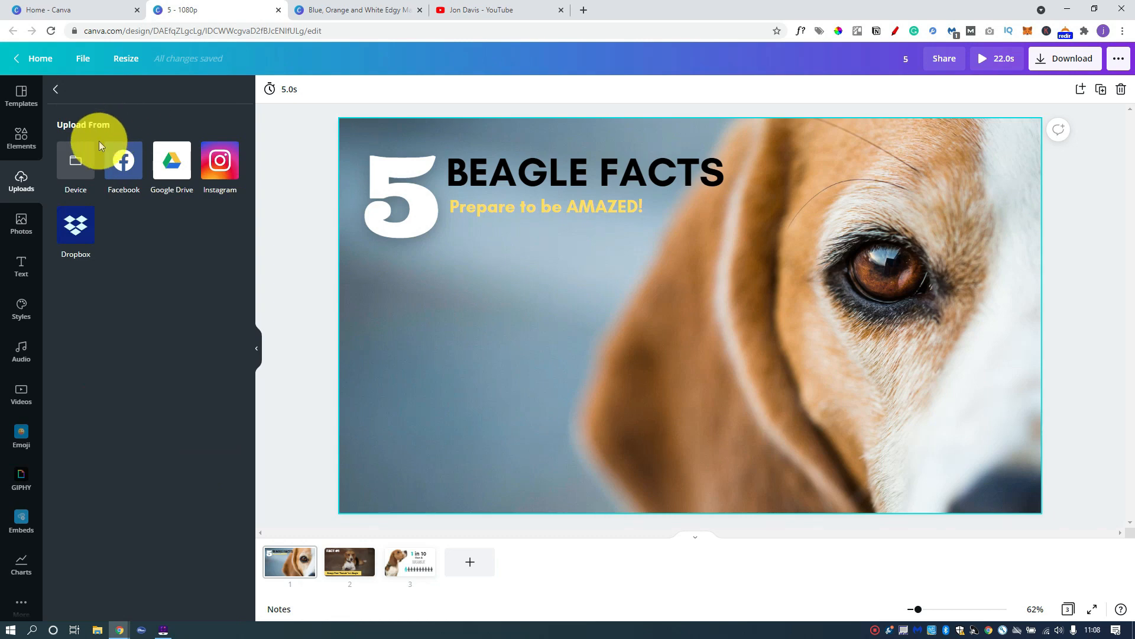
pyautogui.click(82, 158)
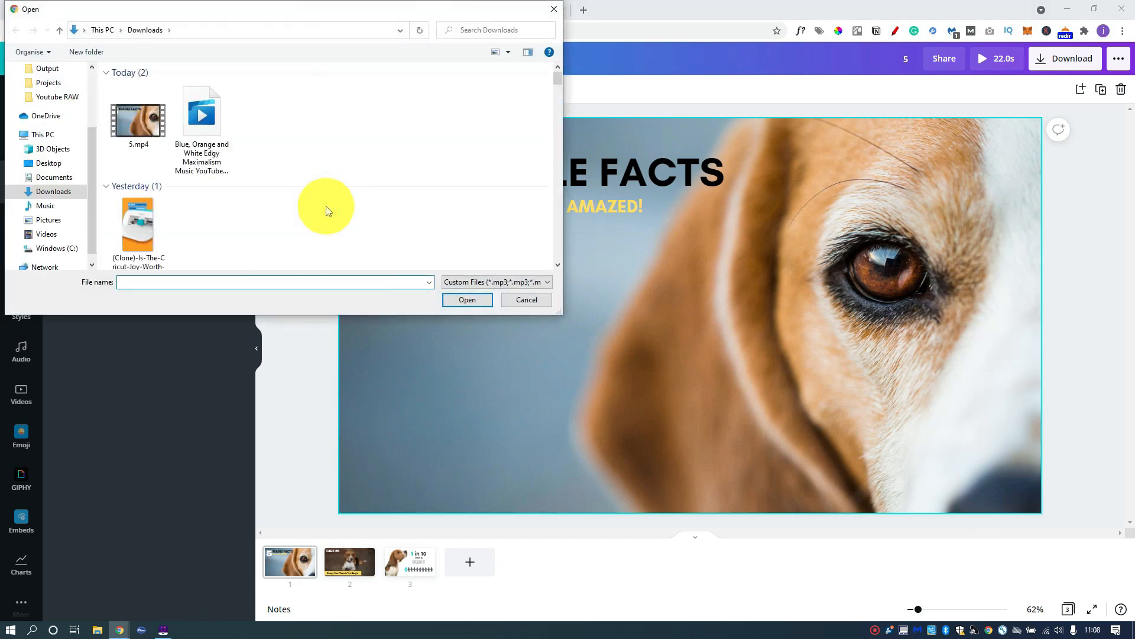
# - Rename the EVERYTHING.mp4 video in the Downloads folder as intro
pyautogui.click(126, 110)
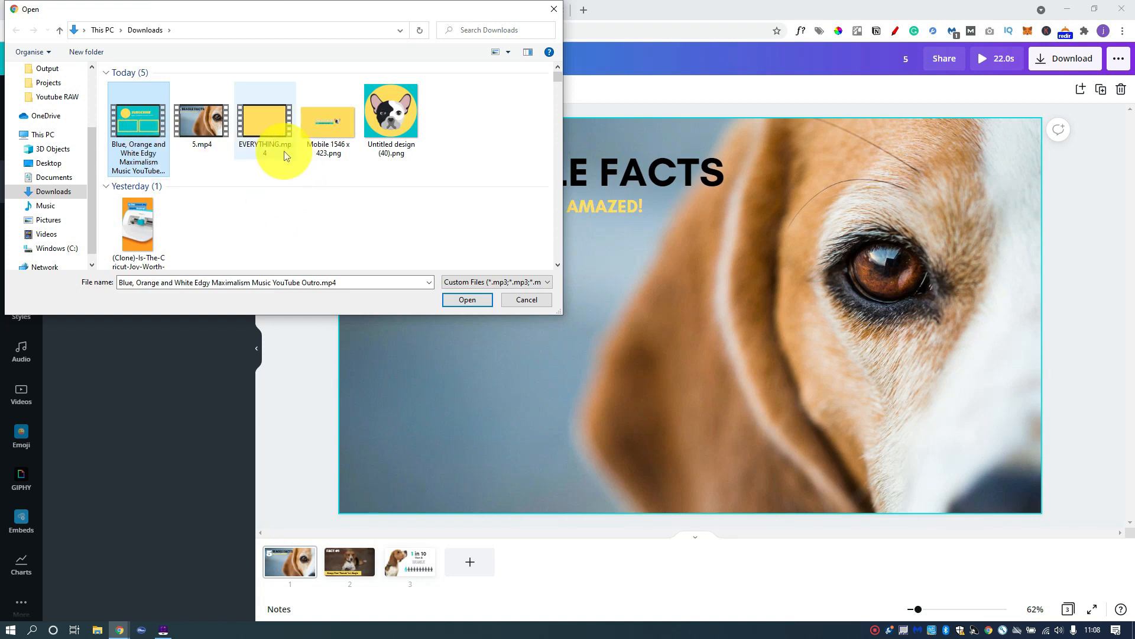
pyautogui.keyDown('ctrl'); pyautogui.click(265, 131); pyautogui.keyUp('ctrl')
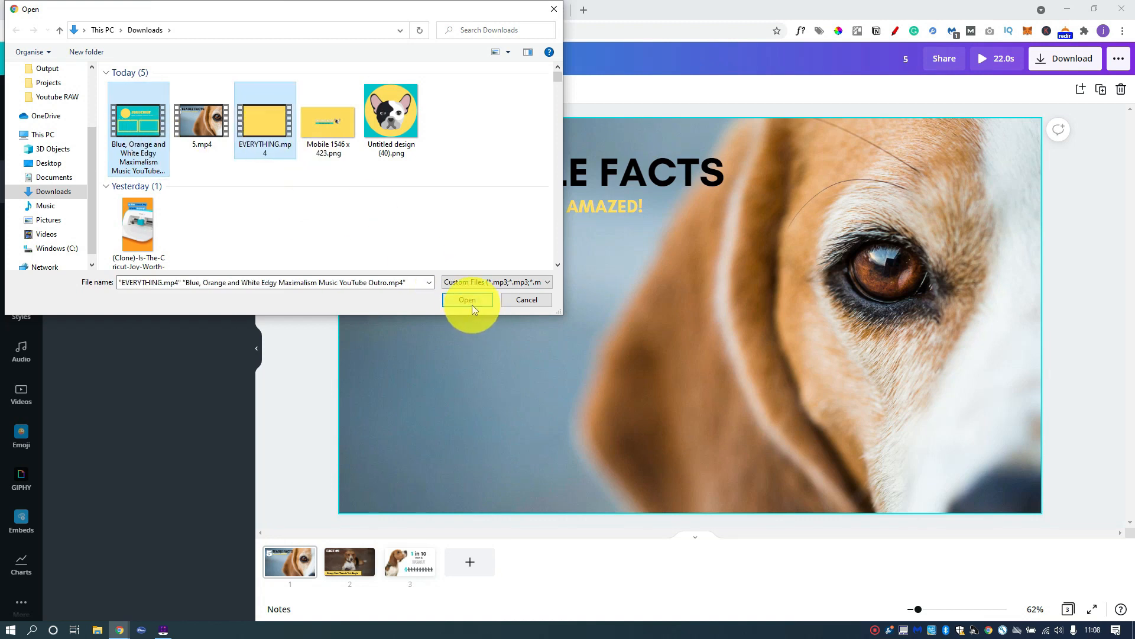
pyautogui.click(255, 144)
pyautogui.click(257, 144)
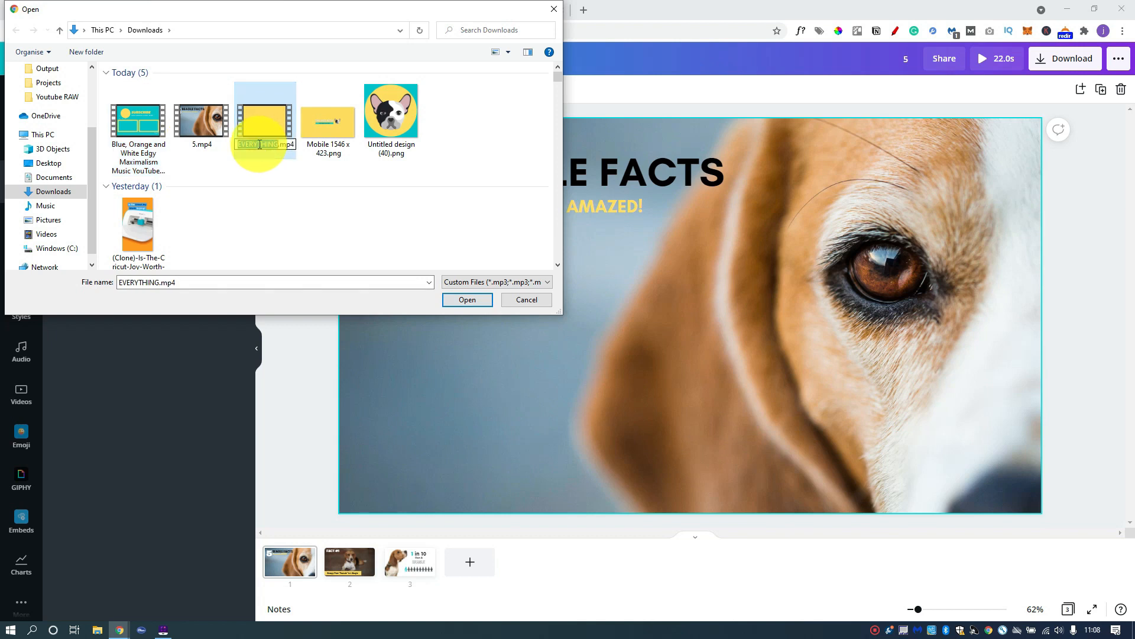
pyautogui.write('intro')
# - Rename the Blue, Orange and White YouTube Outro video as end cards and upload it together with intro.mp4
pyautogui.click(135, 158)
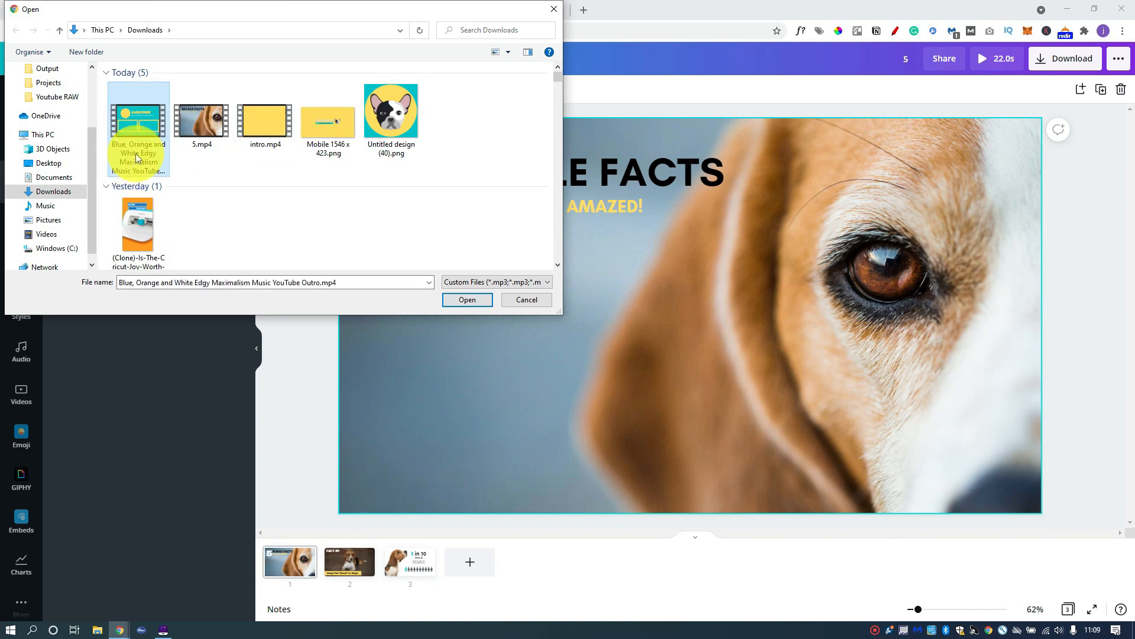
pyautogui.click(136, 155)
pyautogui.write('end cards')
pyautogui.press('Return')
pyautogui.keyDown('ctrl'); pyautogui.click(257, 119); pyautogui.keyUp('ctrl')
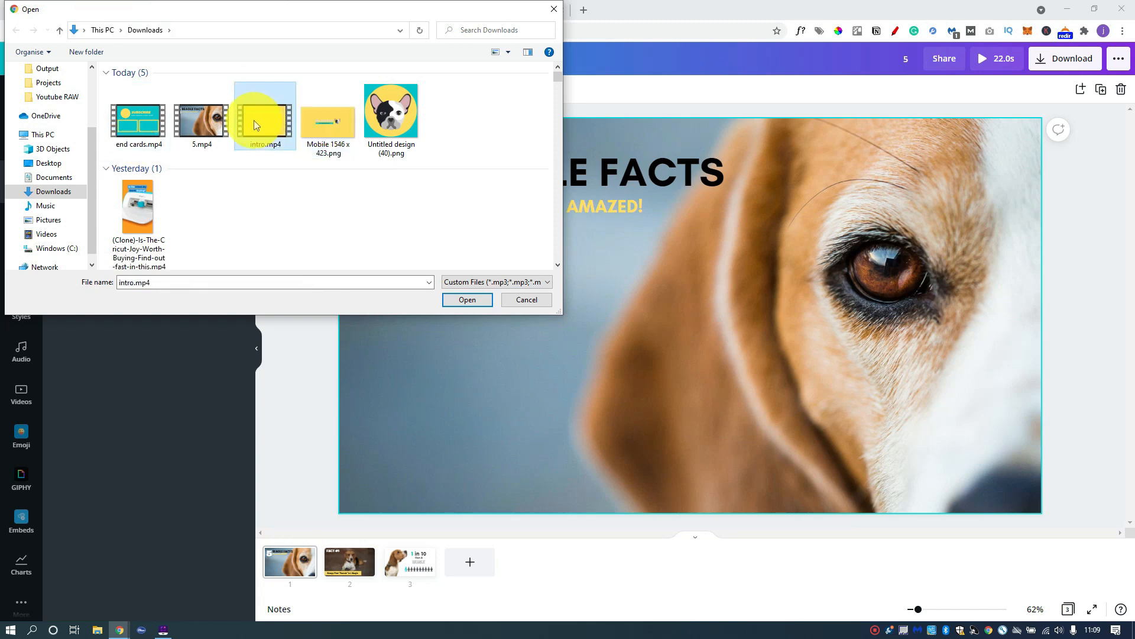
pyautogui.click(466, 300)
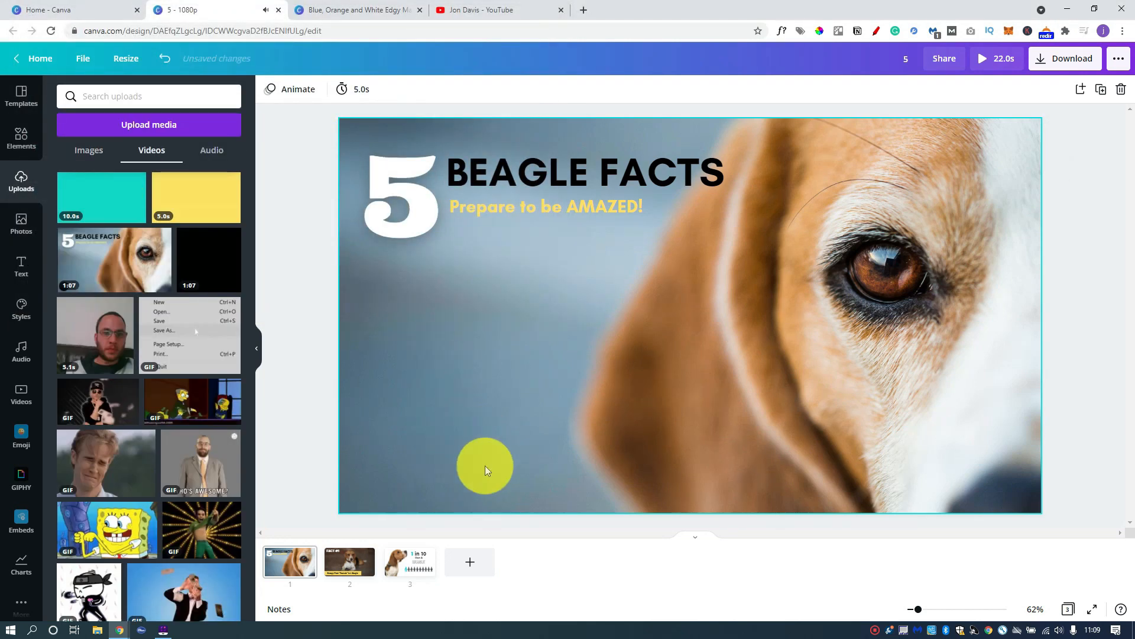
# - Add a page at the end of the video and fill it with the uploaded 10-second end cards video
pyautogui.click(471, 569)
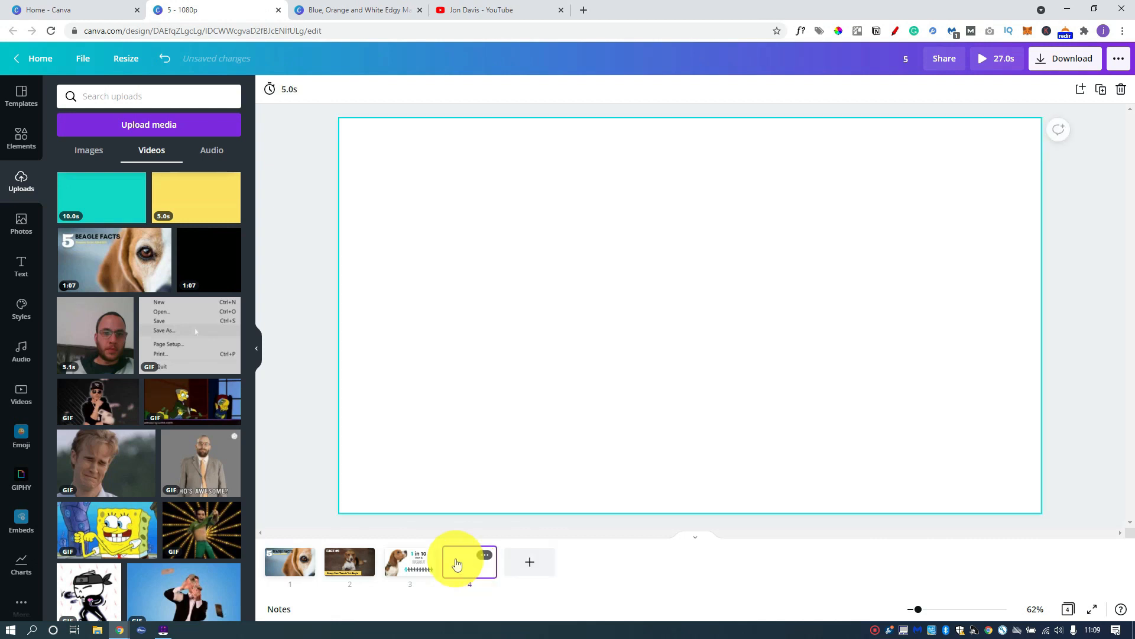
pyautogui.click(117, 203)
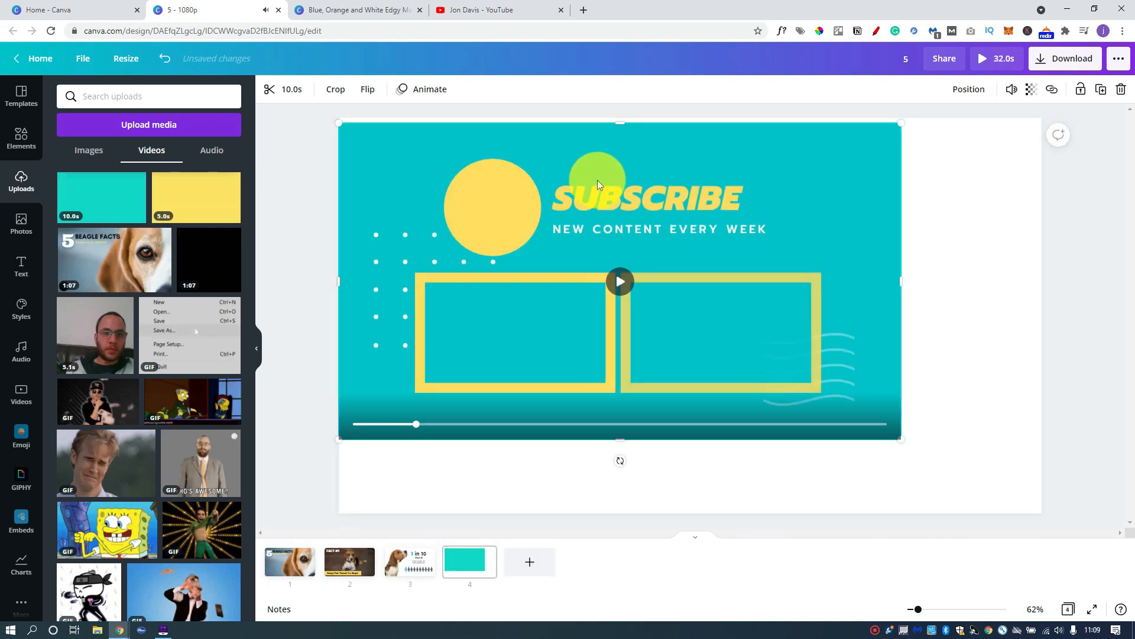
pyautogui.moveTo(597, 180); pyautogui.dragTo(597, 175)
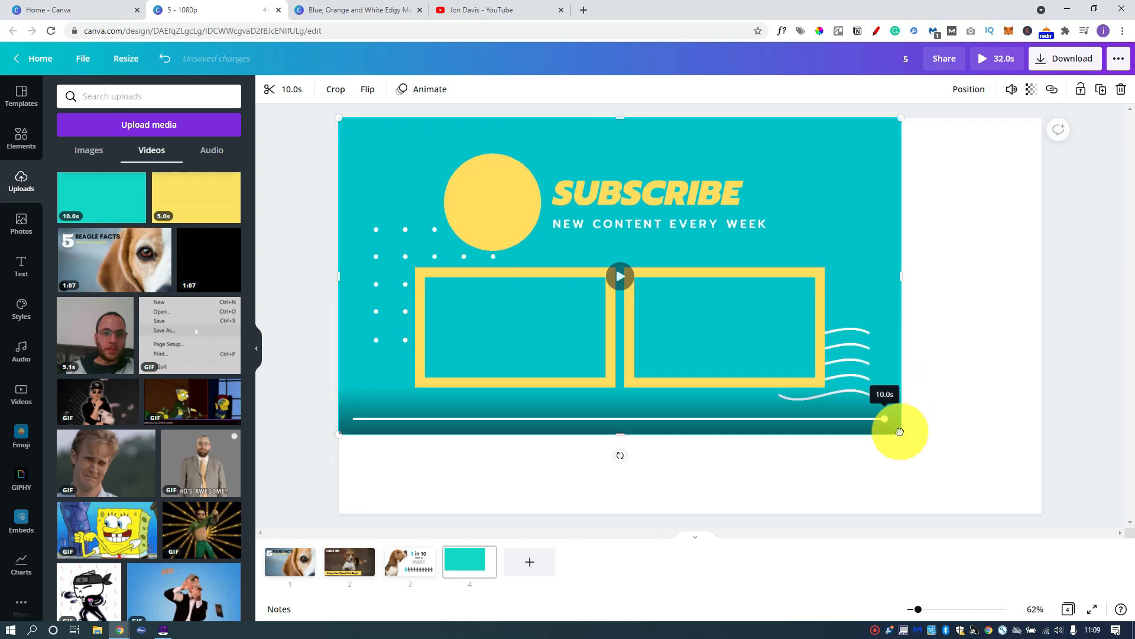
pyautogui.moveTo(901, 433); pyautogui.dragTo(1042, 515)
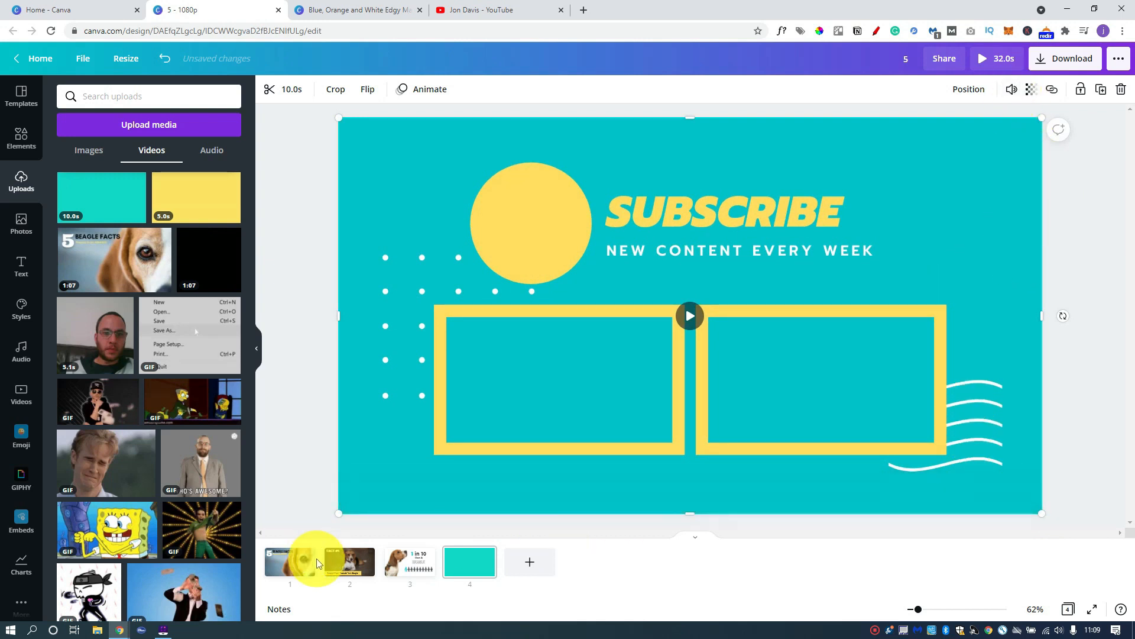
# - Add a page after the Beagle Facts title page and fill it with a single copy of the 5-second intro video
pyautogui.click(301, 563)
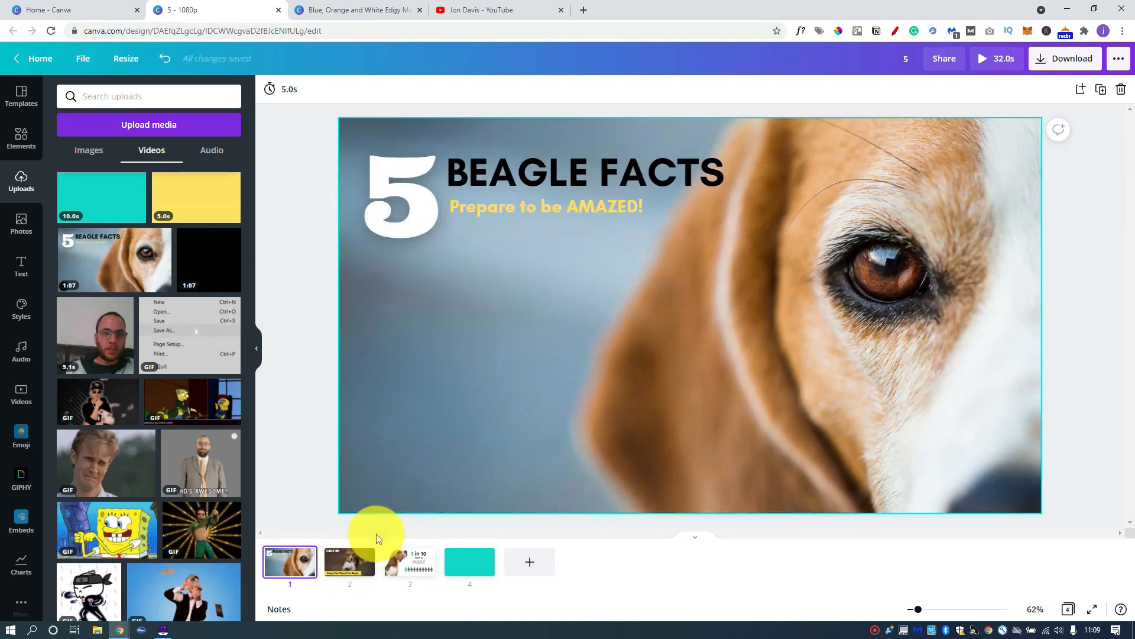
pyautogui.click(1079, 90)
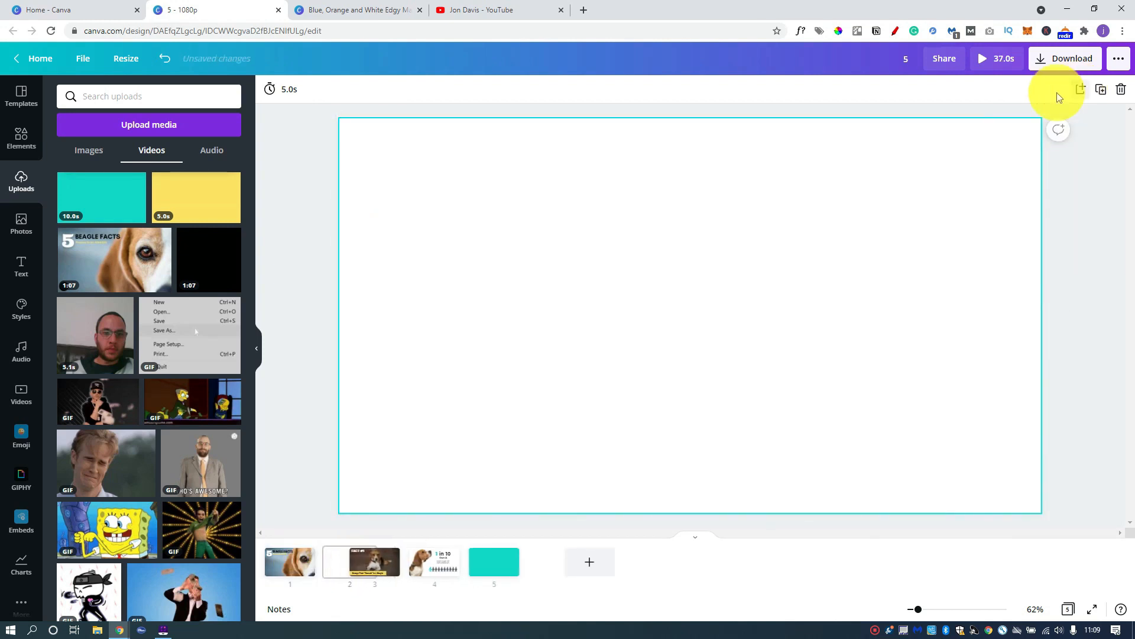
pyautogui.click(201, 196)
pyautogui.click(205, 196)
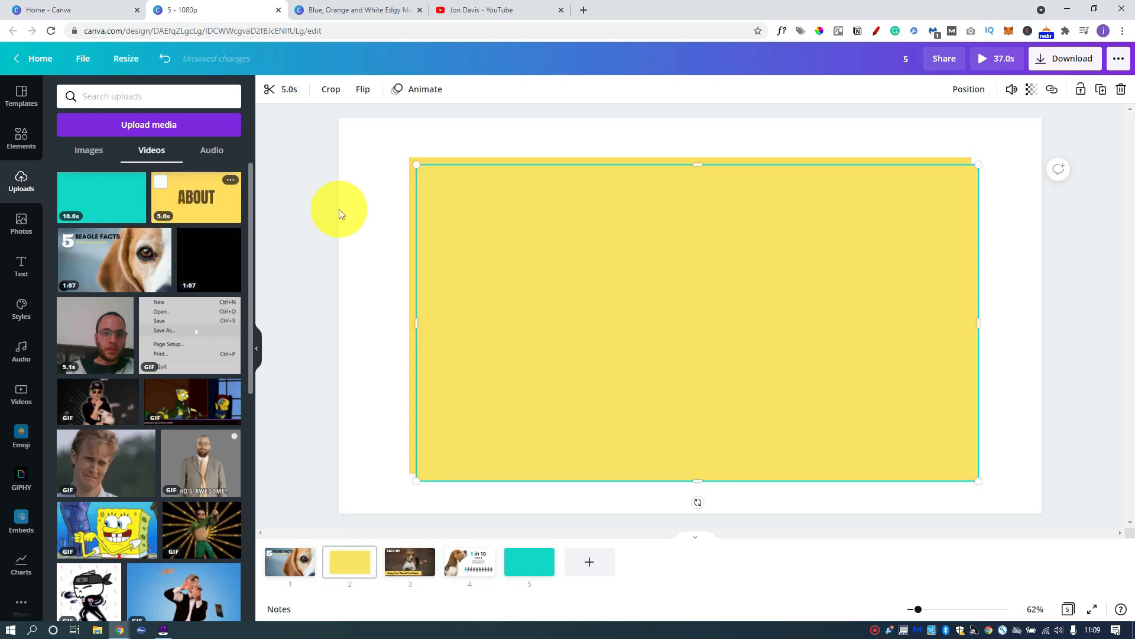
pyautogui.press('Delete')
pyautogui.moveTo(523, 218); pyautogui.dragTo(469, 205)
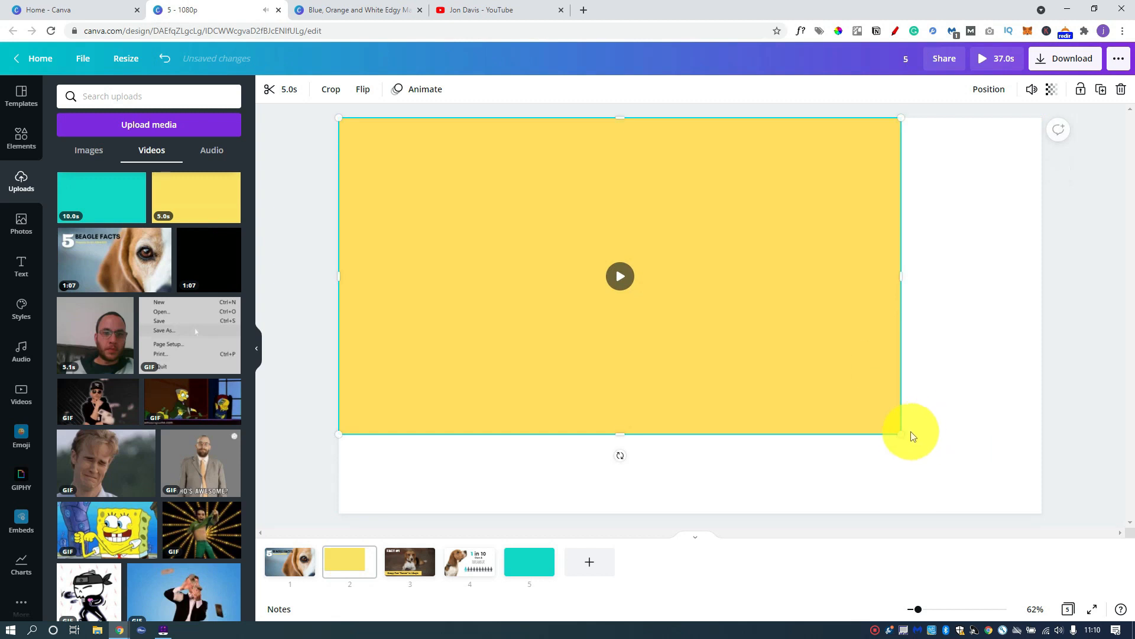
pyautogui.moveTo(906, 438); pyautogui.dragTo(1044, 515)
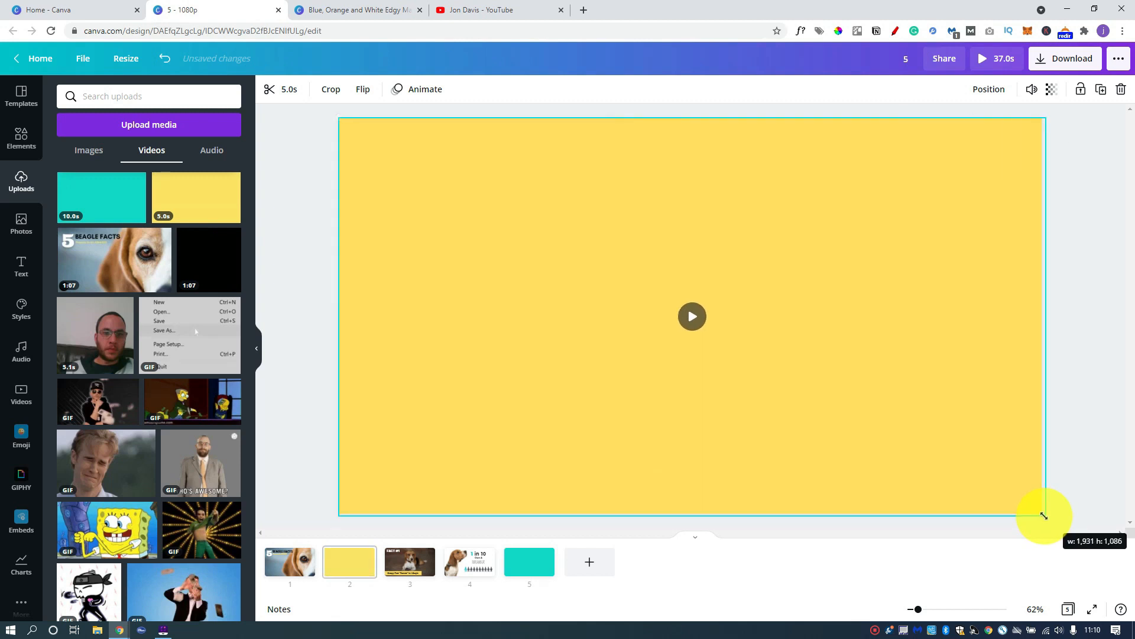
# - Preview the assembled video from the title page through to the end cards
pyautogui.click(289, 560)
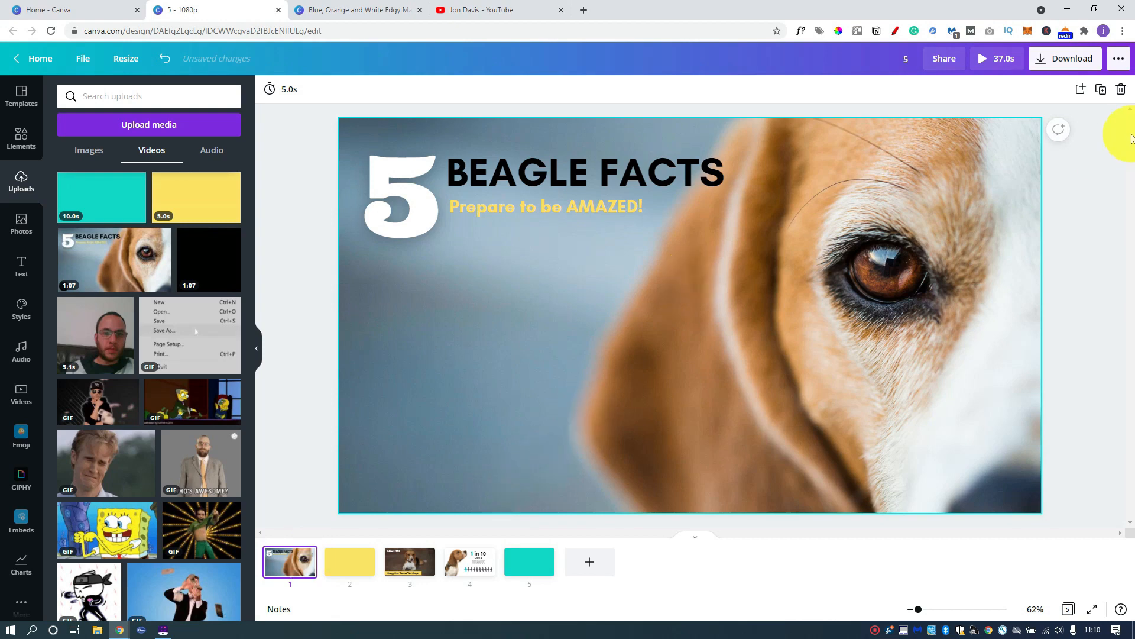
pyautogui.click(981, 59)
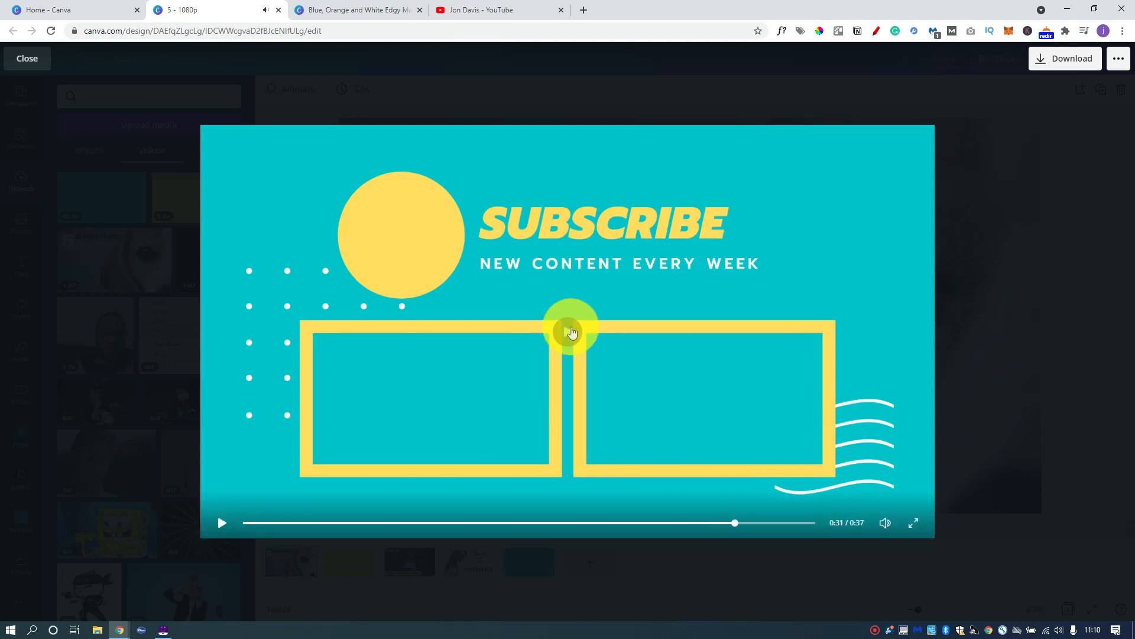
pyautogui.click(1088, 169)
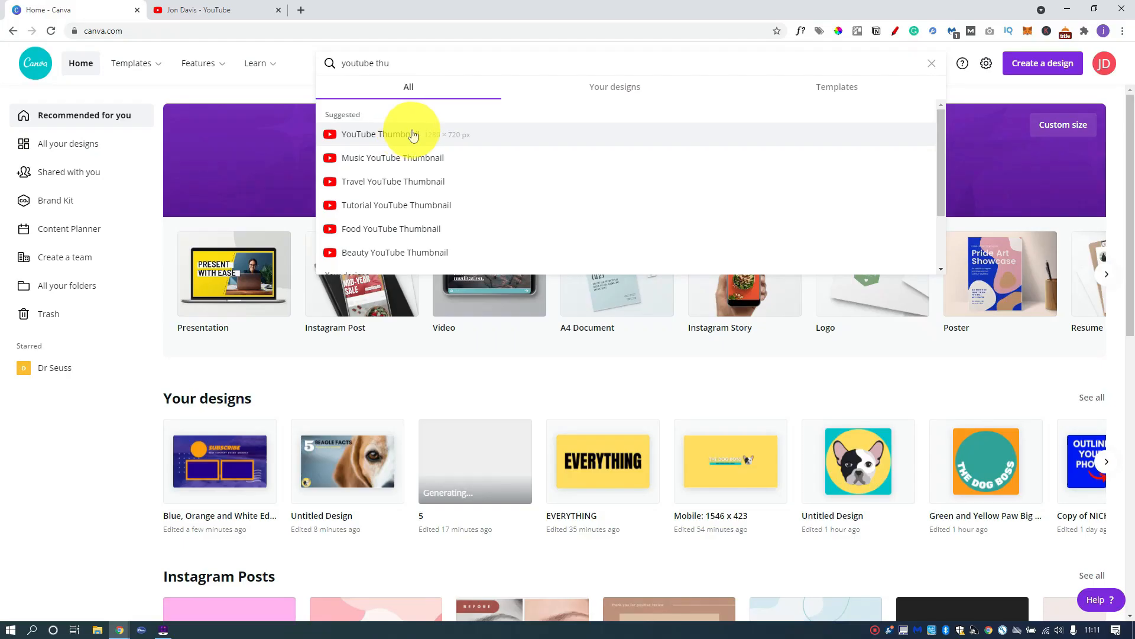
# - Open the YouTube Thumbnail template category and create a blank YouTube Thumbnail design
pyautogui.click(362, 196)
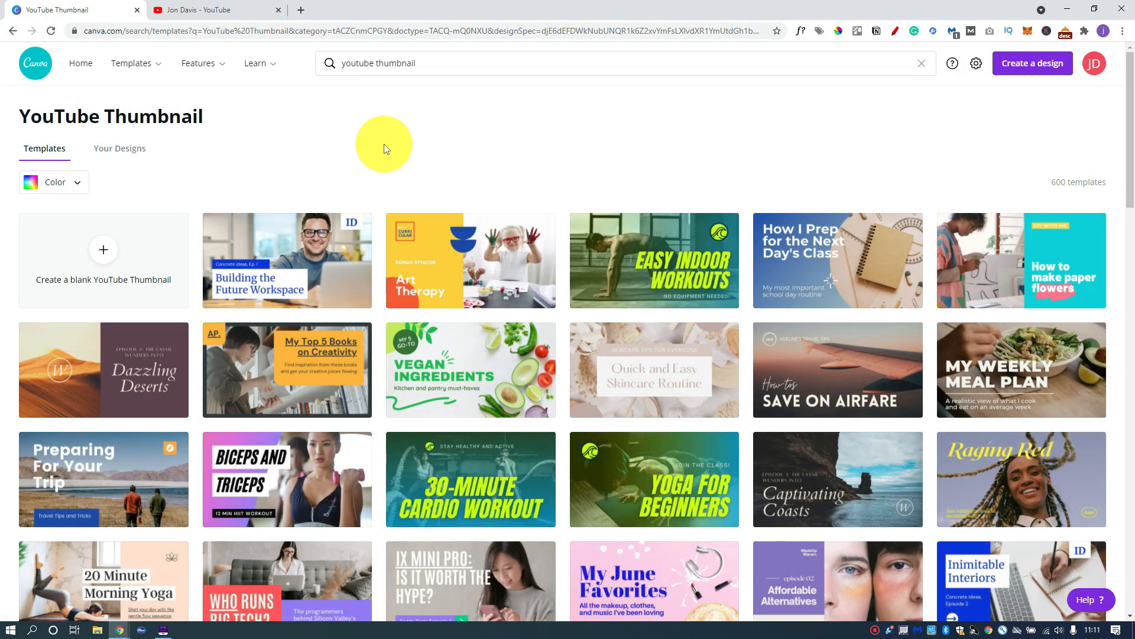
pyautogui.click(102, 254)
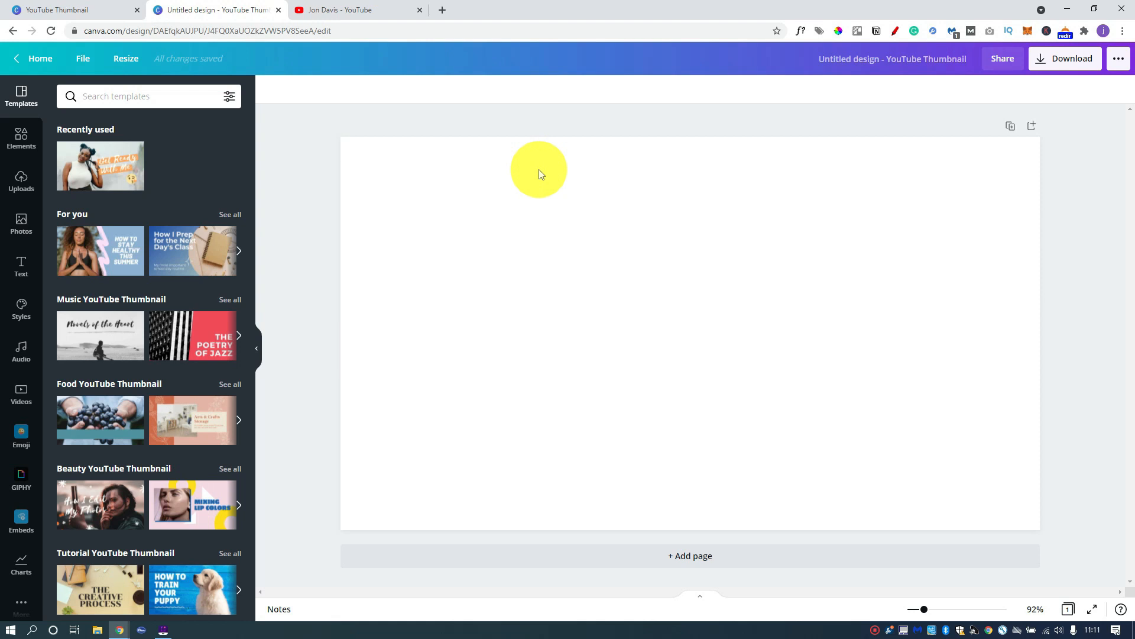
# - Set the blank thumbnail's background to the teal from The Dog Boss palette
pyautogui.click(490, 219)
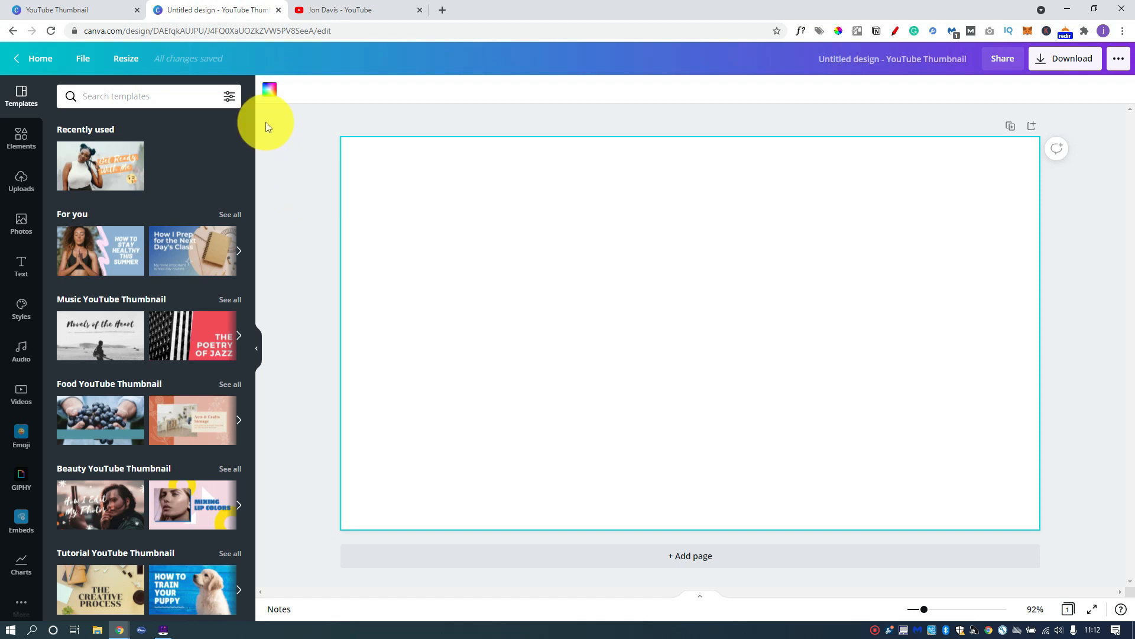
pyautogui.click(270, 90)
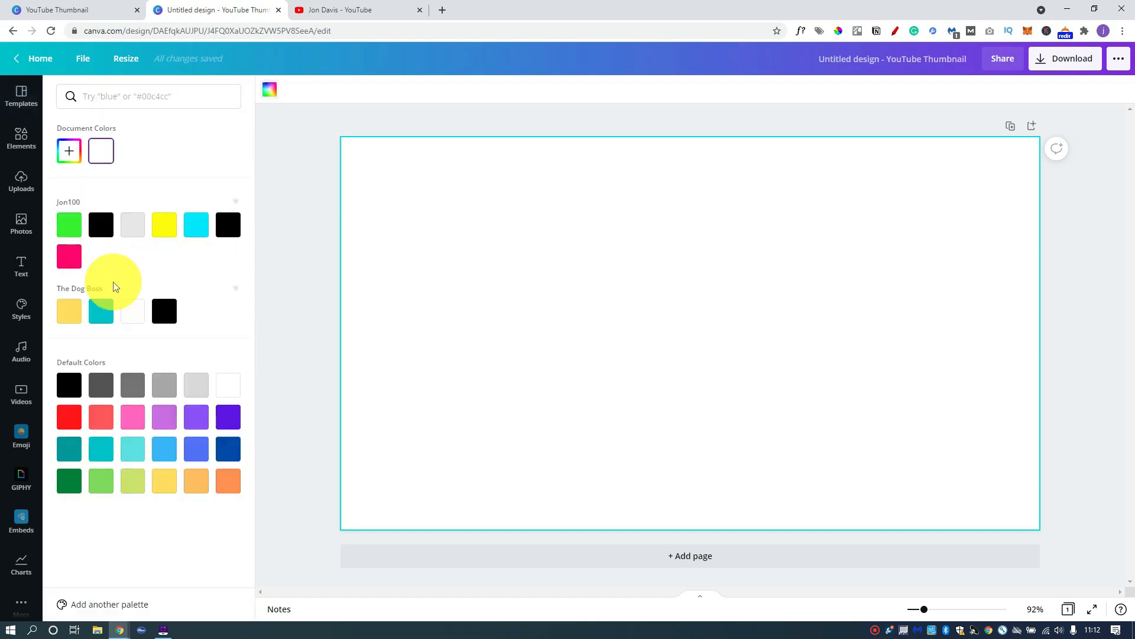
pyautogui.click(100, 312)
pyautogui.click(284, 182)
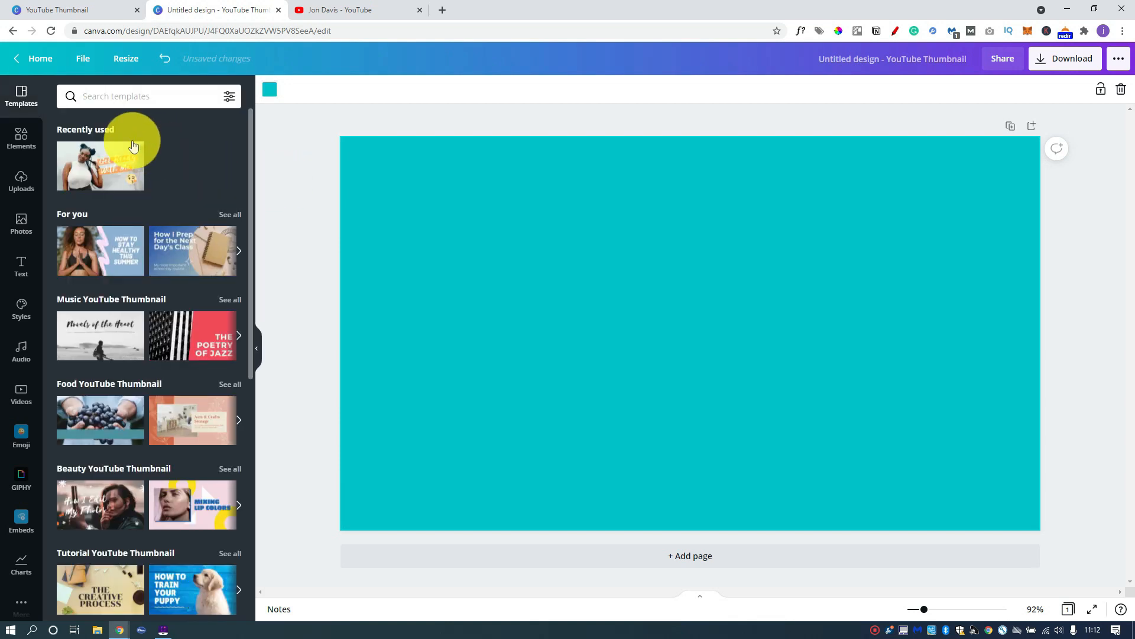
# - Add a heading reading "FACTS !!", enlarge it to about 90 pt and place it in the thumbnail's upper-left area
pyautogui.click(22, 274)
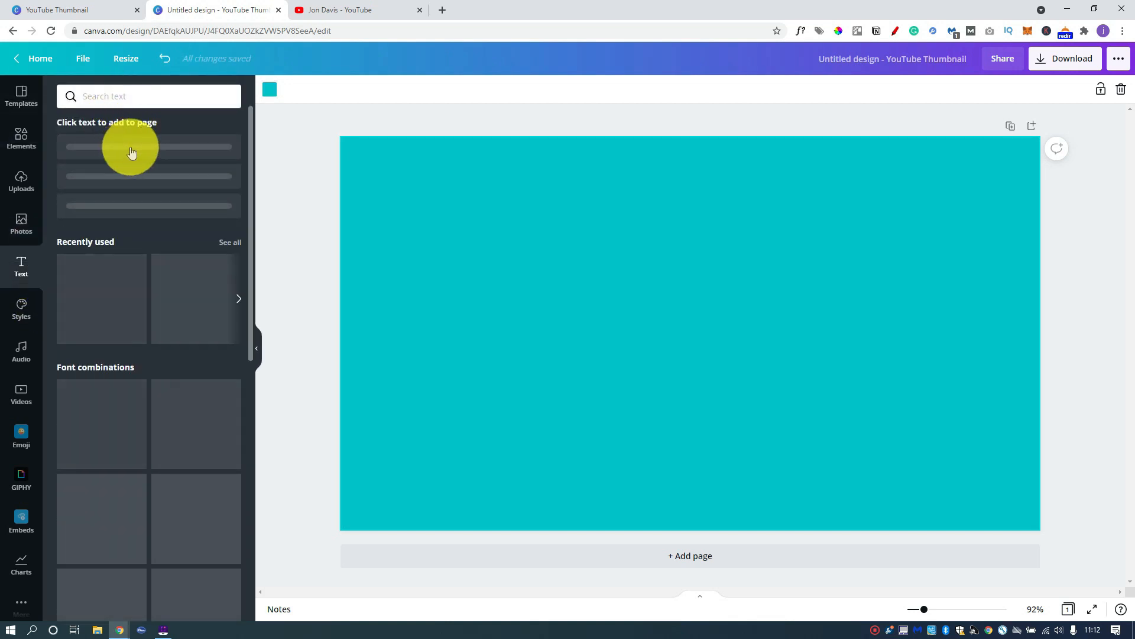
pyautogui.click(131, 150)
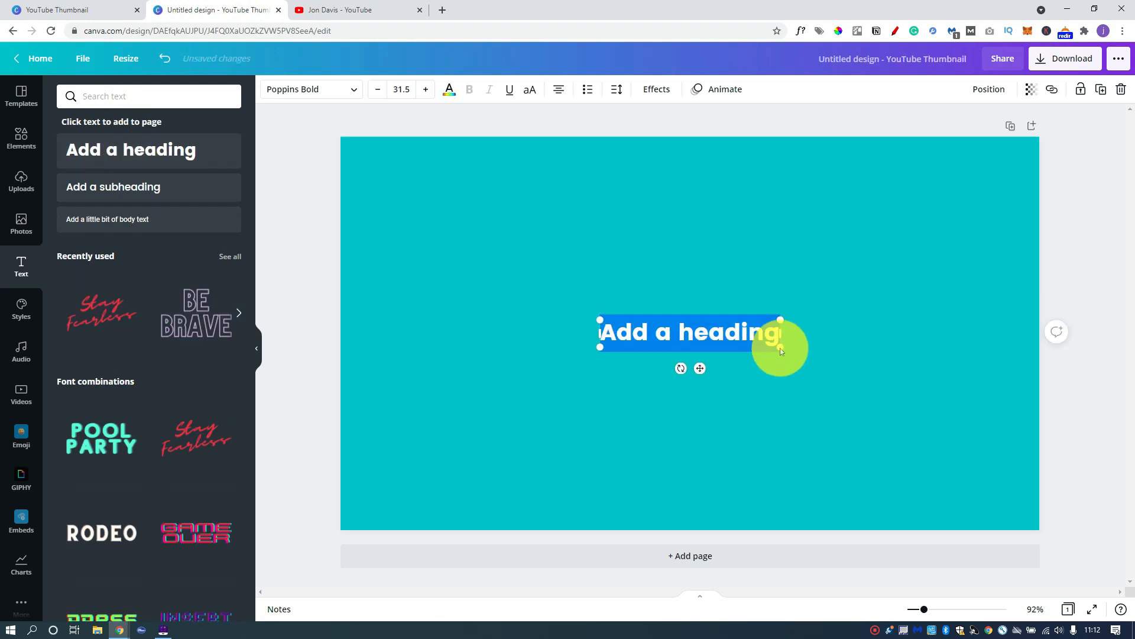
pyautogui.write('FACTS !!')
pyautogui.moveTo(741, 347); pyautogui.dragTo(913, 464)
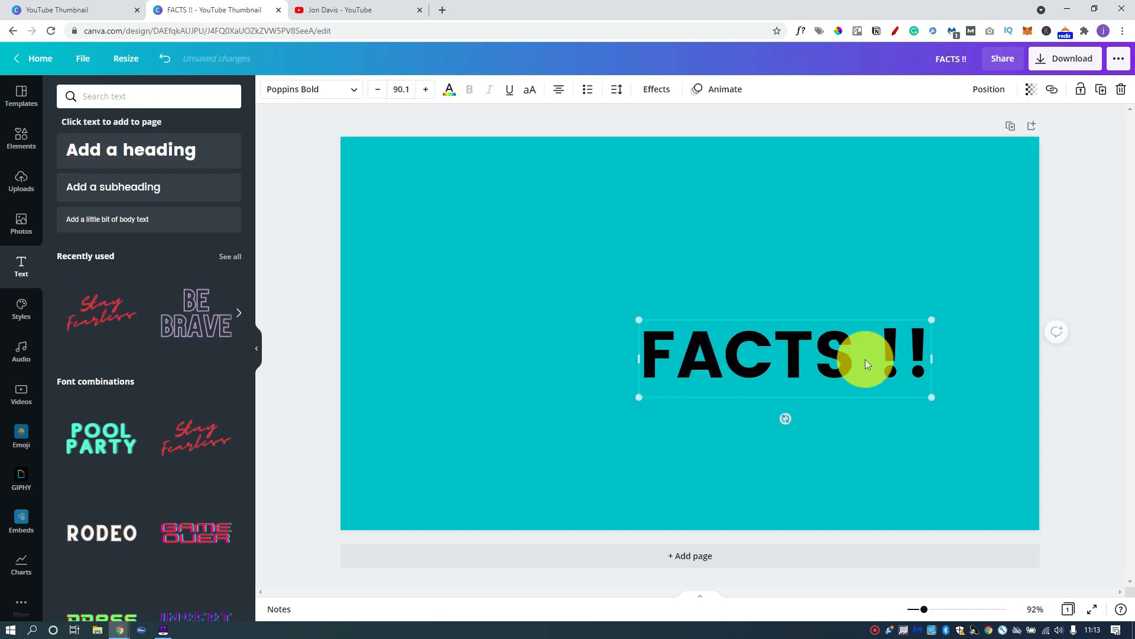
pyautogui.moveTo(774, 358); pyautogui.dragTo(509, 232)
# - Set the "FACTS !!" heading in League Spartan with a soft shadow effect and adjust its position
pyautogui.click(319, 90)
pyautogui.click(100, 267)
pyautogui.click(657, 89)
pyautogui.click(203, 177)
pyautogui.click(438, 220)
pyautogui.moveTo(438, 220); pyautogui.dragTo(460, 231)
# - Add the photo of the sitting beagle on a white background to the thumbnail and remove its background
pyautogui.click(21, 138)
pyautogui.click(21, 225)
pyautogui.click(86, 97)
pyautogui.click(53, 120)
pyautogui.click(95, 198)
pyautogui.click(280, 89)
pyautogui.click(168, 135)
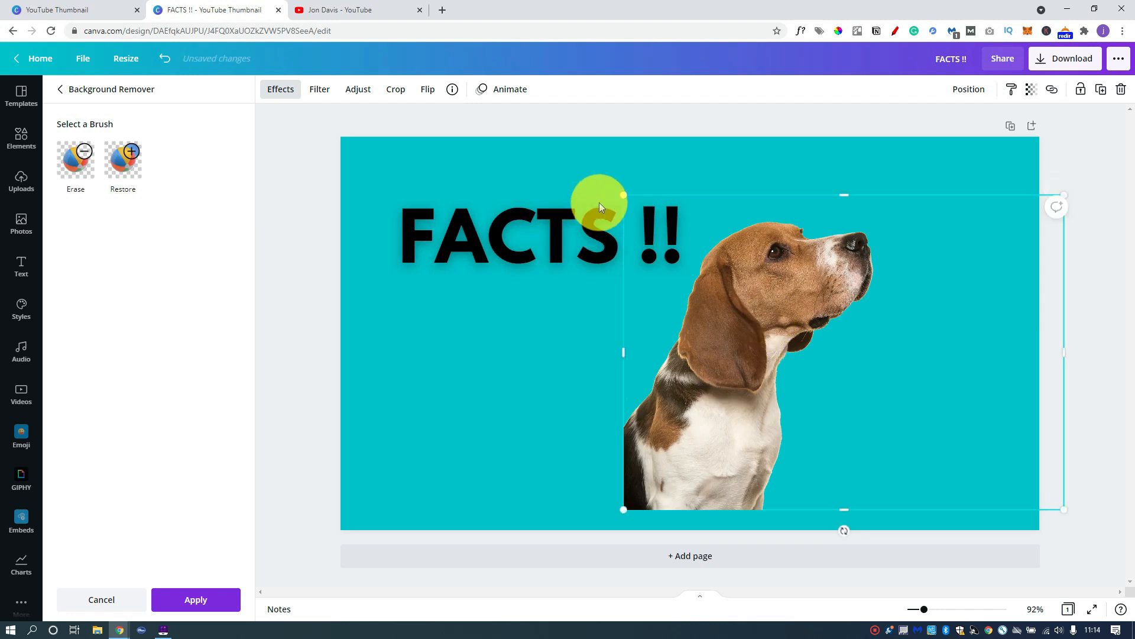
pyautogui.click(218, 609)
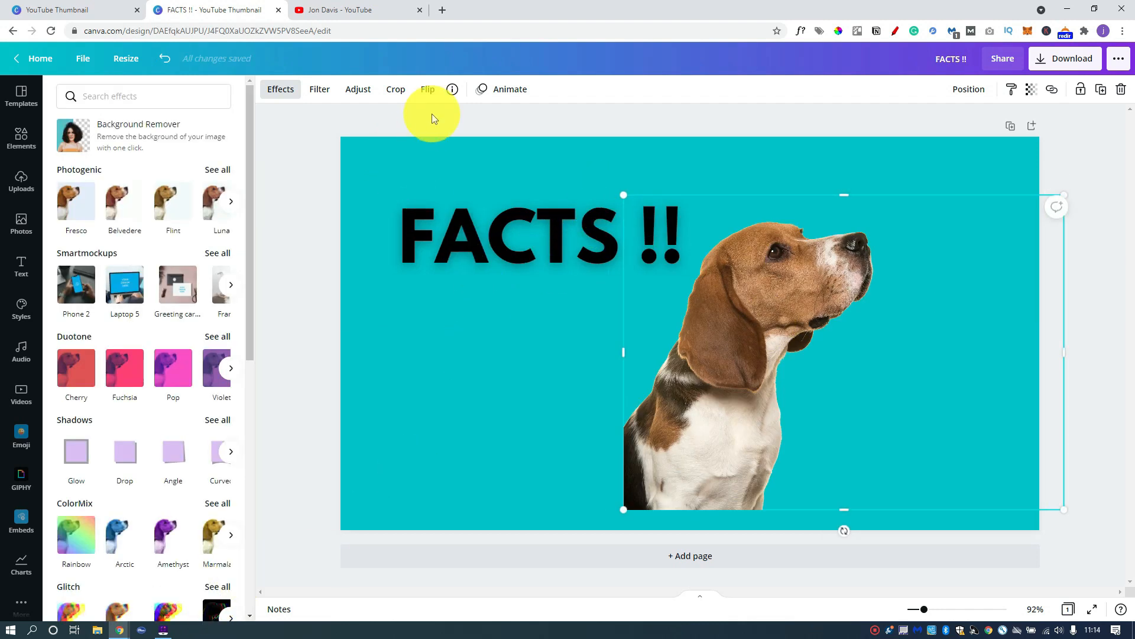
# - Flip the beagle cutout horizontally and enlarge it to fill the thumbnail's right side, then nudge the heading slightly upward
pyautogui.click(428, 90)
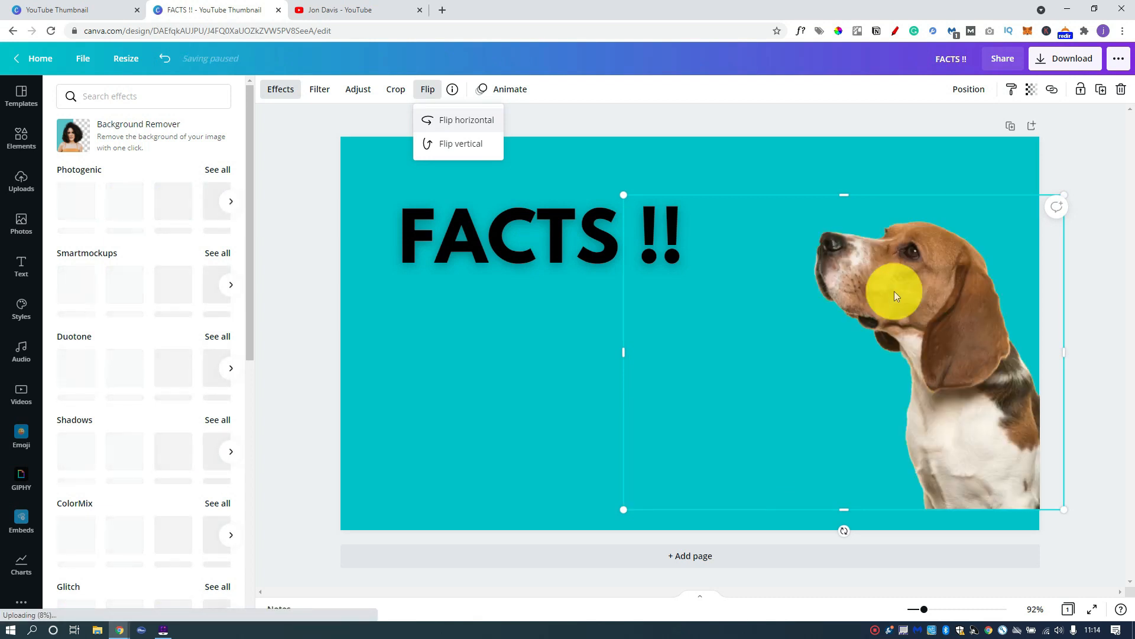
pyautogui.moveTo(624, 195); pyautogui.dragTo(513, 90)
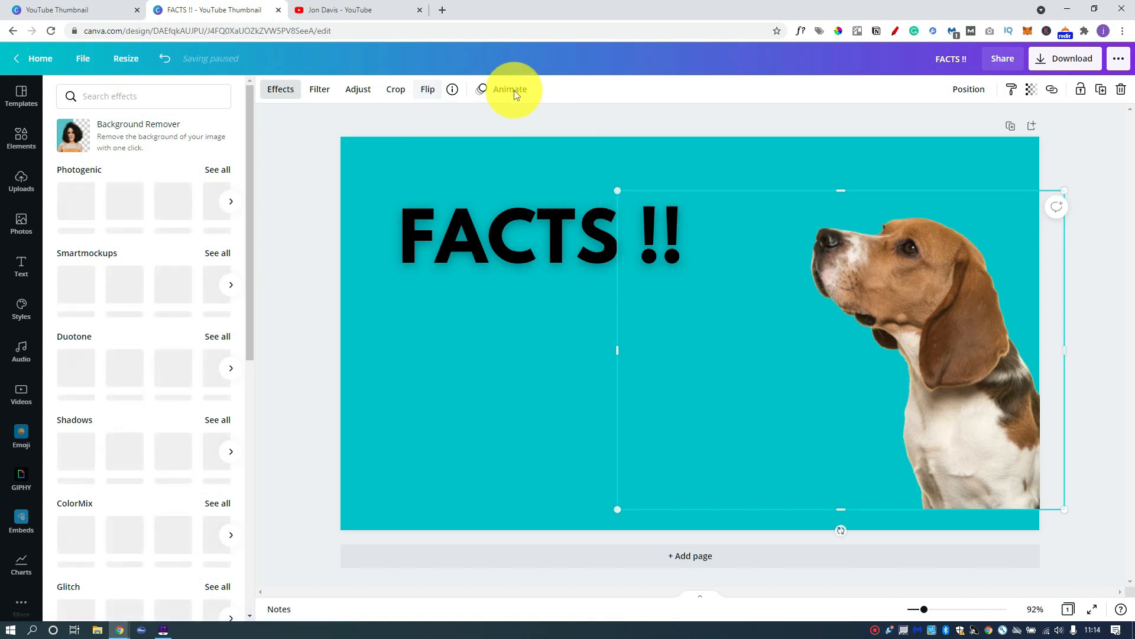
pyautogui.moveTo(950, 300); pyautogui.dragTo(941, 314)
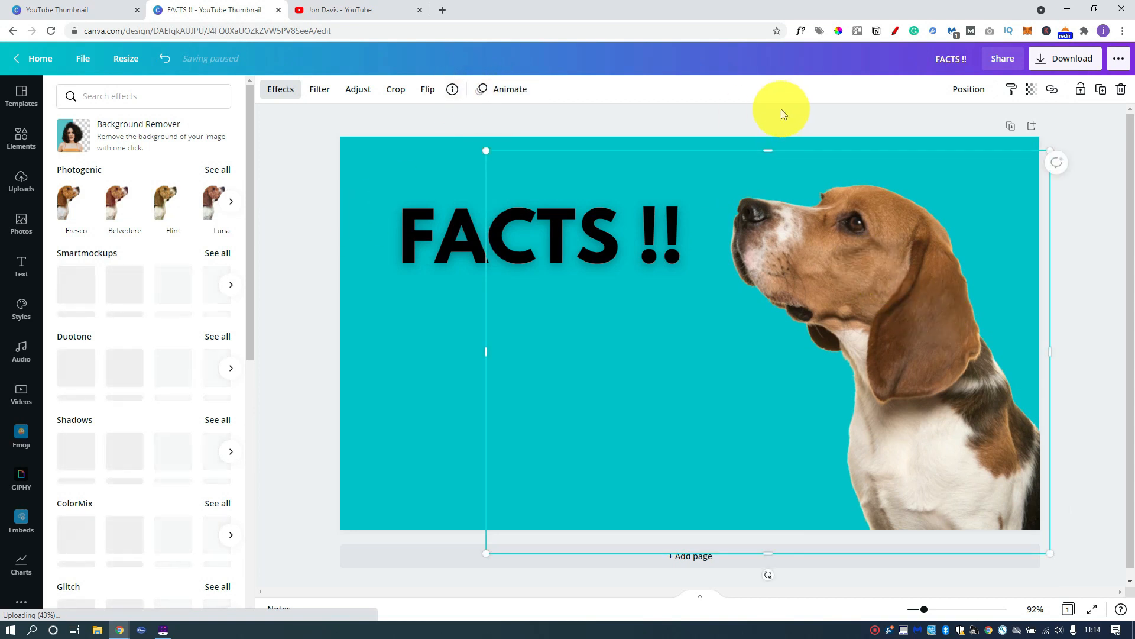
pyautogui.click(859, 123)
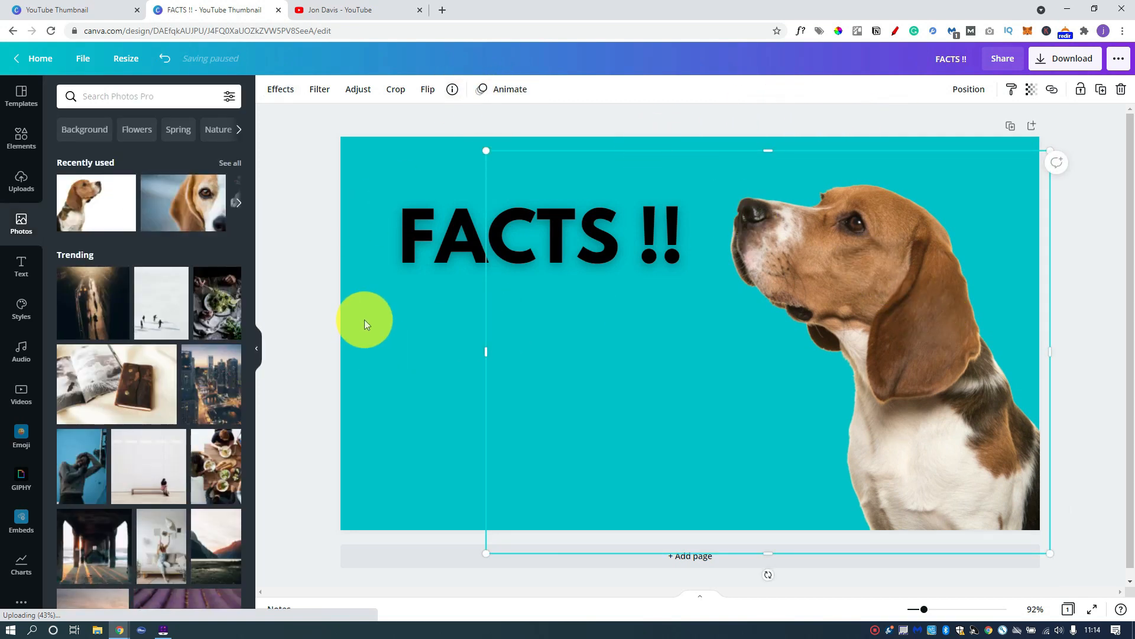
pyautogui.click(507, 237)
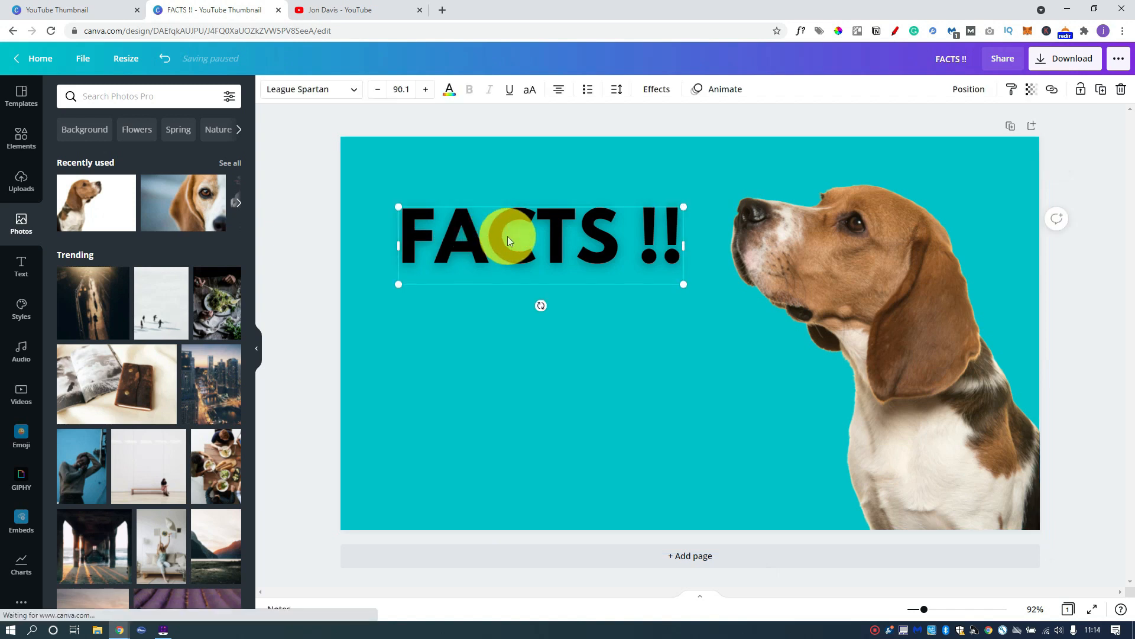
# - Give the beagle cutout a Glow shadow and open the glow's color choices
pyautogui.click(922, 338)
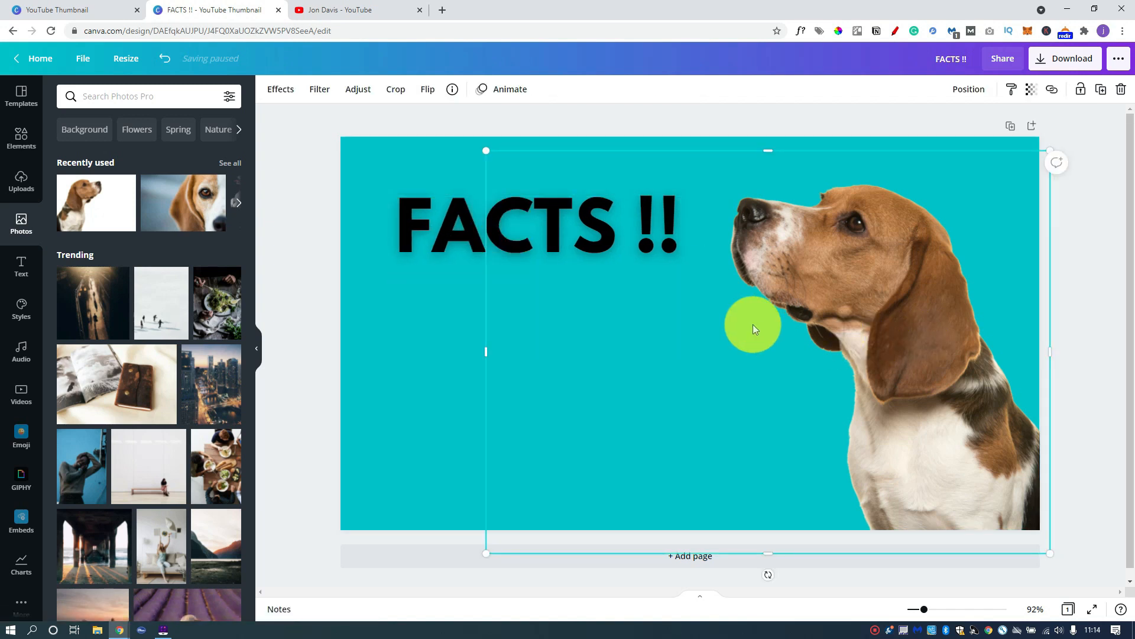
pyautogui.click(284, 94)
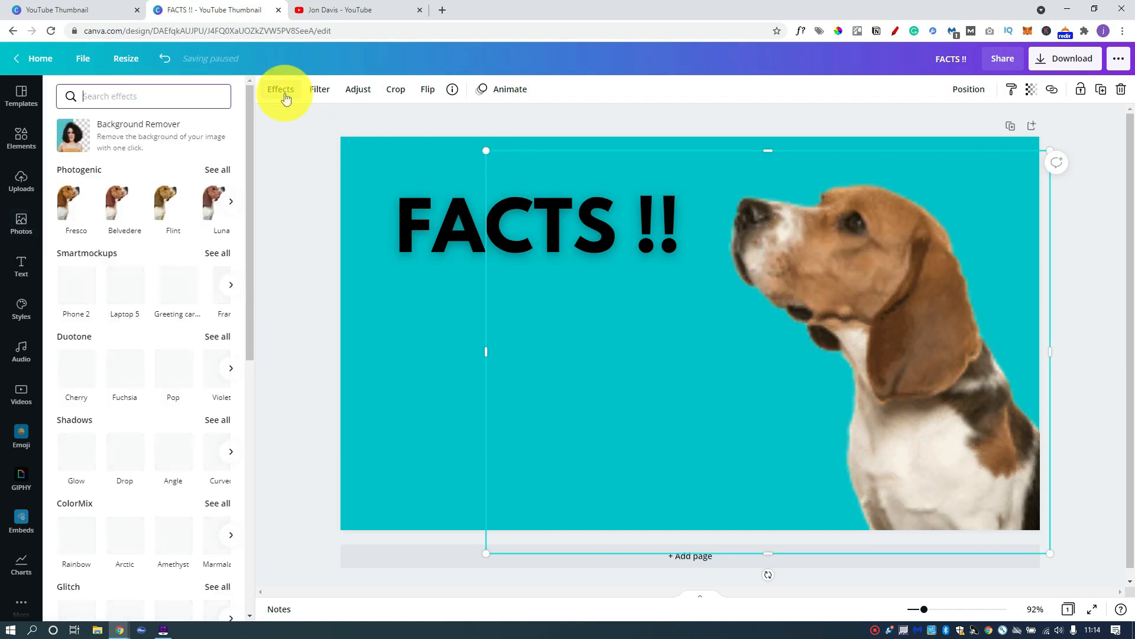
pyautogui.click(74, 451)
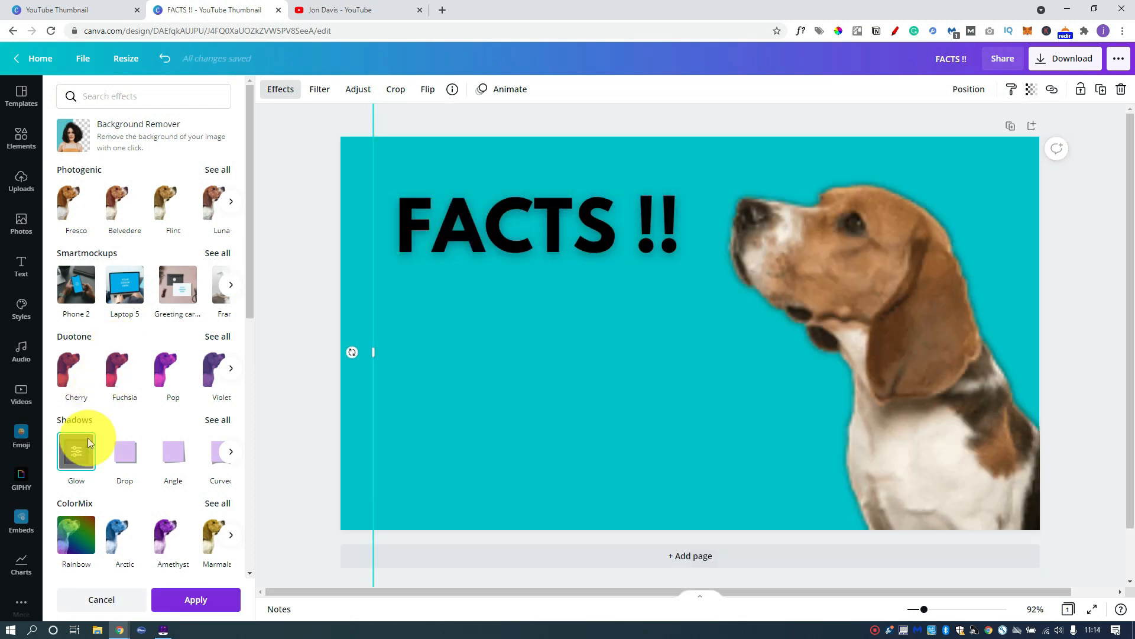
pyautogui.click(77, 453)
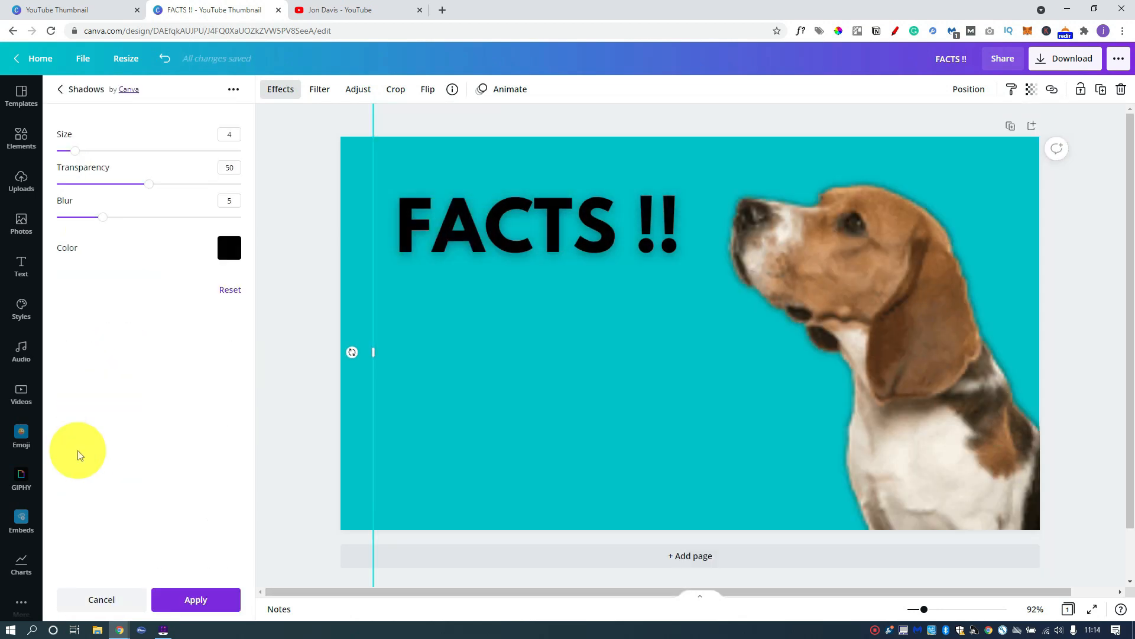
pyautogui.click(231, 251)
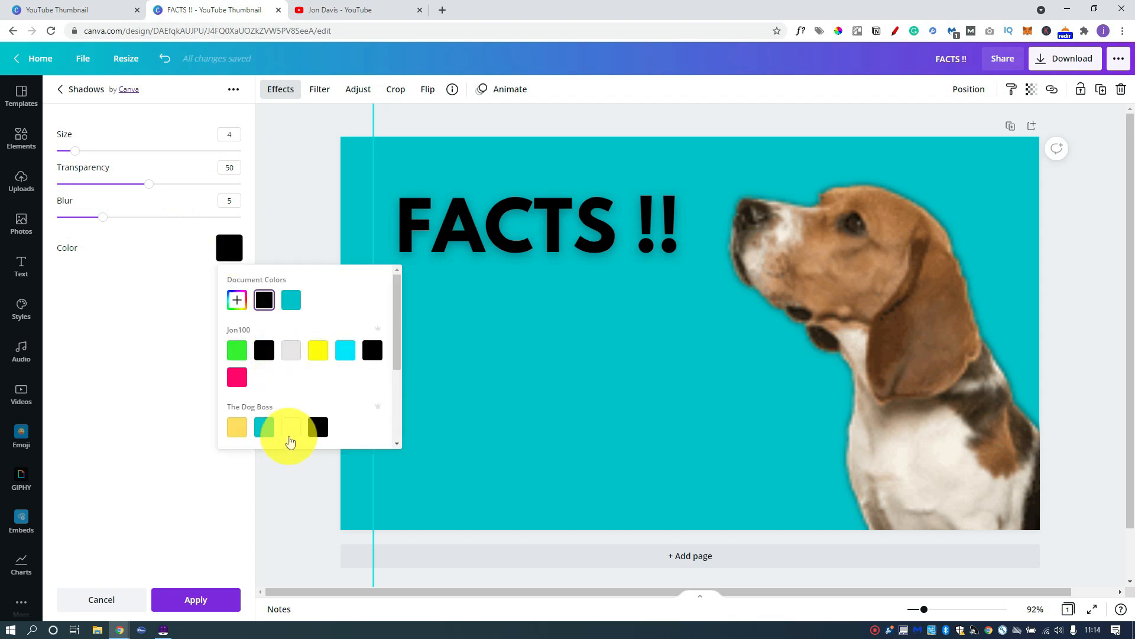